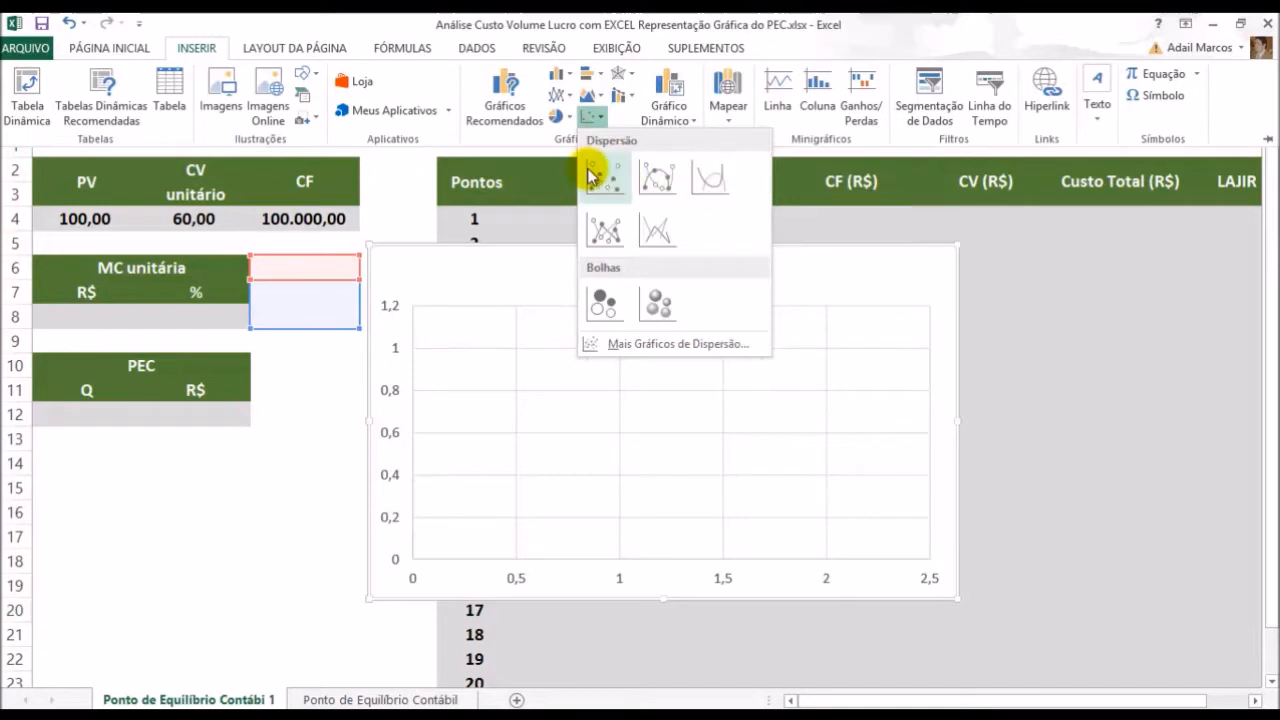
left_click(388, 378)
left_click(383, 273)
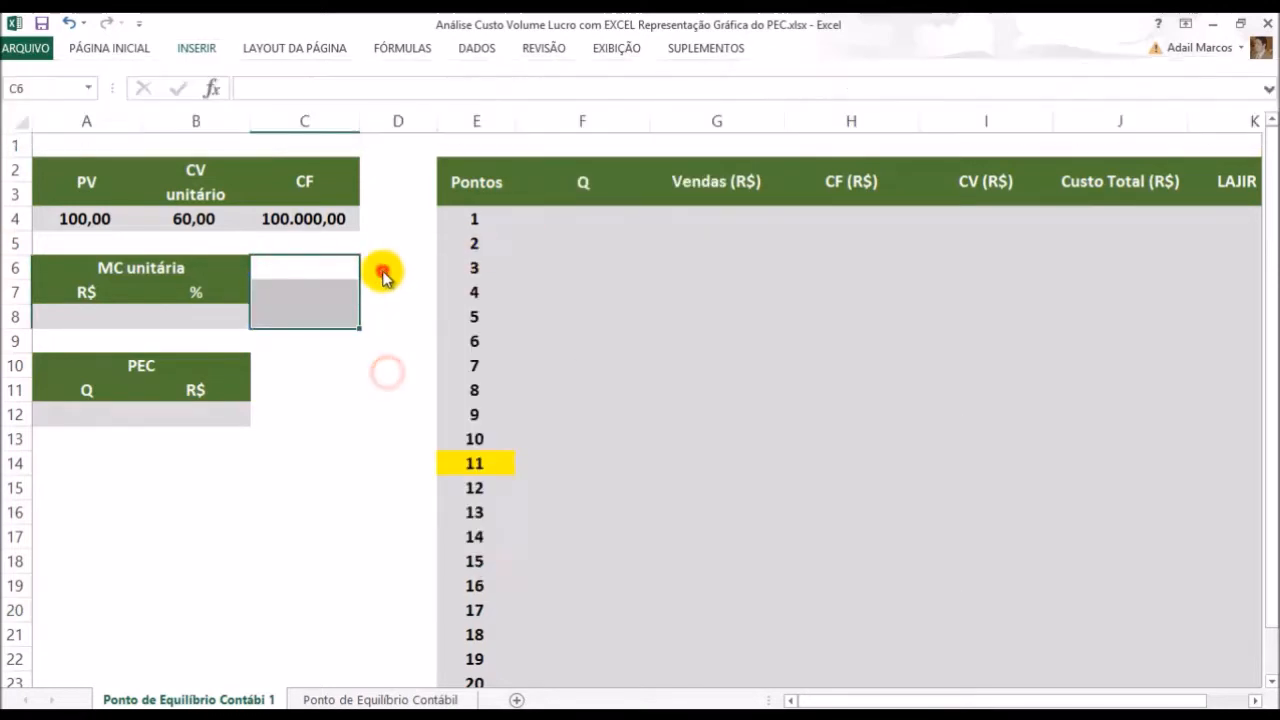
scroll(474, 317, "down", 1)
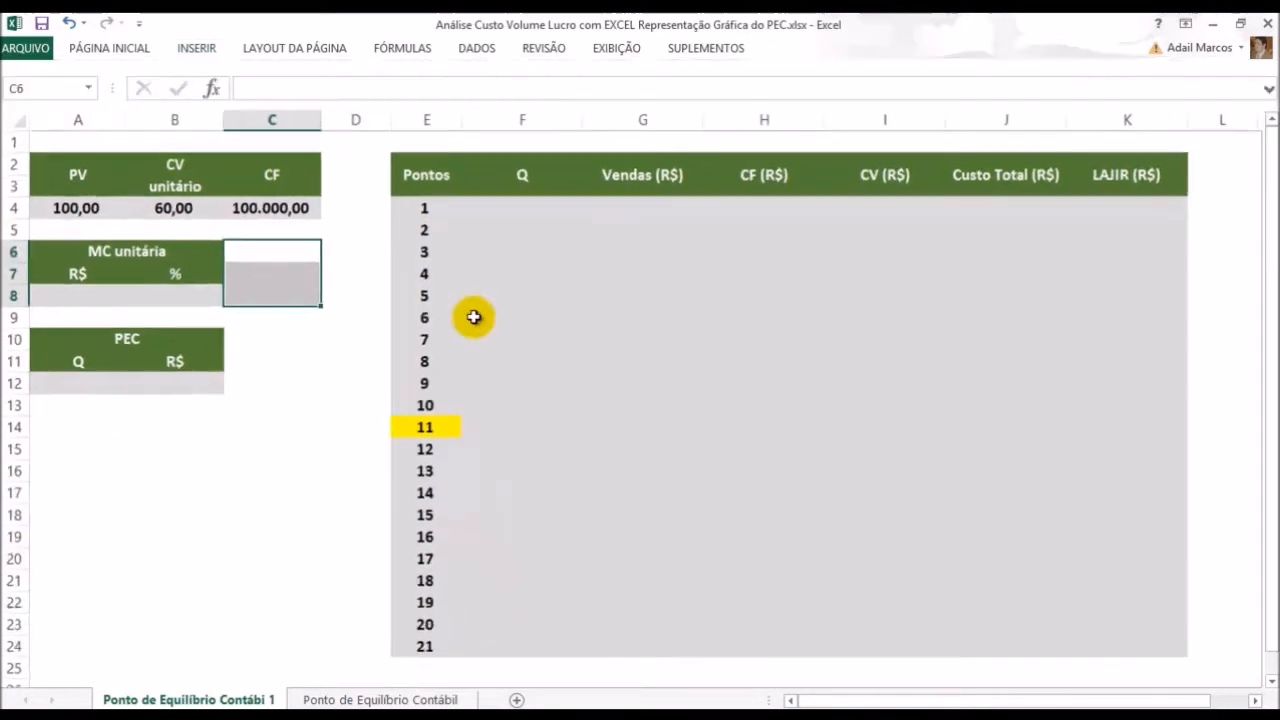
left_click(335, 266)
left_click(293, 241)
left_click_drag(293, 241, 346, 266)
left_click(324, 338)
left_click_drag(235, 348, 340, 343)
left_click(391, 466)
Examine the columns of the break-even table in turn, from Pontos and Q through Custo Total (R$) to LAJIR (R$)
left_click_drag(428, 180, 425, 628)
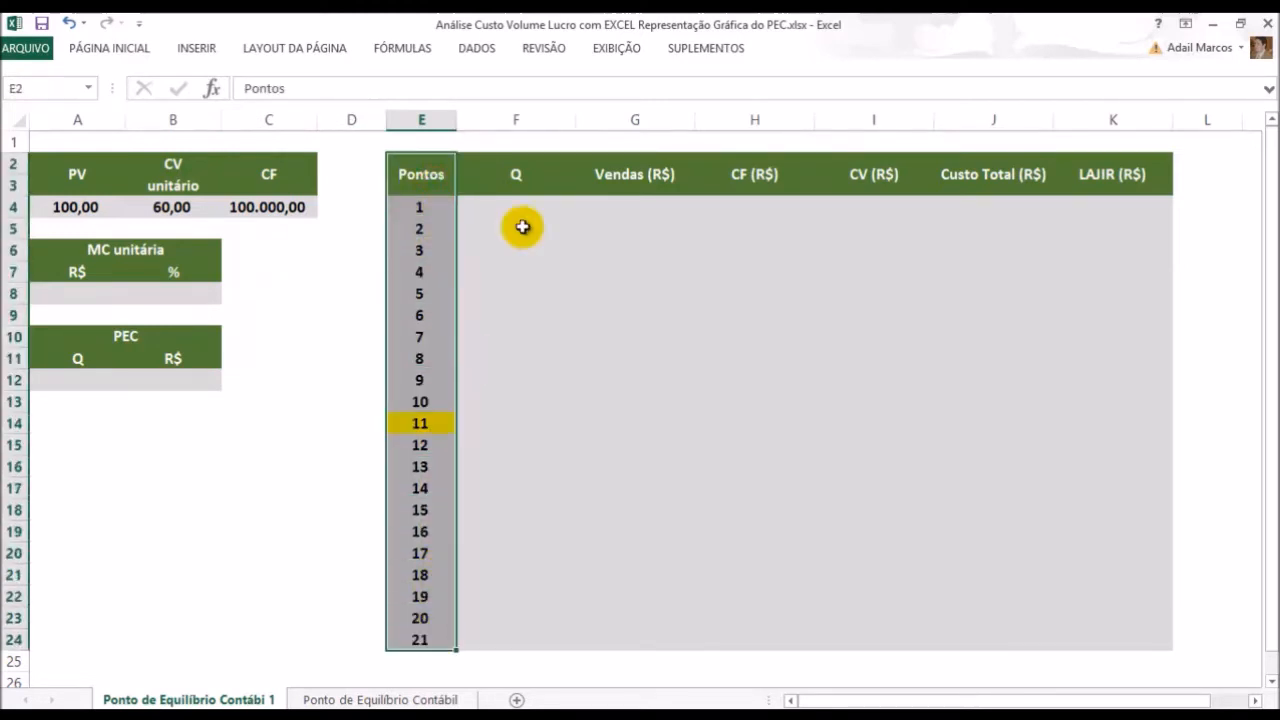
left_click(507, 181)
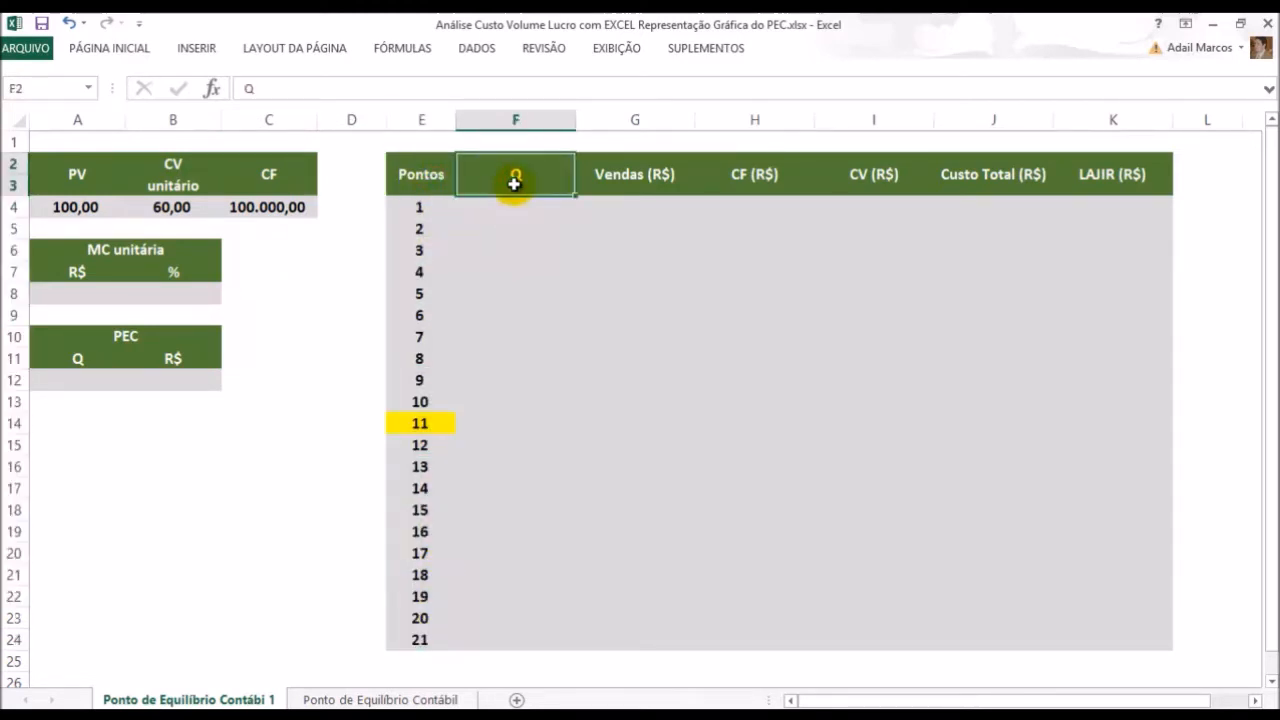
left_click_drag(498, 195, 530, 647)
left_click_drag(638, 181, 671, 629)
left_click_drag(757, 178, 772, 633)
left_click_drag(874, 171, 878, 643)
left_click_drag(993, 178, 992, 634)
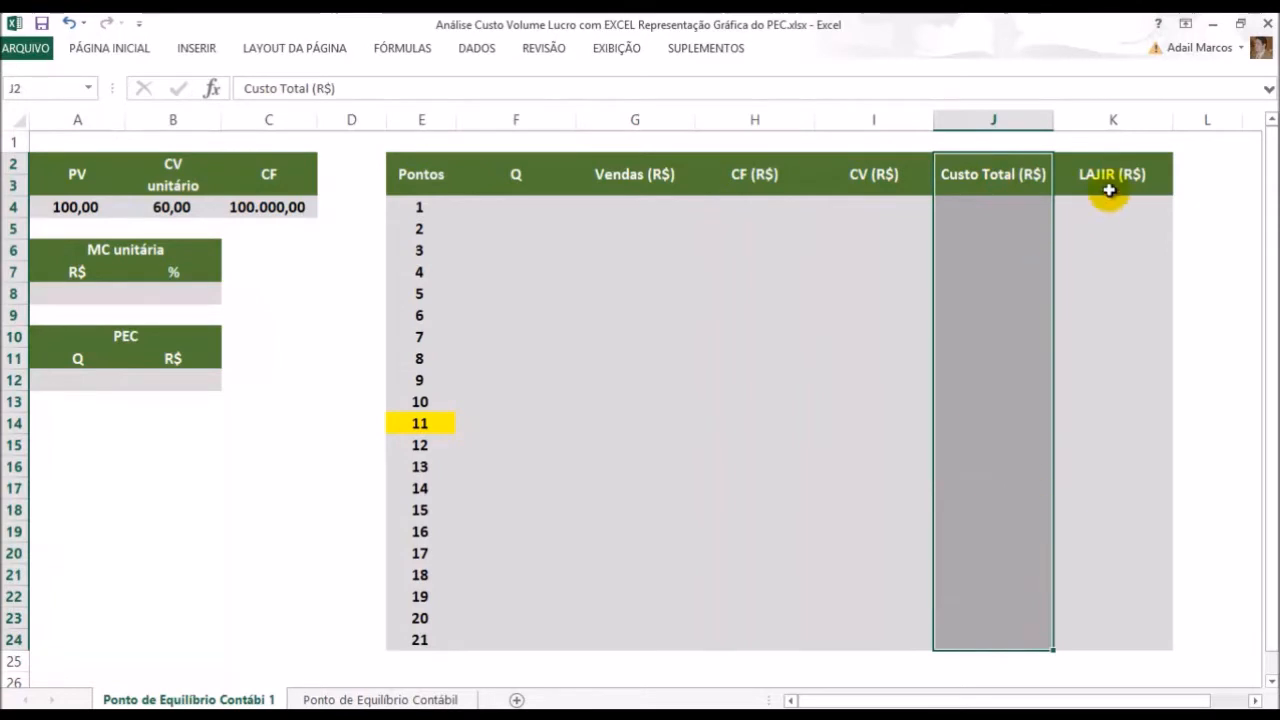
left_click_drag(1109, 171, 1132, 646)
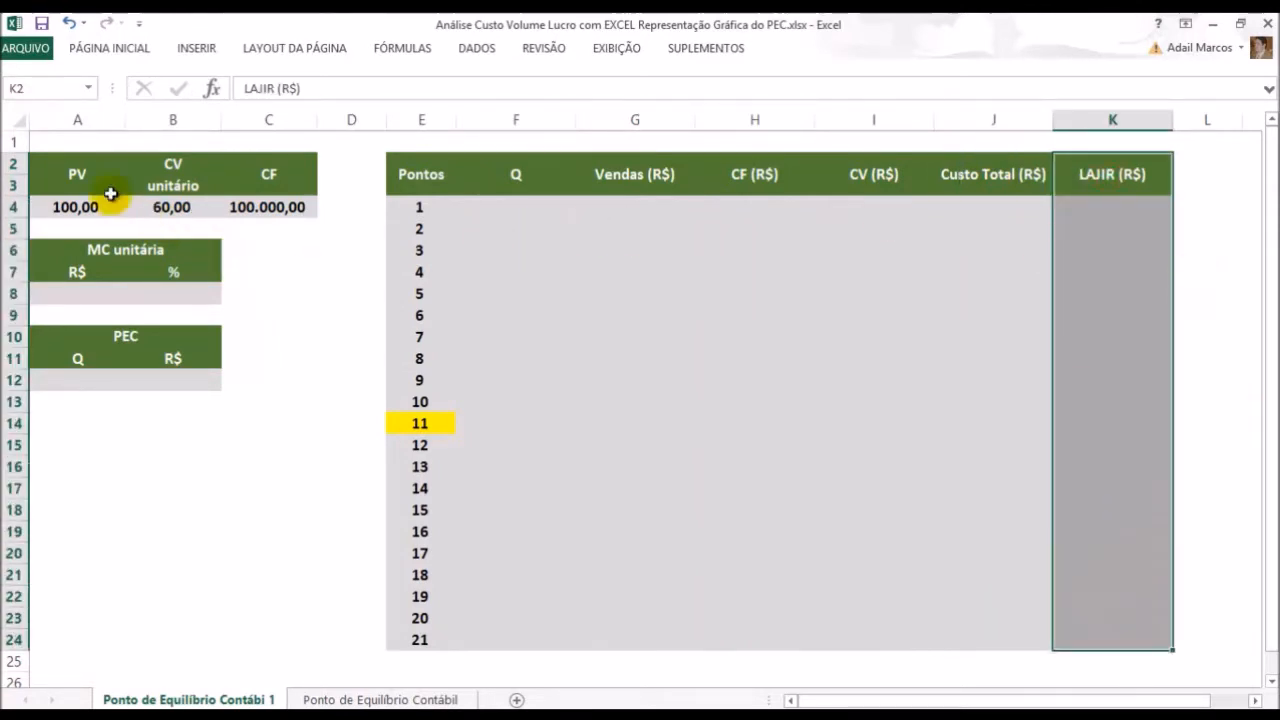
Examine the PV, CV unitário and CF input cells in row 4
left_click(77, 176)
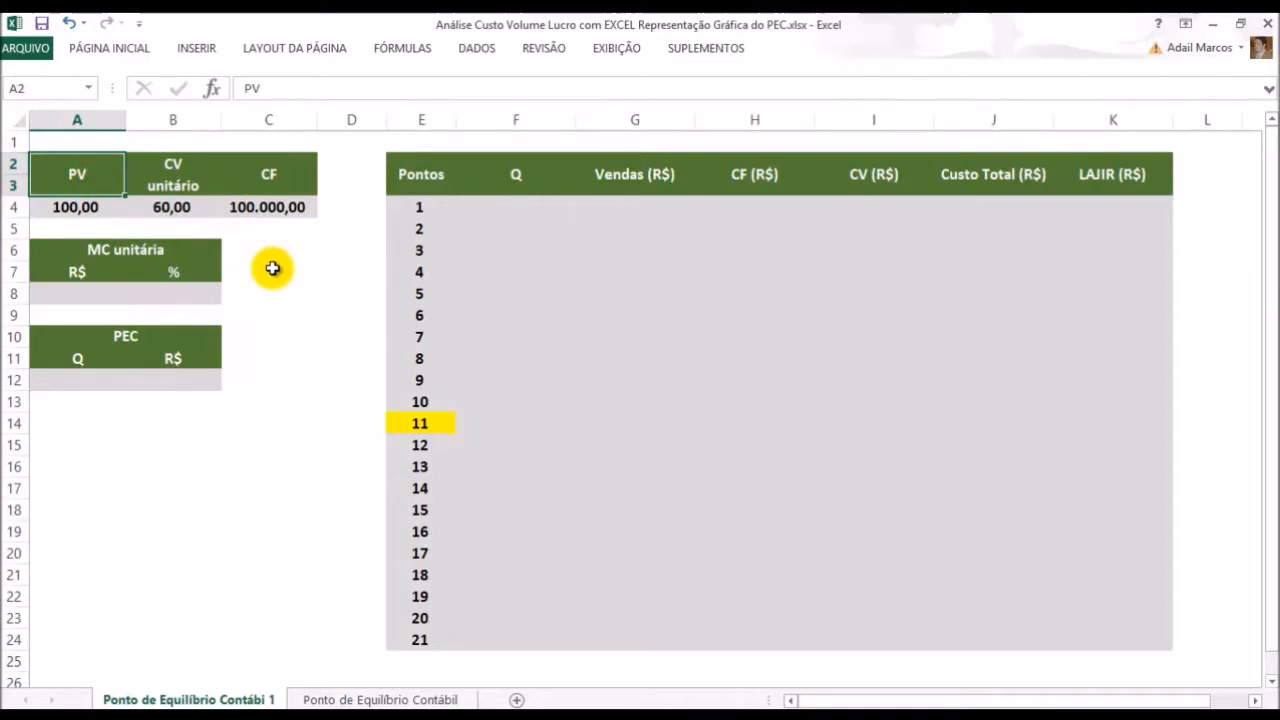
scroll(272, 268, "down", 1)
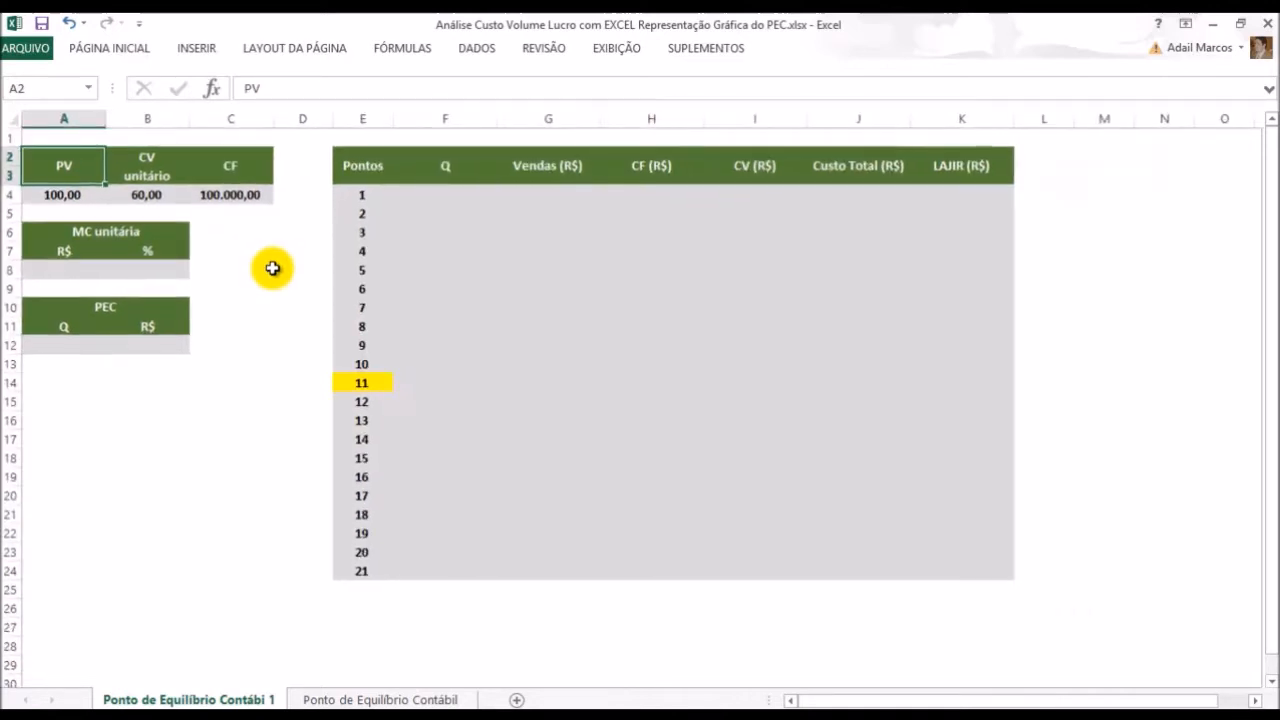
scroll(63, 197, "up", 1)
left_click(69, 206)
left_click(143, 206)
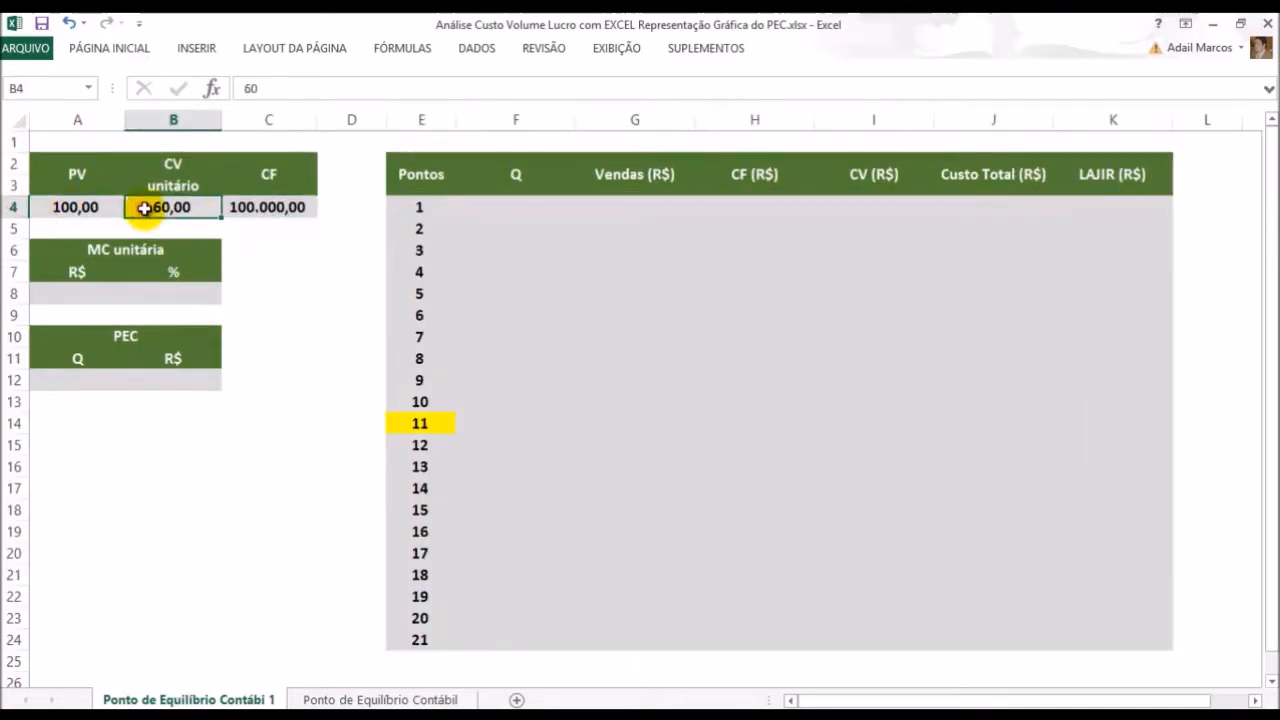
left_click(265, 207)
left_click(94, 292)
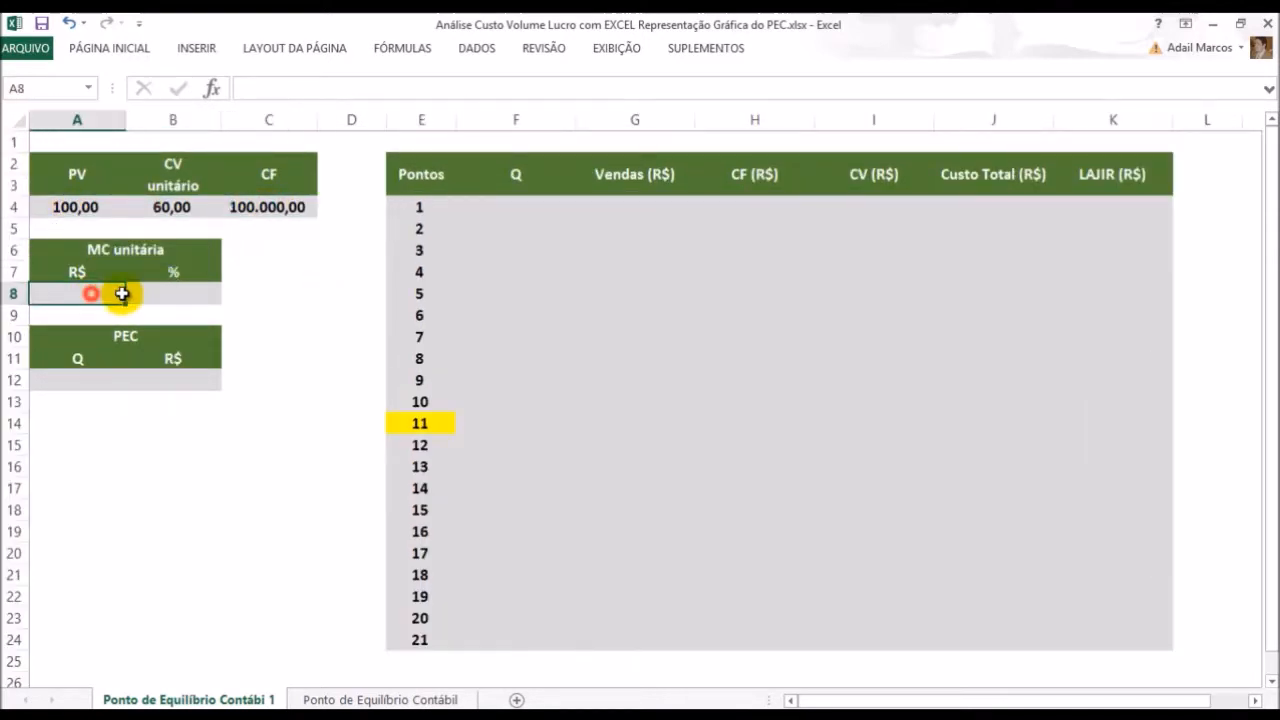
scroll(163, 300, "down", 1)
scroll(166, 297, "up", 4)
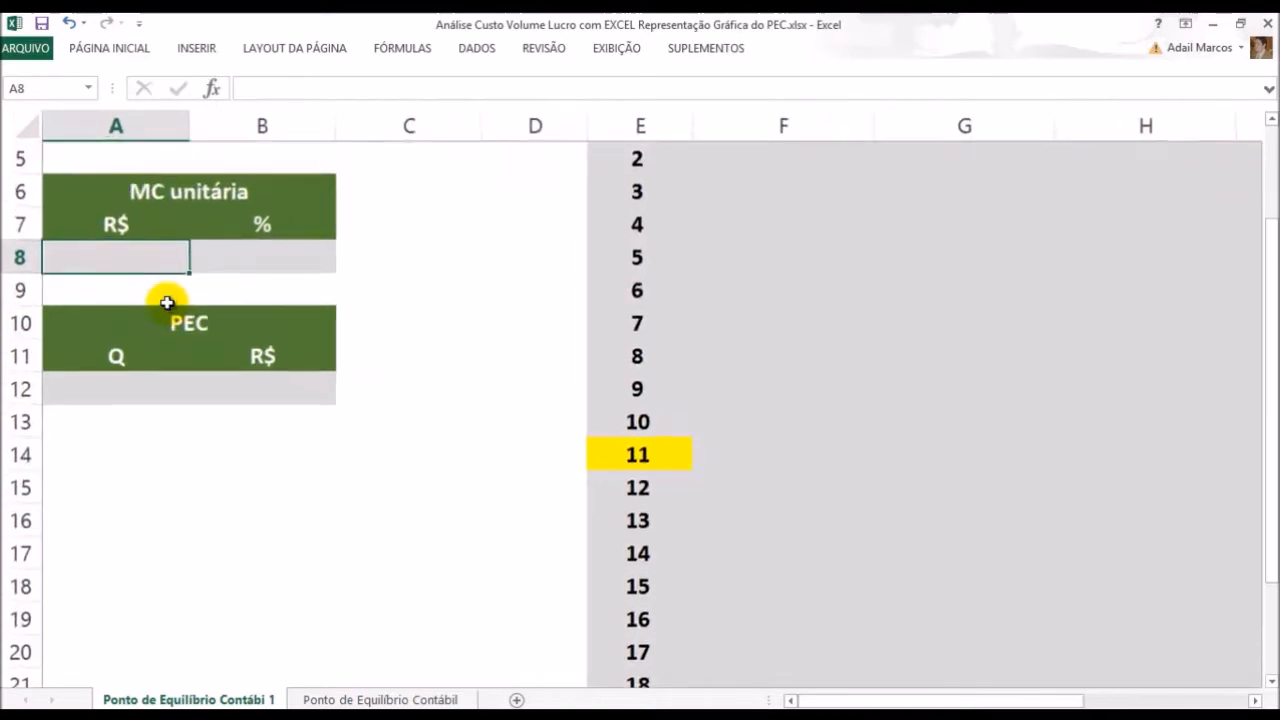
scroll(443, 370, "up", 2)
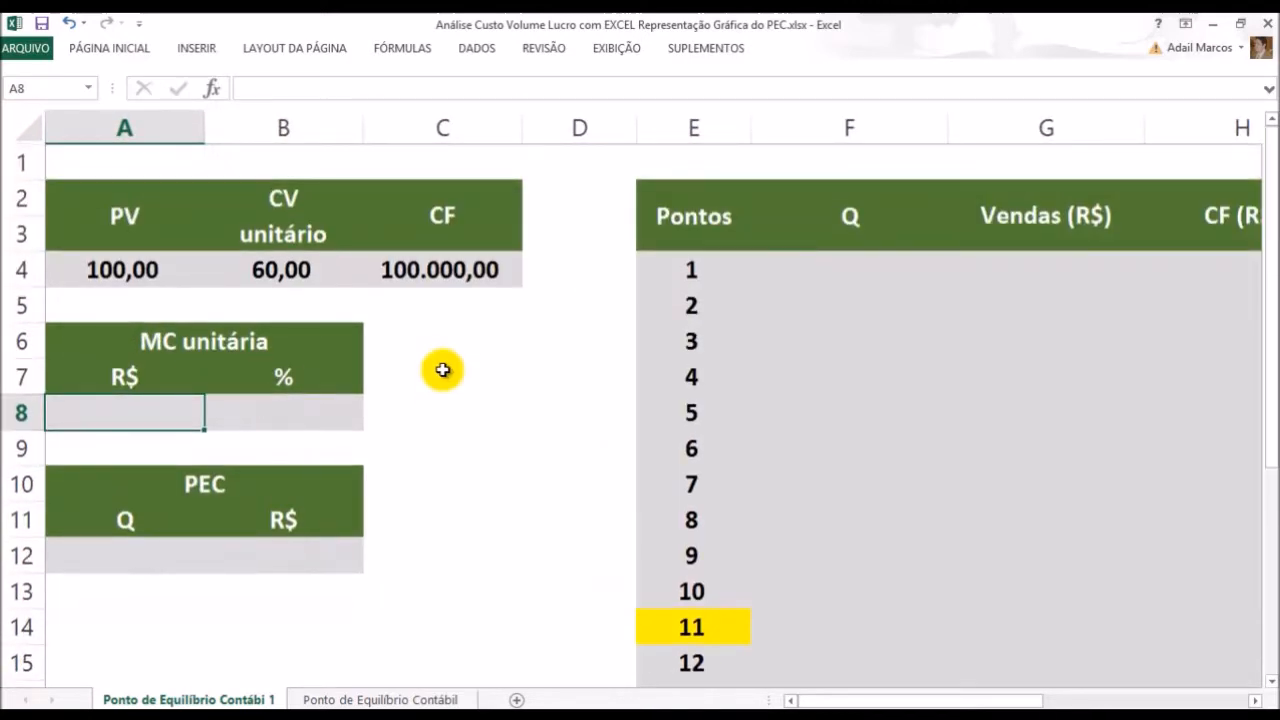
Examine the PEC block with its Q and R$ columns
left_click_drag(120, 484, 186, 523)
left_click(123, 517)
left_click(303, 533)
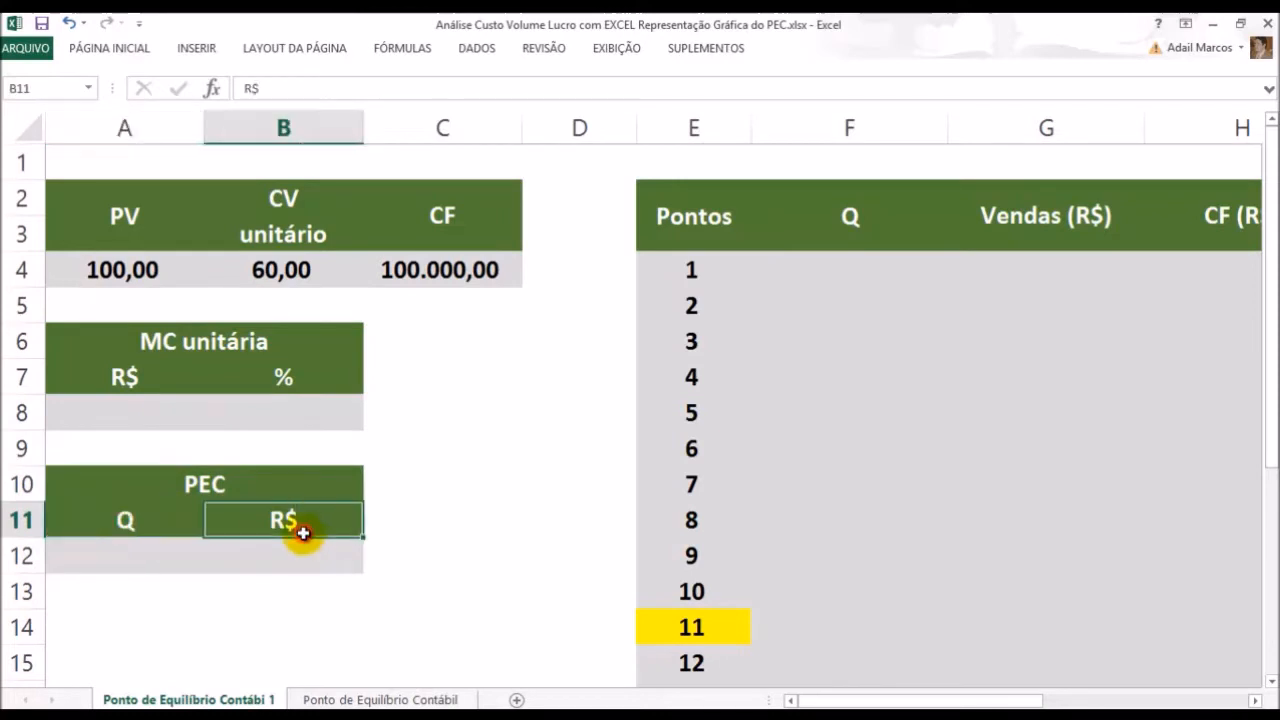
left_click(271, 482)
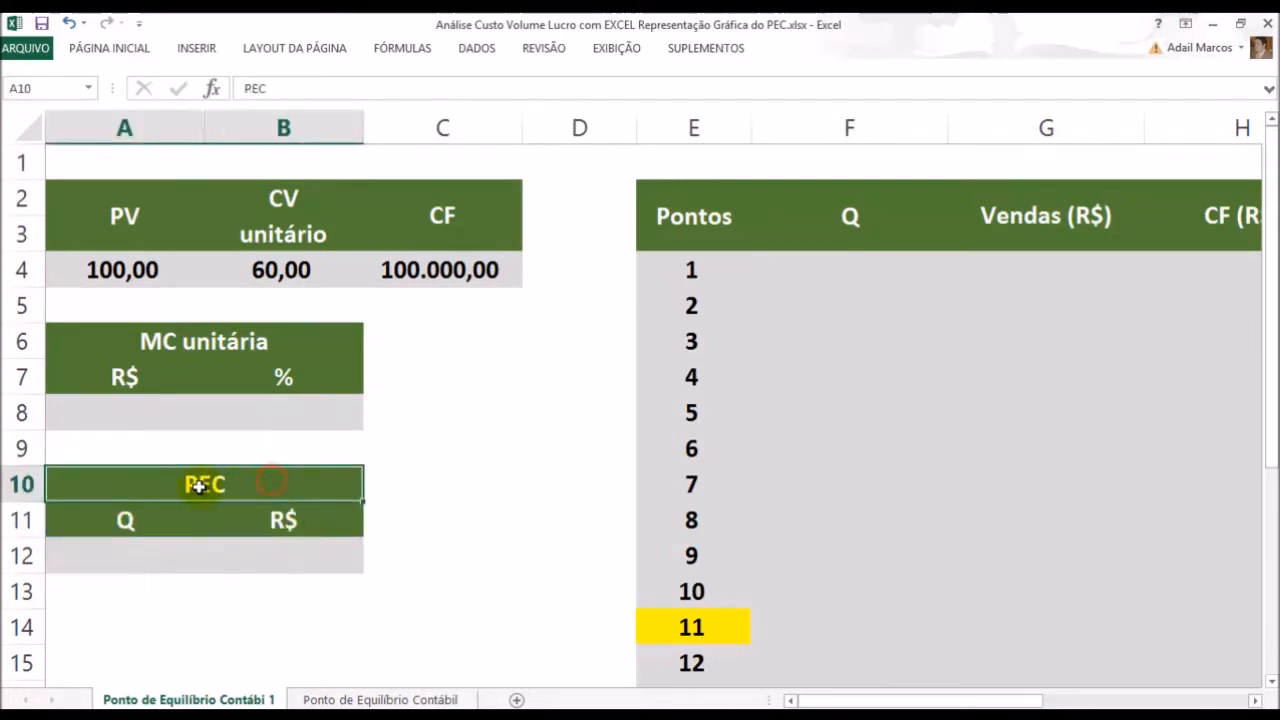
left_click(157, 508)
left_click(246, 486)
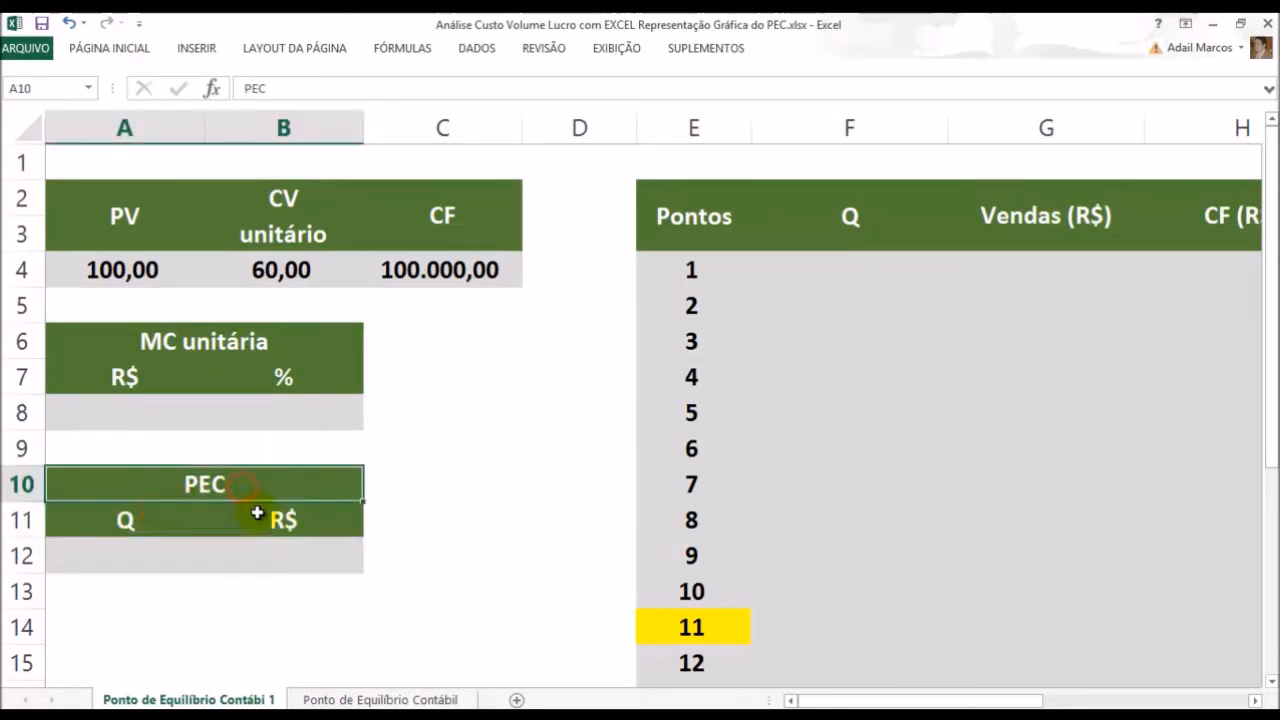
left_click(257, 514)
Examine the MC unitária block with its empty R$ and % cells
left_click(126, 412)
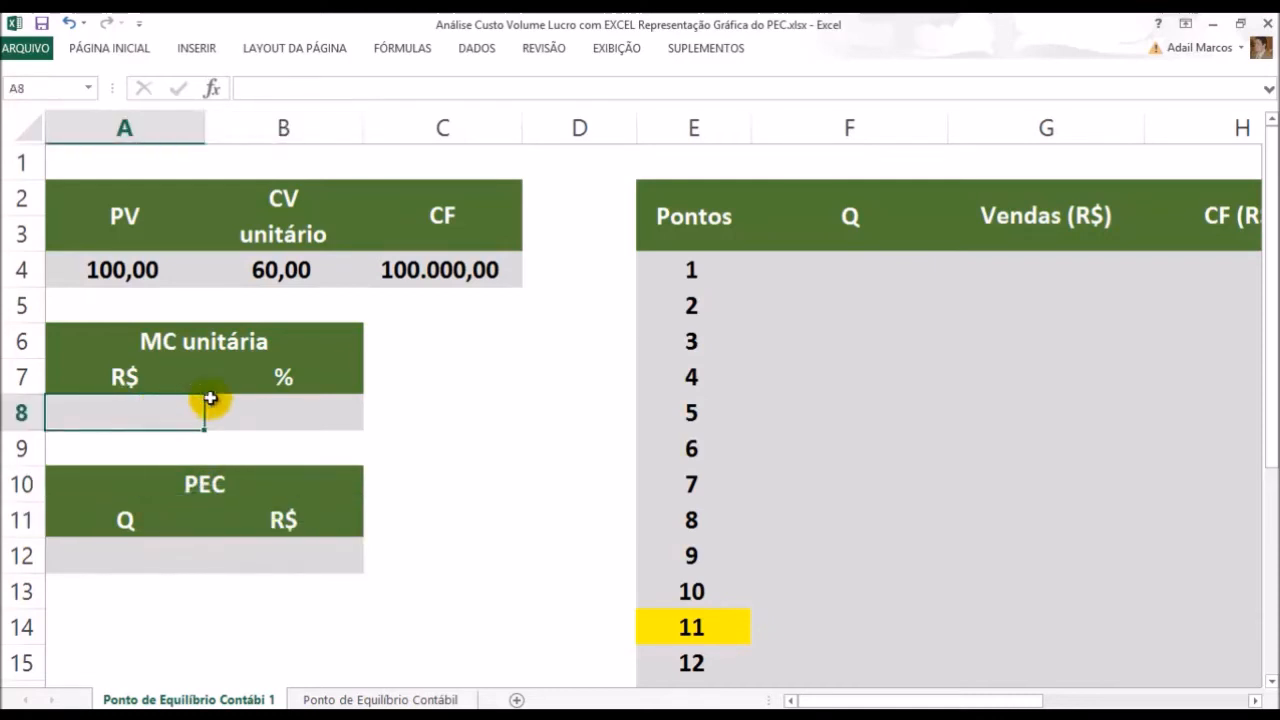
scroll(335, 416, "down", 1)
left_click(152, 326)
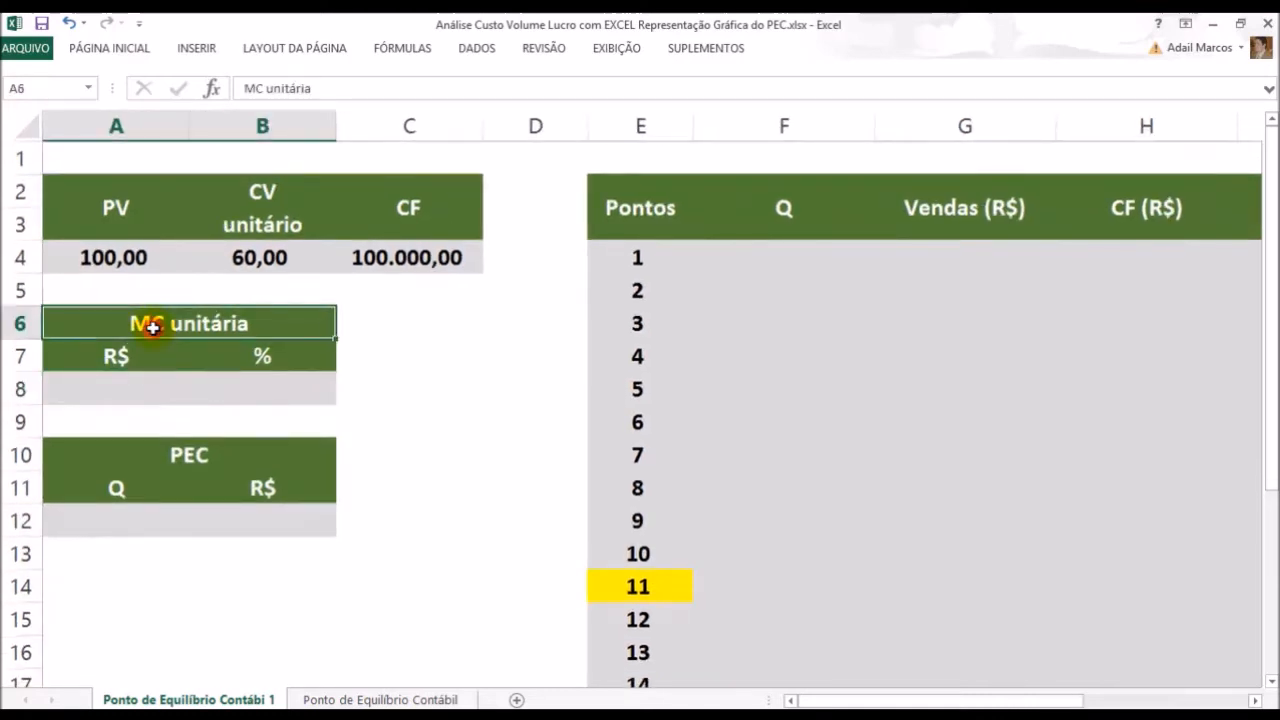
left_click(129, 385)
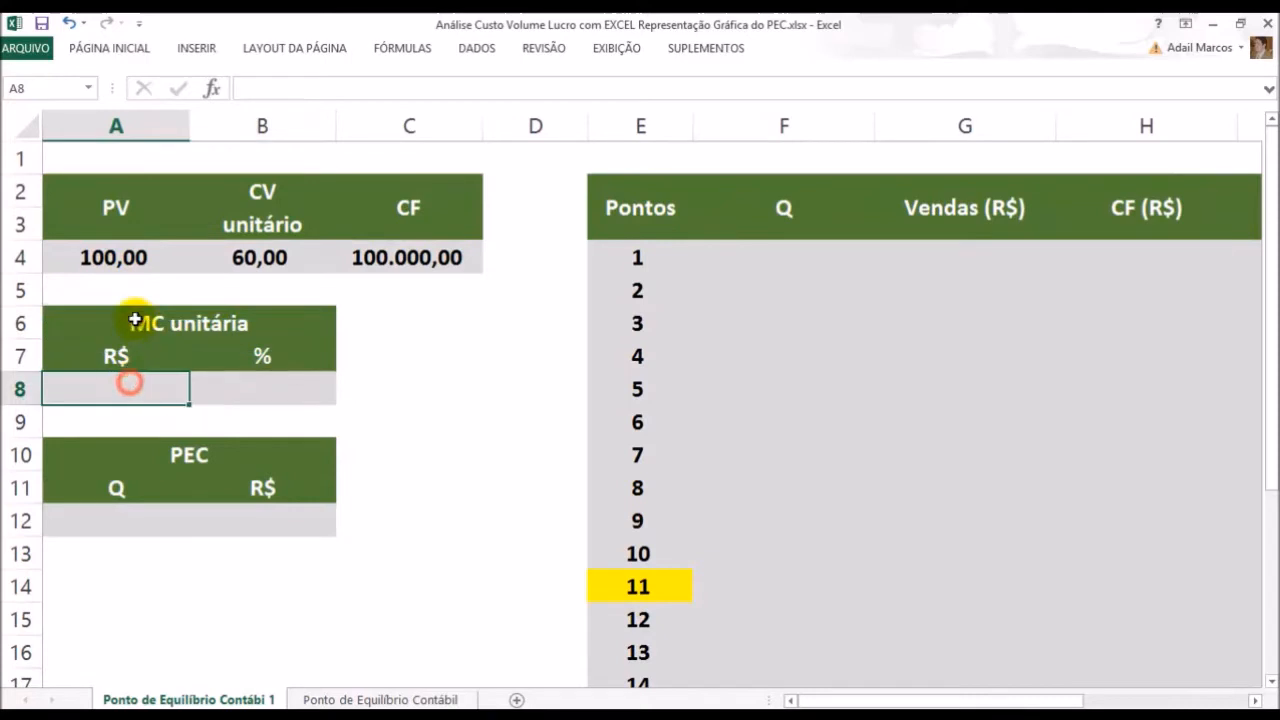
left_click(241, 362)
left_click(229, 391)
left_click(67, 389)
left_click(170, 323)
left_click(136, 381)
left_click_drag(120, 363, 125, 387)
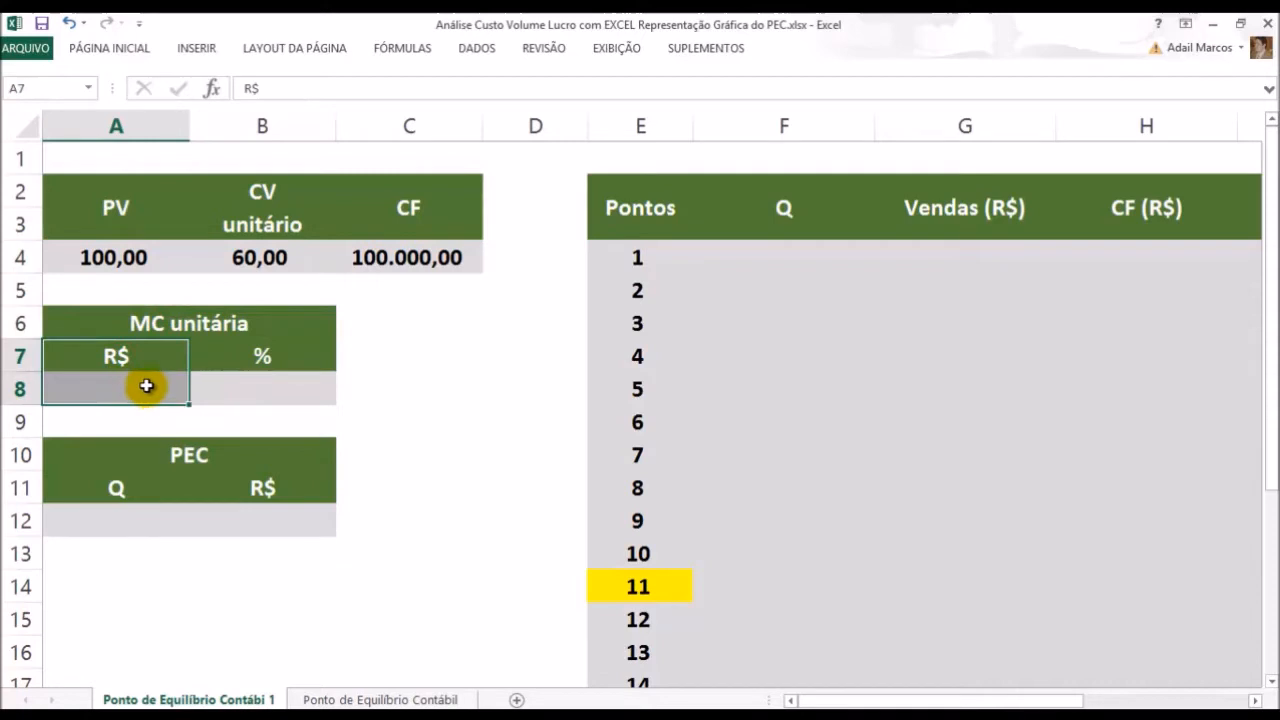
left_click(259, 355)
left_click(251, 391)
left_click(164, 390)
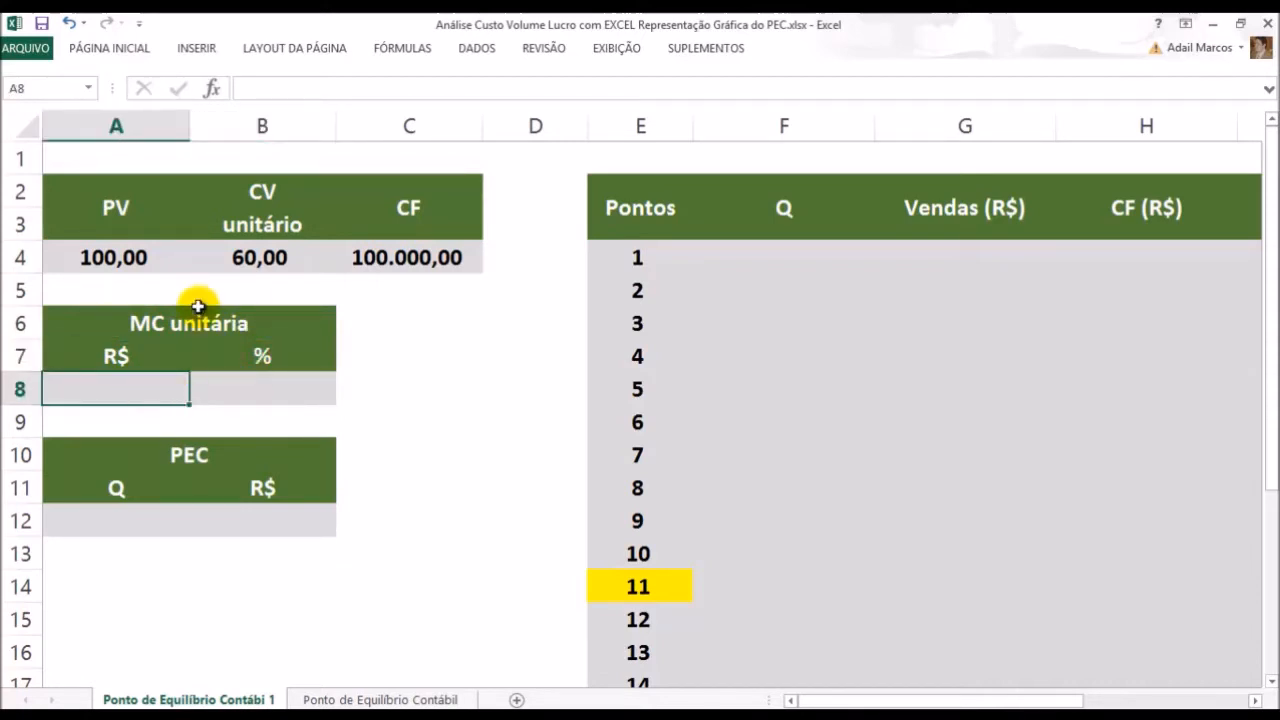
left_click(110, 366)
Calculate the MC unitária in R$ in cell A8 with the formula =A4-B4
left_click(116, 389)
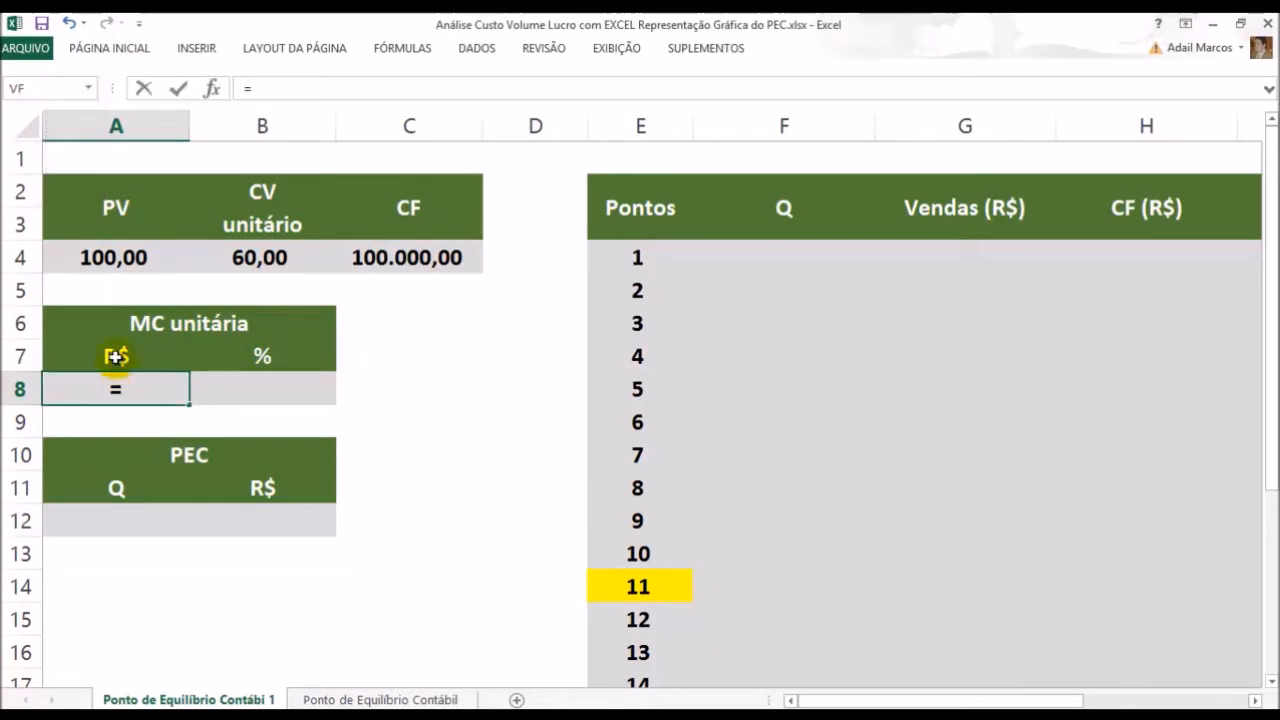
left_click(116, 257)
type("-")
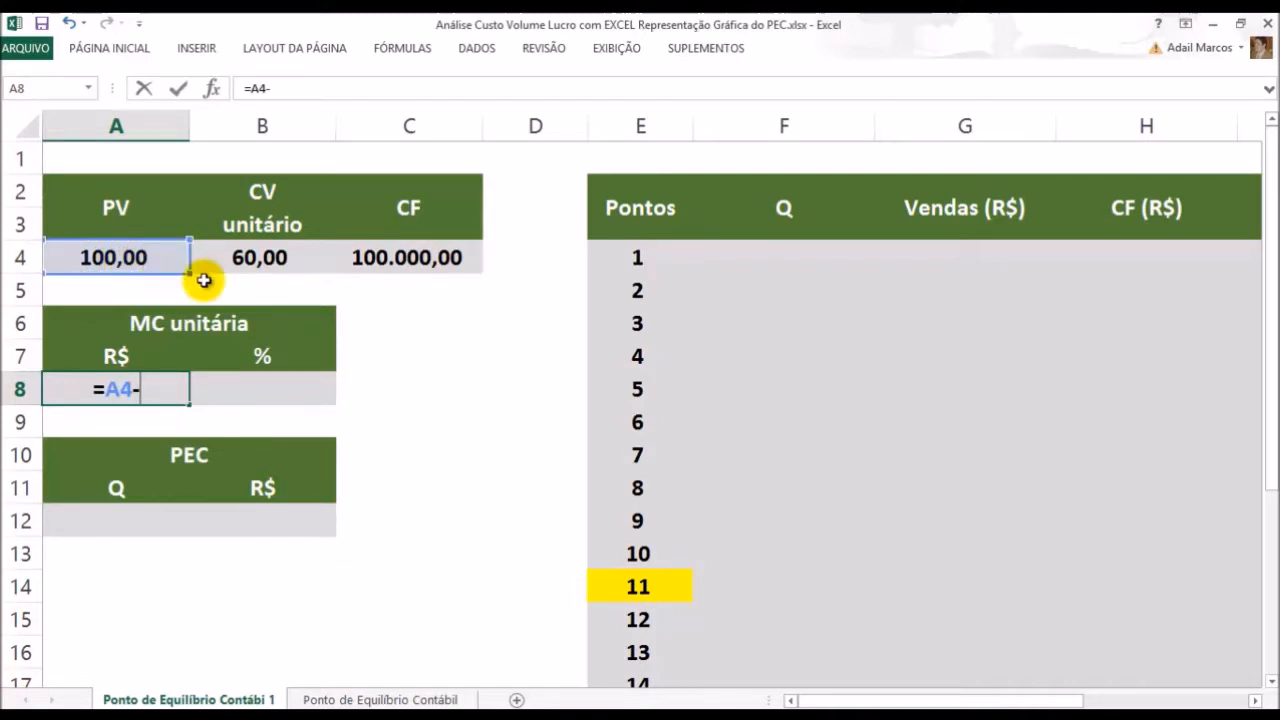
left_click(245, 262)
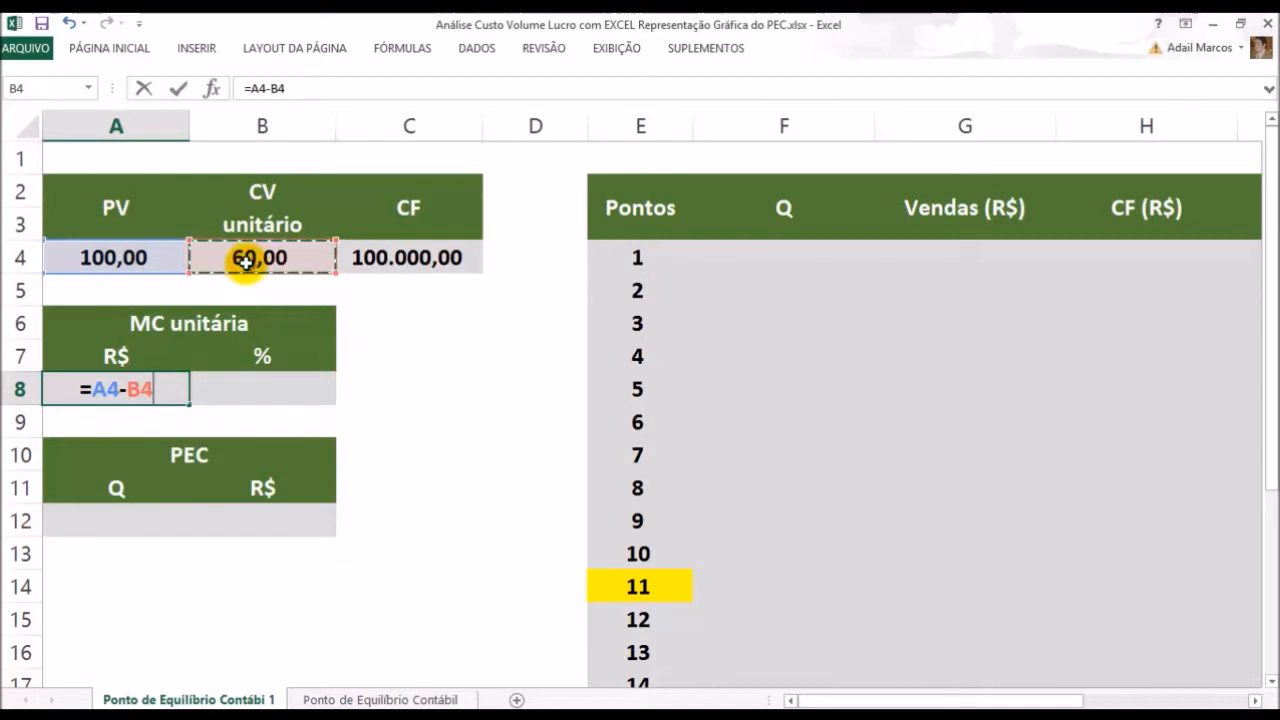
key("Return")
Calculate the MC unitária percentage in cell B8 with the formula =A8/A4
key("Up")
key("Right")
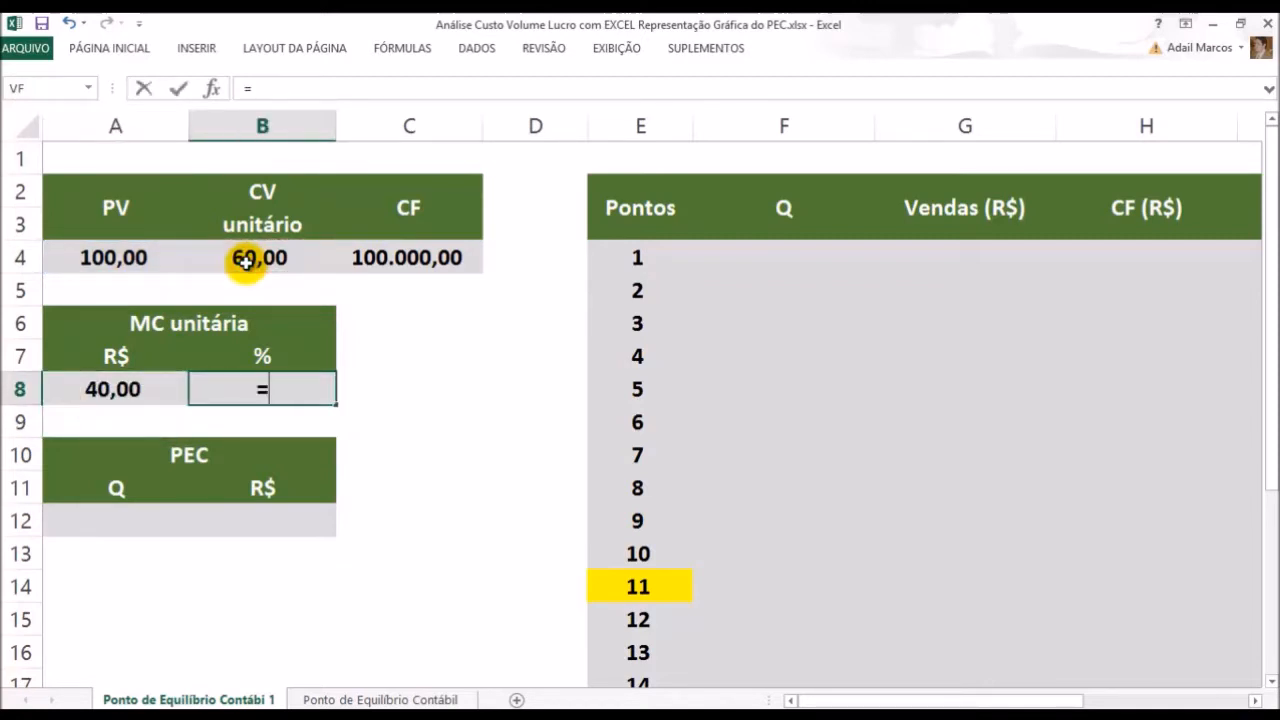
type("=")
key("Left")
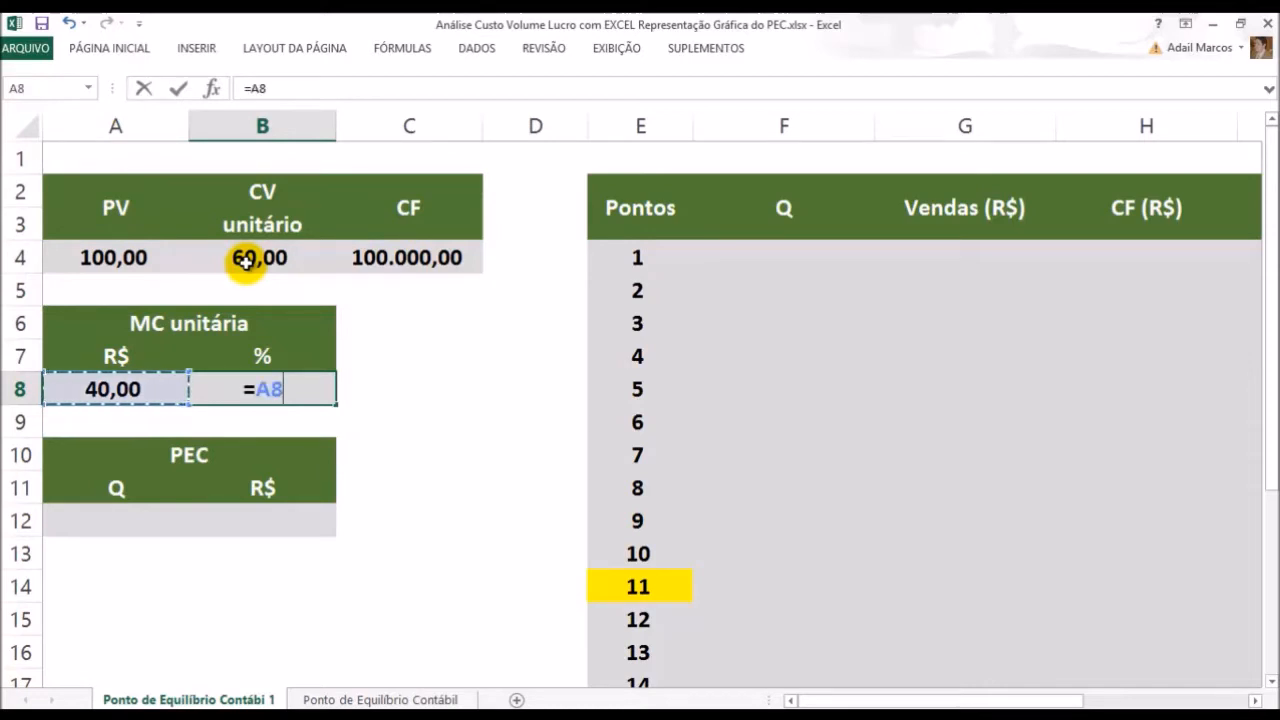
type("/")
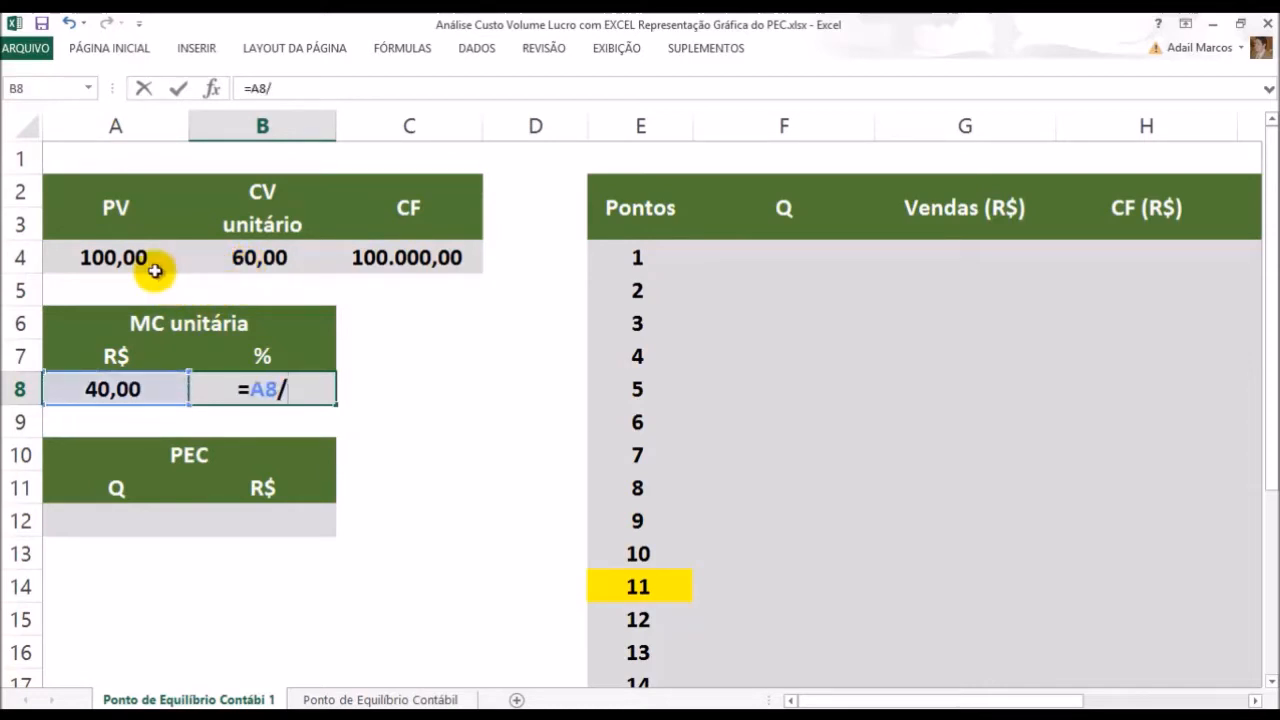
left_click(118, 257)
key("Return")
key("Up")
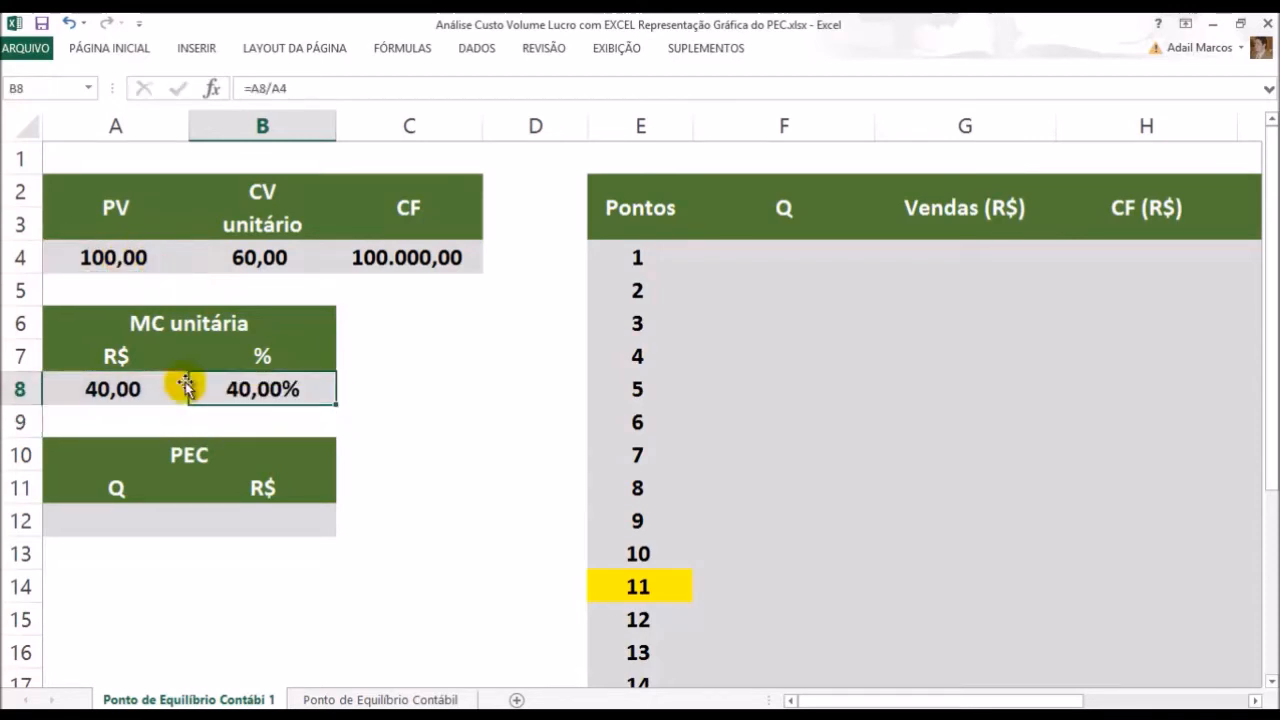
Review the MC unitária formulas in A8 and B8 and the PV and CV unitário cells
left_click(130, 390)
double_click(168, 391)
key("Return")
key("Right")
key("Up")
key("F2")
key("ctrl+Return")
left_click(115, 257)
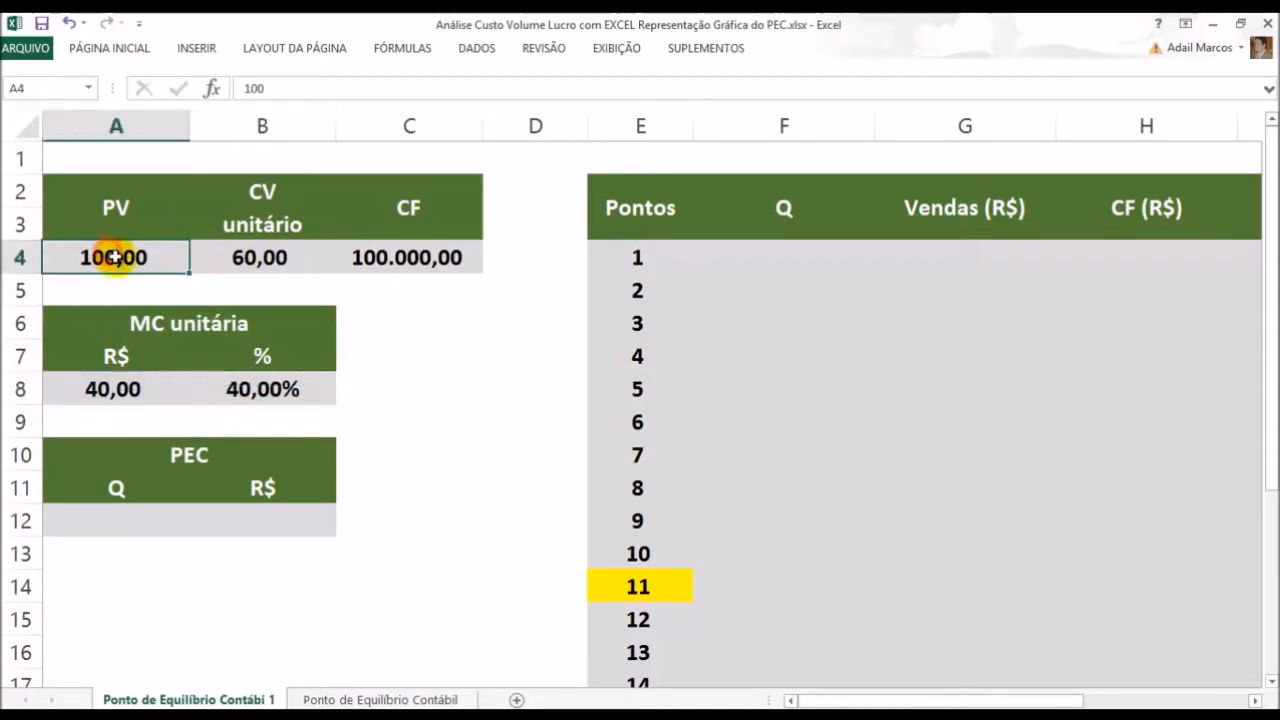
left_click(242, 259)
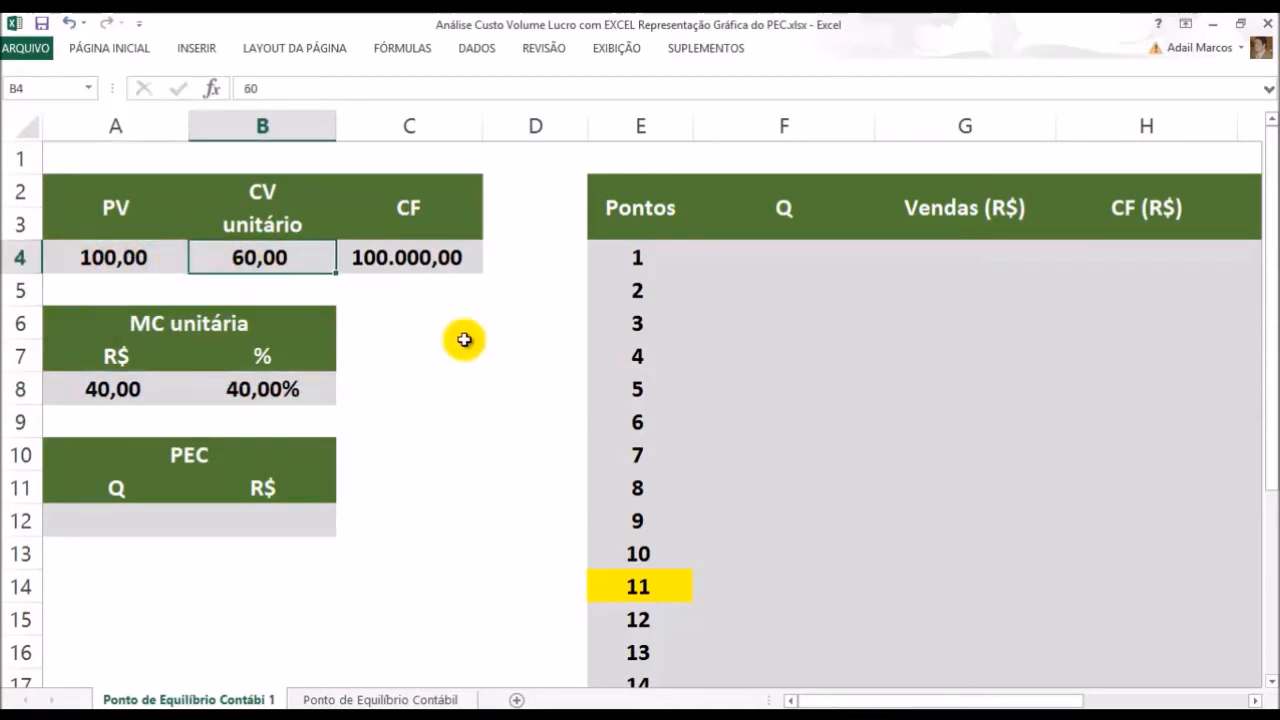
Calculate the PEC quantity in cell A12 with the formula =C4/A8
left_click(139, 524)
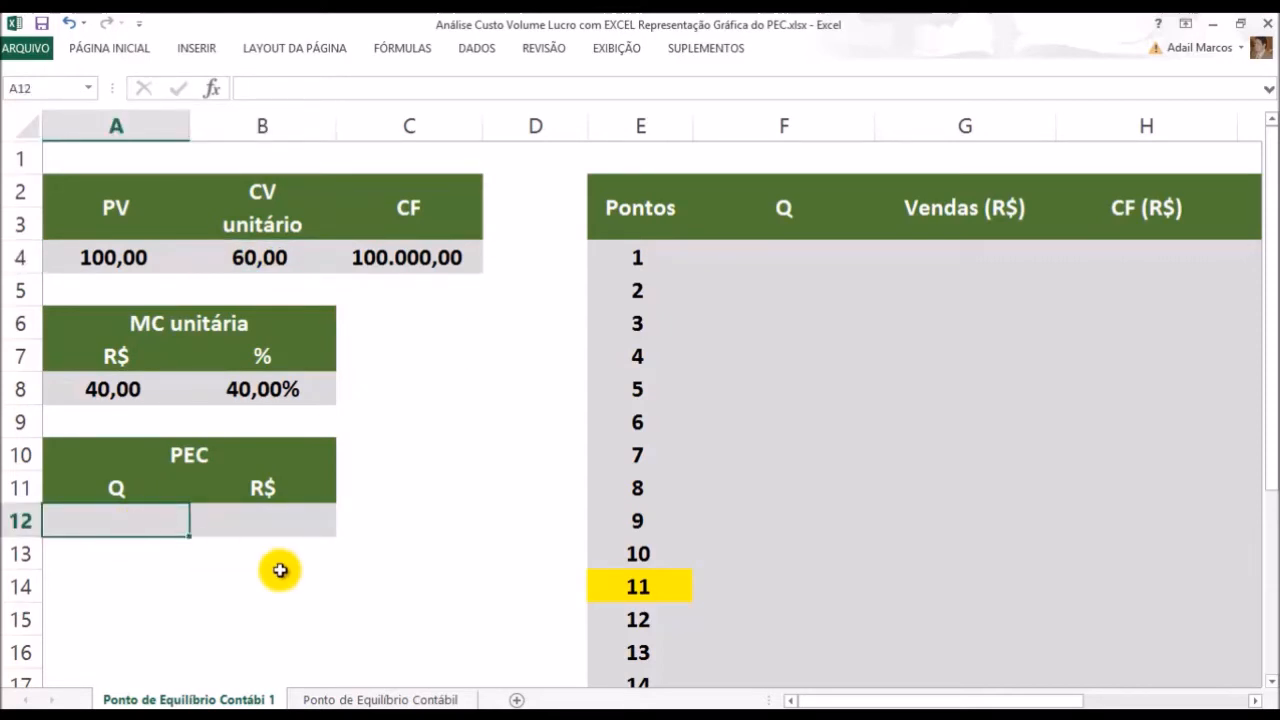
left_click(410, 250)
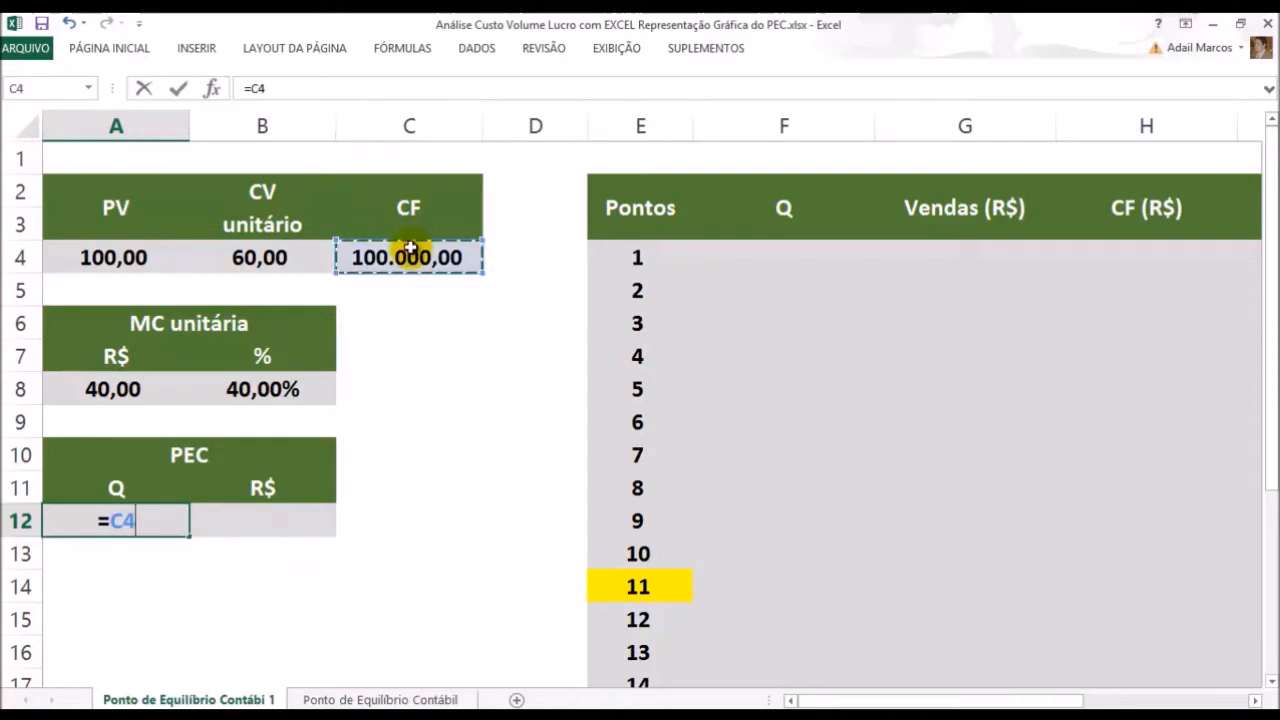
type("/")
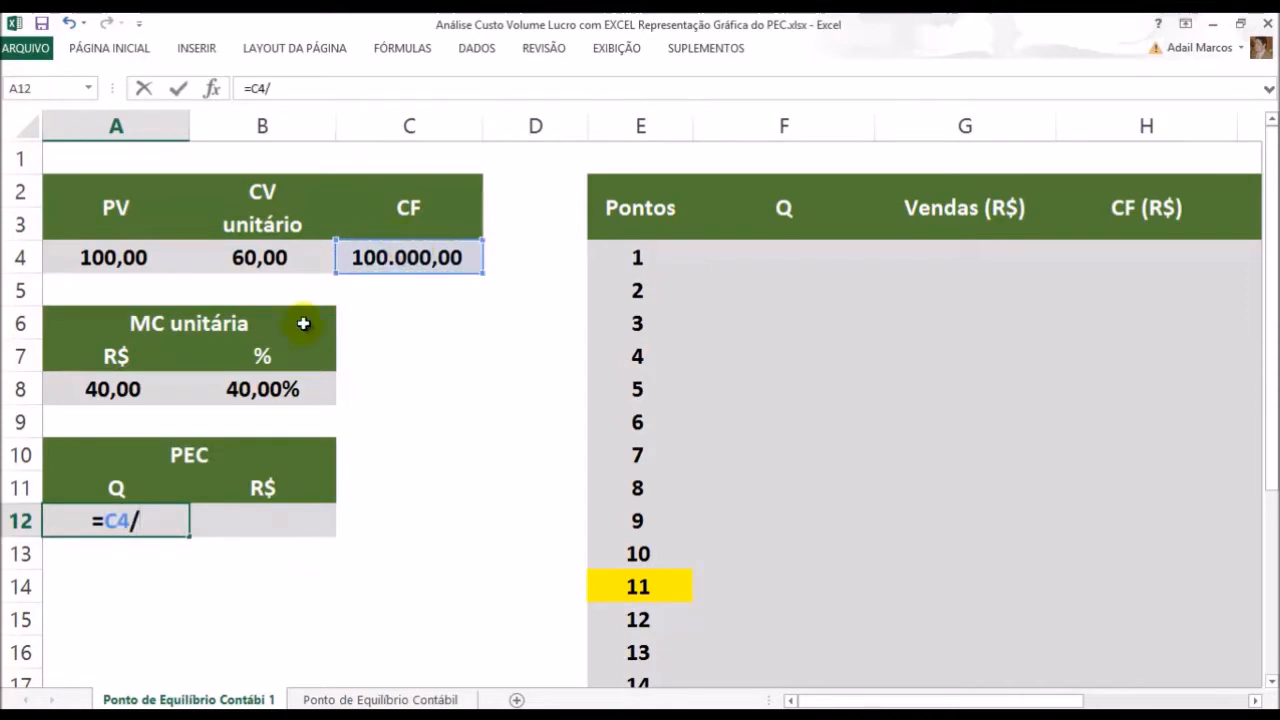
left_click(122, 389)
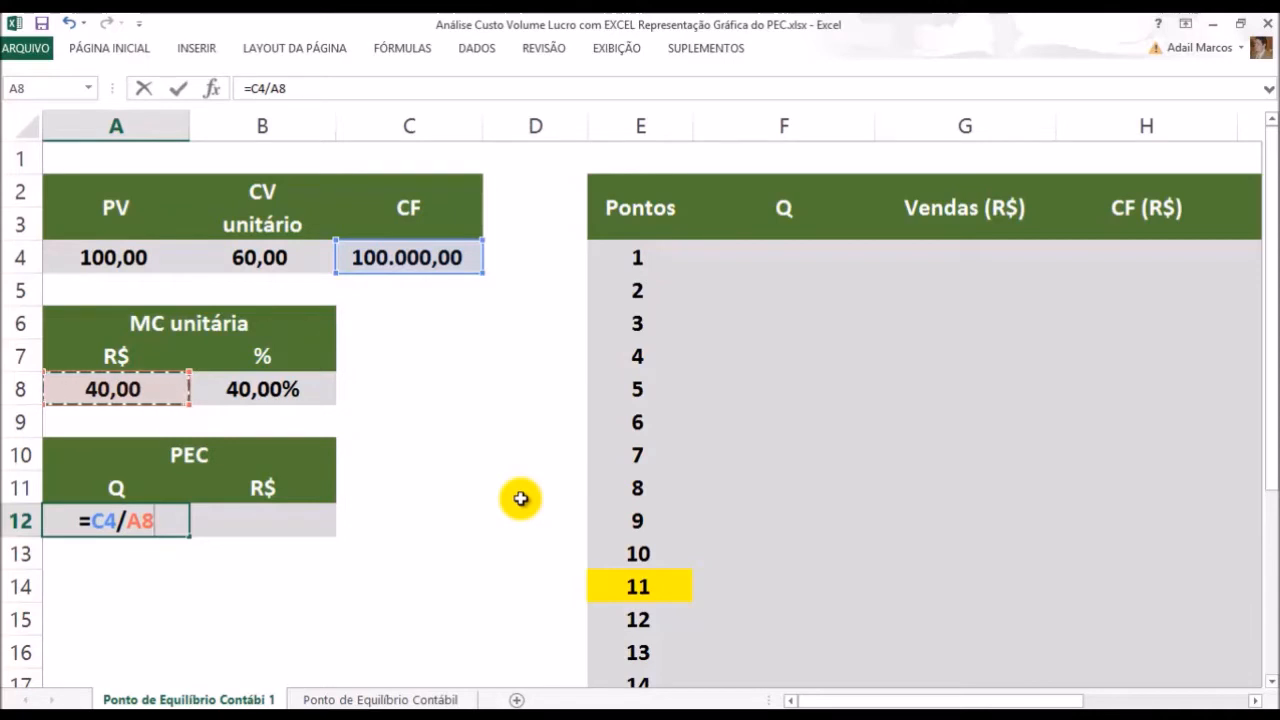
key("Return")
key("Up")
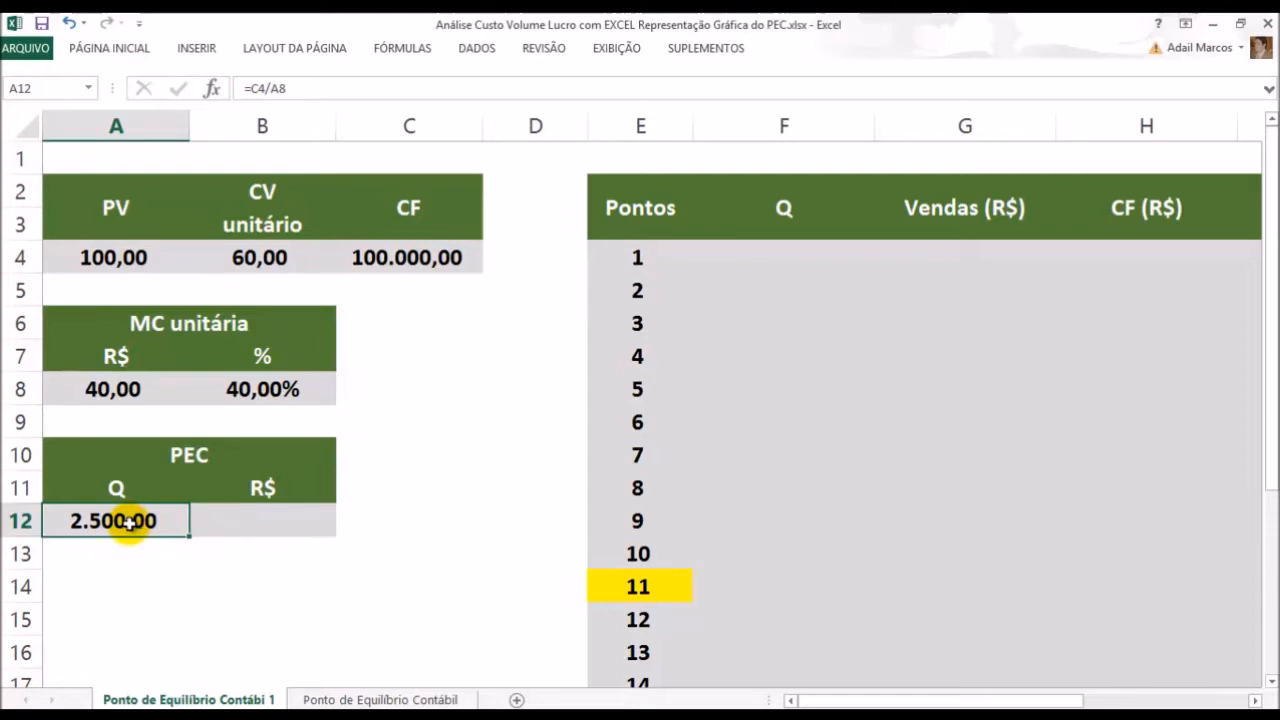
left_click_drag(118, 487, 125, 519)
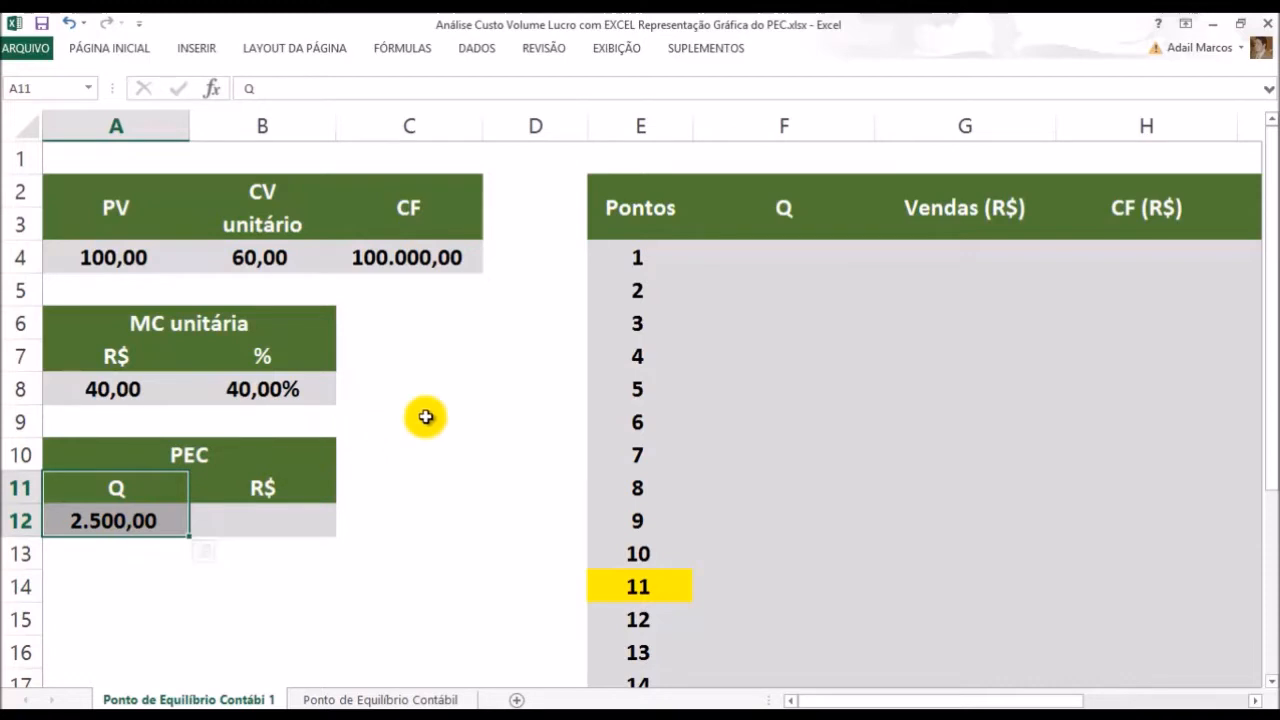
Calculate the PEC value in R$ in cell B12 with the formula =A12*A4
left_click(309, 518)
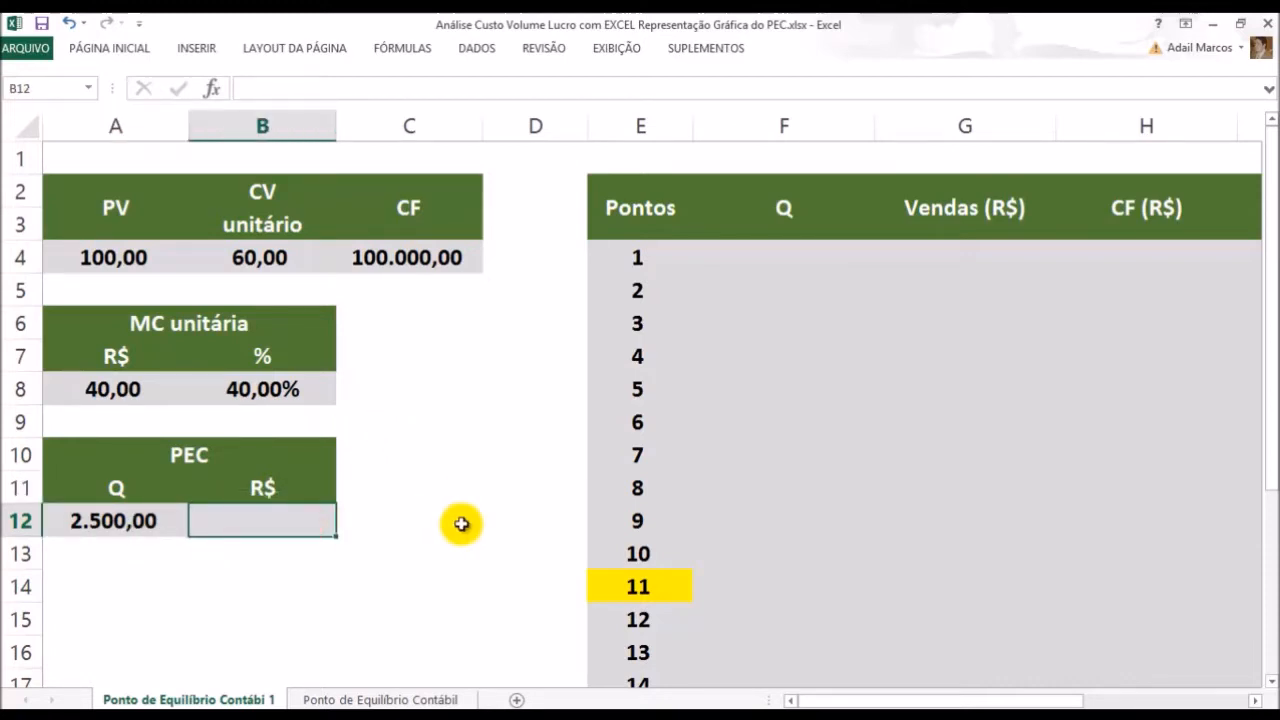
left_click(160, 521)
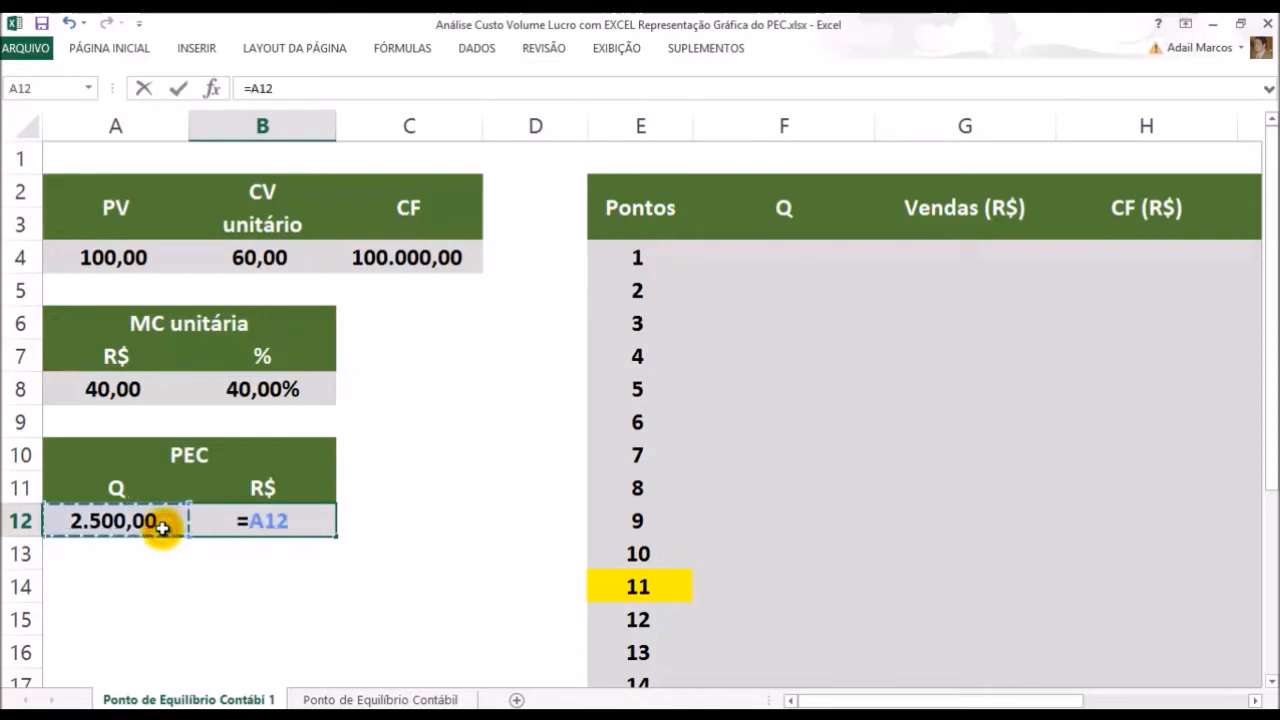
type("*")
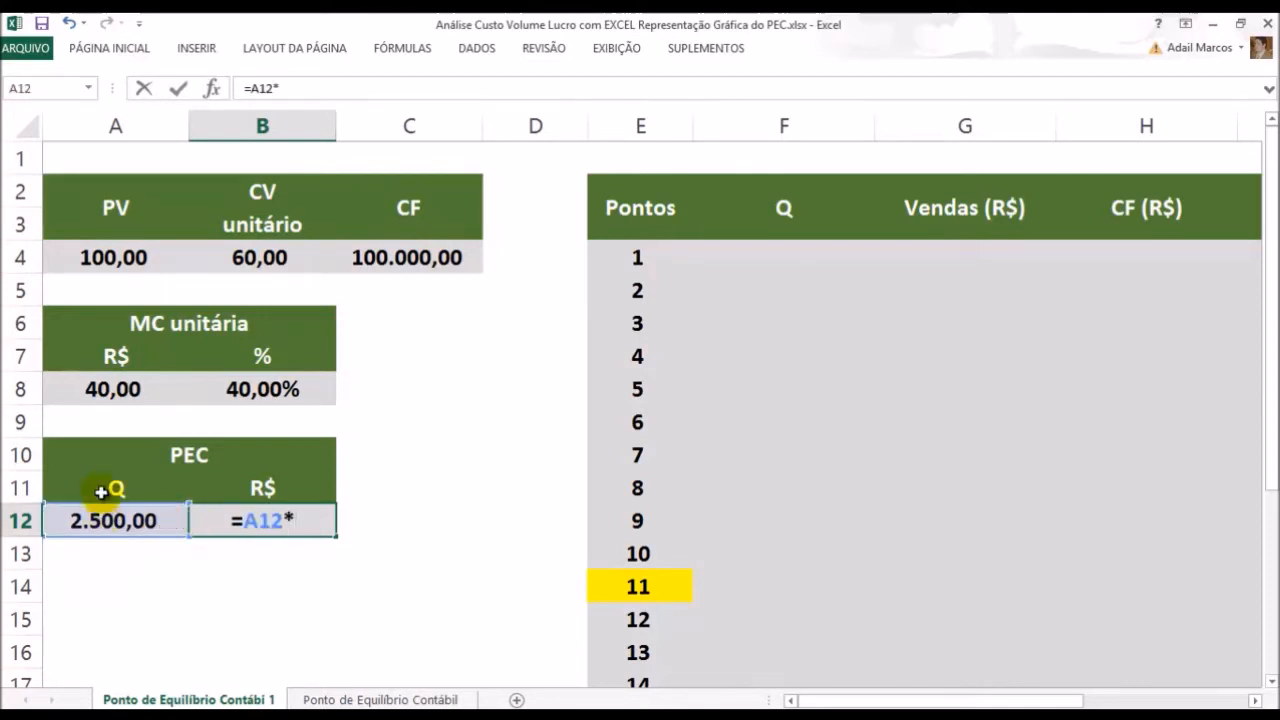
left_click(105, 260)
key("Return")
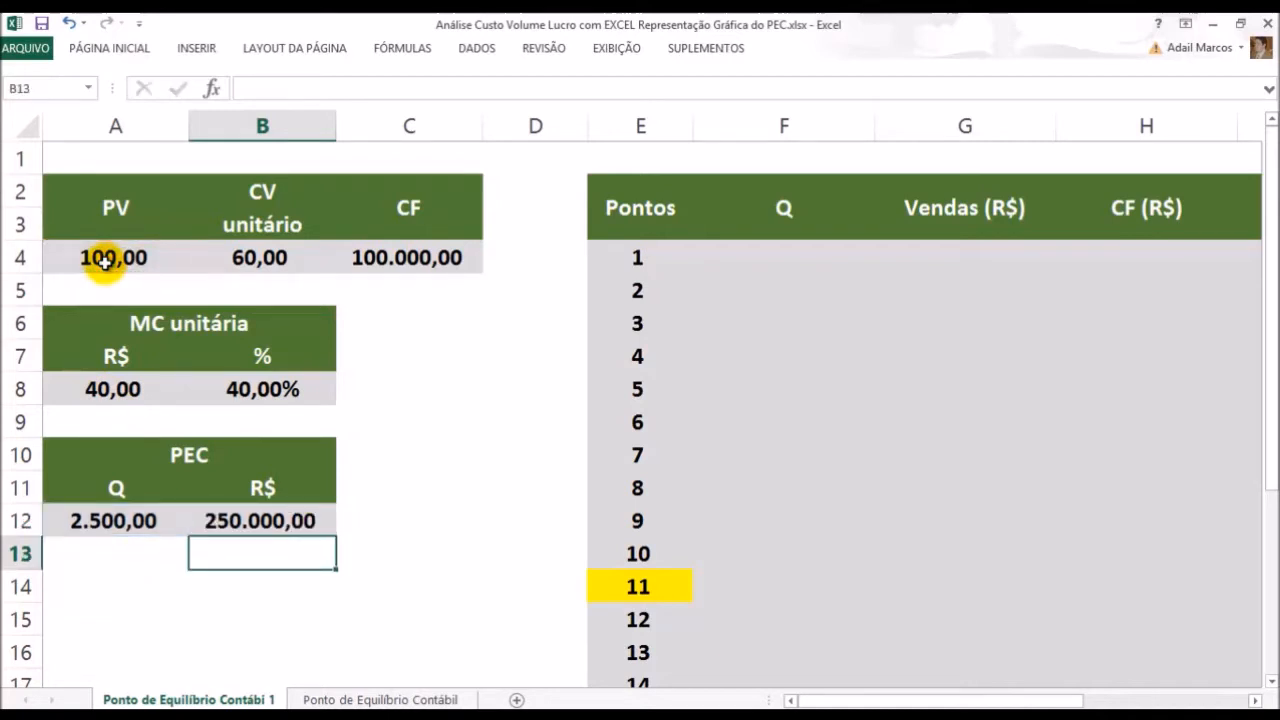
Examine the layout of the points table in E2:K24 and its column headings from Pontos to LAJIR (R$)
left_click(769, 259)
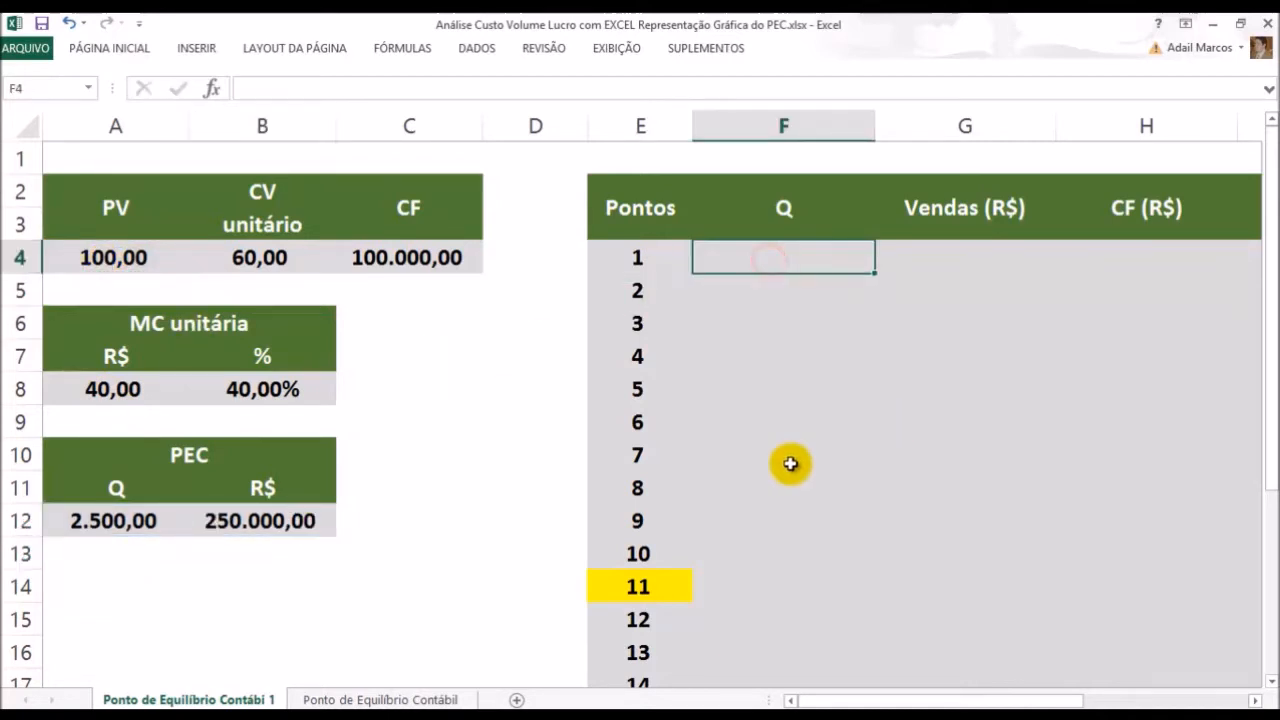
scroll(478, 362, "down", 1, "ctrl")
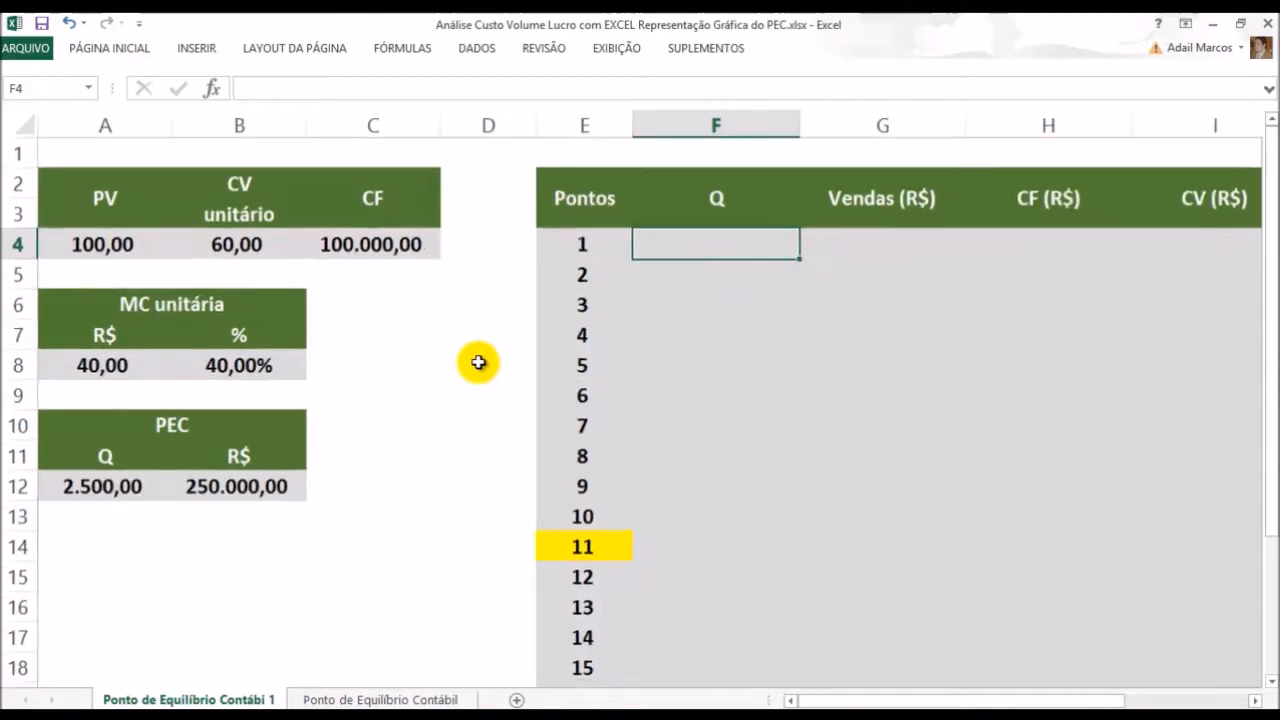
scroll(478, 362, "down", 3, "ctrl")
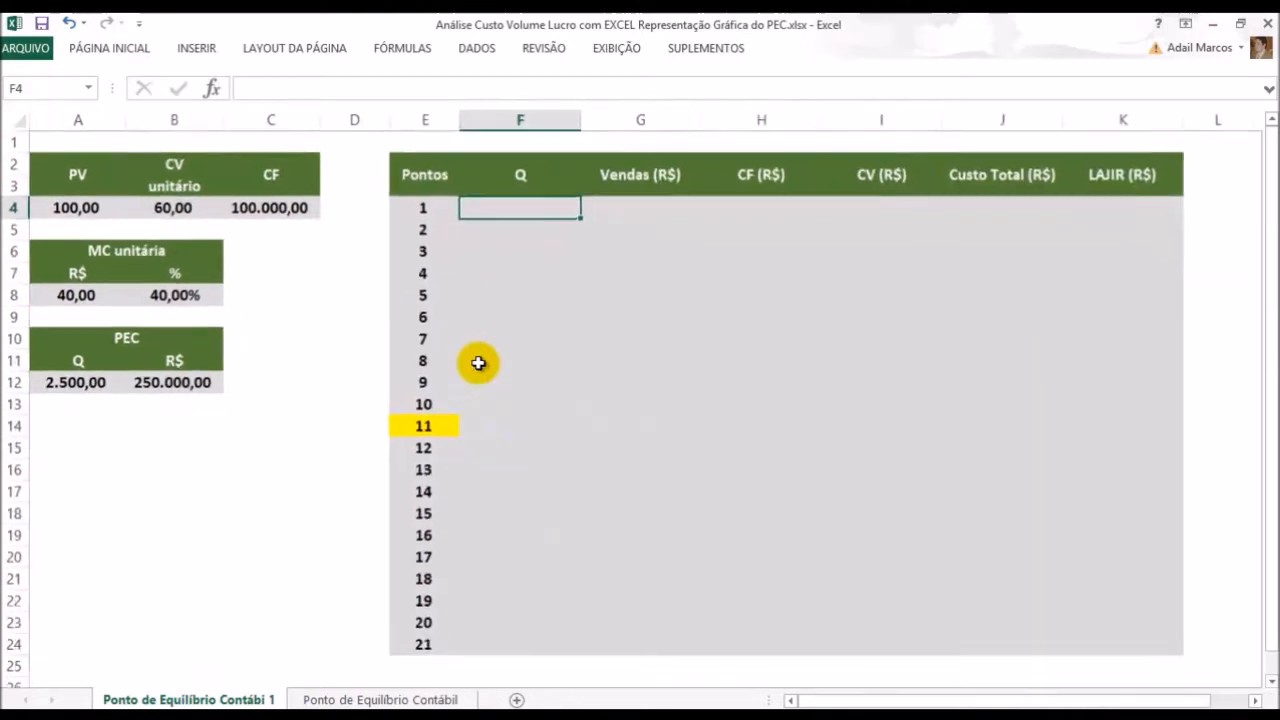
left_click_drag(440, 180, 1089, 631)
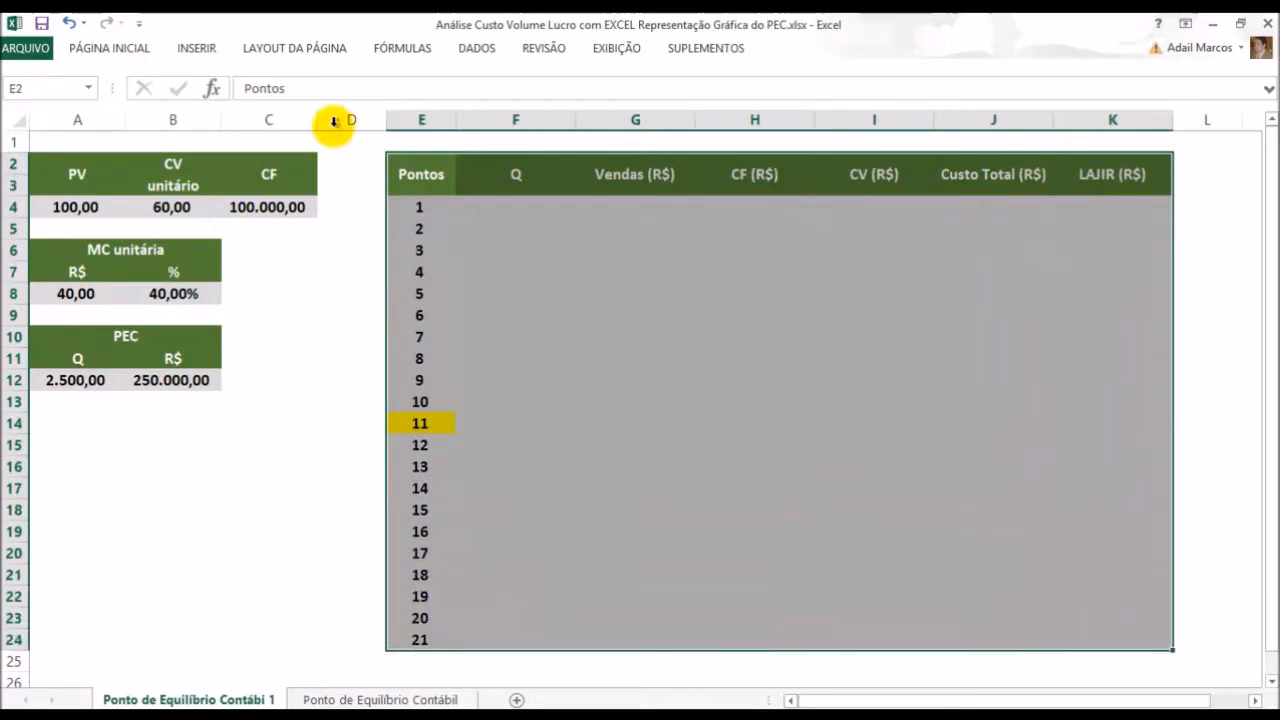
left_click_drag(414, 180, 1097, 640)
left_click_drag(434, 176, 1146, 638)
left_click_drag(437, 173, 1088, 636)
left_click_drag(423, 180, 1099, 652)
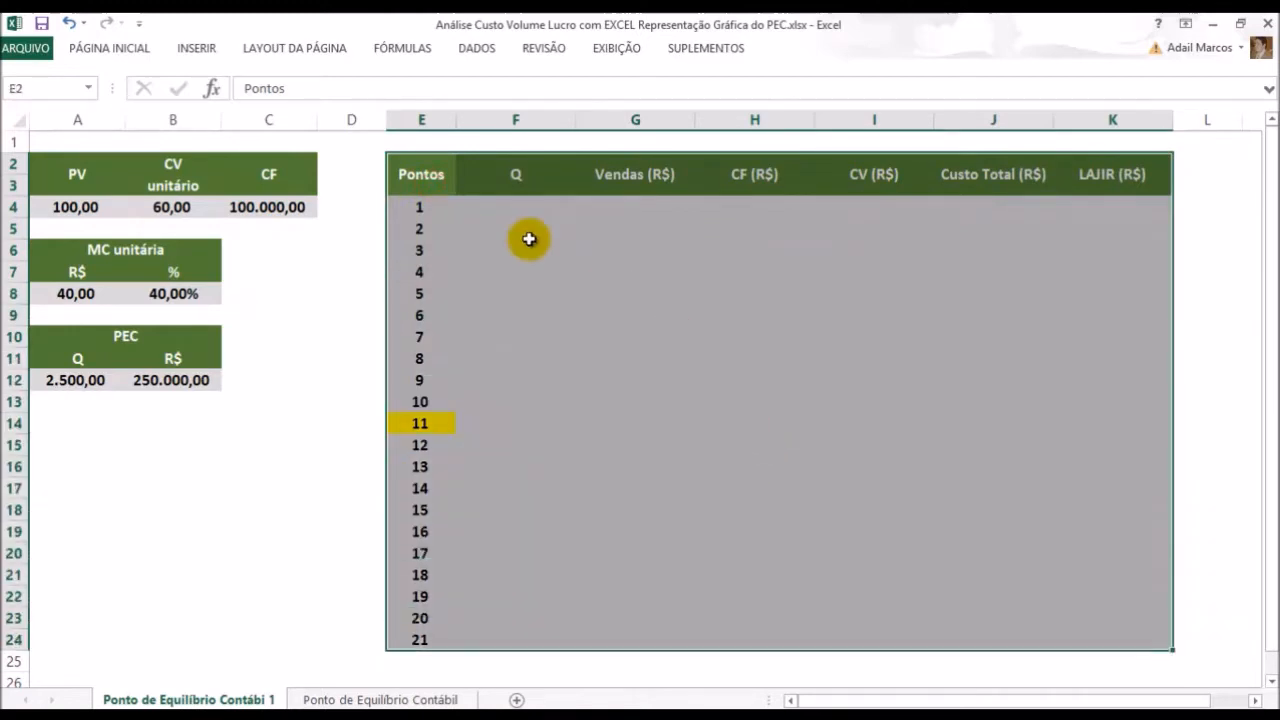
left_click(421, 174)
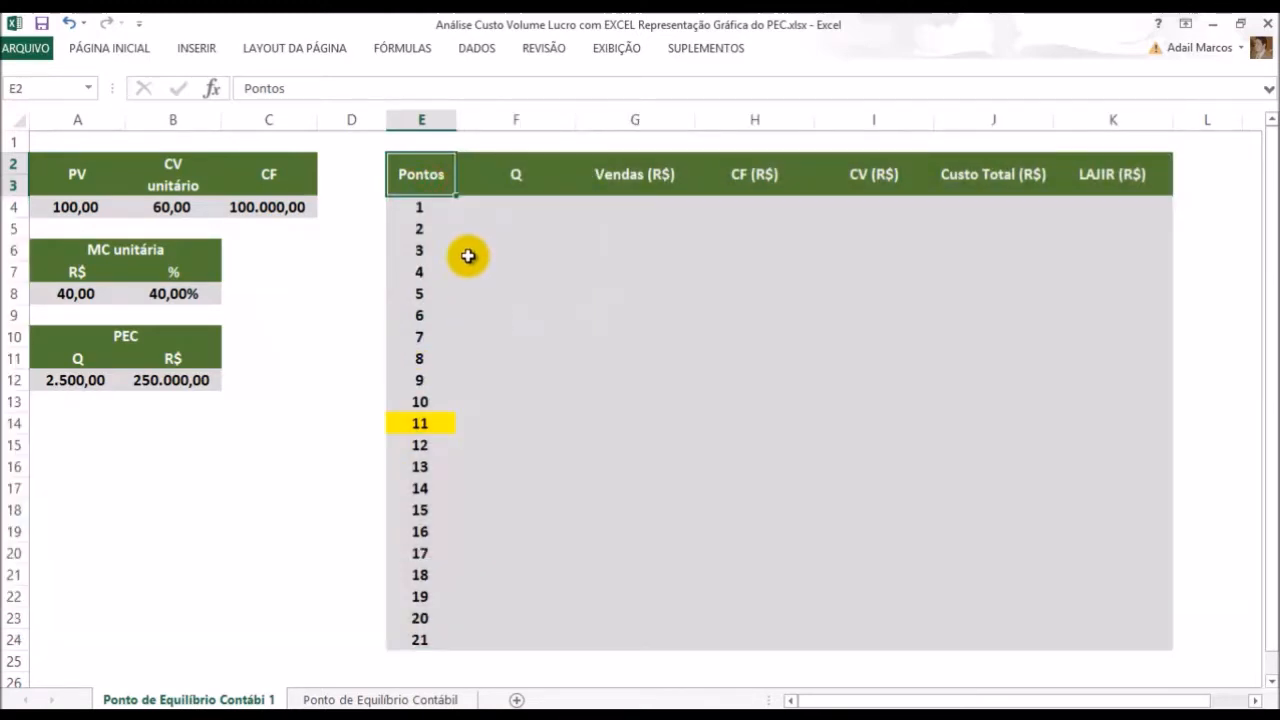
left_click(494, 203)
scroll(674, 340, "up", 1)
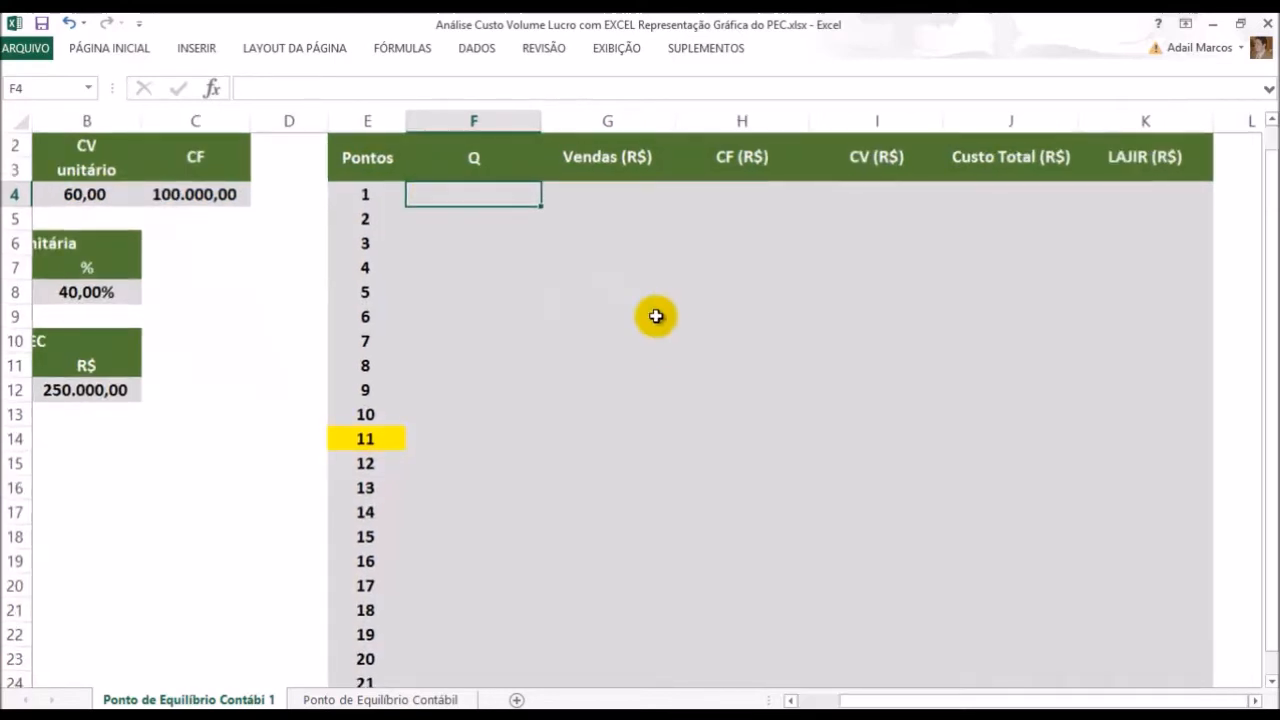
left_click(524, 174)
left_click(357, 164)
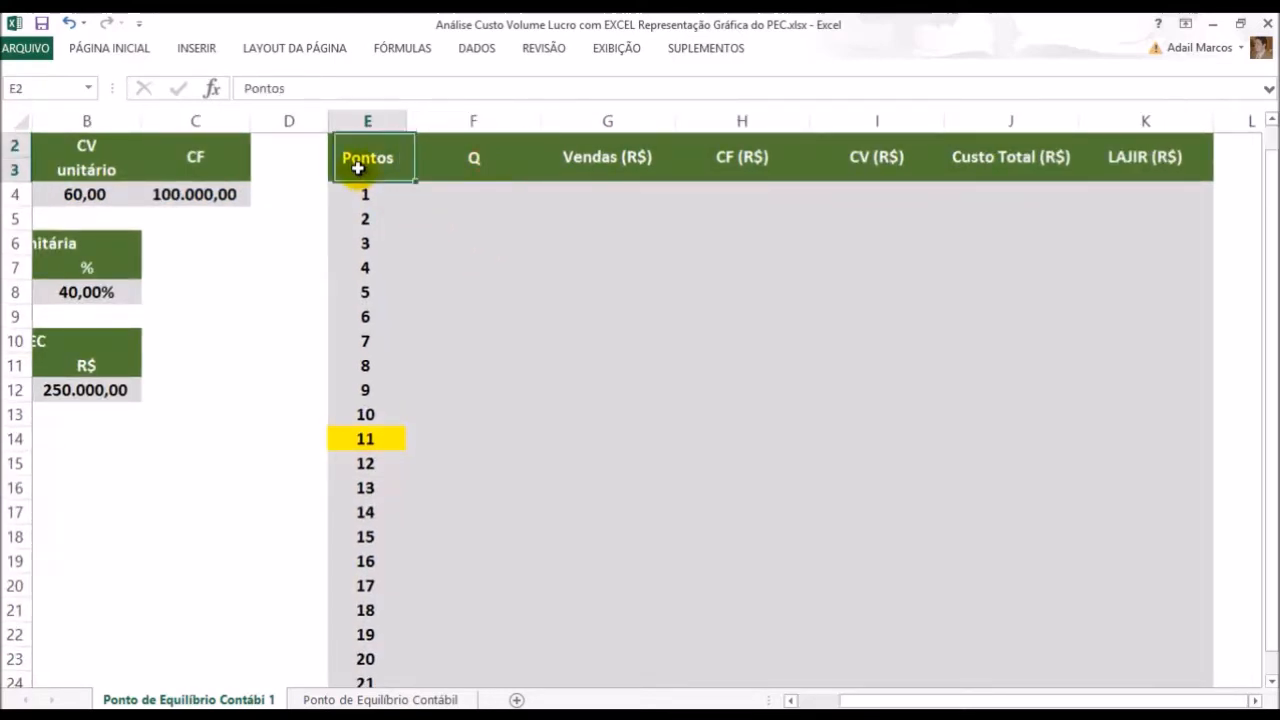
Enter 0 as the Q value of point 1 in cell F4
left_click(473, 160)
scroll(478, 190, "up", 1)
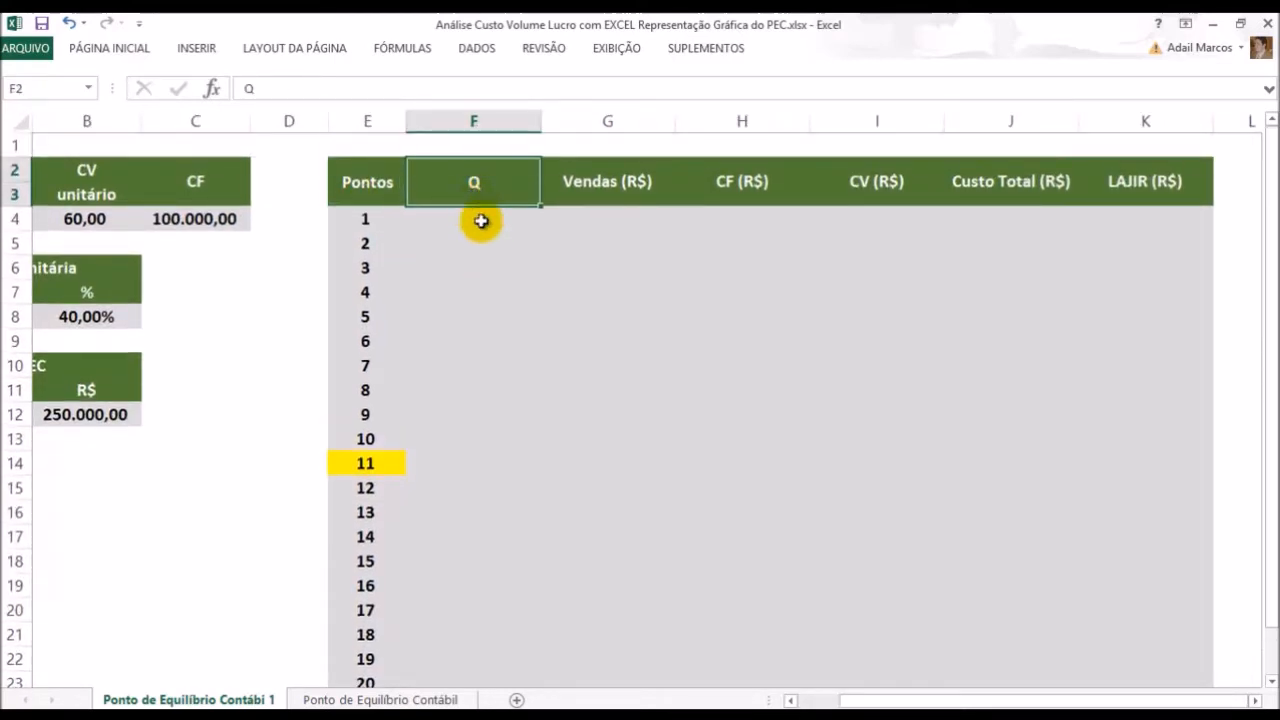
left_click(480, 220)
type("0")
key("Return")
key("Up")
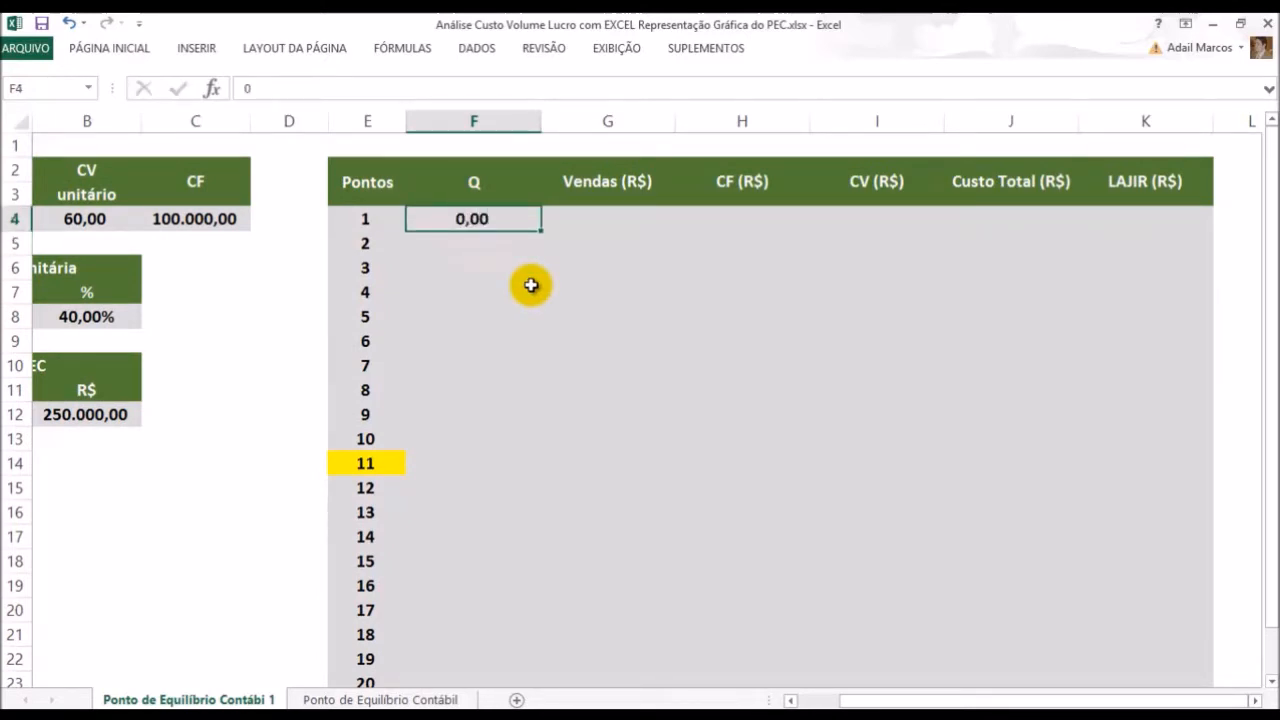
left_click(500, 240)
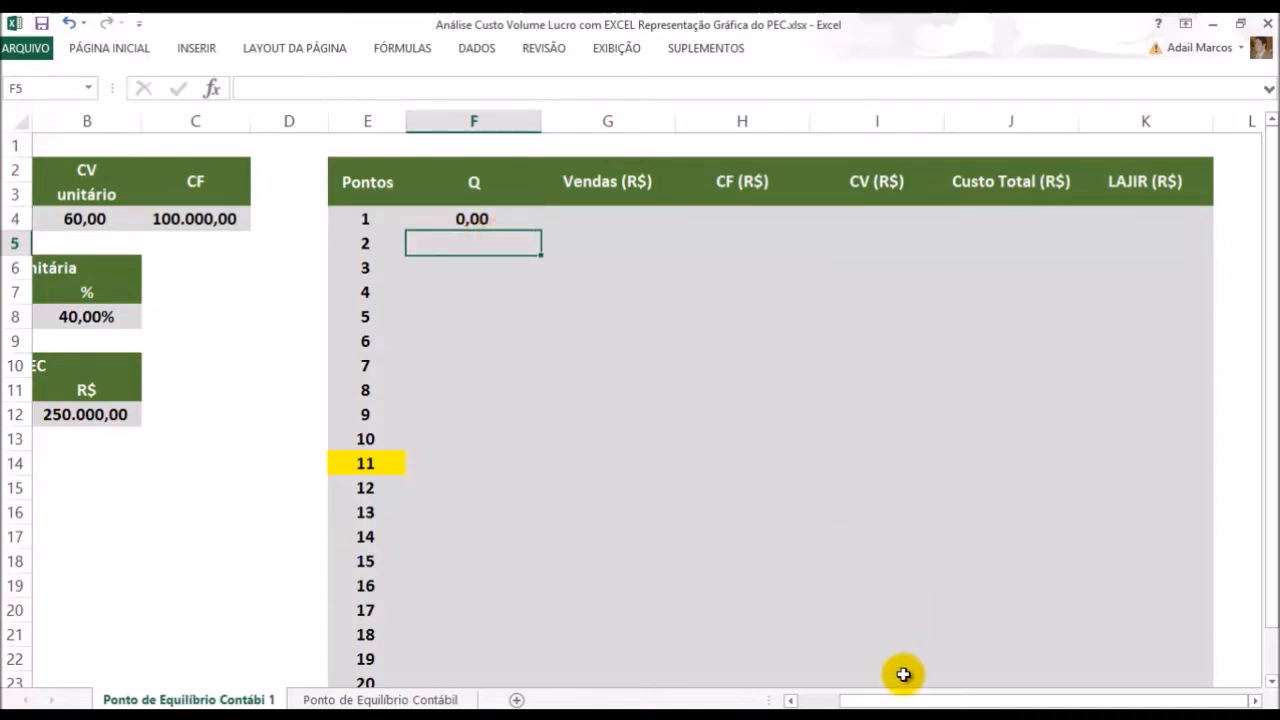
left_click_drag(896, 700, 800, 700)
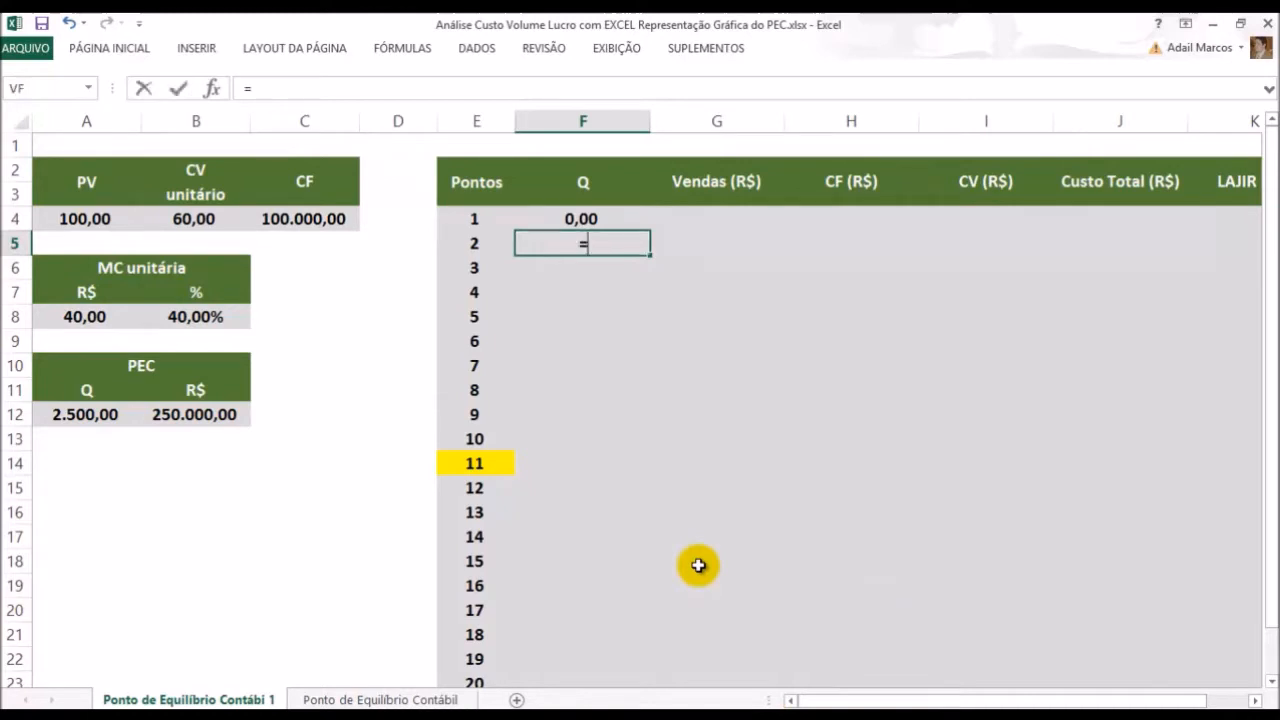
type("=")
key("Up")
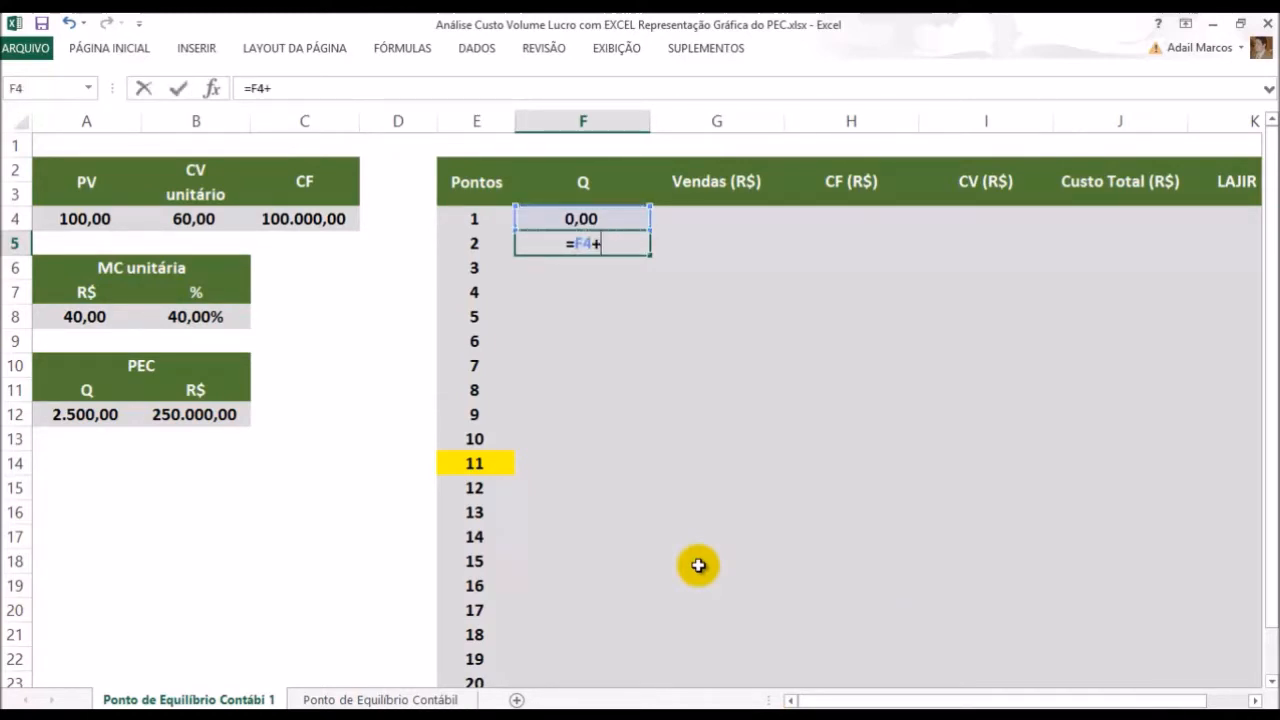
type("+")
left_click(100, 414)
type("/10")
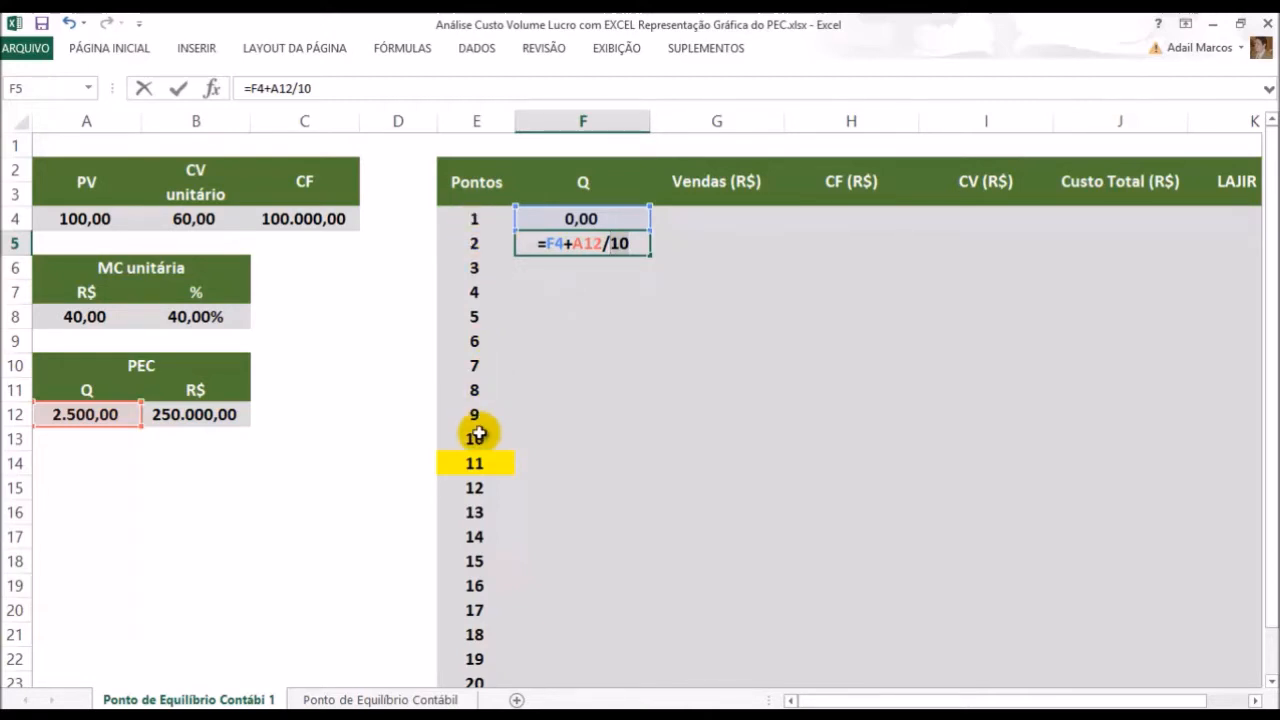
key("Escape")
Examine points 1 to 10 and 12 to 21 around the highlighted point 11 in column E
left_click_drag(465, 220, 471, 437)
scroll(469, 425, "down", 2)
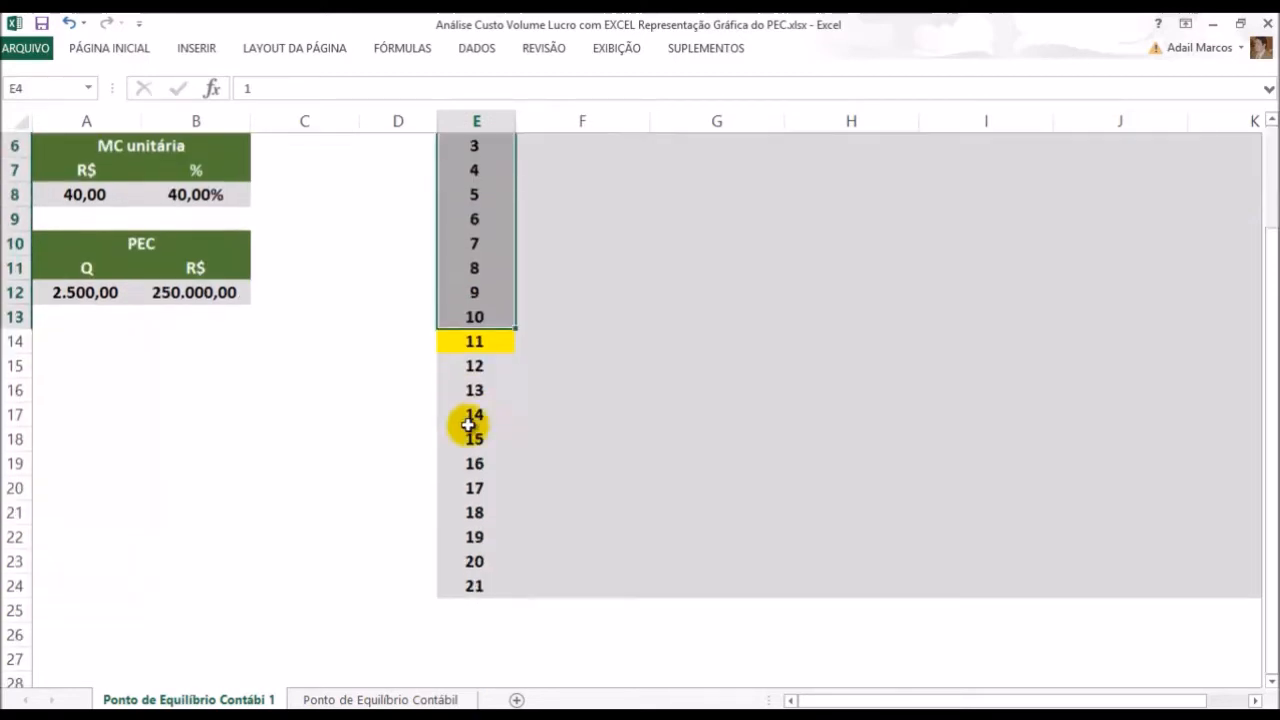
left_click_drag(471, 366, 471, 586)
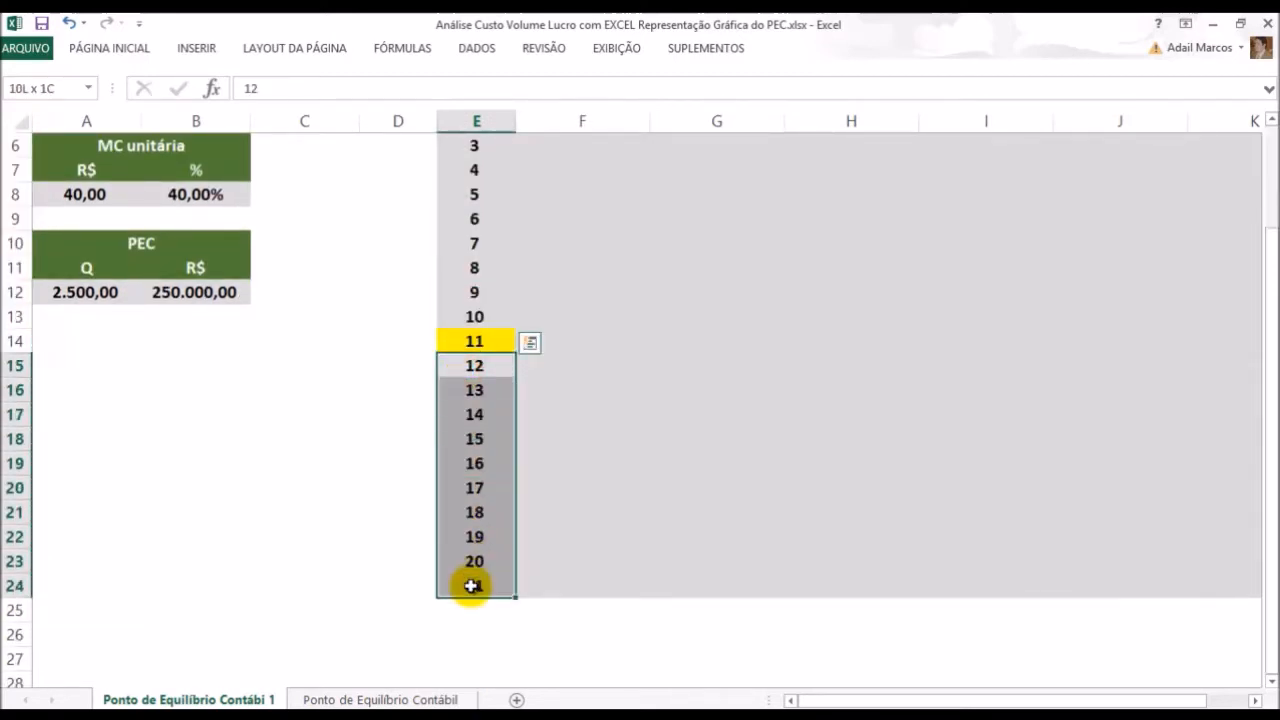
left_click(486, 340)
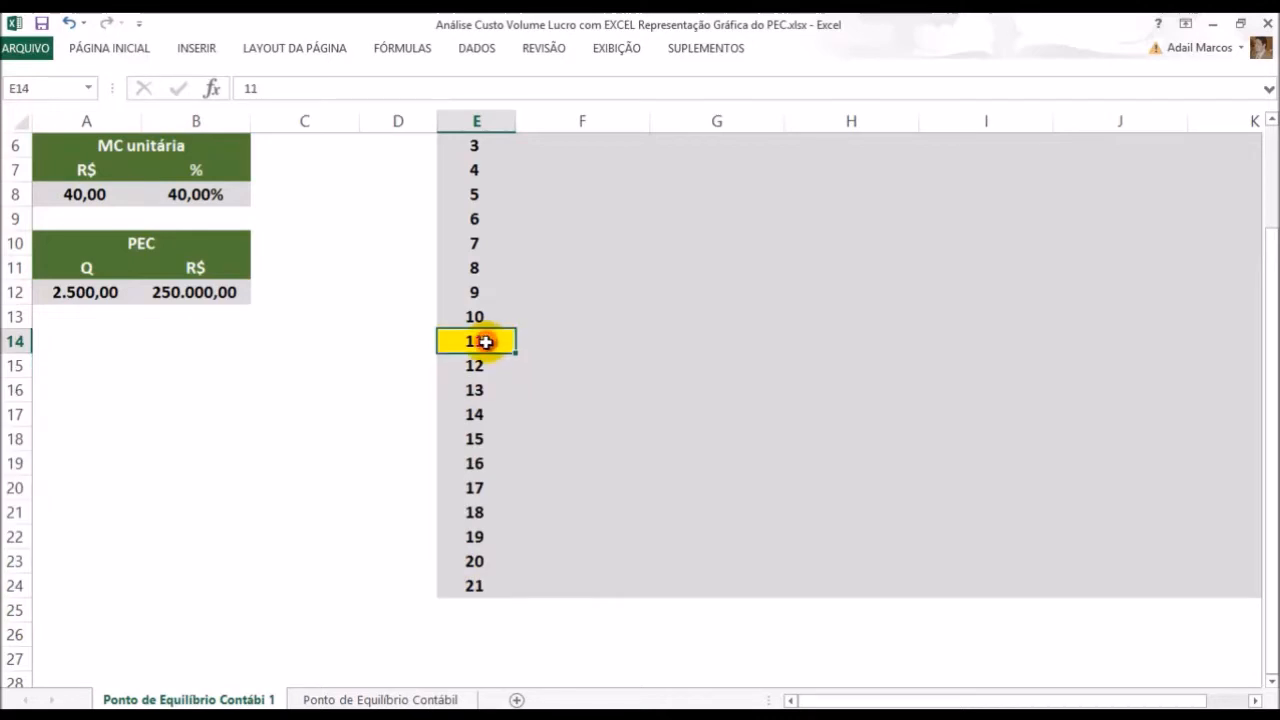
left_click(545, 345)
scroll(569, 371, "up", 2)
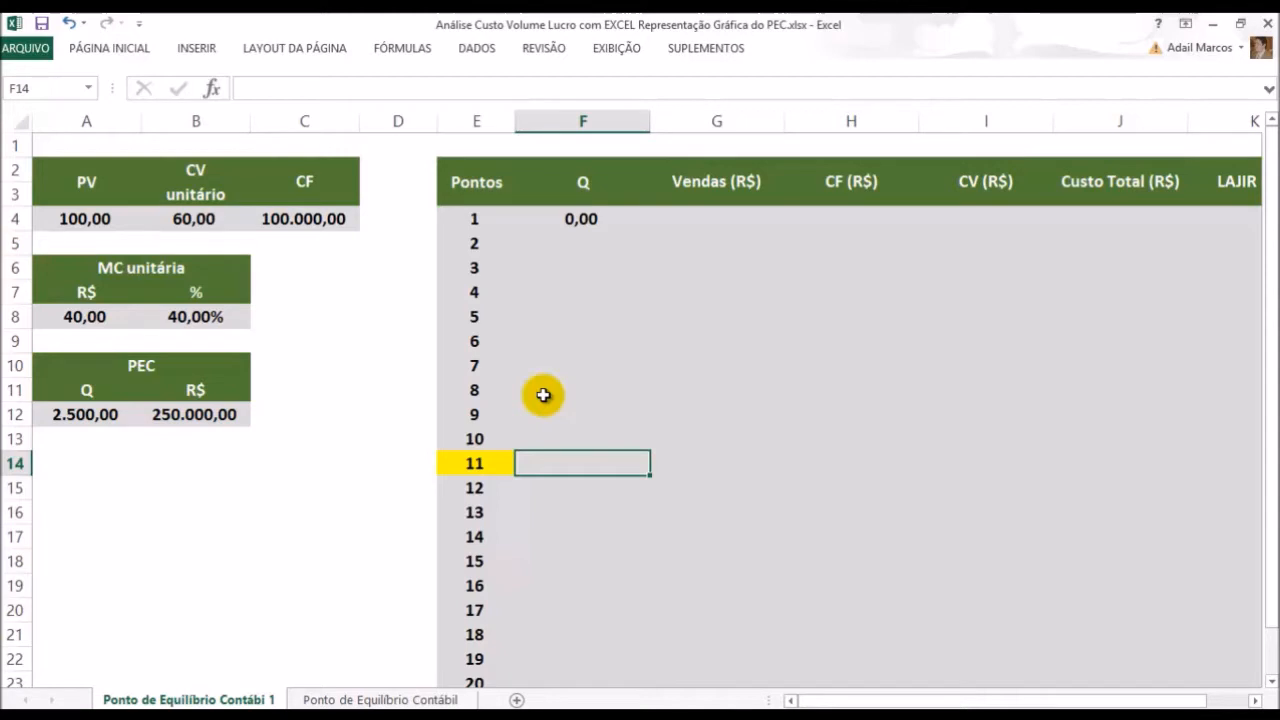
Calculate the Q of point 2 in cell F5 with the formula =F4+$A$12/10 and fill it down to F24
left_click(582, 248)
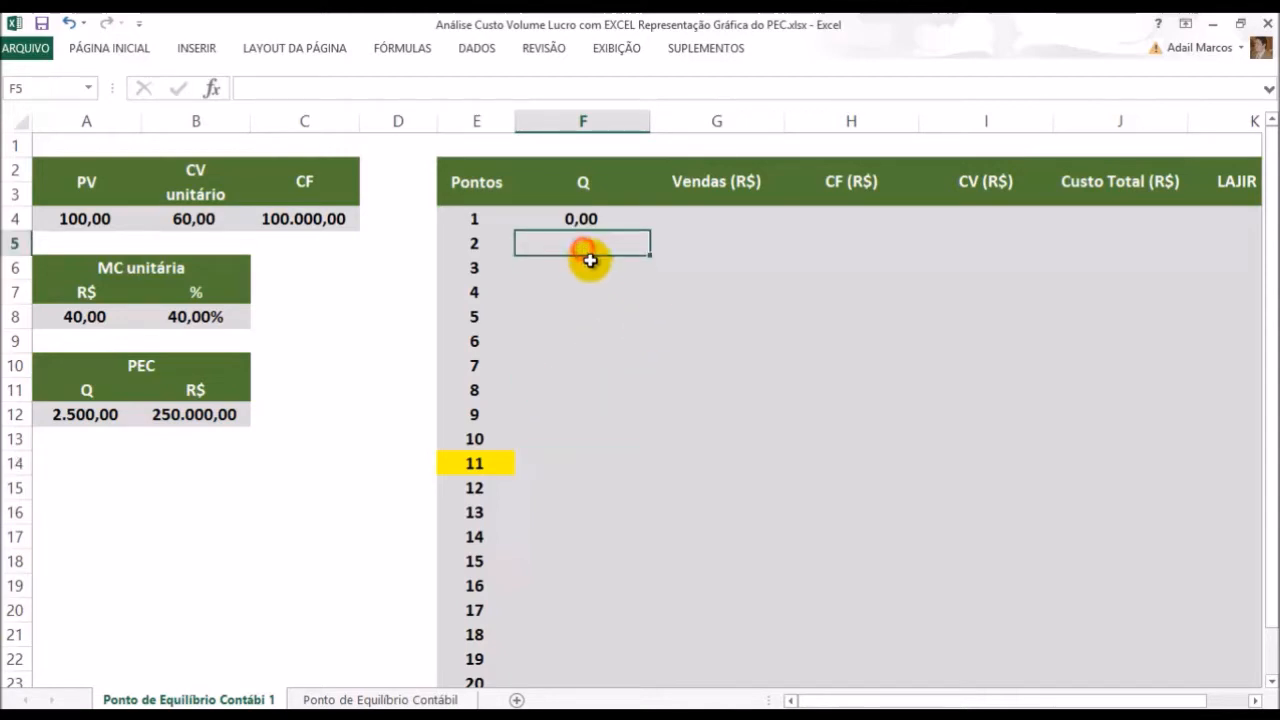
type("=")
left_click(590, 218)
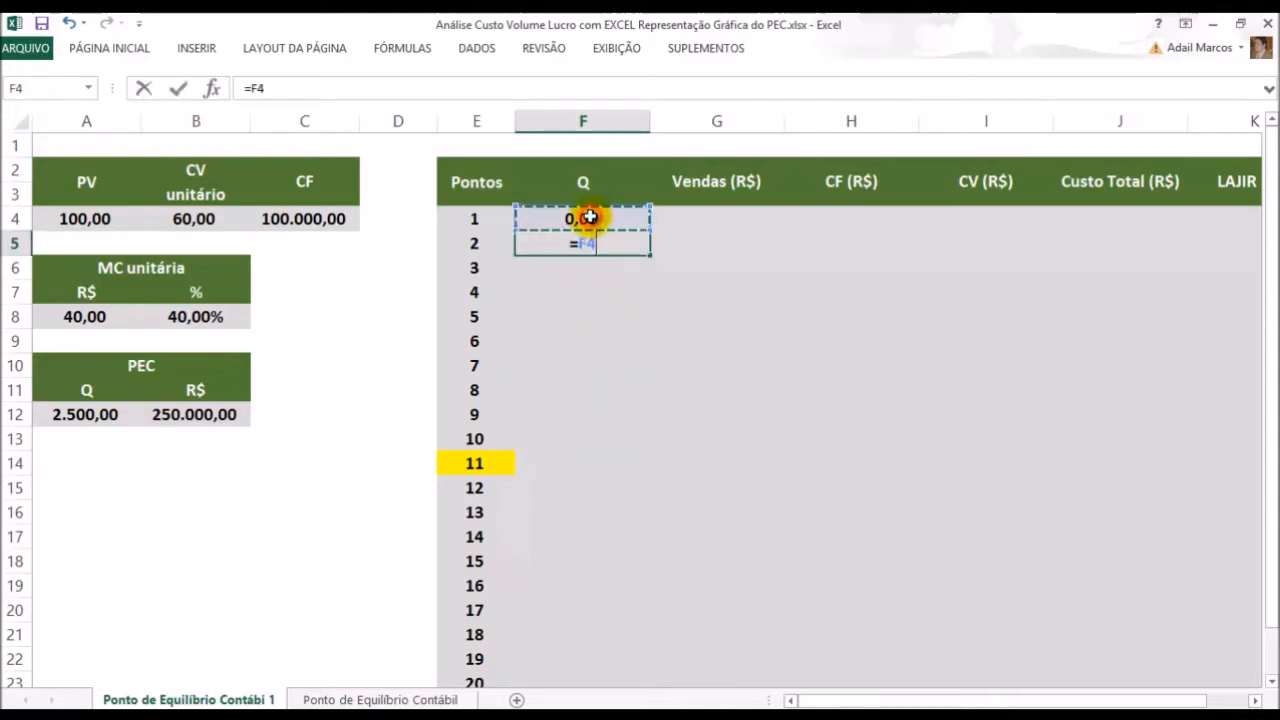
type("+")
left_click(88, 412)
type("/")
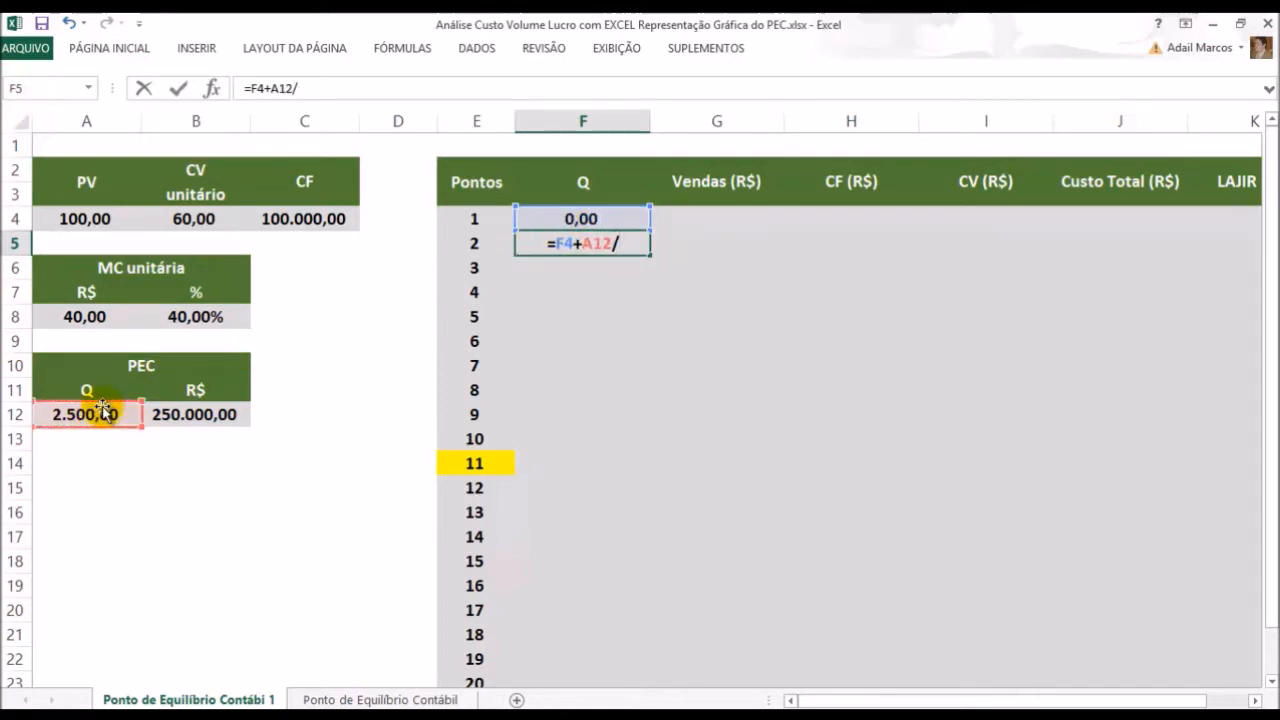
type("10")
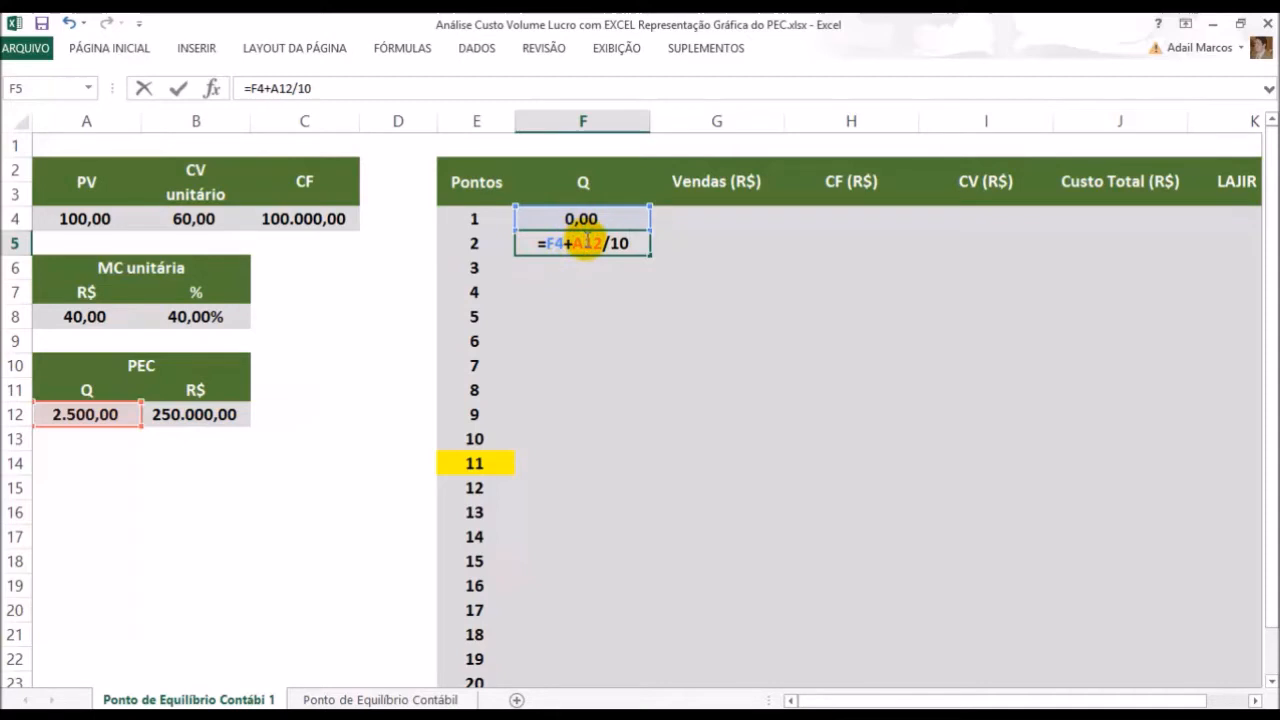
left_click(585, 243)
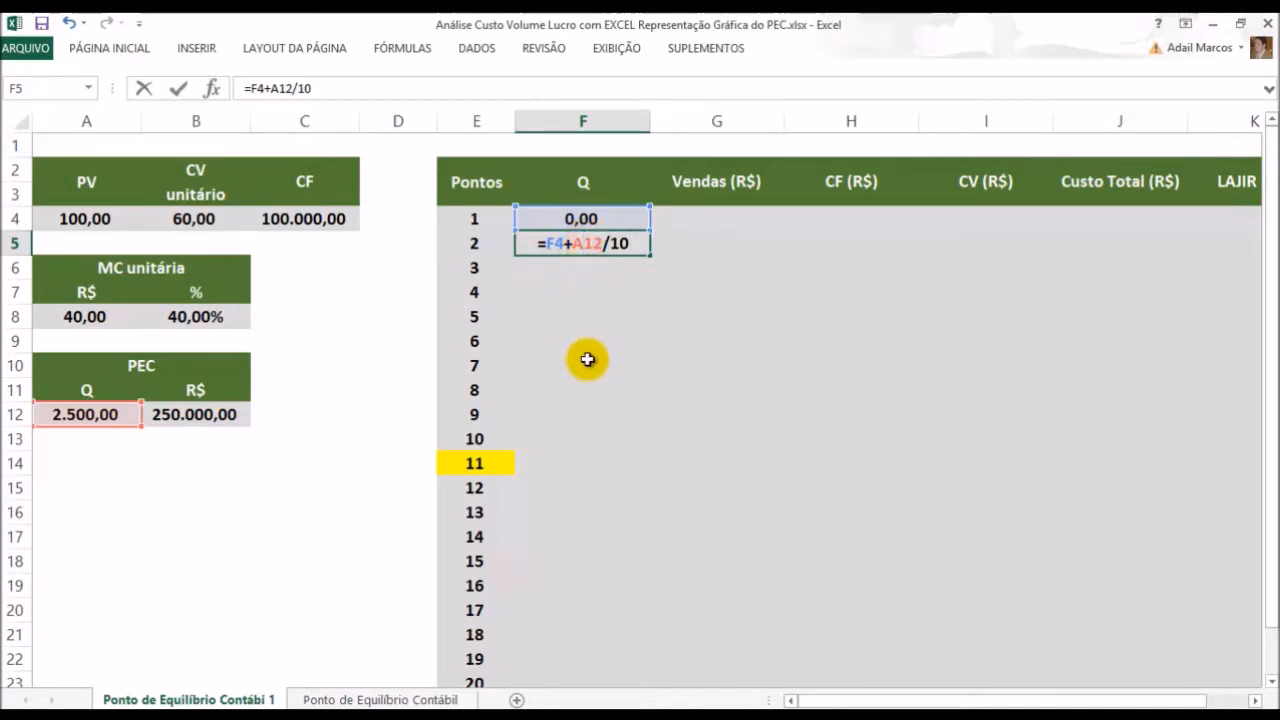
key("F4")
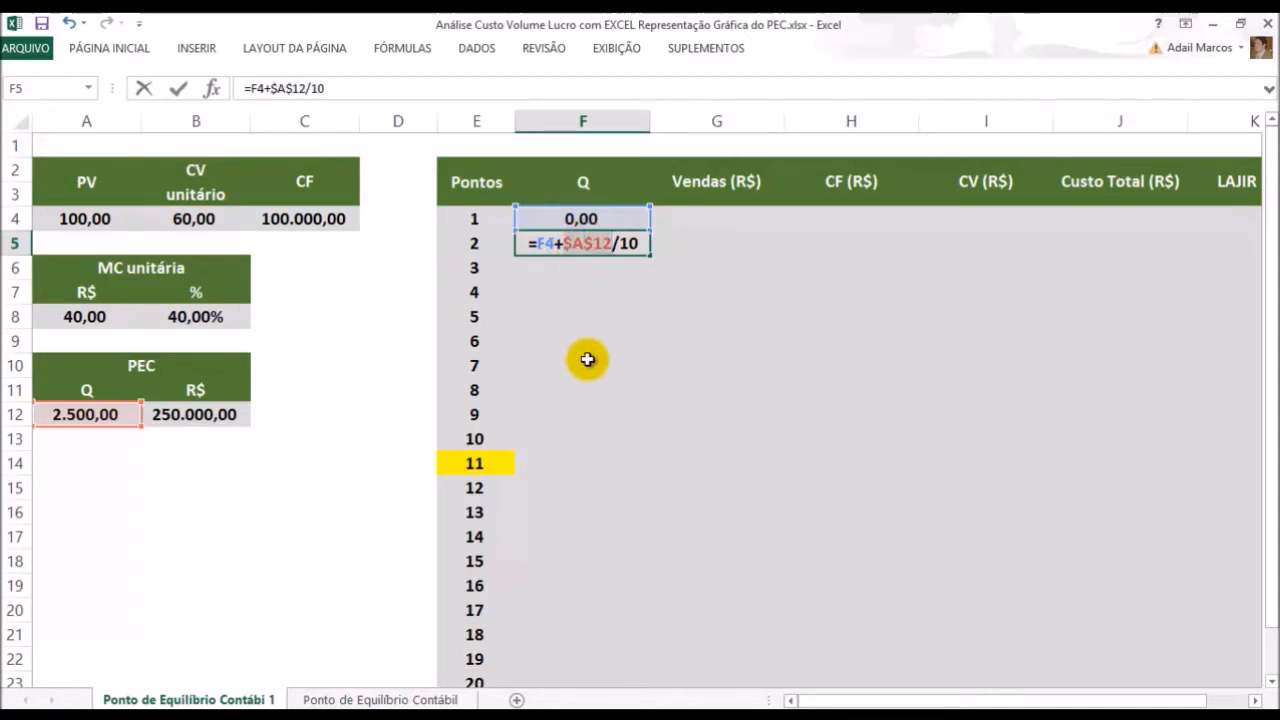
key("Return")
key("Up")
left_click_drag(649, 259, 628, 640)
Compare point 11's quantity in F14 with the PEC quantity in A12 and inspect the formula in F14
left_click(545, 392)
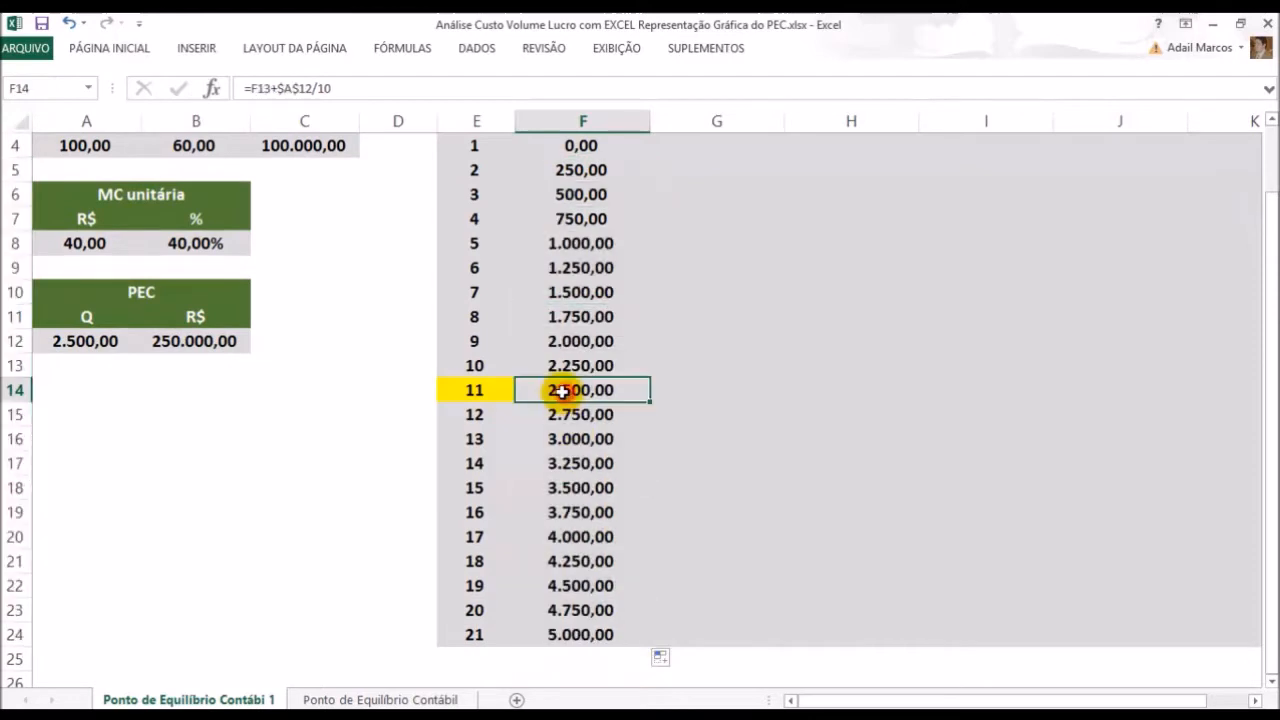
left_click_drag(503, 391, 551, 392)
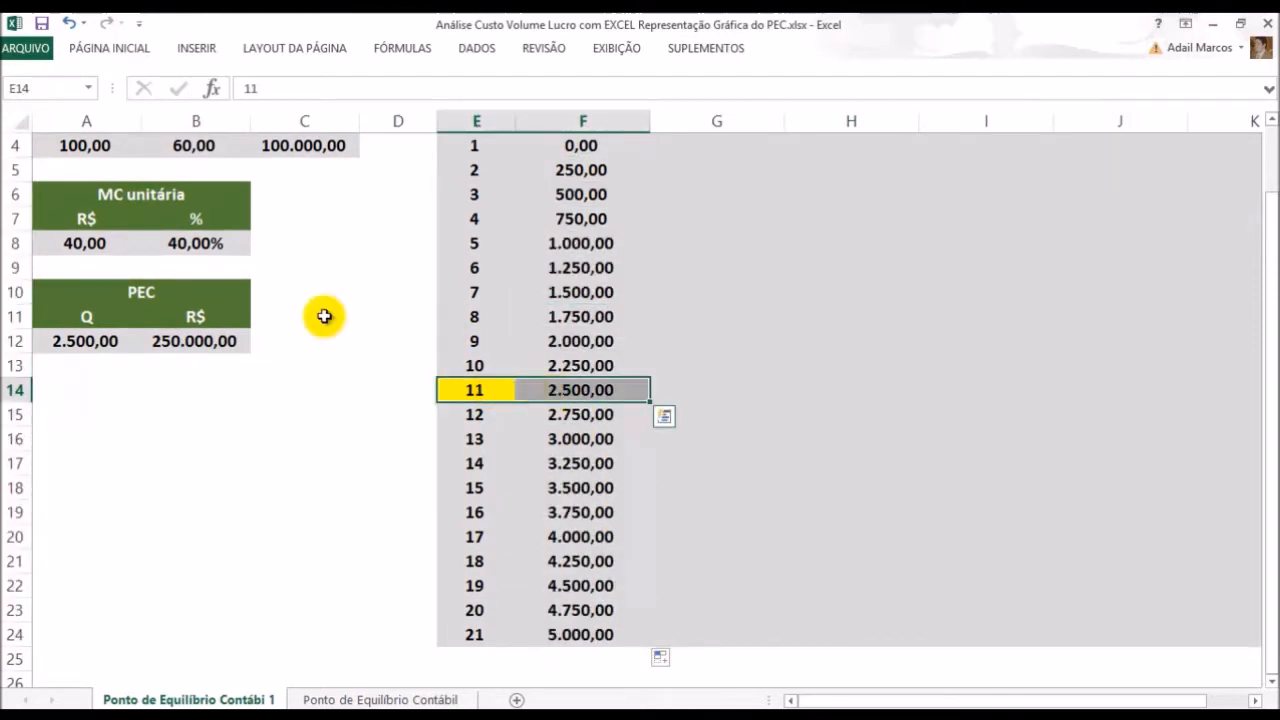
left_click(82, 340)
left_click(898, 701)
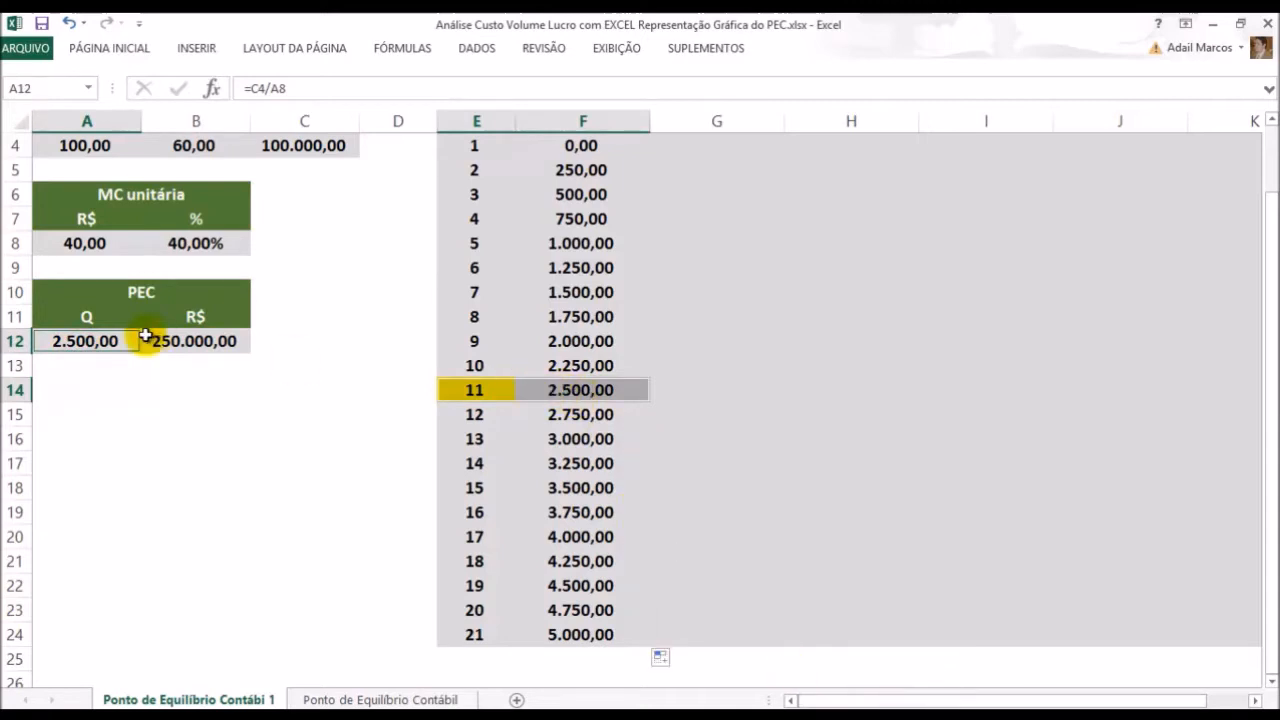
left_click(540, 392)
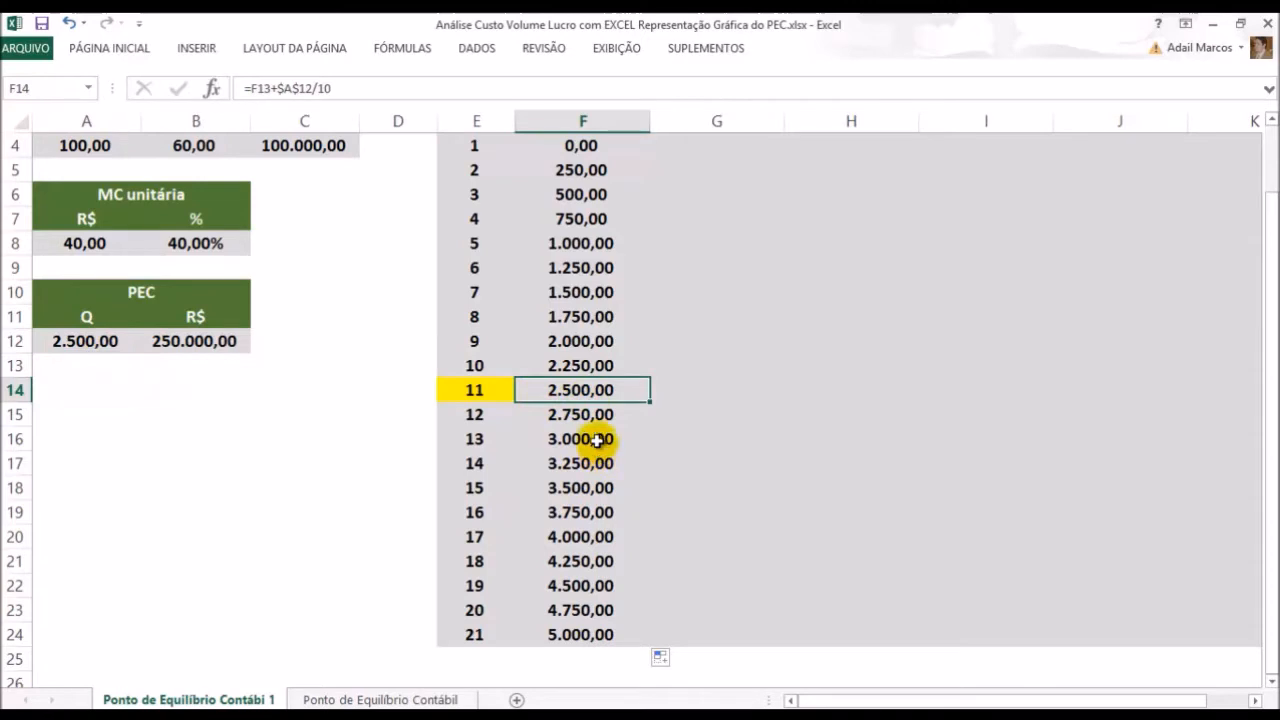
key("F2")
key("Escape")
key("F2")
key("Escape")
key("F2")
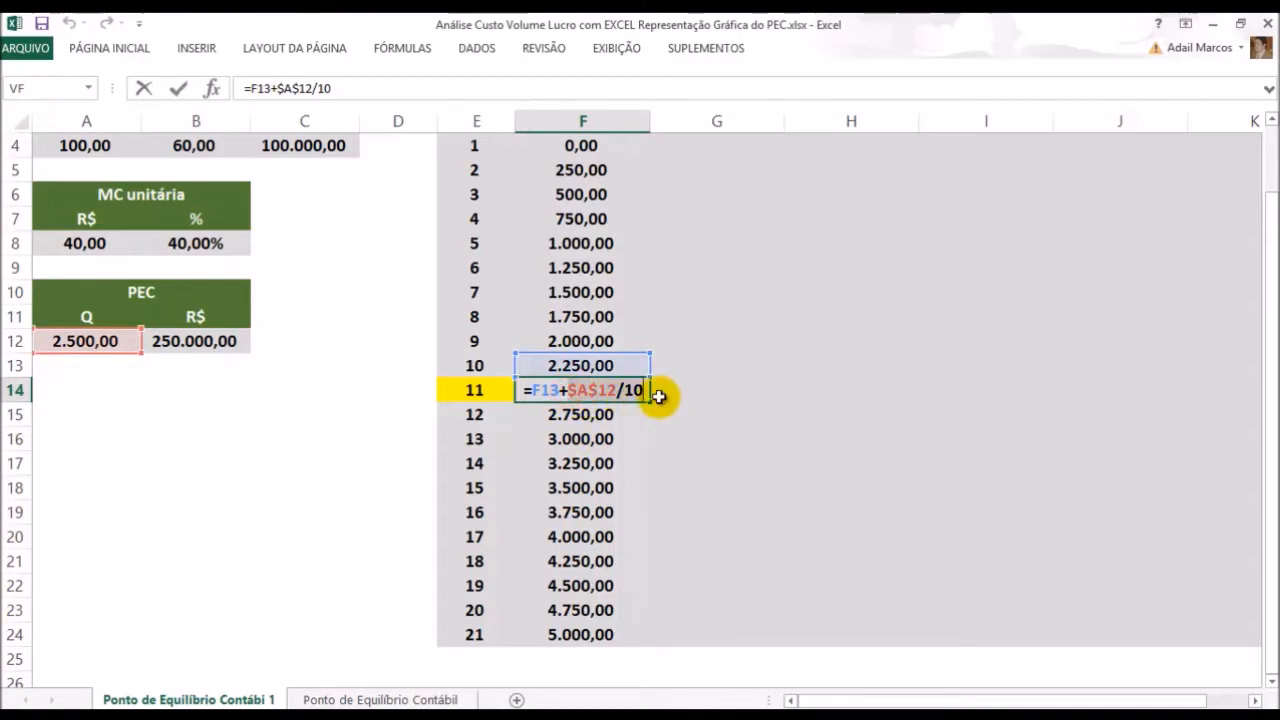
key("Return")
key("Up")
key("Left")
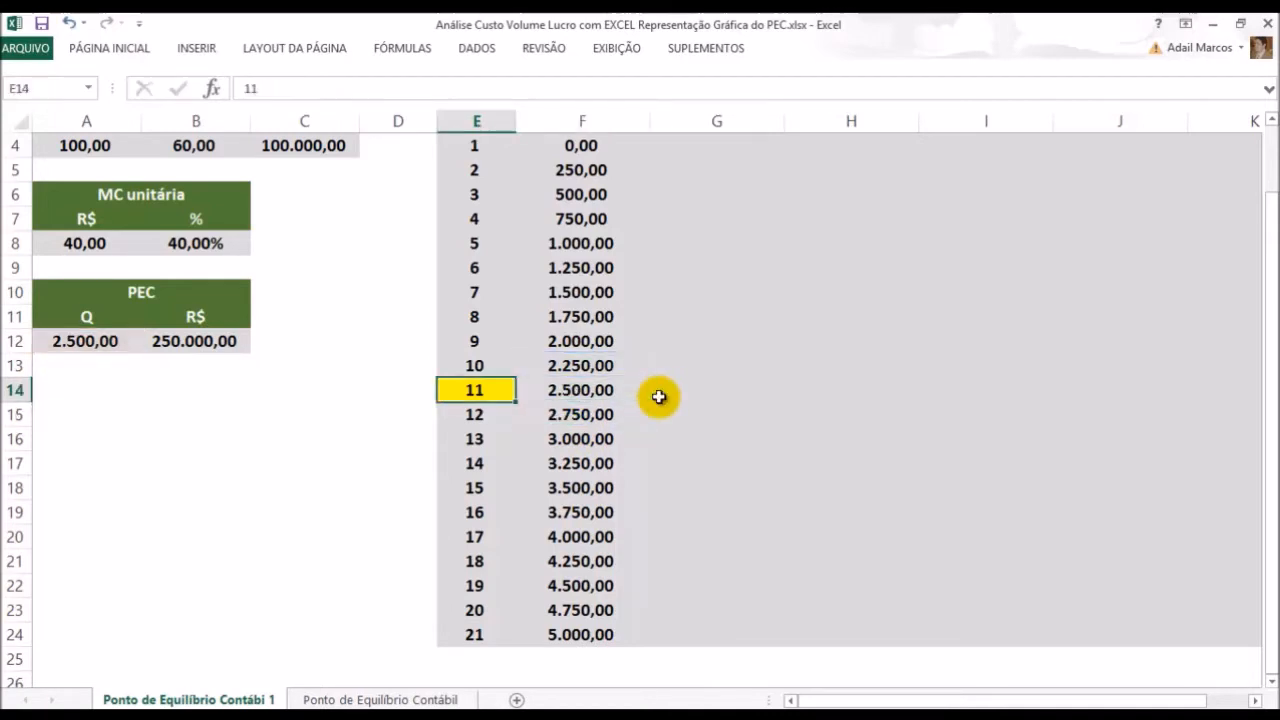
scroll(645, 385, "up", 1)
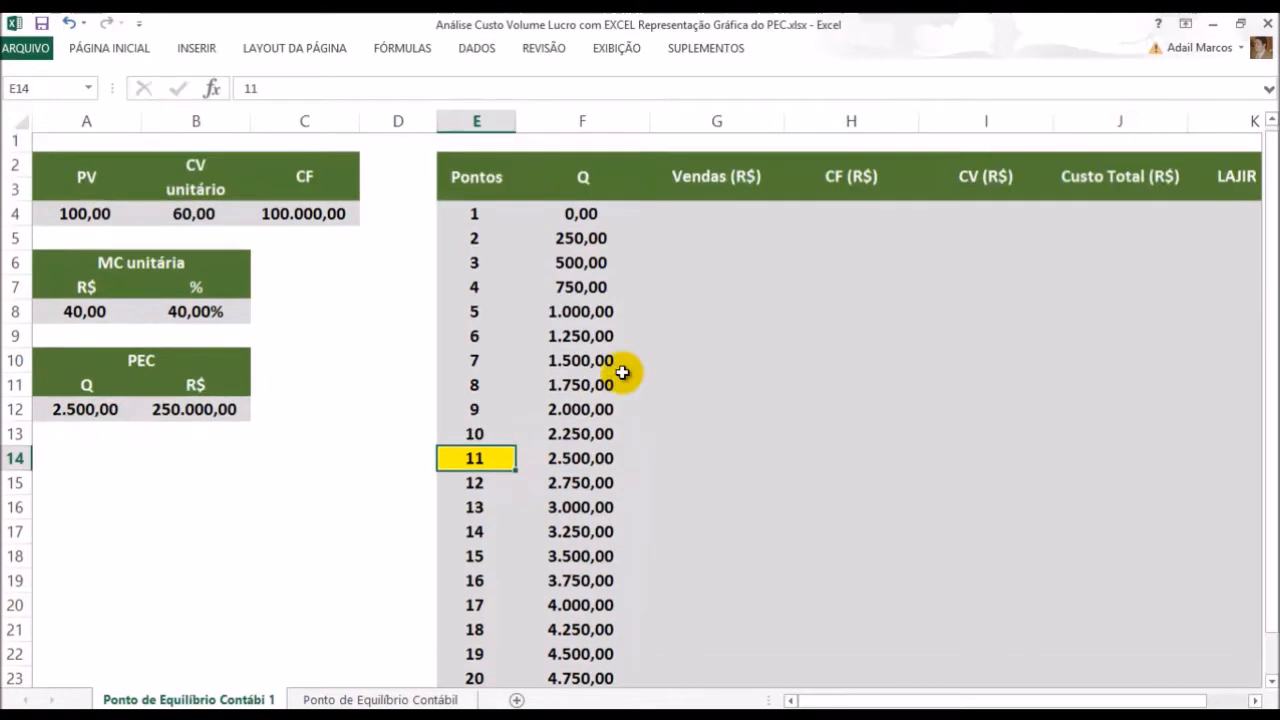
Inspect the Q formulas from F4 down the column and the points before and after point 11 in column E
left_click(581, 218)
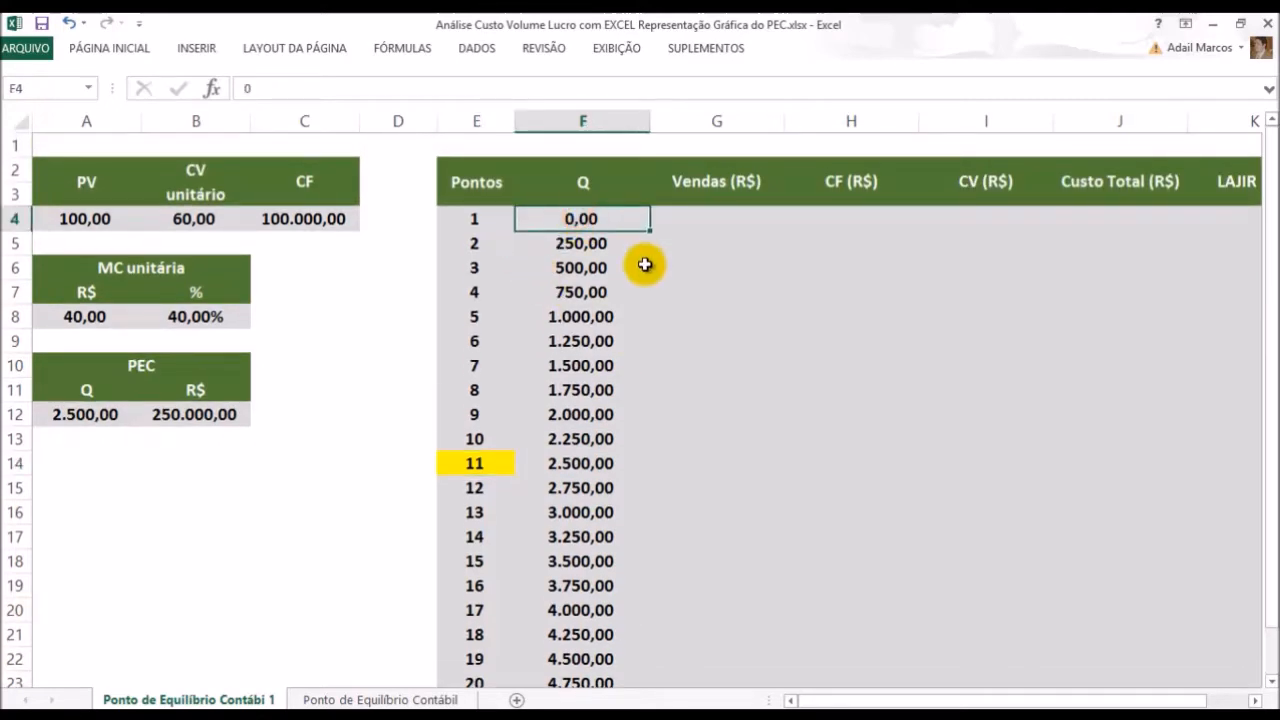
key("Down")
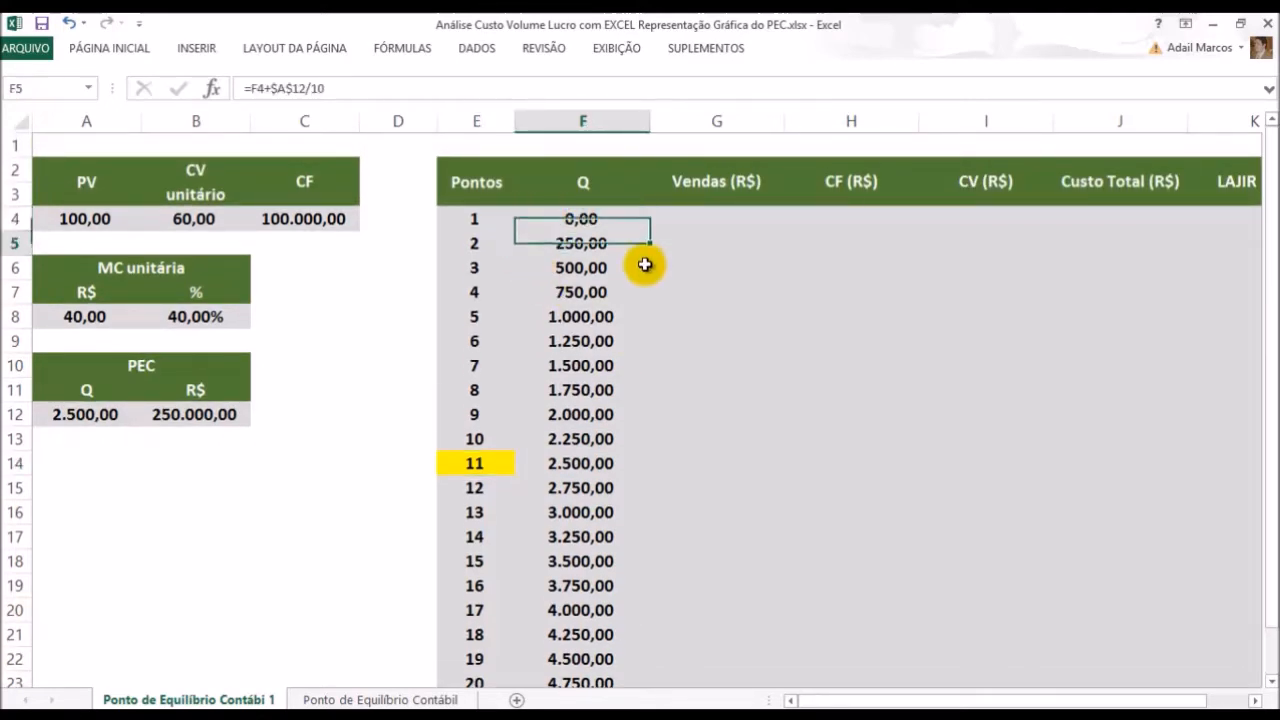
left_click(600, 220)
key("F2")
key("Escape")
key("Down")
key("F2")
key("Escape")
key("Down")
key("F2")
key("Escape")
key("Down")
key("F2")
key("Escape")
key("Down")
key("F2")
key("Escape")
key("Down")
key("F2")
key("Escape")
key("Down")
key("F2")
key("Escape")
key("Down")
key("F2")
key("Escape")
key("Down")
key("F2")
key("Escape")
key("Down")
key("F2")
key("Escape")
key("Down")
key("Down")
key("F2")
key("Escape")
key("Down")
left_click_drag(461, 221, 481, 441)
scroll(484, 450, "down", 2)
left_click(473, 372)
left_click_drag(473, 372, 491, 578)
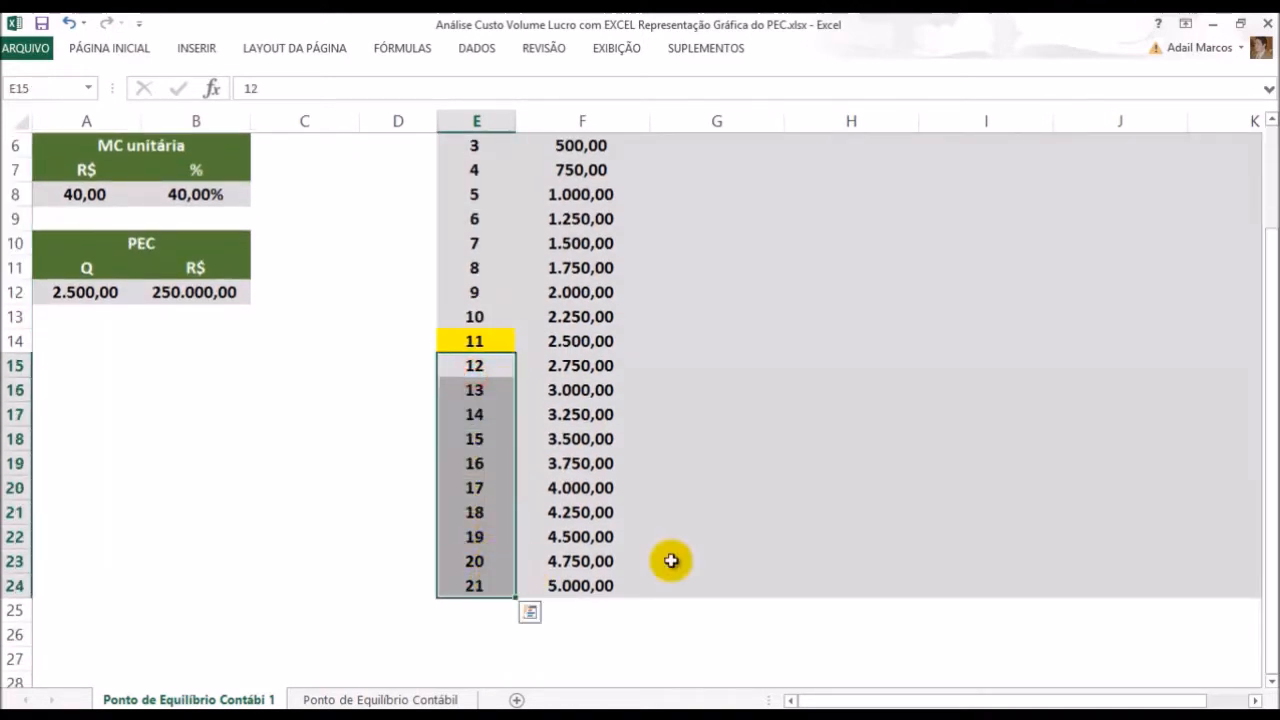
Calculate Vendas (R$) in G4 with the formula =F4*$A$4 and fill it down to G24
scroll(731, 554, "up", 2)
left_click(717, 218)
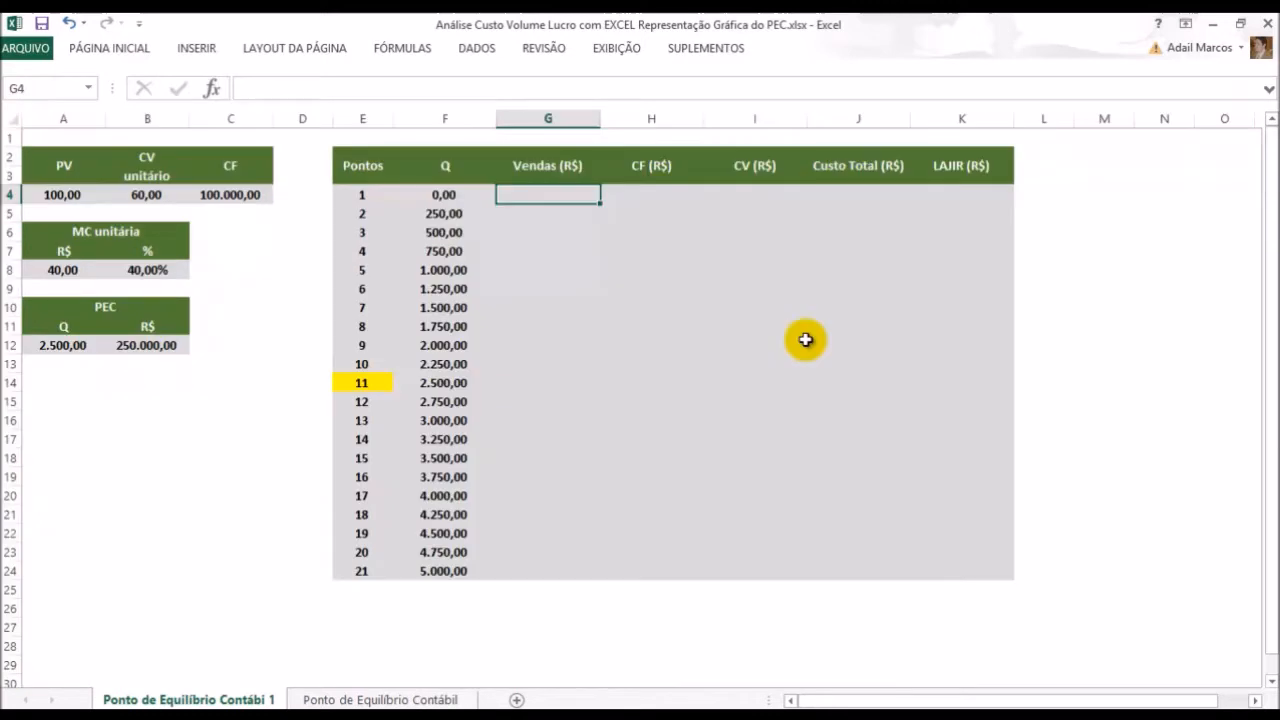
type("=")
left_click(440, 195)
type("*")
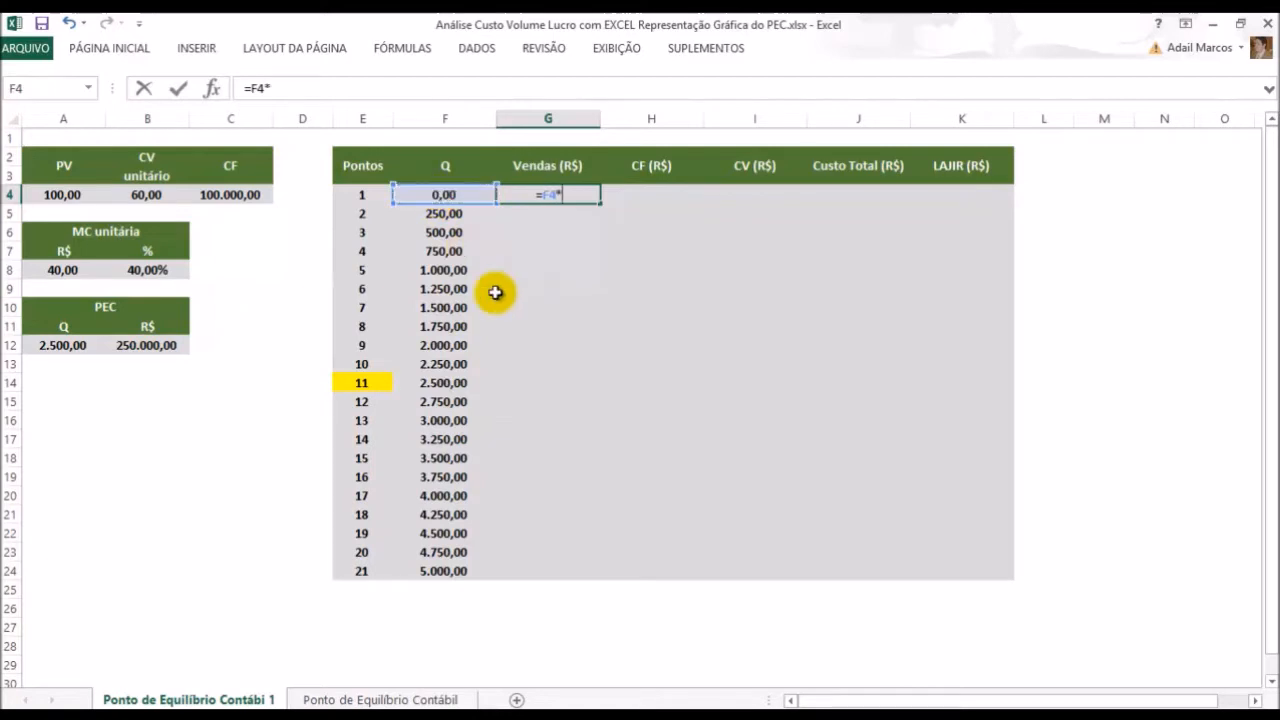
left_click(50, 192)
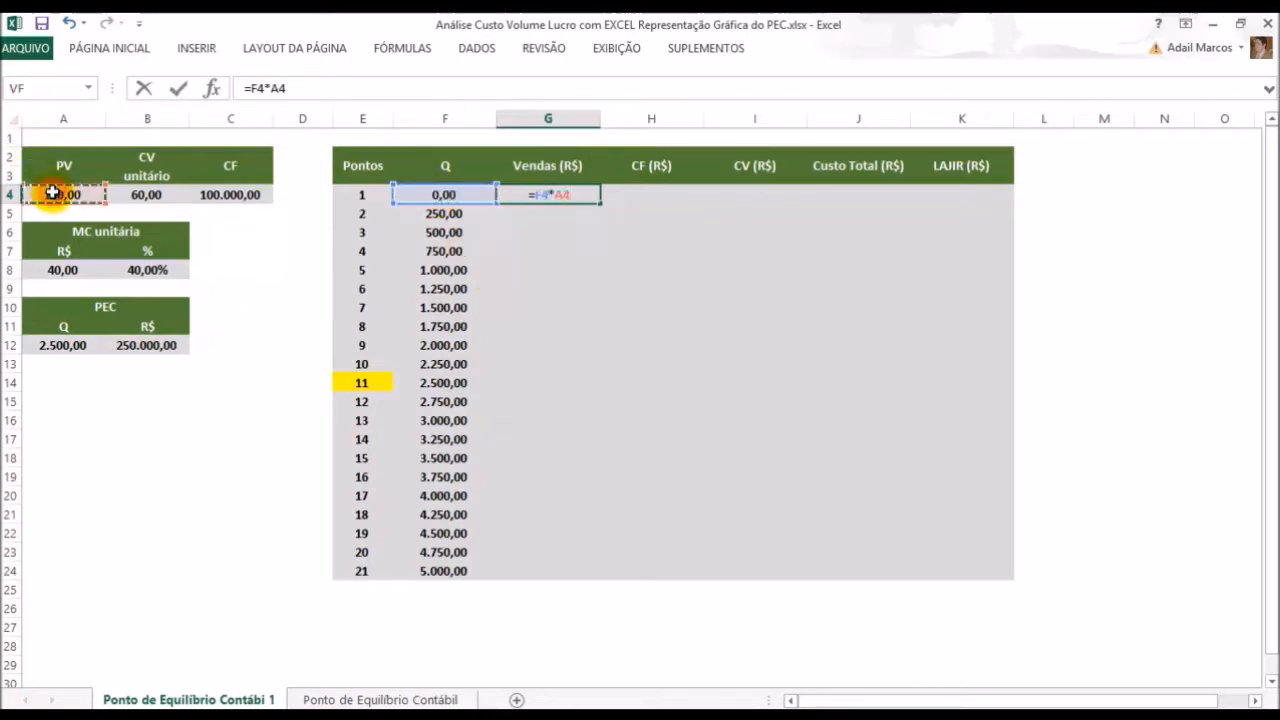
key("F4")
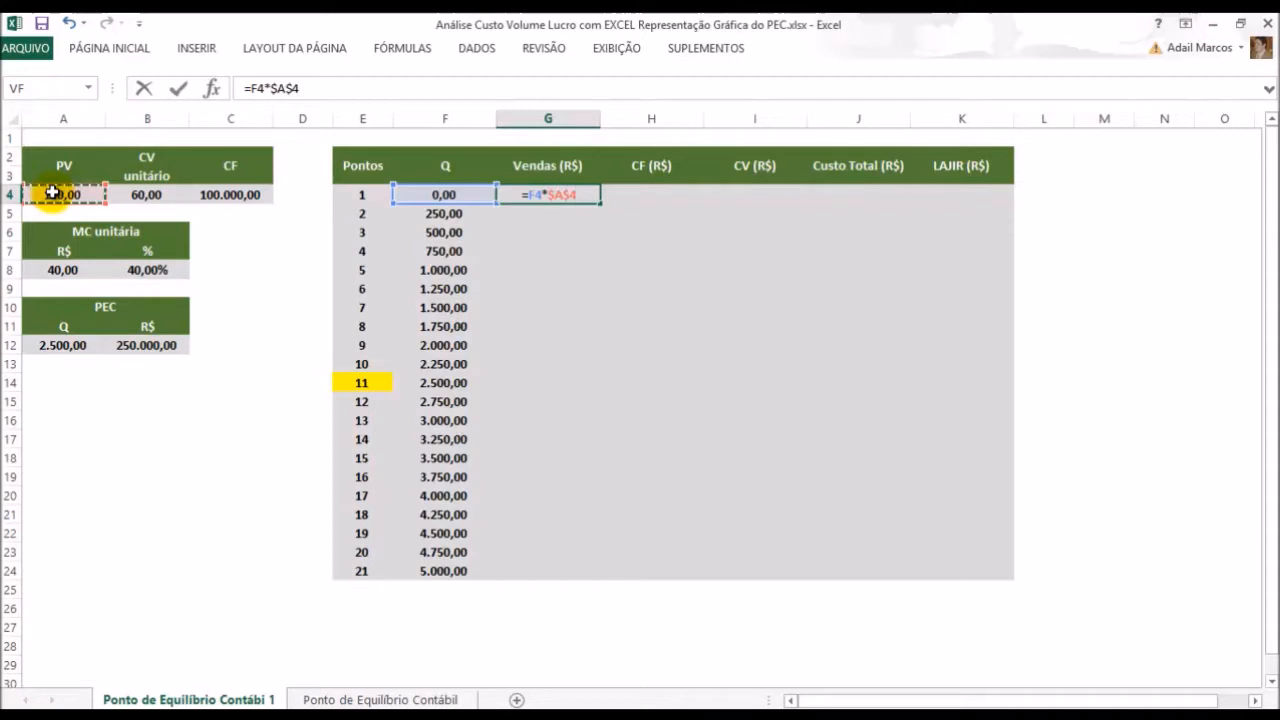
key("Return")
key("Up")
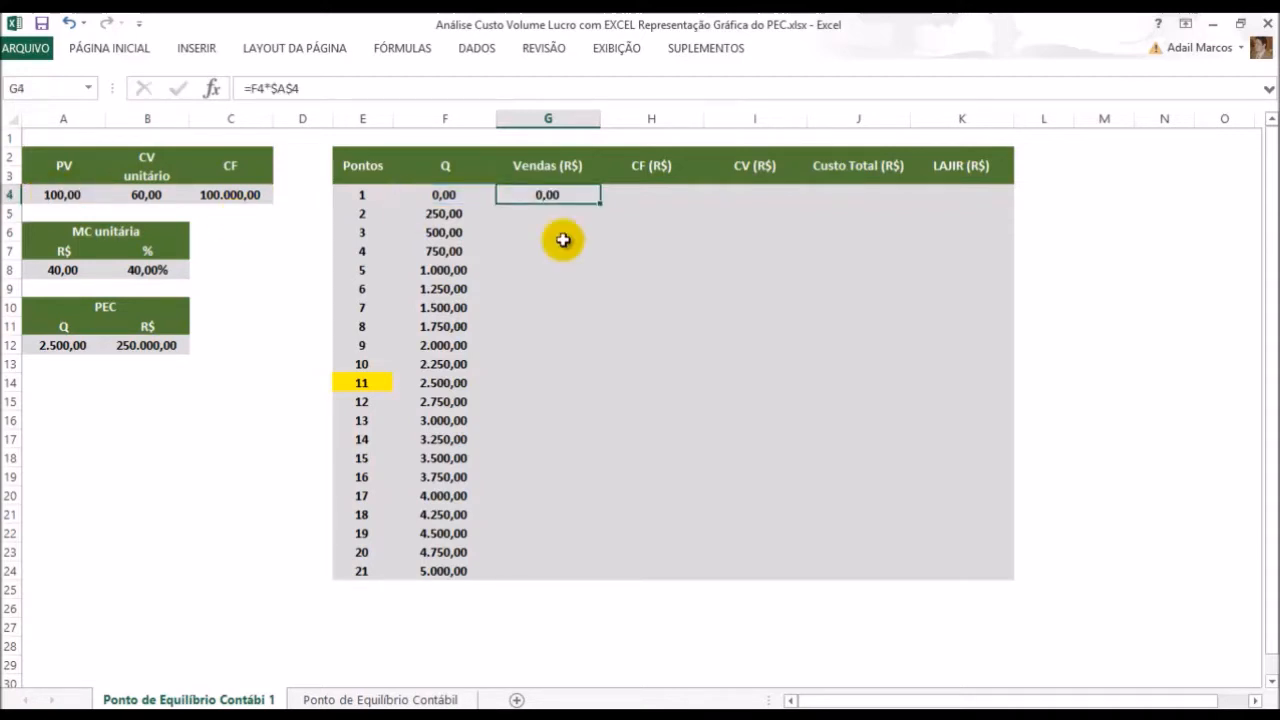
left_click_drag(600, 206, 590, 575)
Link CF (R$) in H4 to the fixed cost with =$C$4 and fill it down to H24
left_click(639, 196)
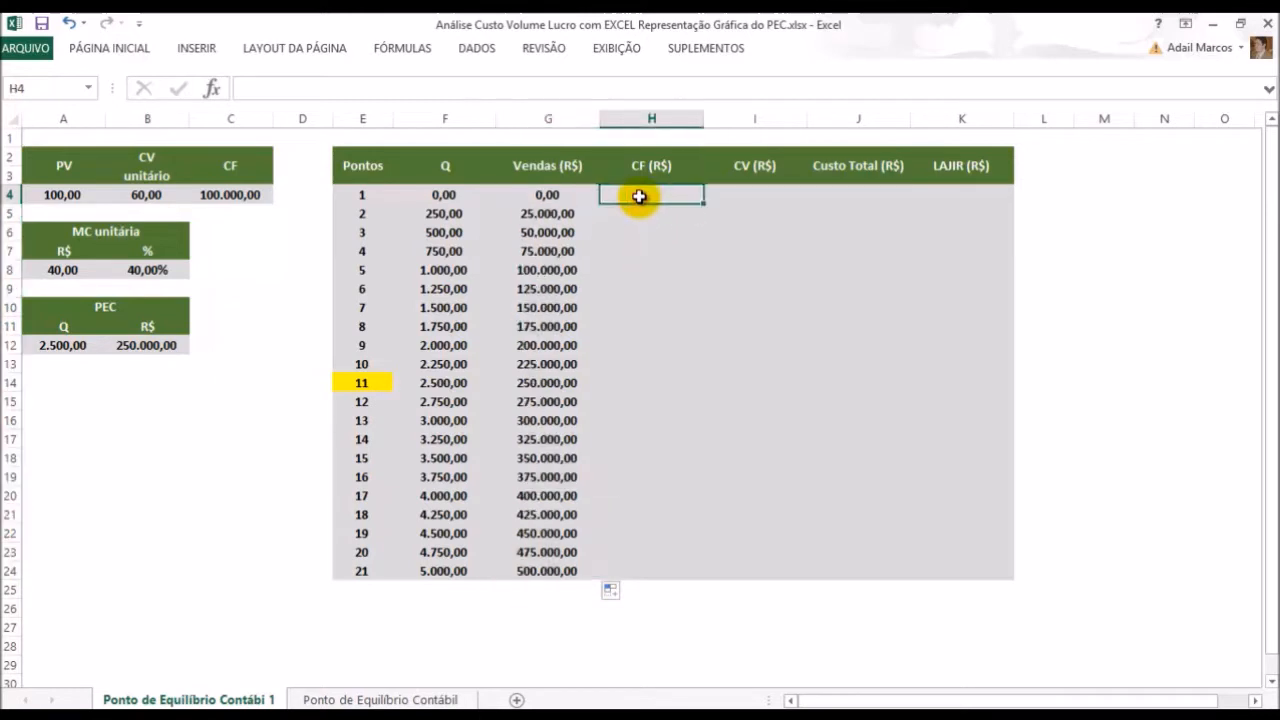
type("=")
left_click(249, 195)
key("F4")
key("ctrl+Return")
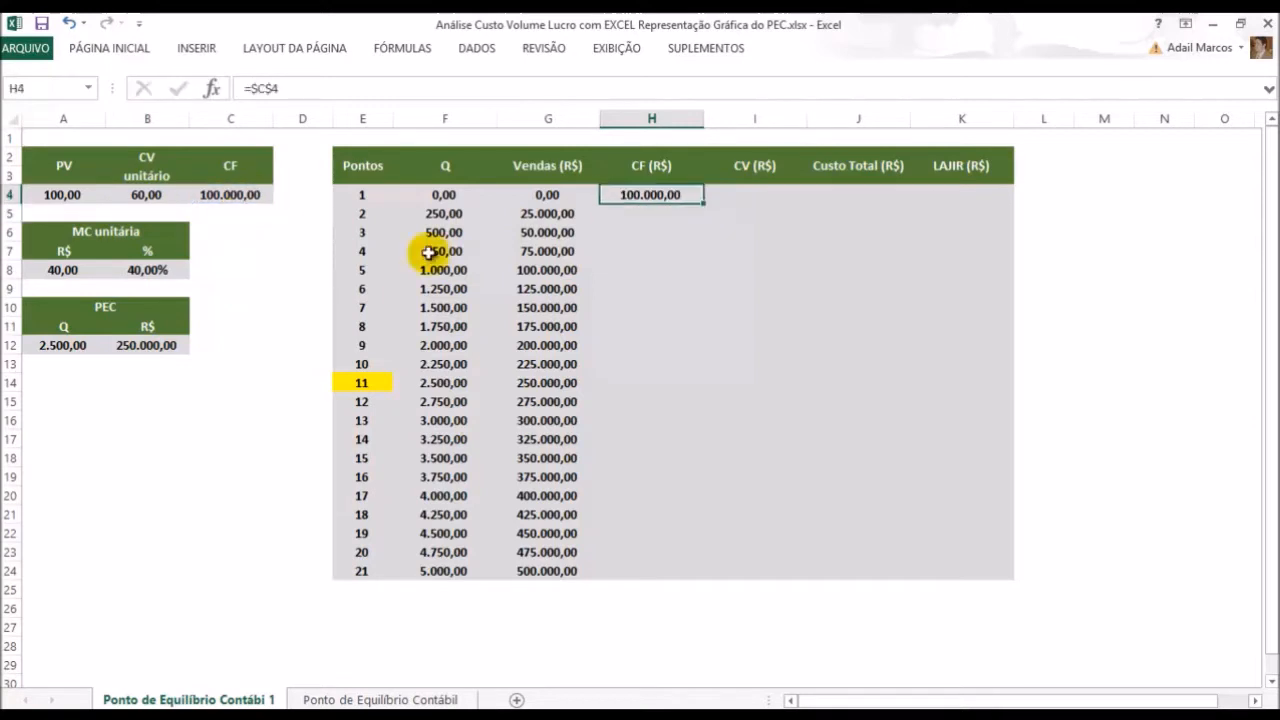
left_click_drag(704, 205, 702, 575)
Calculate CV (R$) in I4 with the formula =F4*$B$4 and fill it down to I24
left_click(740, 201)
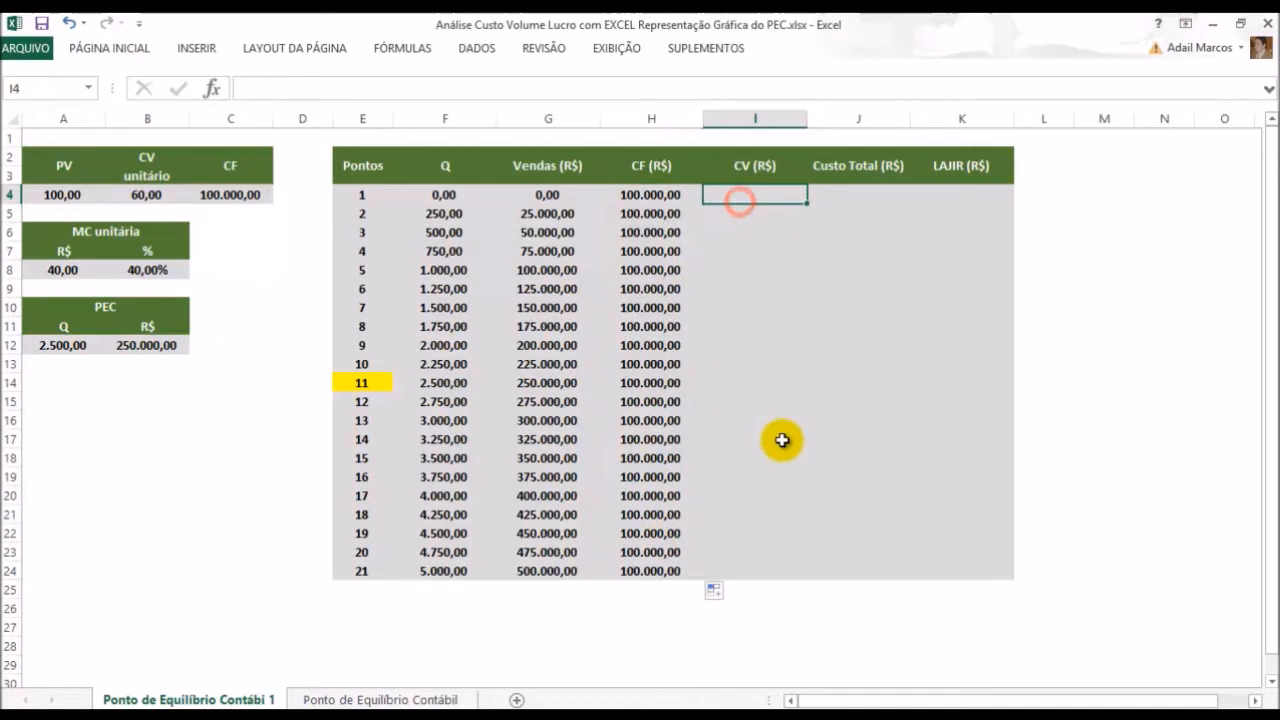
key("F2")
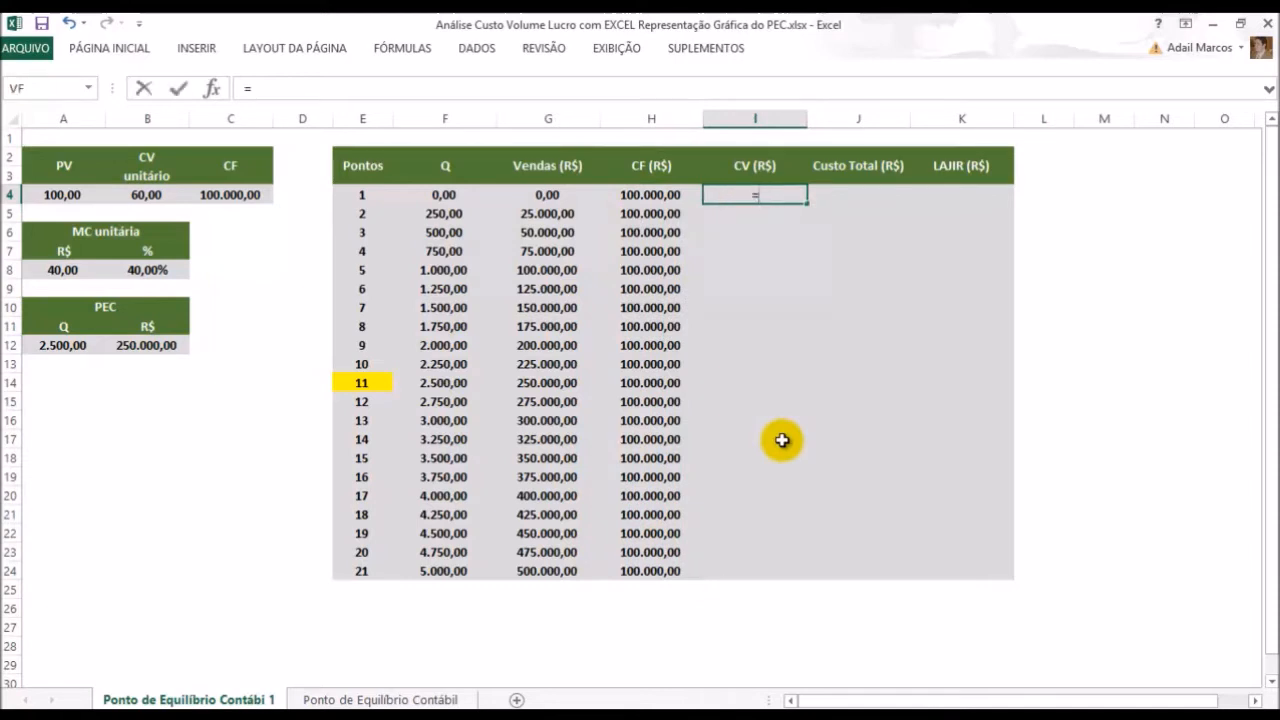
type("=")
left_click(450, 194)
type("*")
left_click(150, 194)
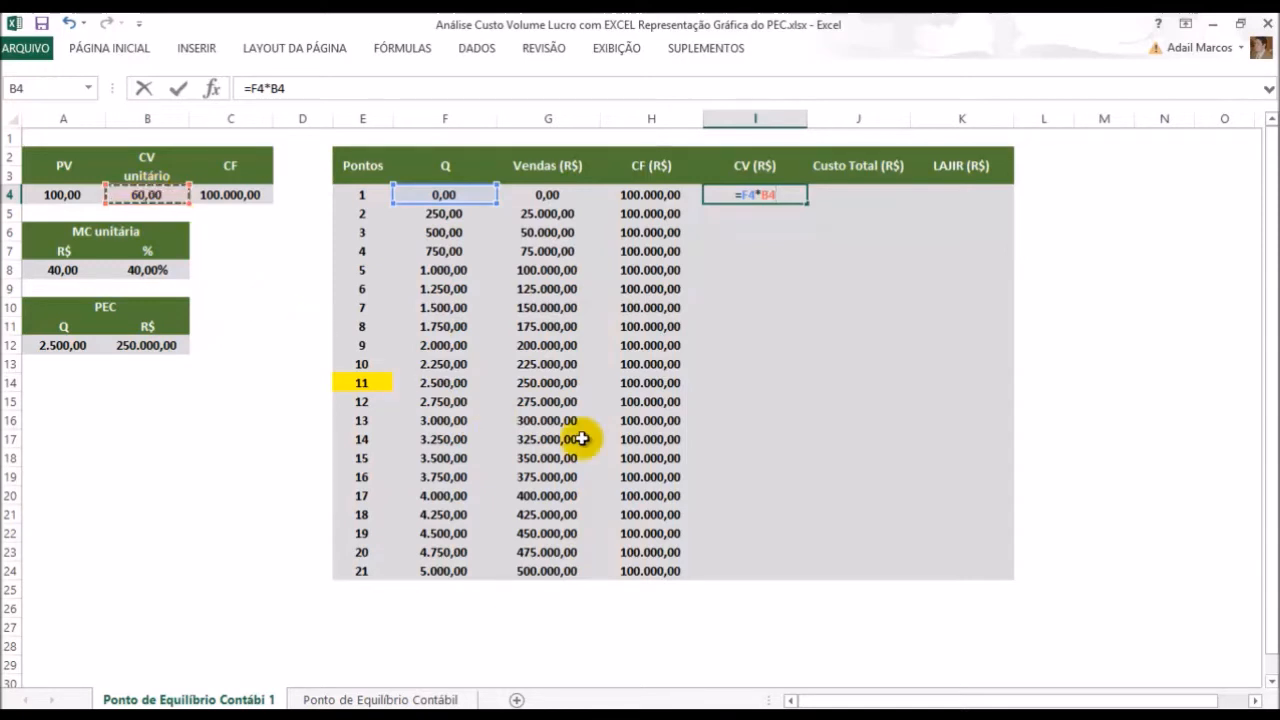
key("F4")
key("Return")
key("Up")
left_click_drag(806, 200, 809, 571)
Calculate Custo Total (R$) in J4 with the formula =H4+I4 and fill it down to J24
left_click_drag(846, 196, 845, 210)
left_click(843, 203)
type("=")
key("Left")
key("Left")
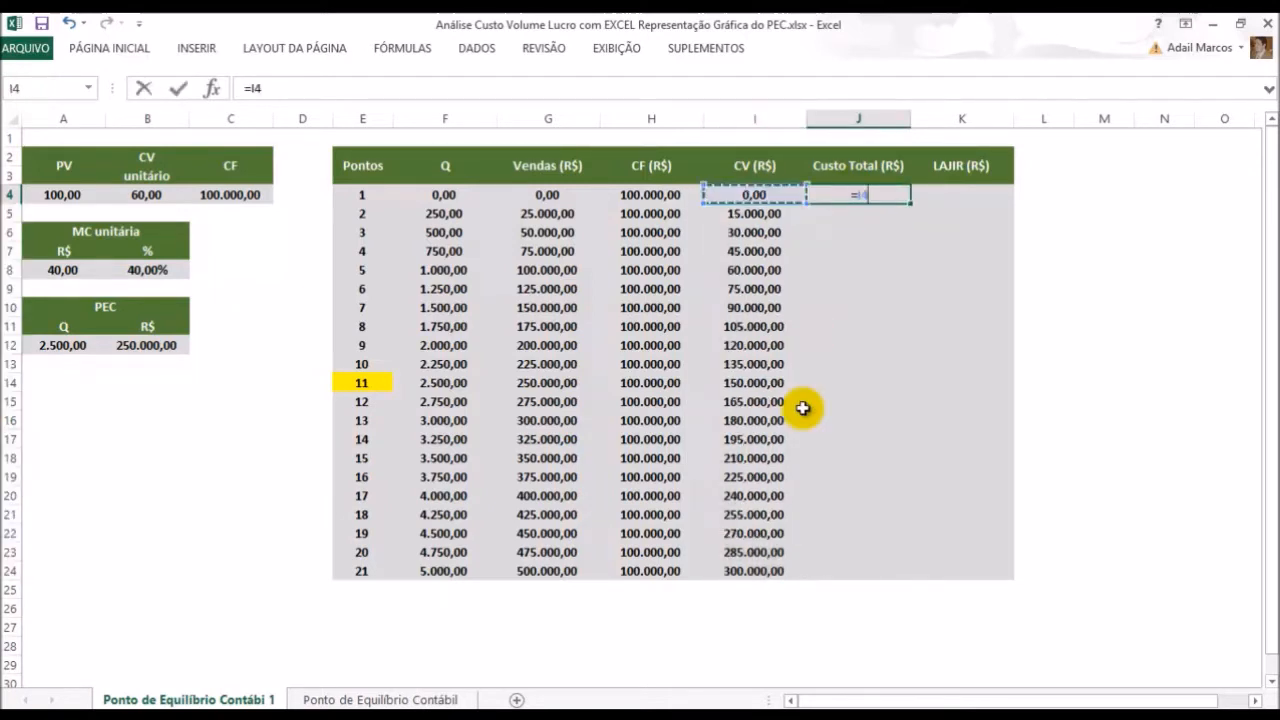
type("+")
key("Left")
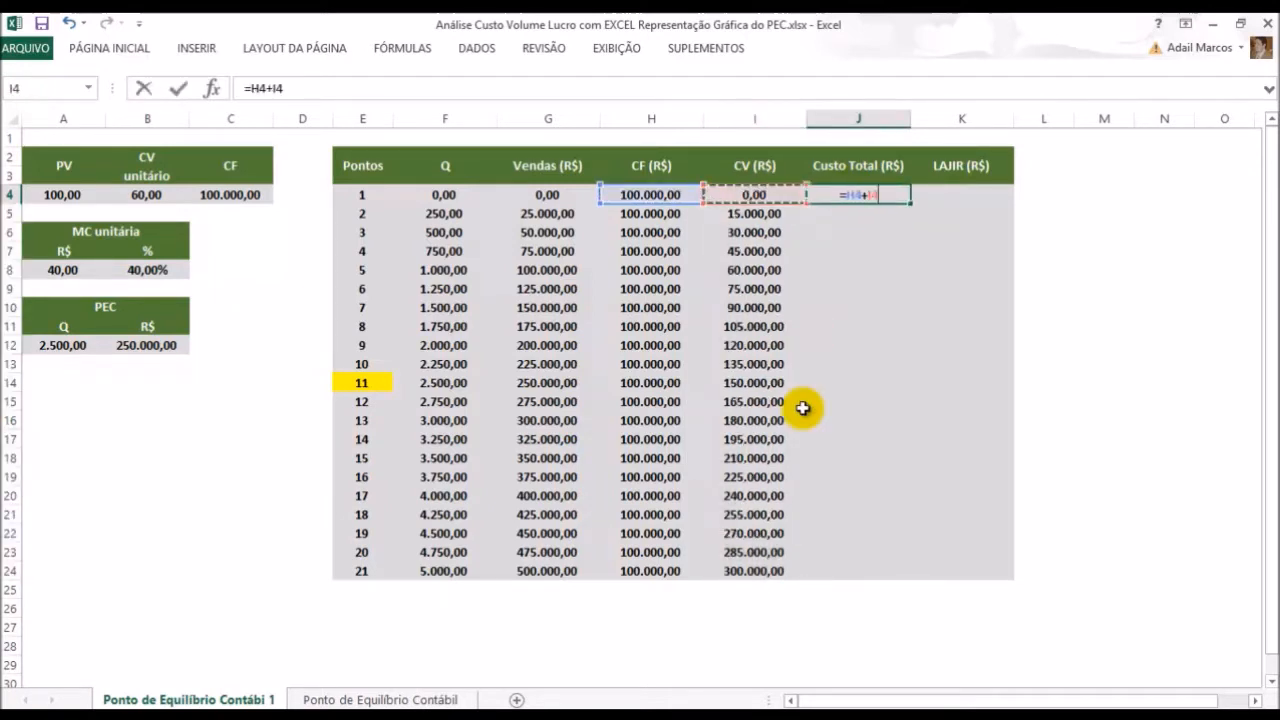
key("ctrl+Return")
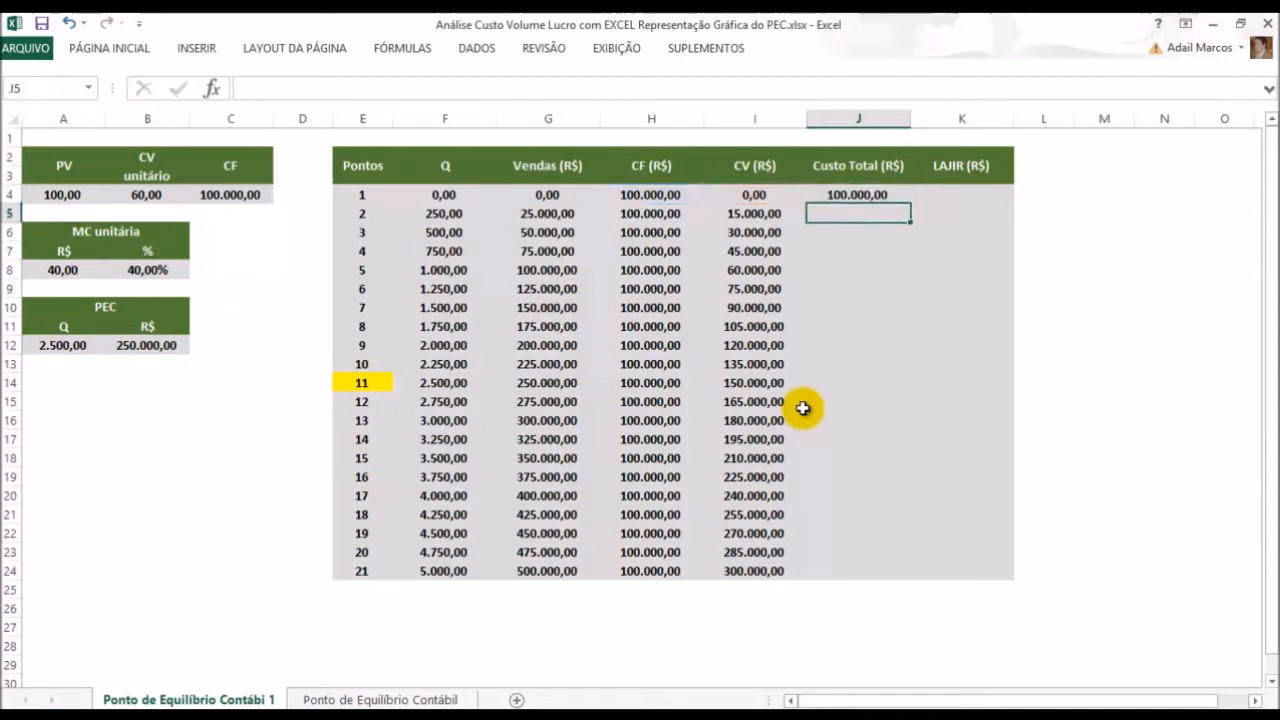
left_click_drag(910, 202, 918, 588)
left_click(886, 571)
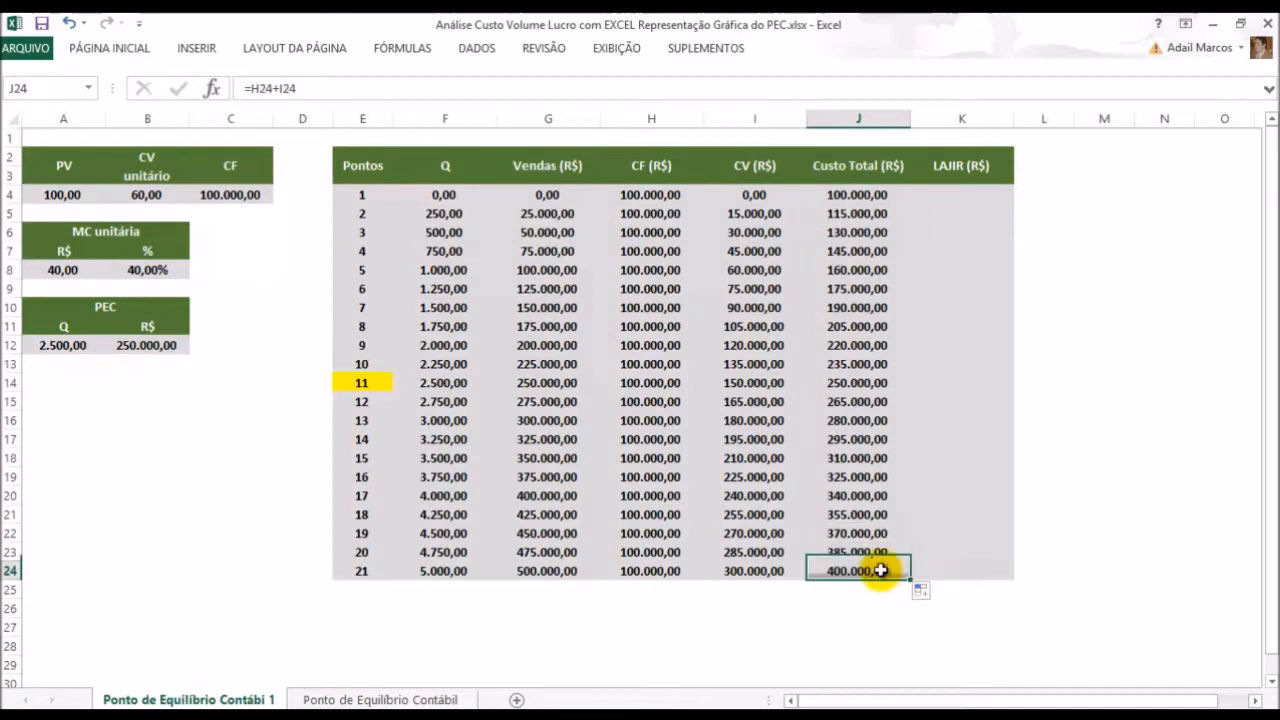
Calculate LAJIR (R$) in K4 with the formula =G4-J4 and fill it down to K24
left_click(963, 196)
type("=")
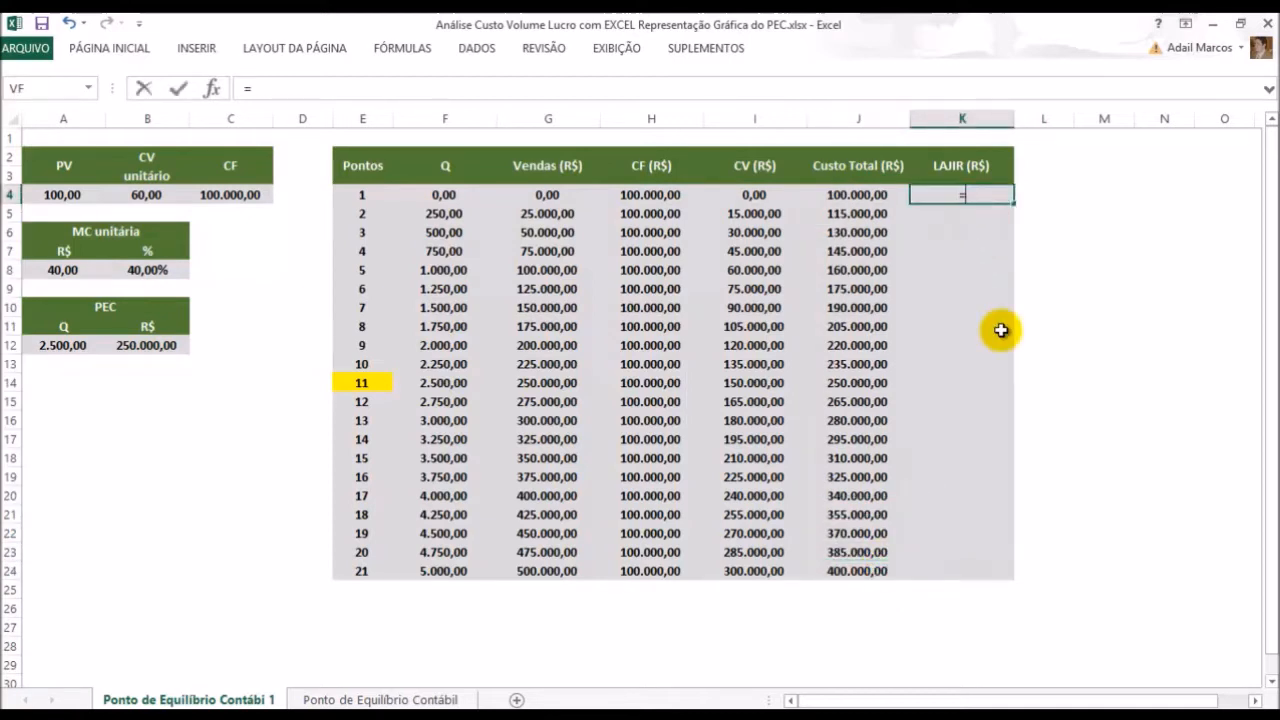
left_click(546, 194)
type("-")
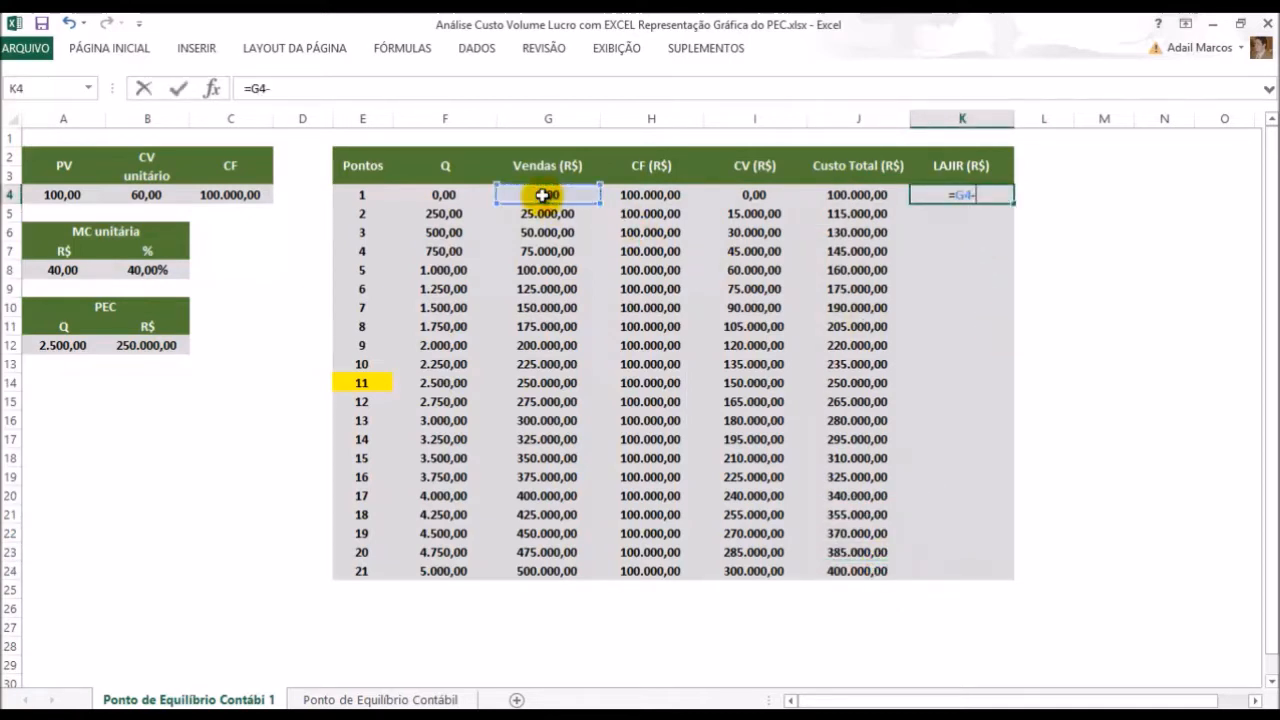
left_click(820, 193)
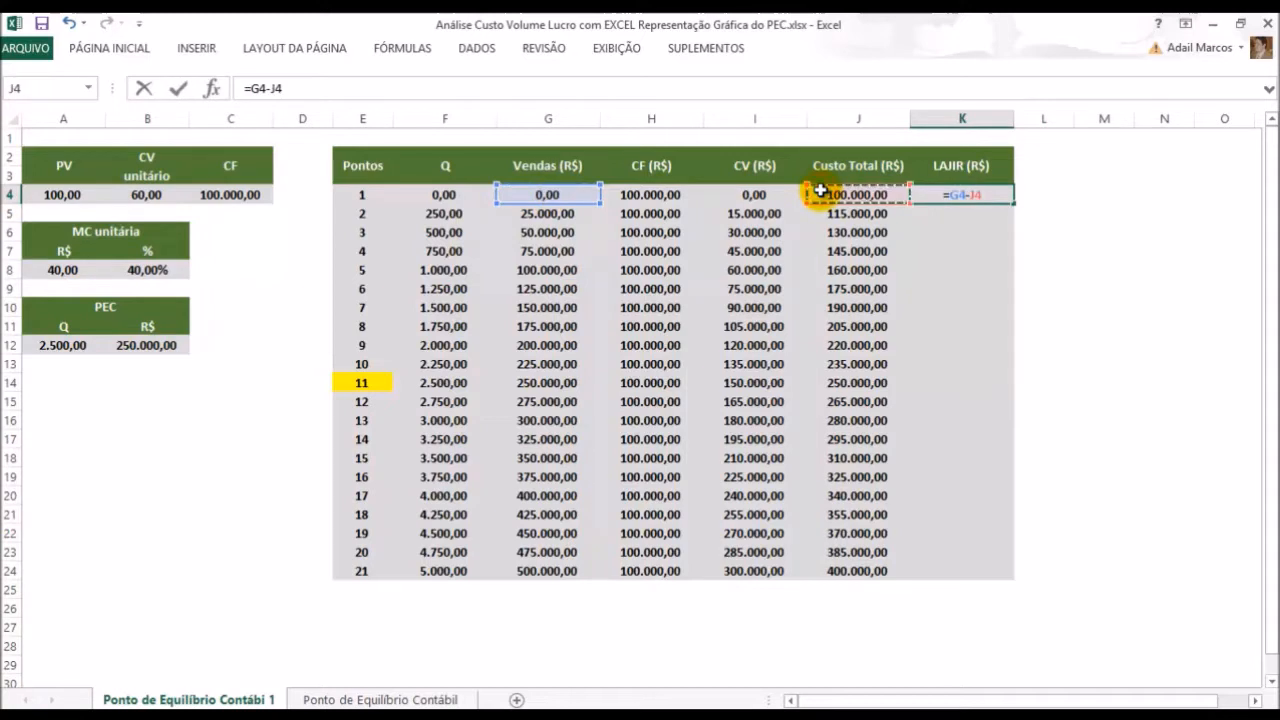
key("ctrl+Return")
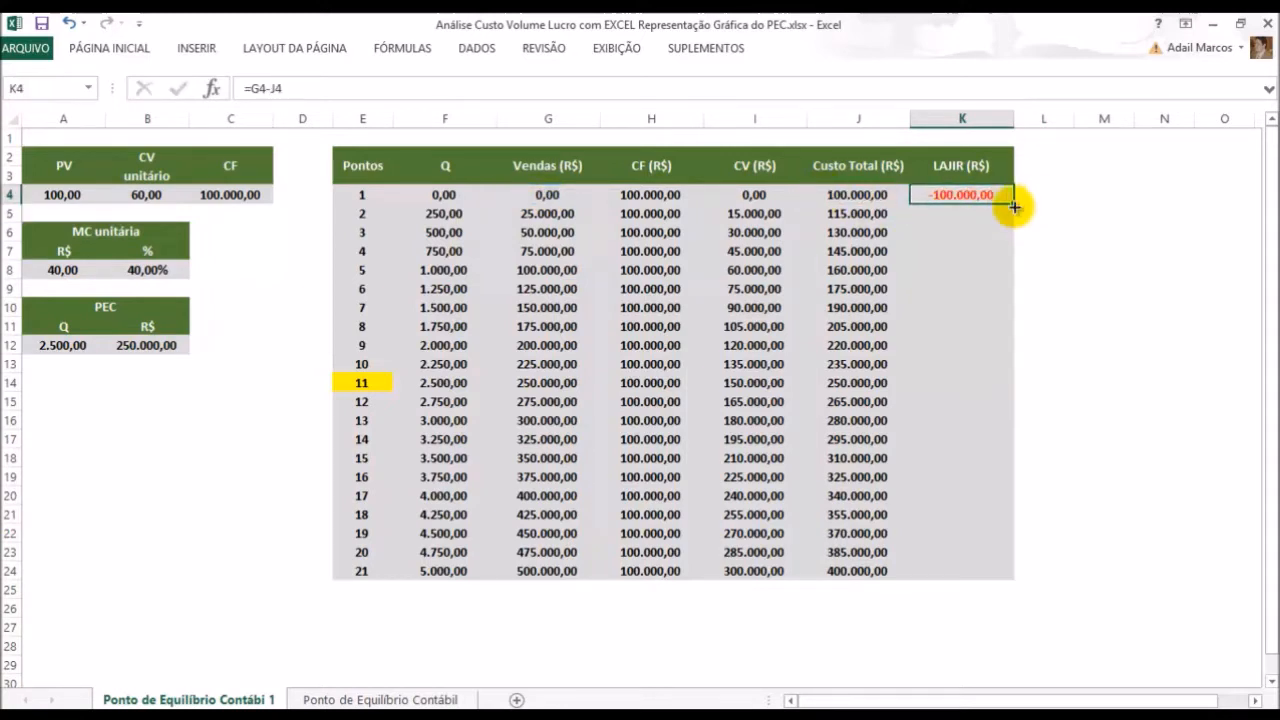
left_click_drag(1012, 207, 995, 572)
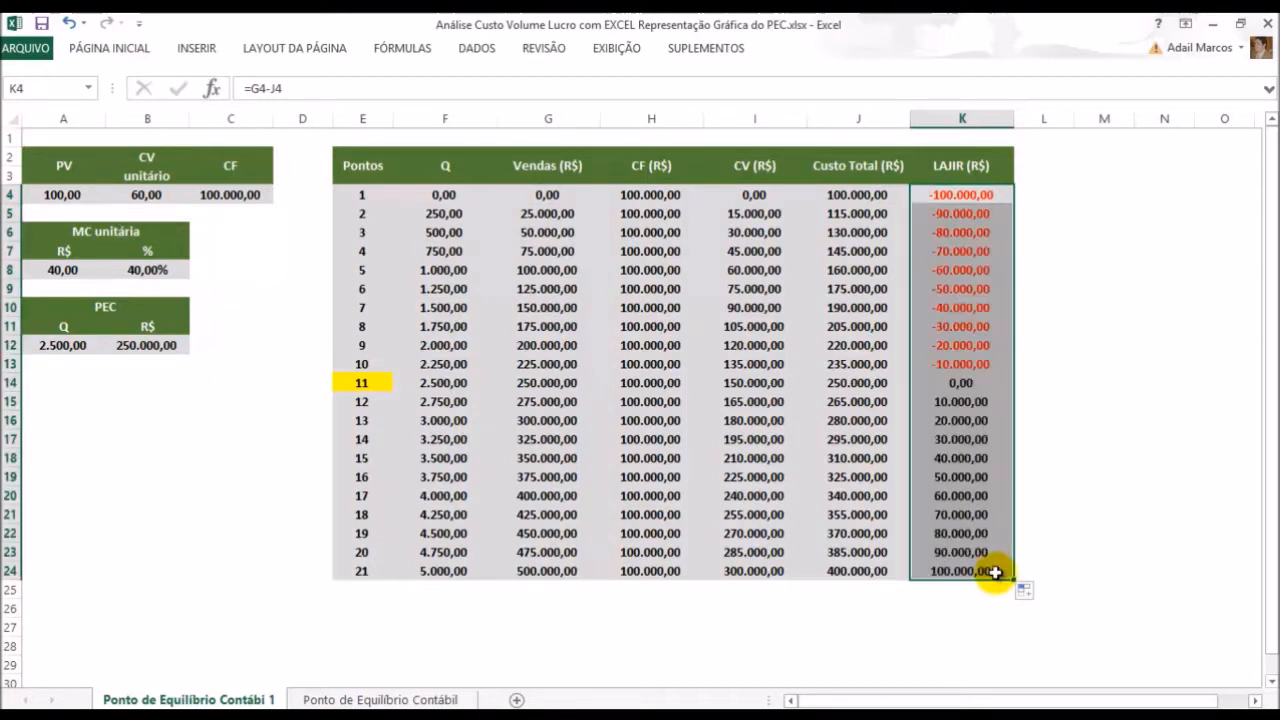
left_click(1050, 418)
Highlight the whole point 11 row, E14:K14, with the yellow fill colour
left_click_drag(388, 385, 924, 386)
right_click(924, 386)
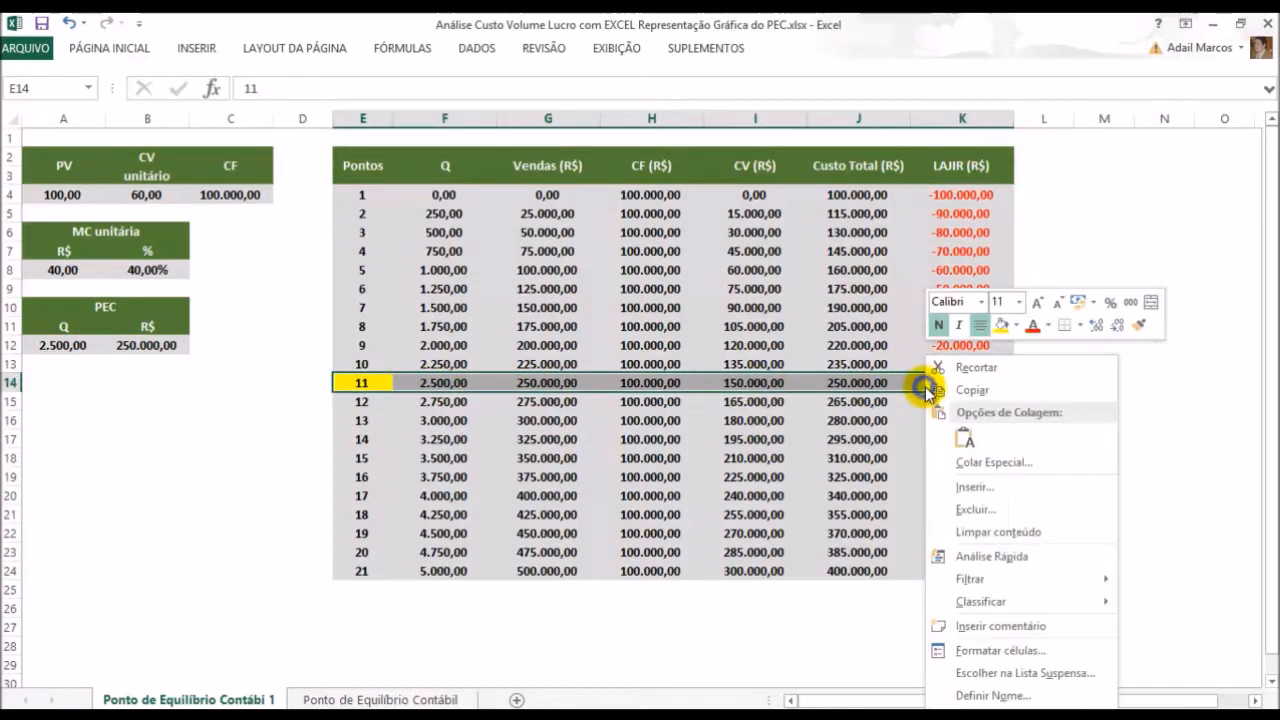
left_click(1027, 323)
left_click(1206, 474)
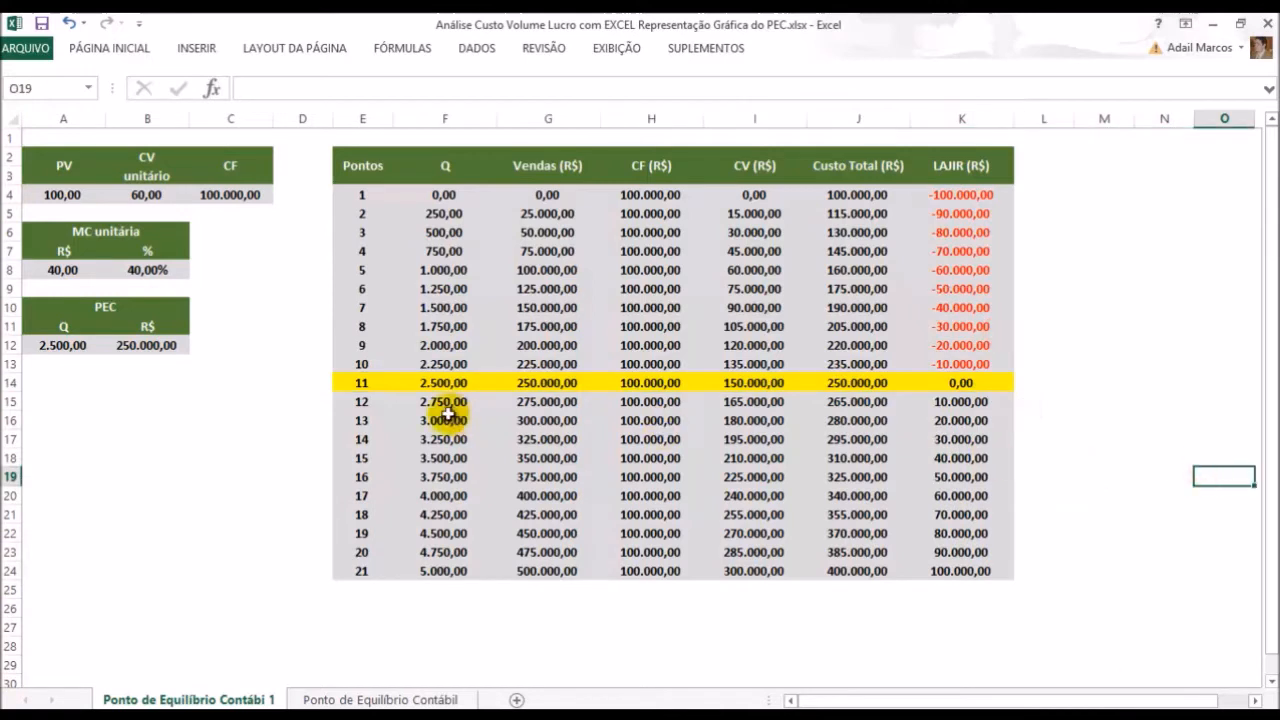
Compare the Q, Vendas, Custo Total and LAJIR values of the highlighted point 11 in row 14
left_click(441, 385)
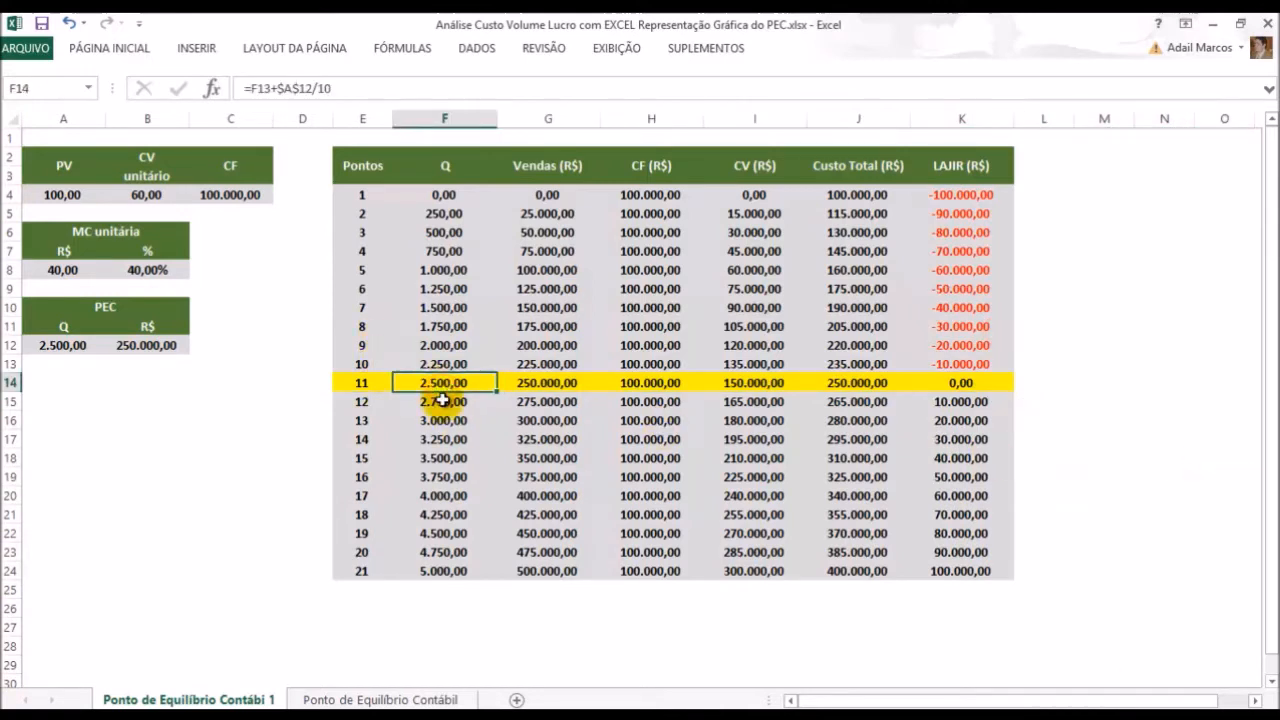
left_click(541, 381)
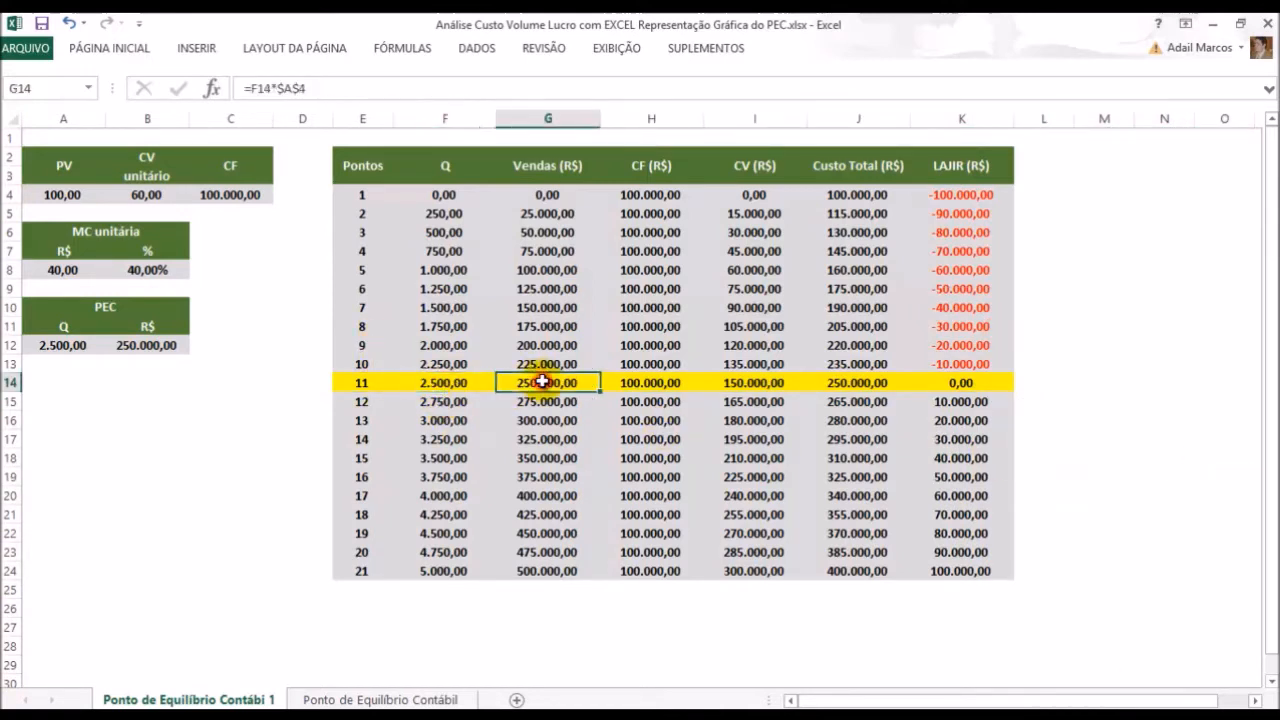
left_click(874, 376)
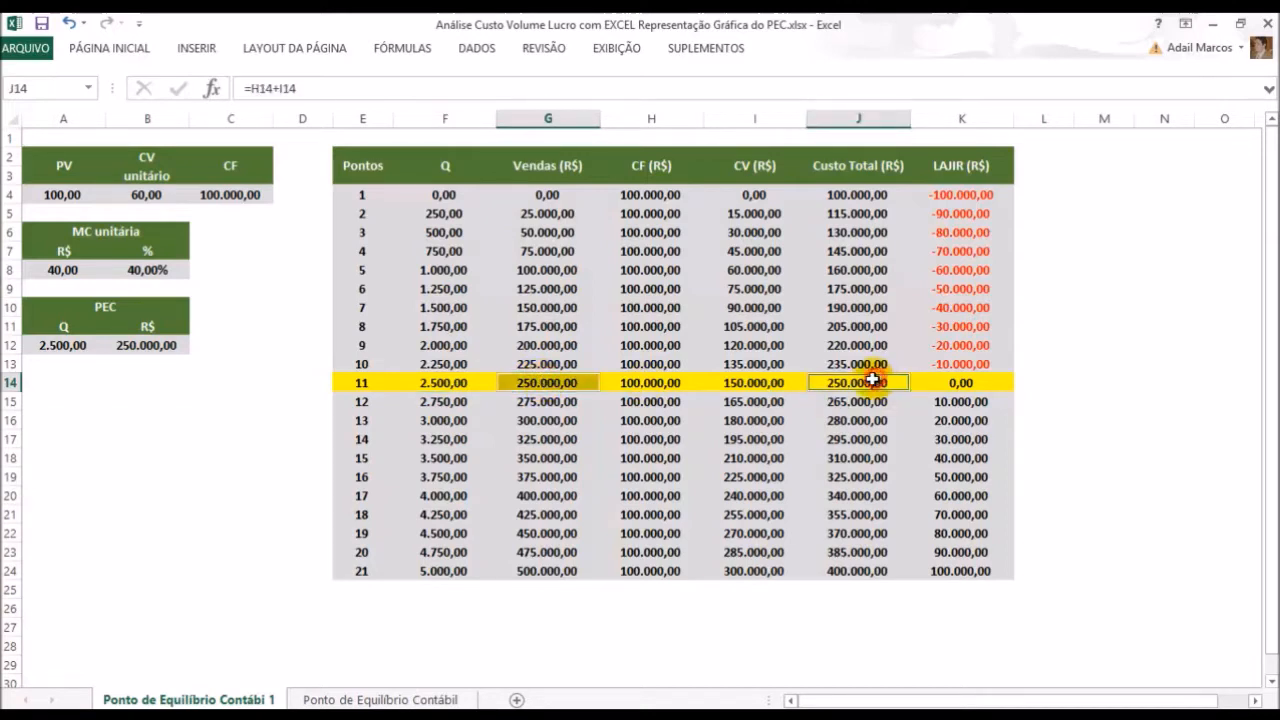
left_click(940, 385)
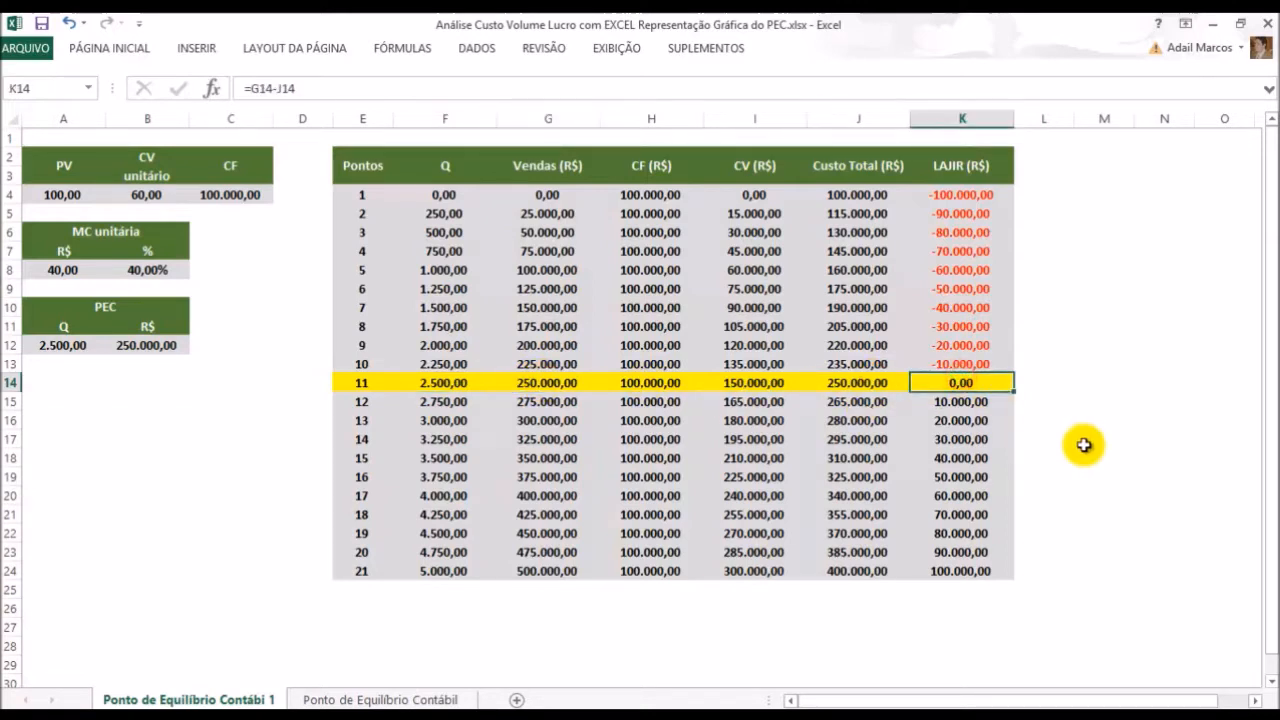
left_click(1104, 326)
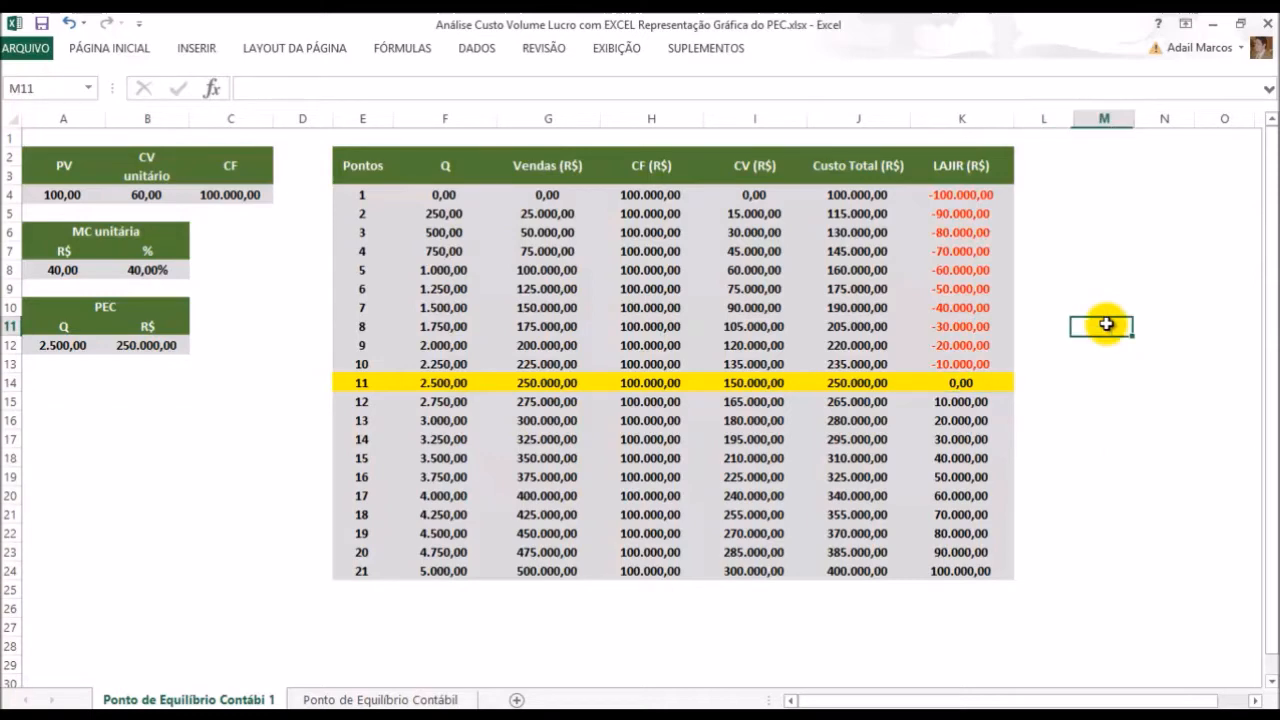
scroll(1110, 400, "down", 1)
left_click(946, 166)
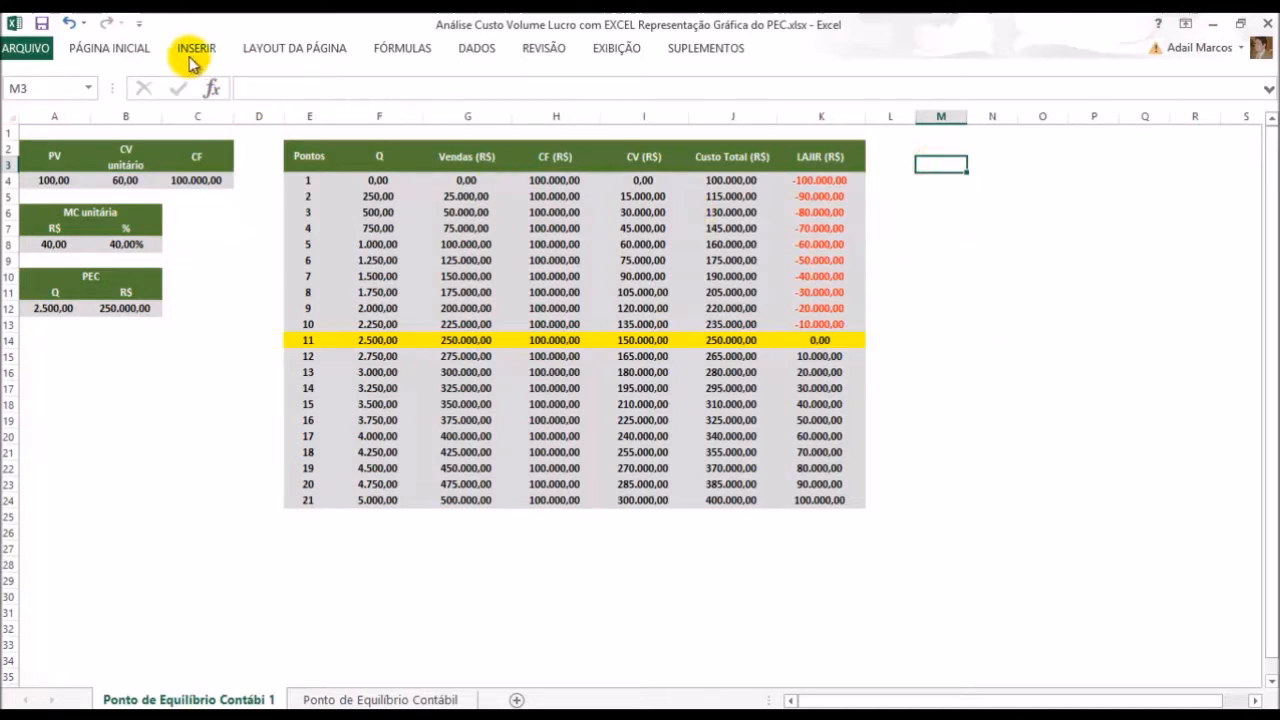
Label the chart axes in row 1: X above Q in F1, Y above Vendas in G1 and Y above Custo Total in J1
scroll(374, 215, "up", 2, "ctrl")
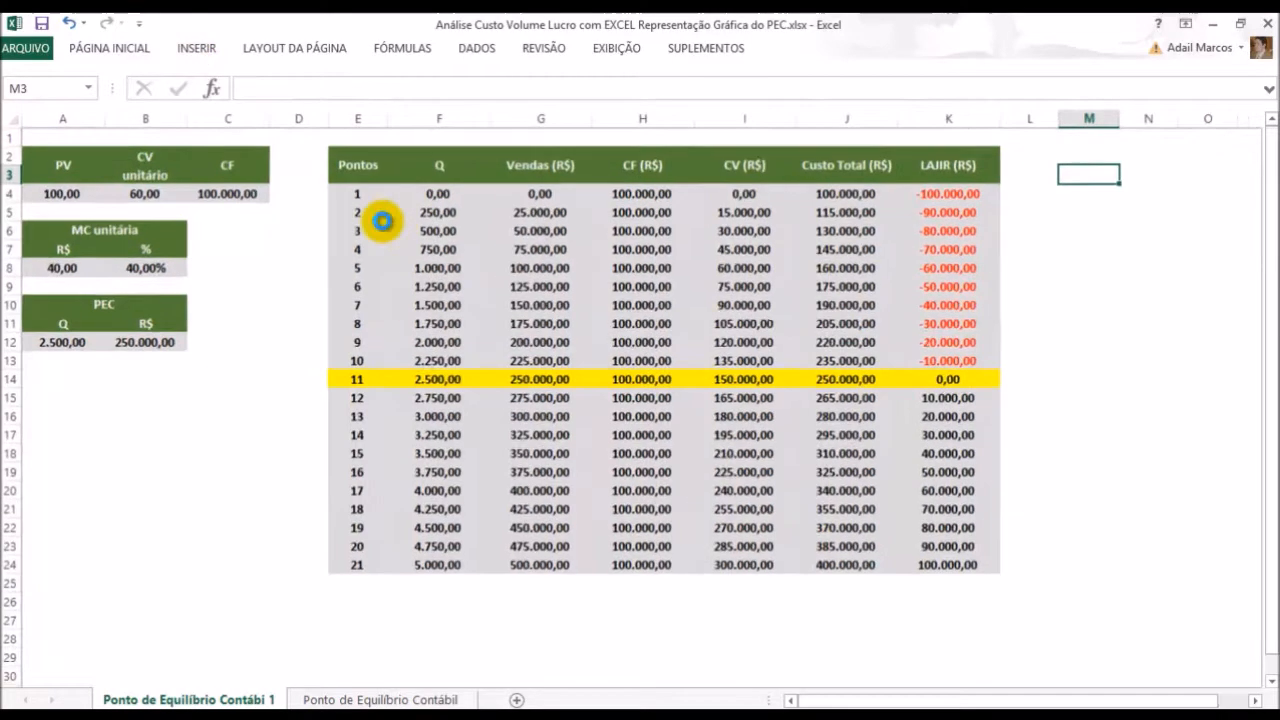
left_click(420, 142)
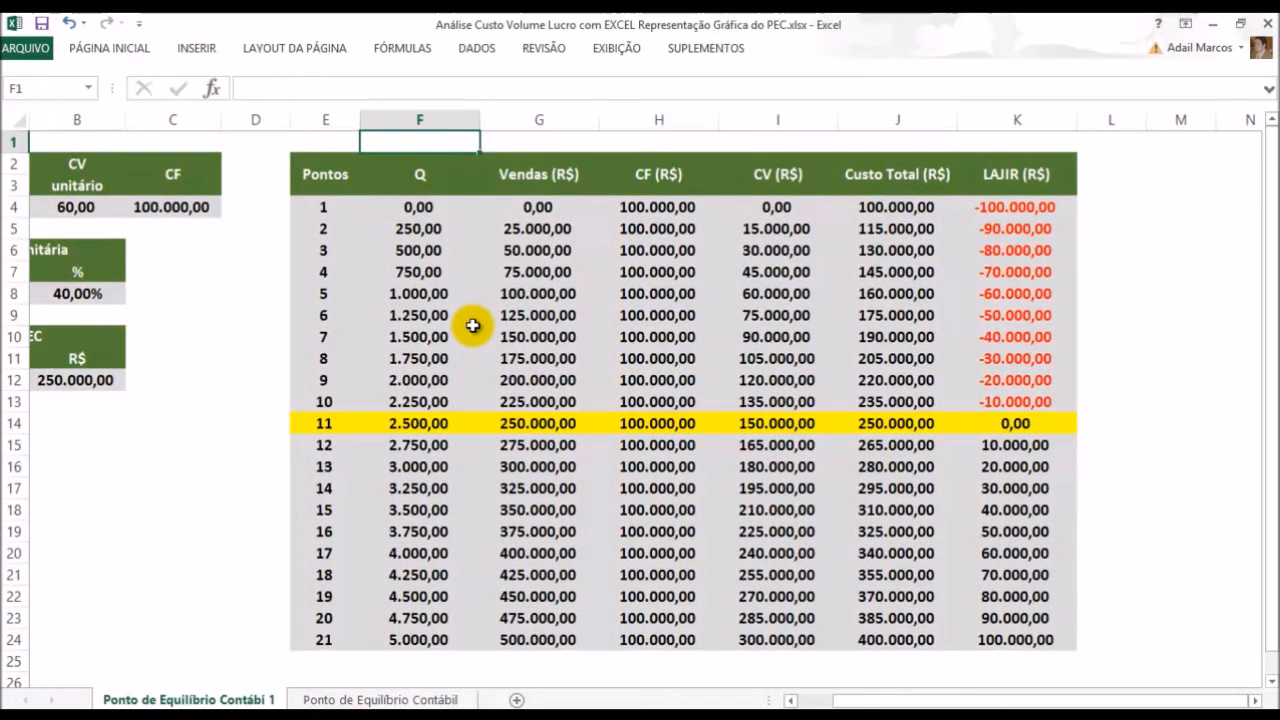
key("ctrl+Return")
key("Right")
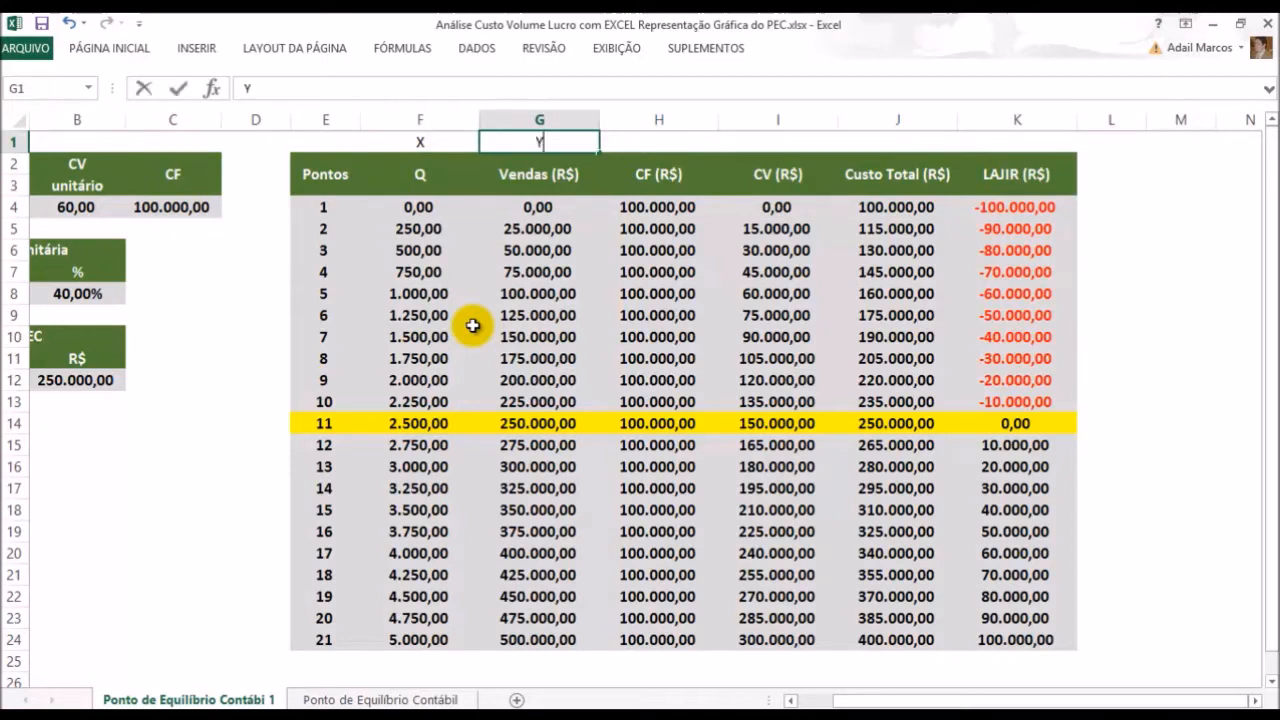
key("Right")
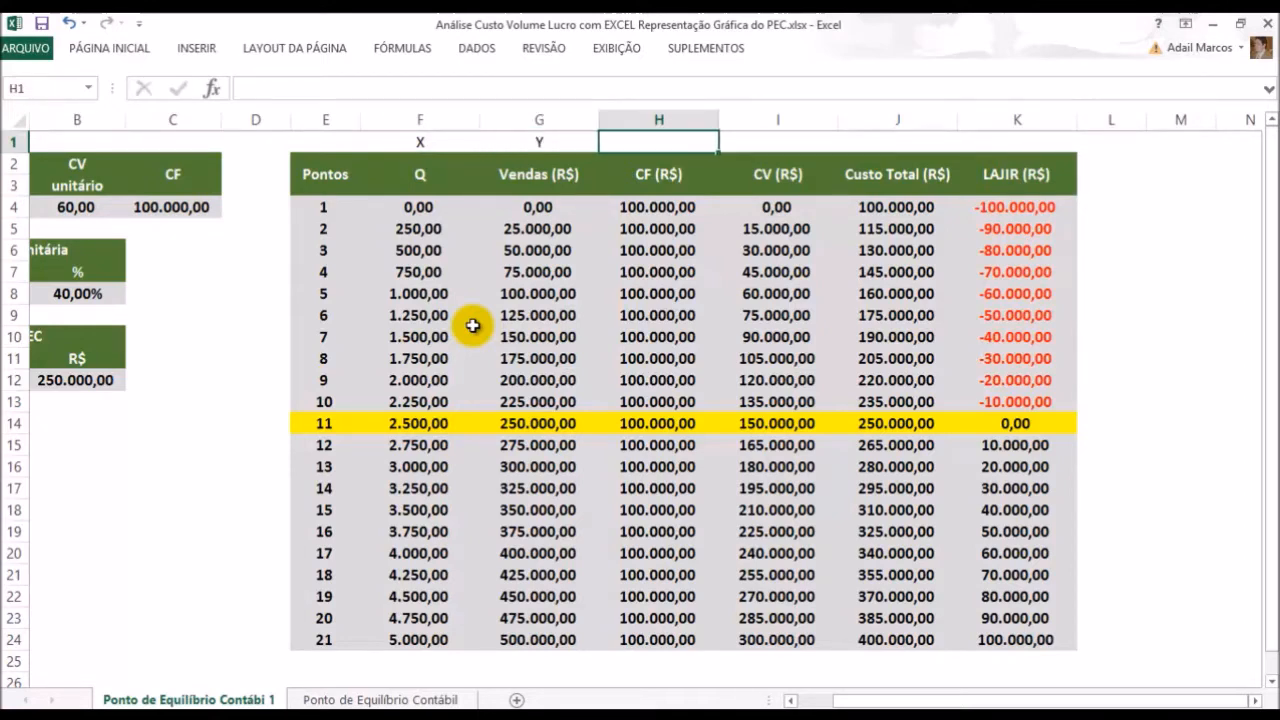
key("Right")
key("Right")
key("Return")
key("Up")
key("Left")
key("Left")
key("Left")
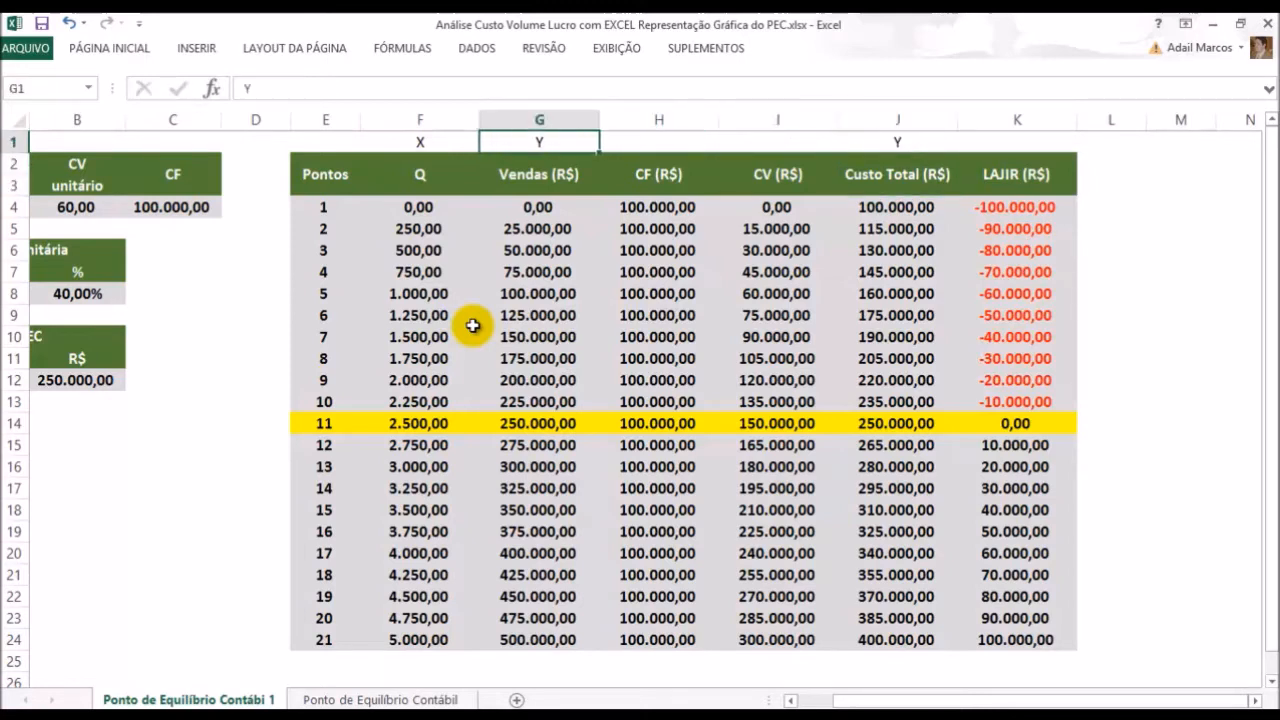
key("Right")
key("Right")
key("Right")
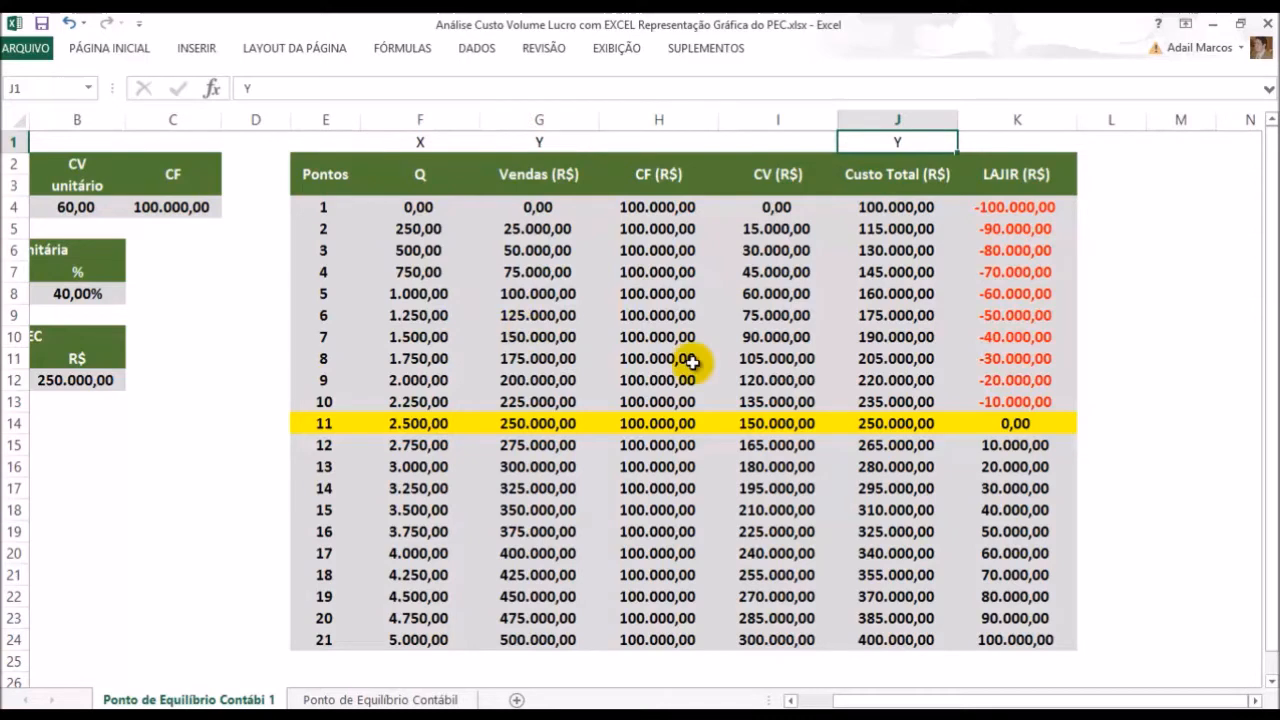
Insert an empty scatter chart with smooth lines from a blank cell and place it beside the table, starting at column L
left_click(1167, 184)
scroll(1167, 184, "down", 2)
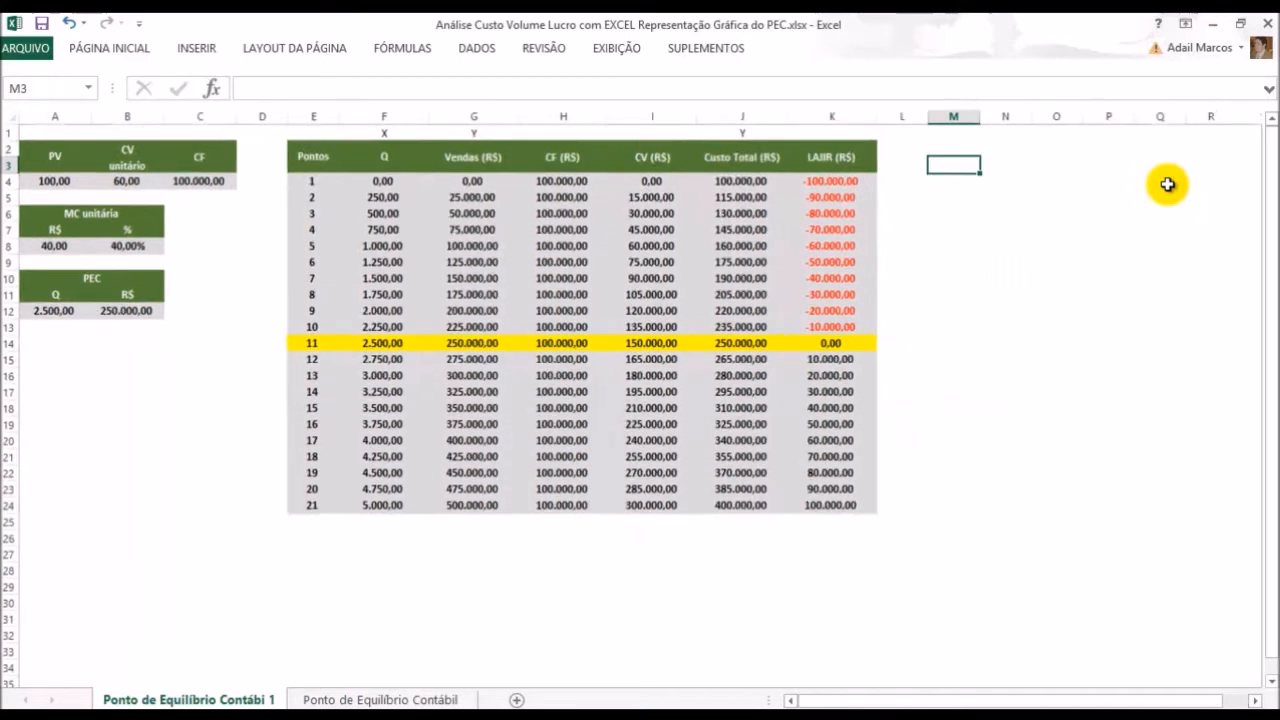
left_click(951, 149)
left_click(936, 167)
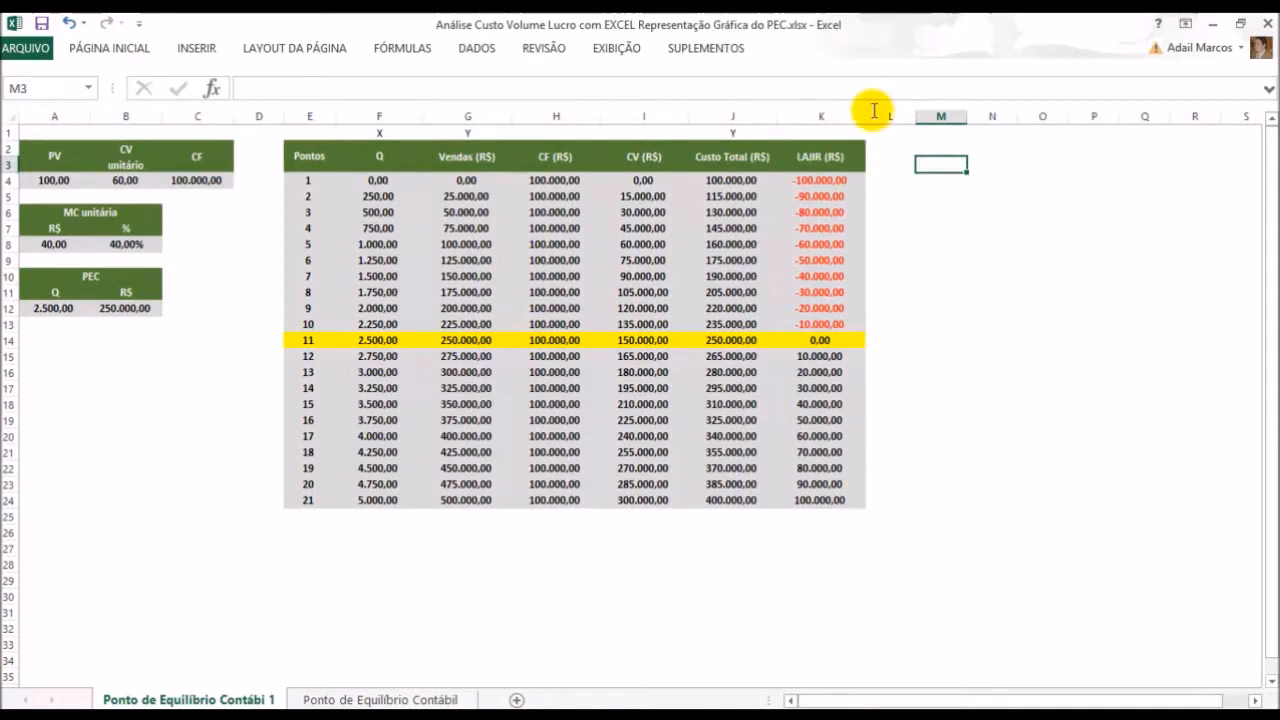
left_click(193, 50)
left_click(193, 50)
left_click(193, 50)
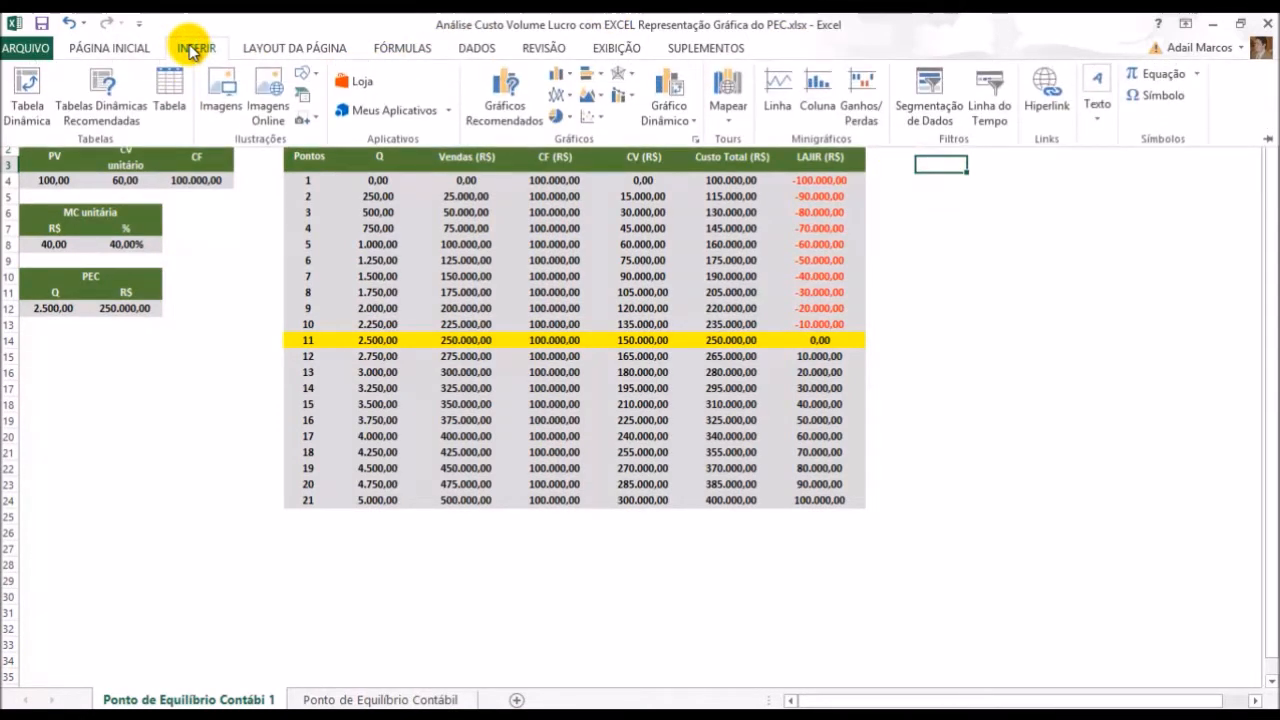
left_click(601, 120)
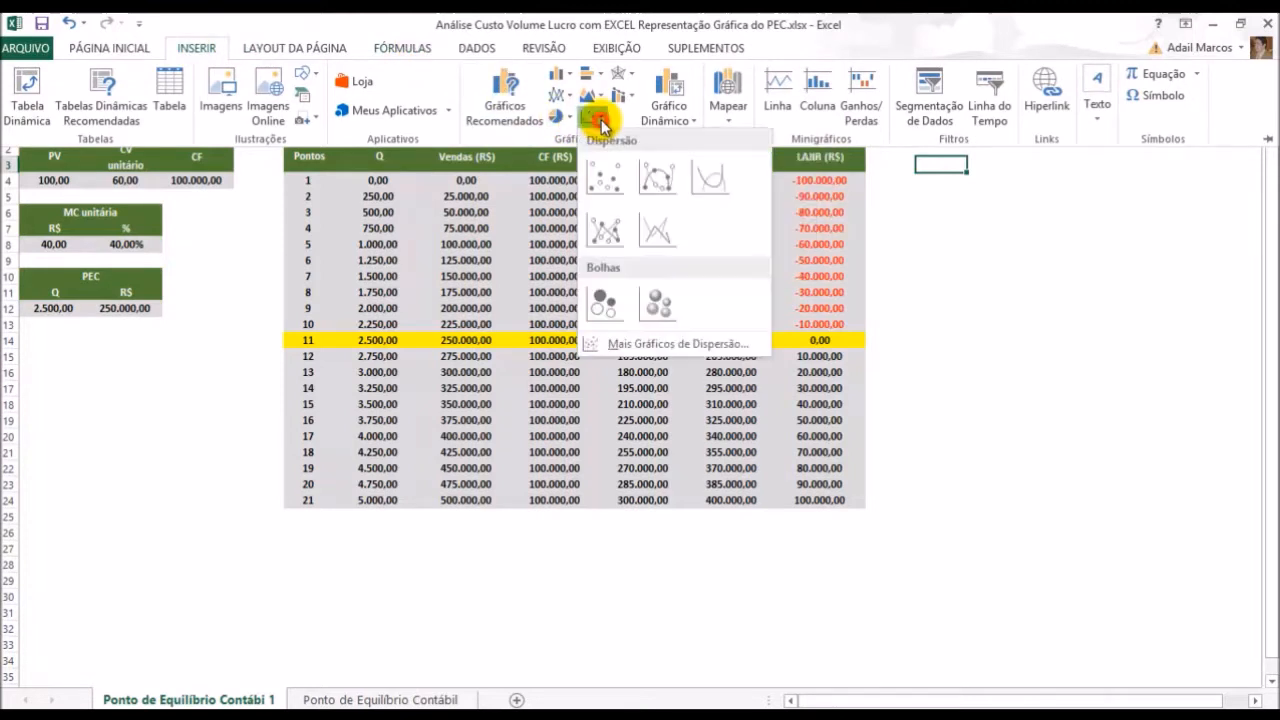
left_click(710, 180)
left_click_drag(728, 309, 1163, 153)
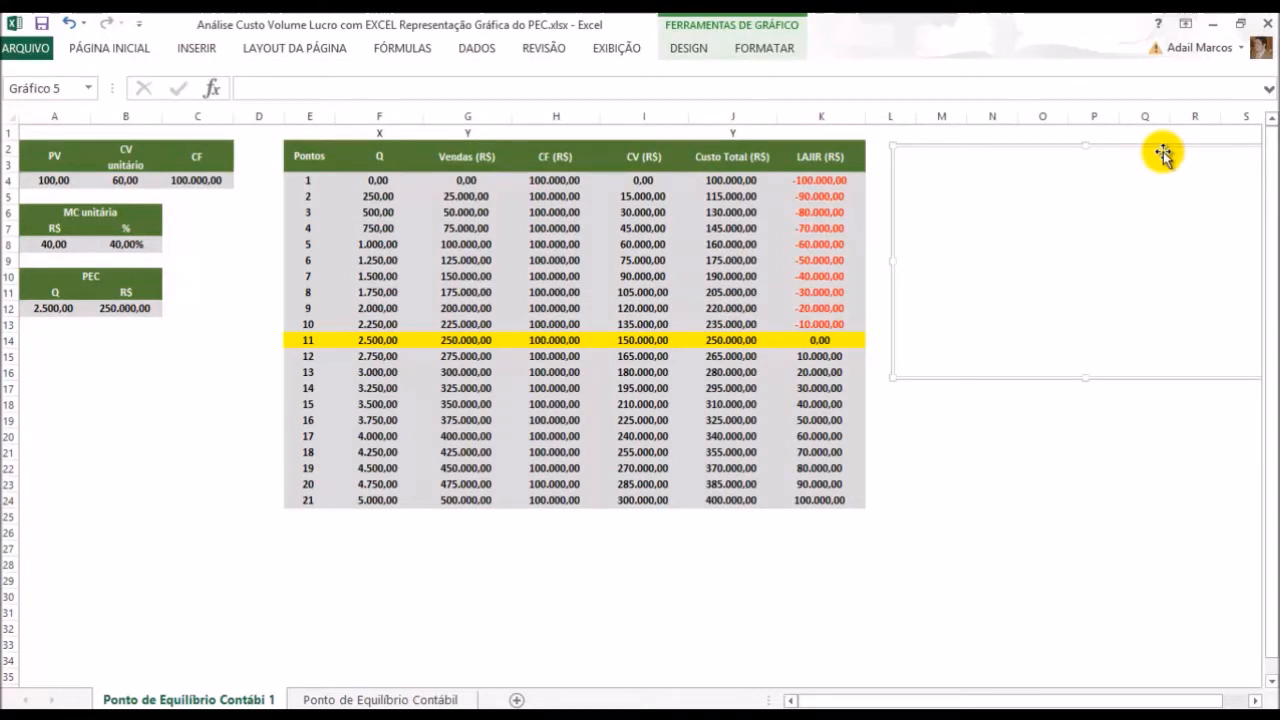
Add a data series named PEC to the empty chart, with F4:F24 as X values and G4:G24 as Y values
right_click(973, 156)
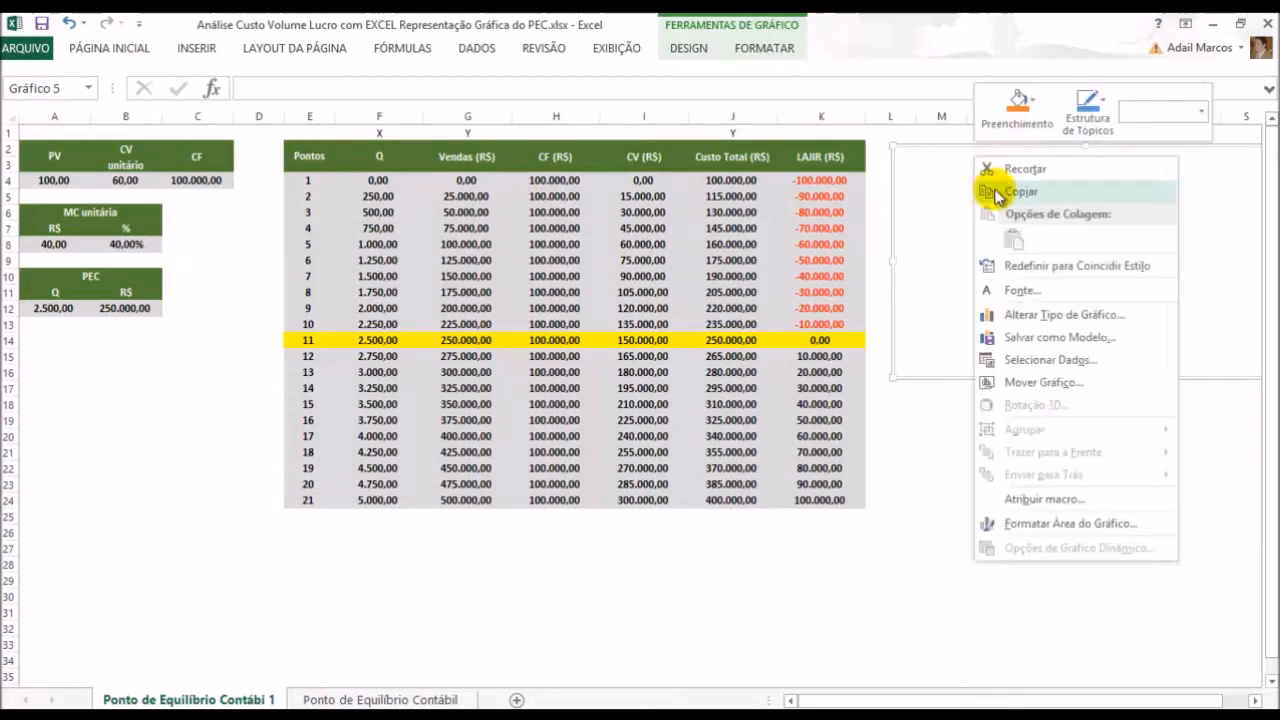
left_click(1049, 367)
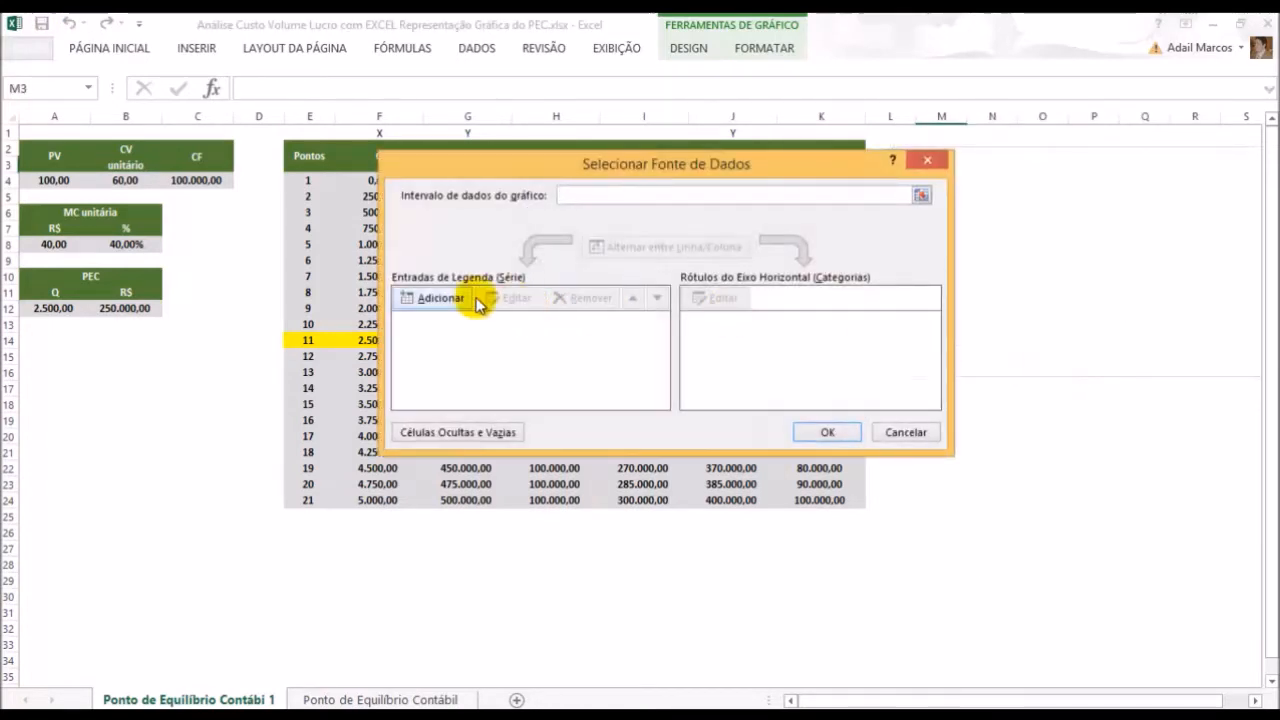
left_click(449, 297)
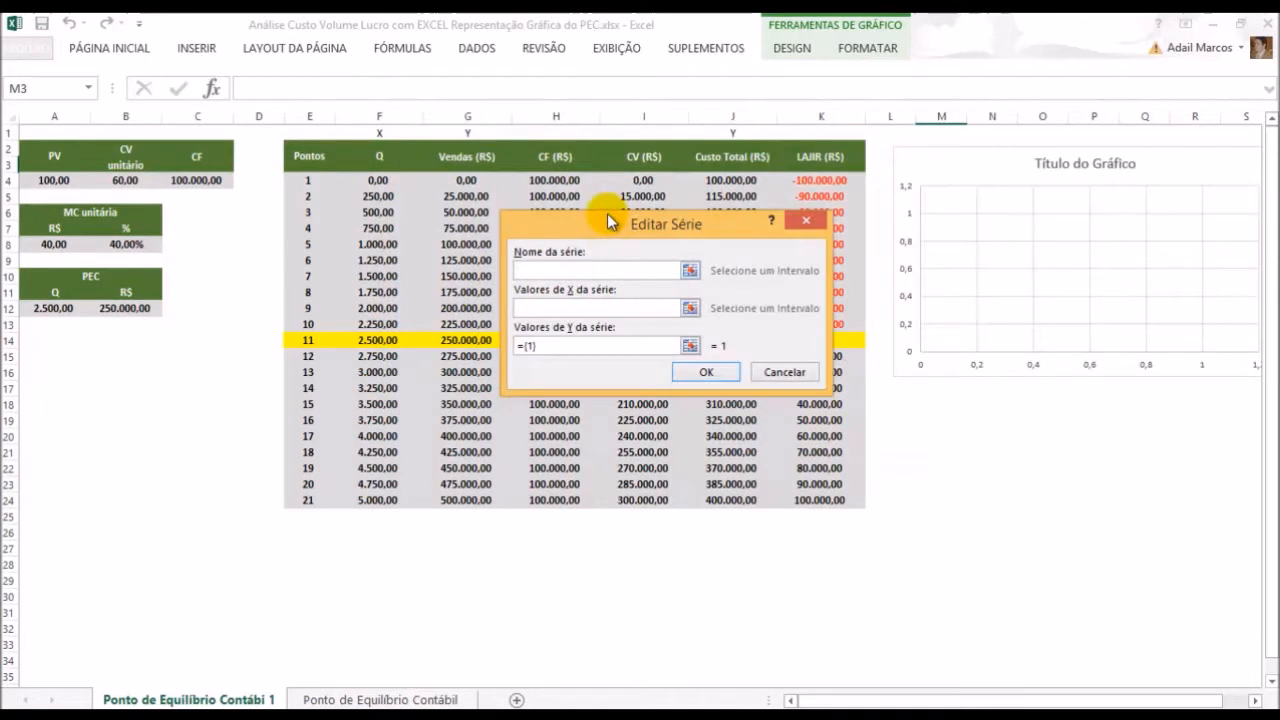
left_click_drag(607, 213, 752, 247)
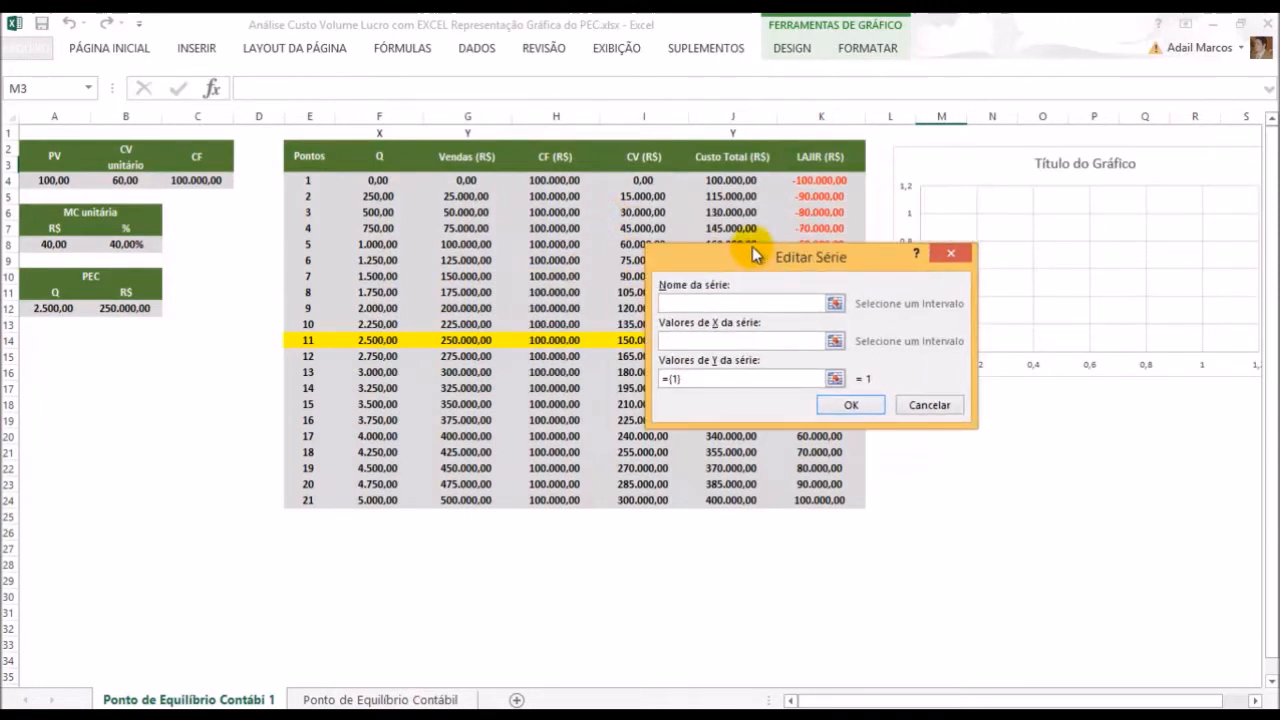
left_click_drag(752, 246, 773, 216)
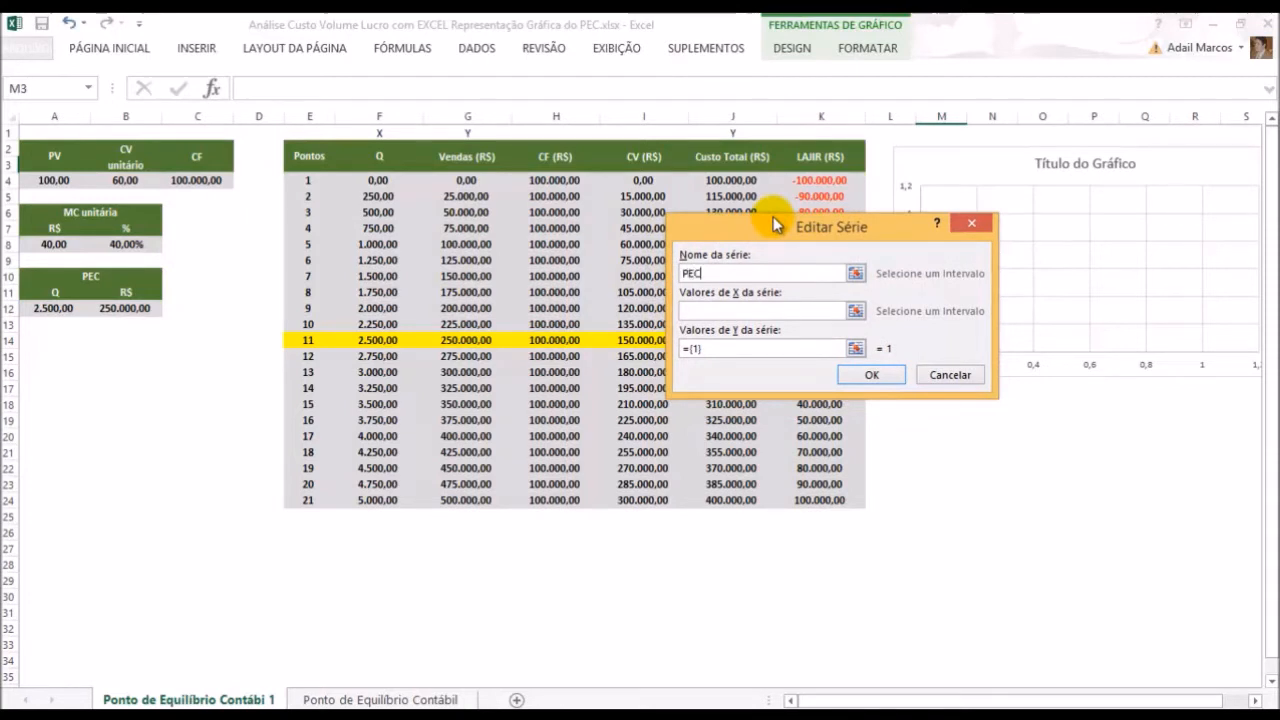
left_click(763, 311)
left_click_drag(378, 180, 379, 494)
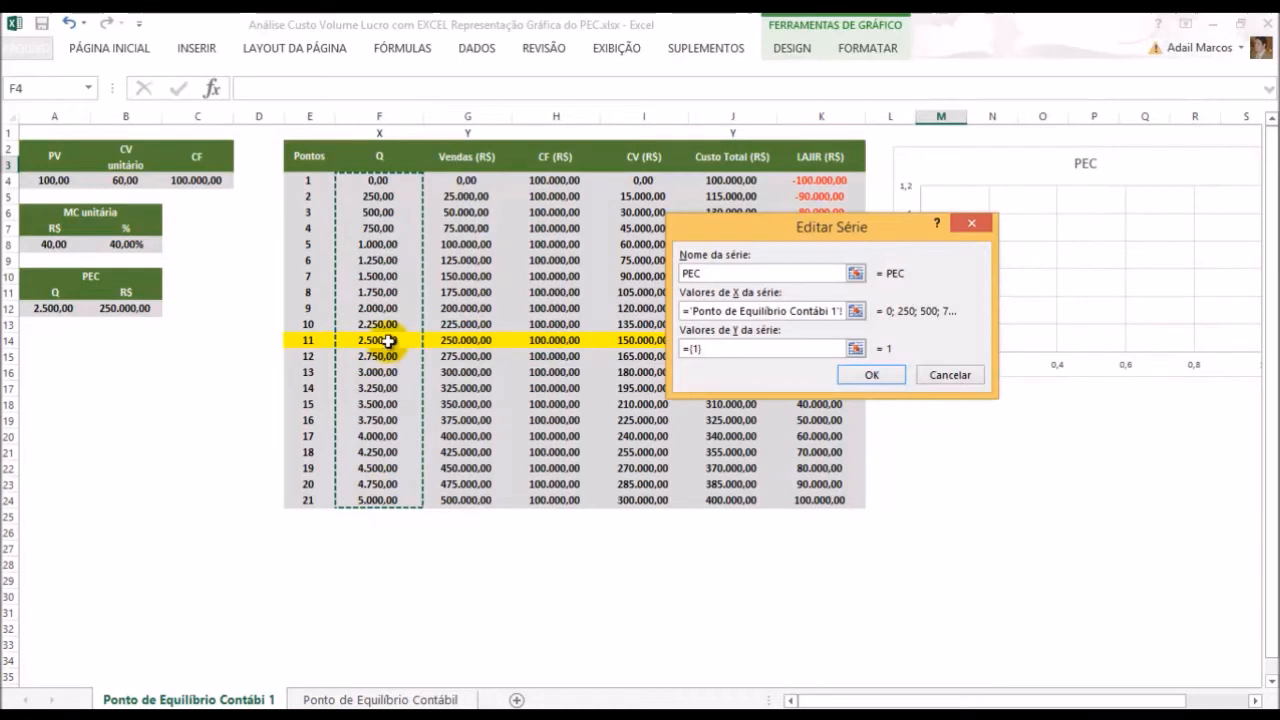
left_click(703, 350)
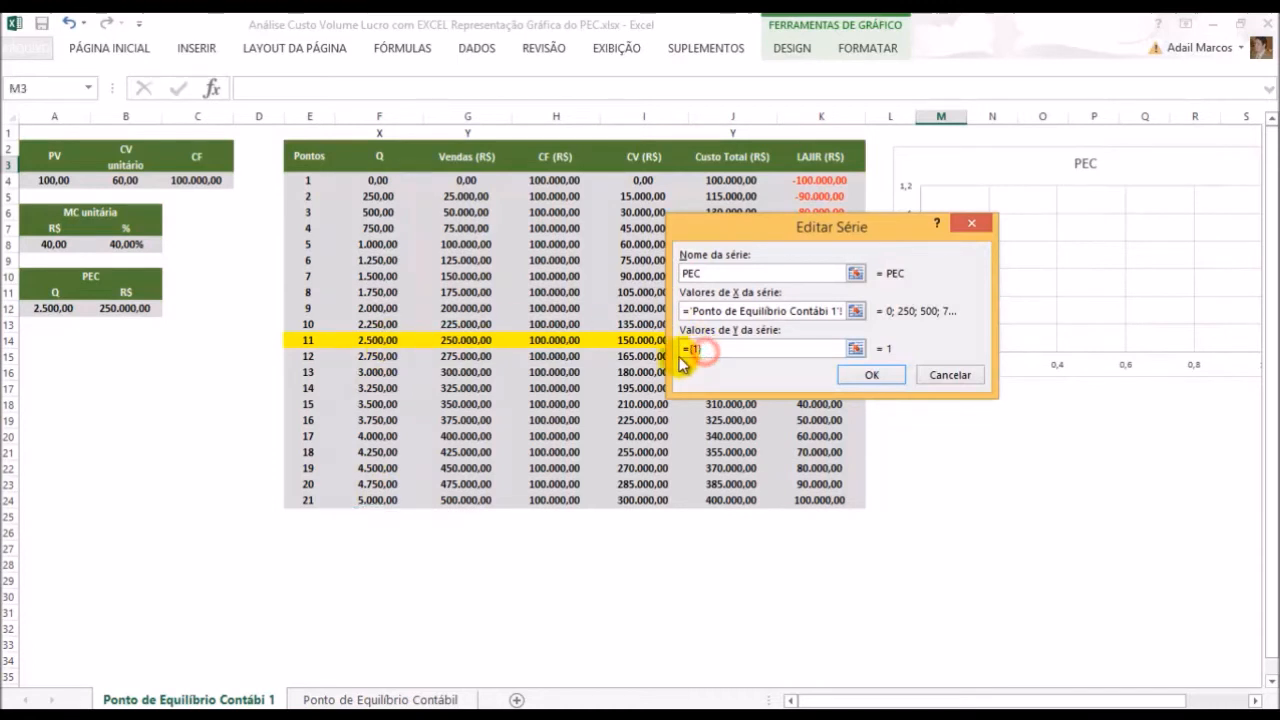
left_click_drag(706, 350, 685, 350)
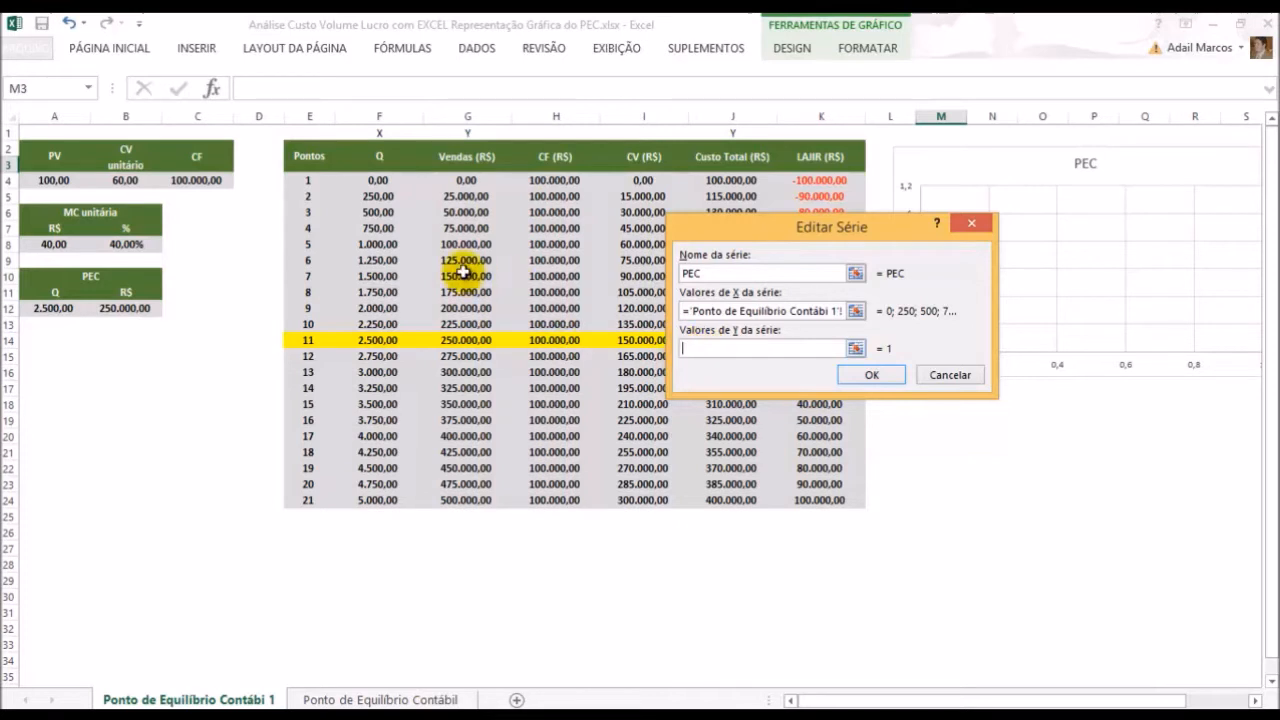
left_click_drag(468, 182, 470, 490)
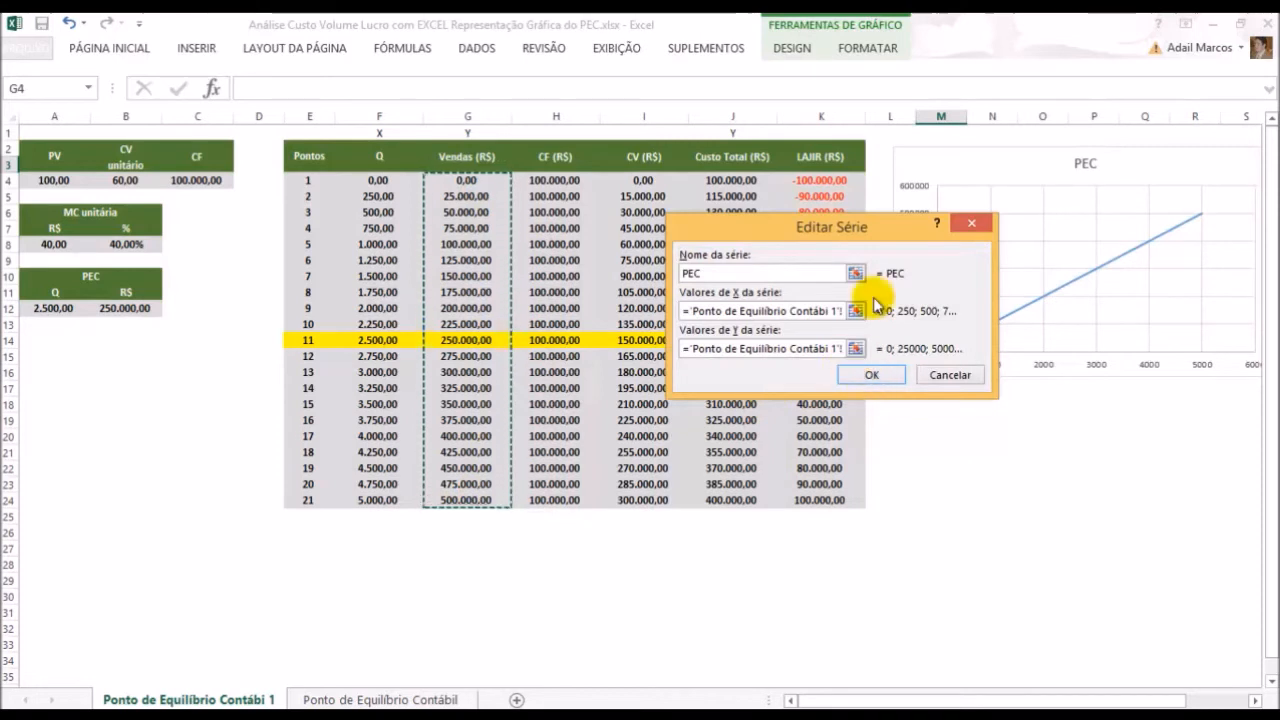
Rename the series being edited as Vendas and accept it
left_click_drag(900, 228, 742, 294)
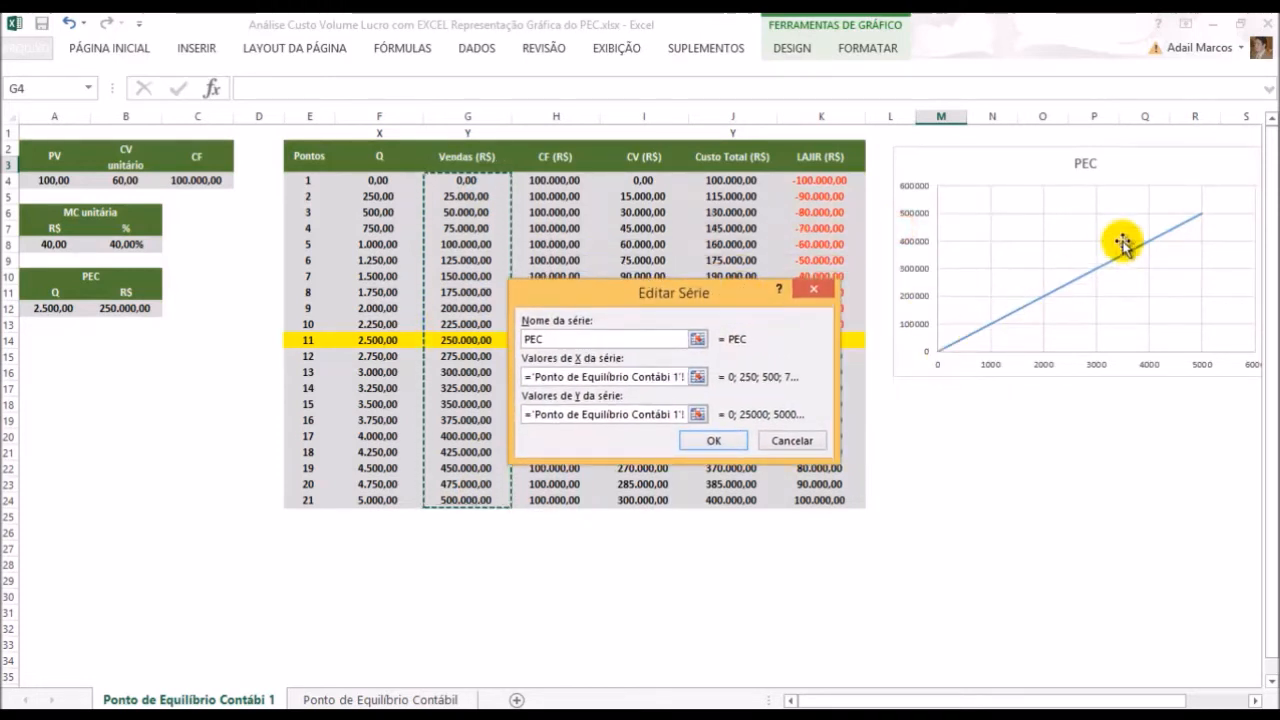
double_click(530, 339)
left_click(527, 339)
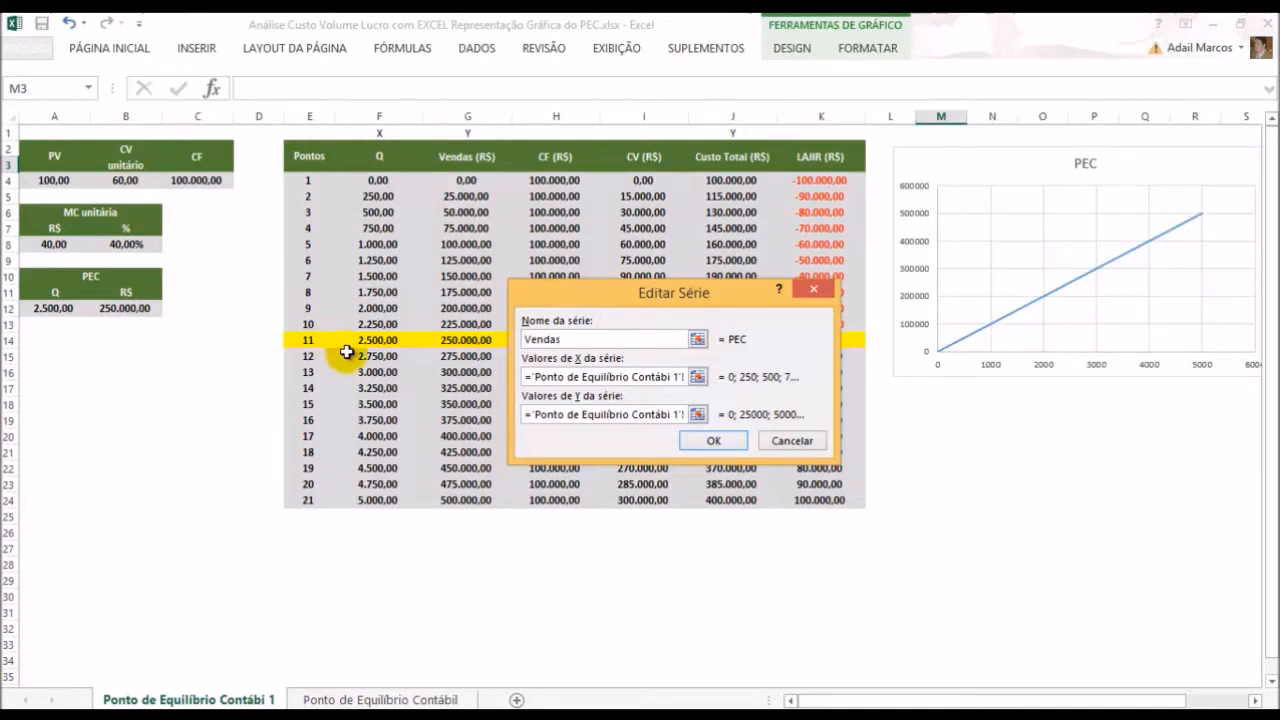
left_click(706, 443)
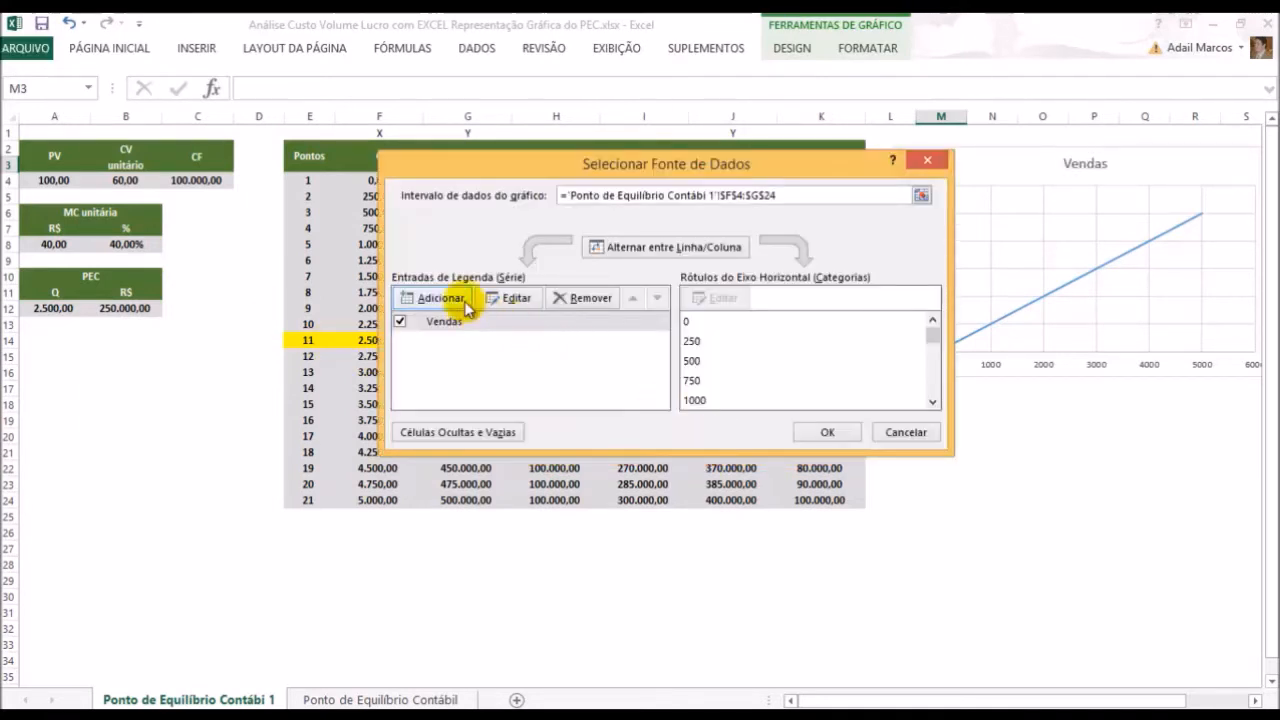
Add a second series named Custo Total, with F4:F24 as X values and J4:J24 as Y values
left_click(442, 298)
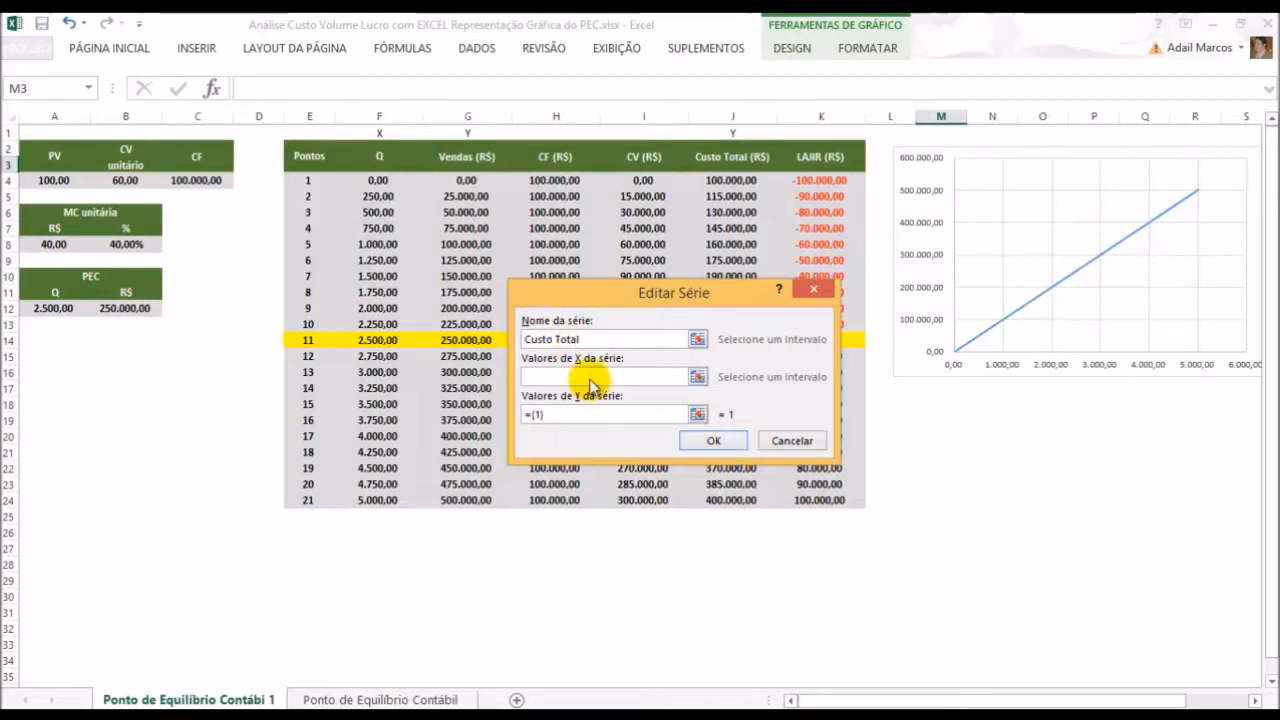
left_click(588, 376)
left_click_drag(375, 183, 363, 506)
left_click(584, 416)
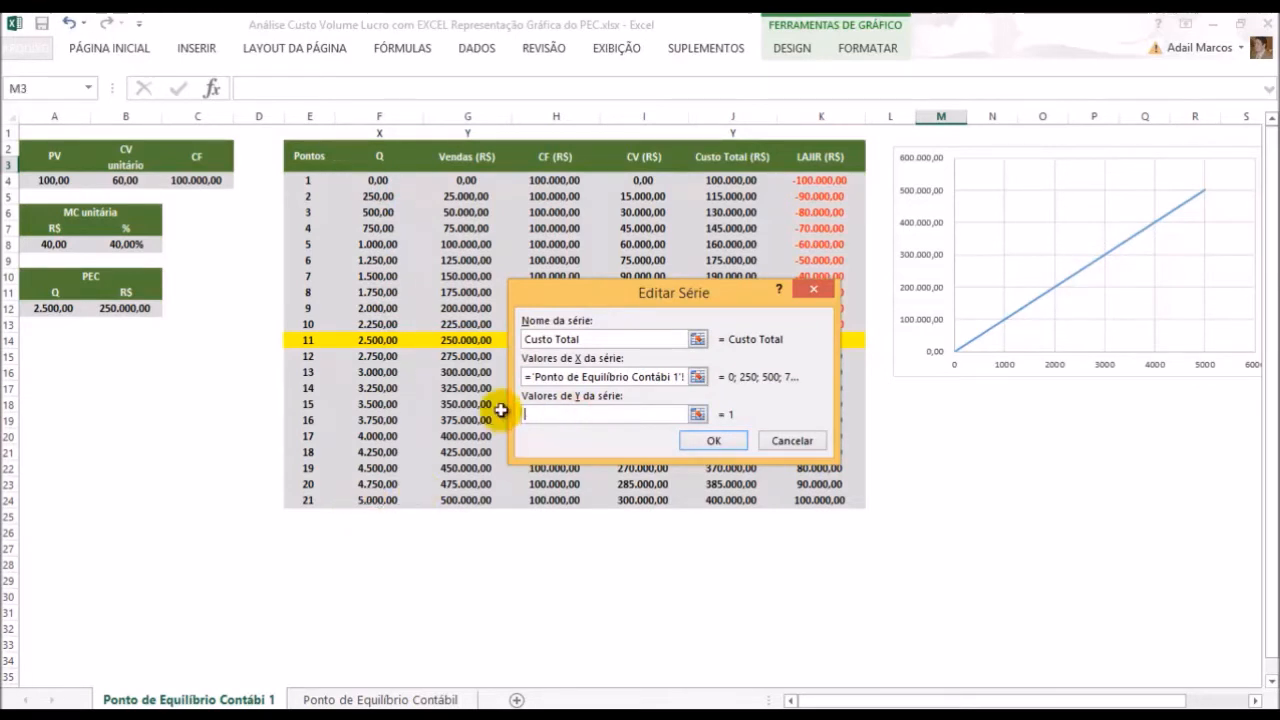
left_click_drag(717, 305, 516, 253)
left_click_drag(753, 180, 733, 500)
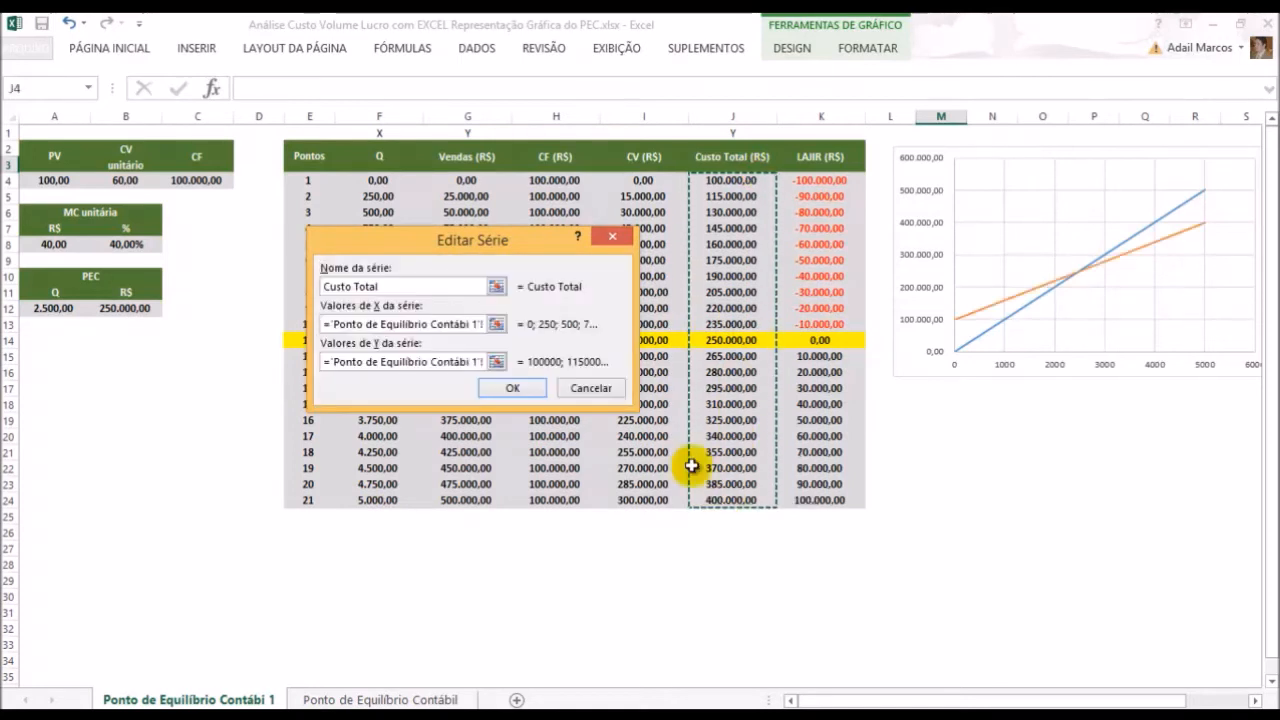
left_click(512, 388)
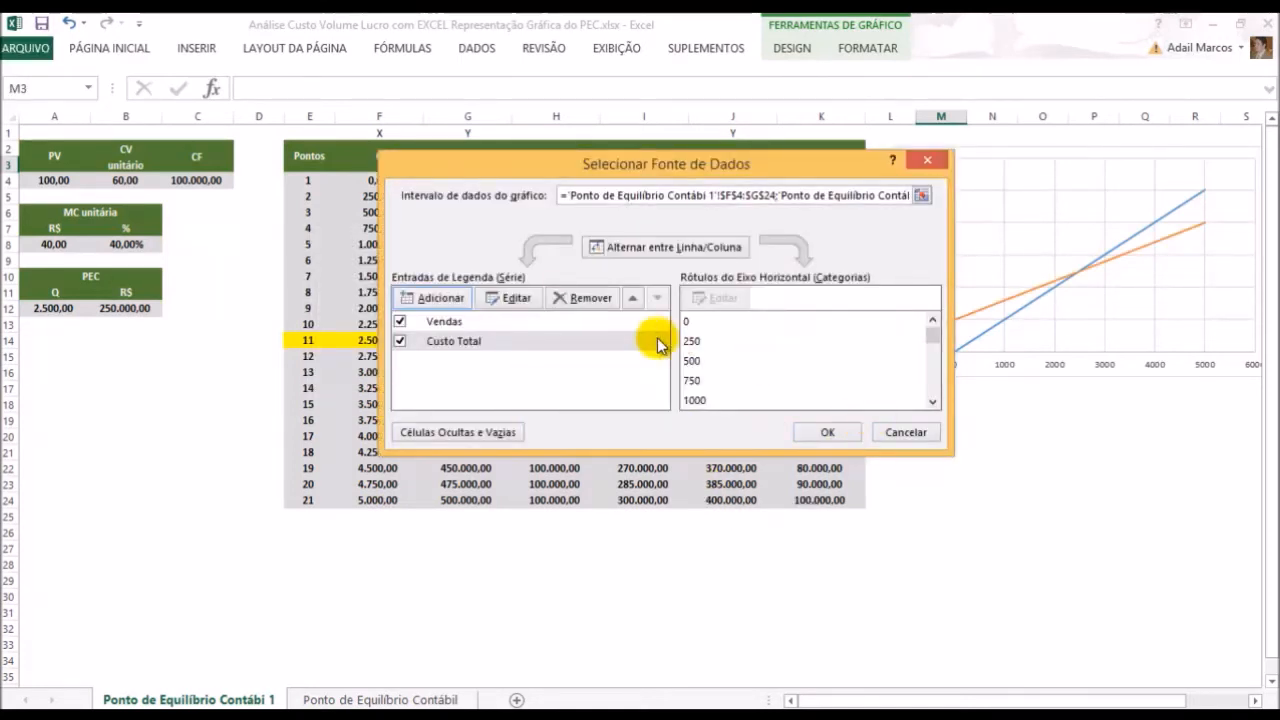
Start a third series named PEC and use the point 11 quantity in F14 as its X value
left_click(455, 302)
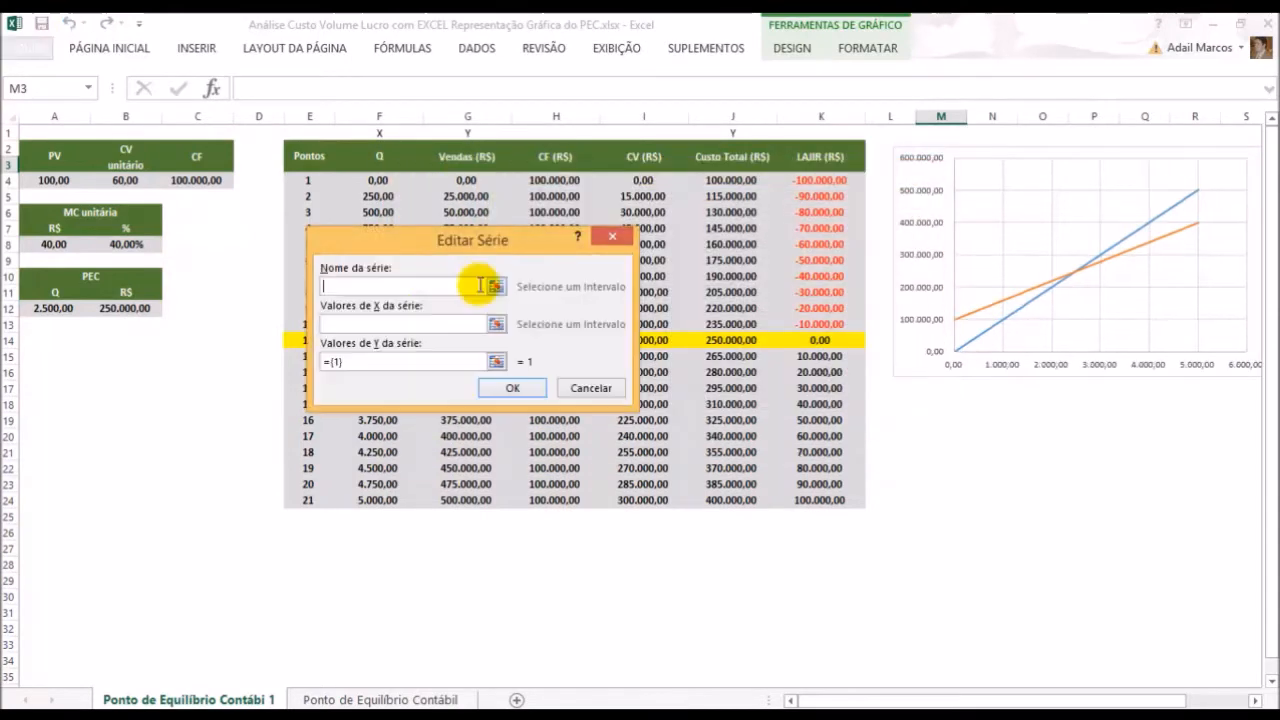
left_click_drag(405, 240, 584, 297)
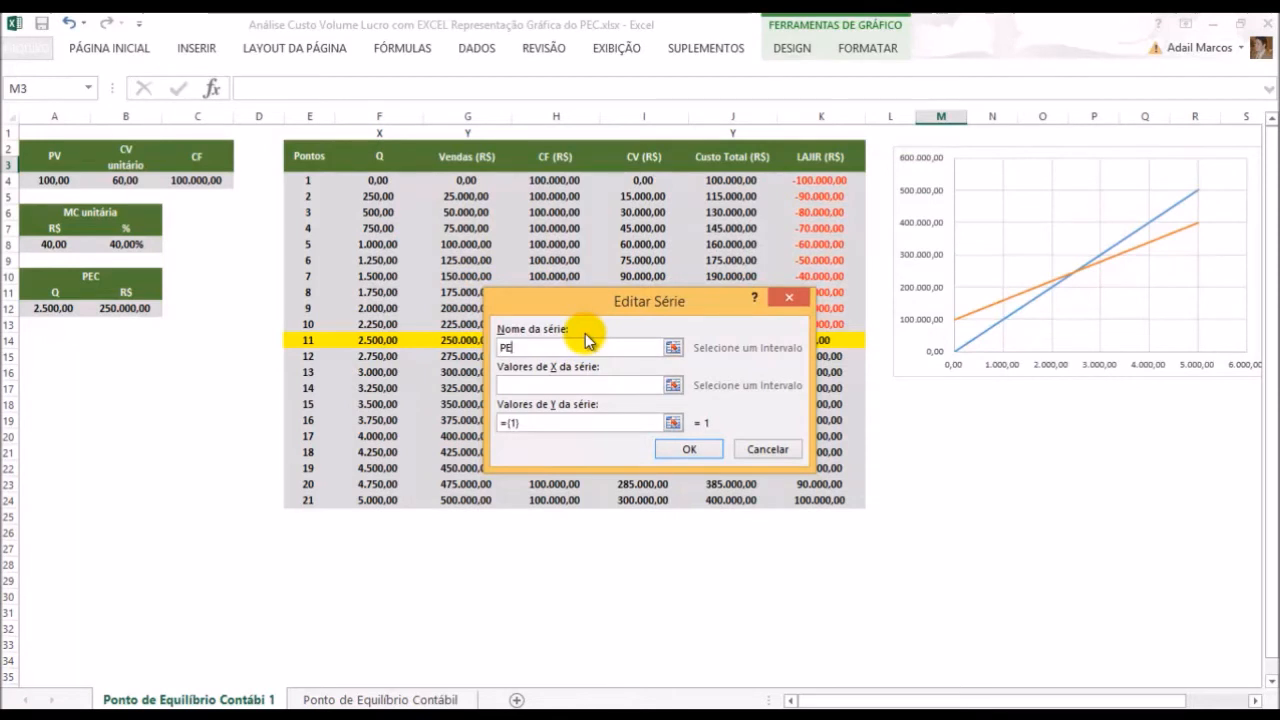
left_click(569, 384)
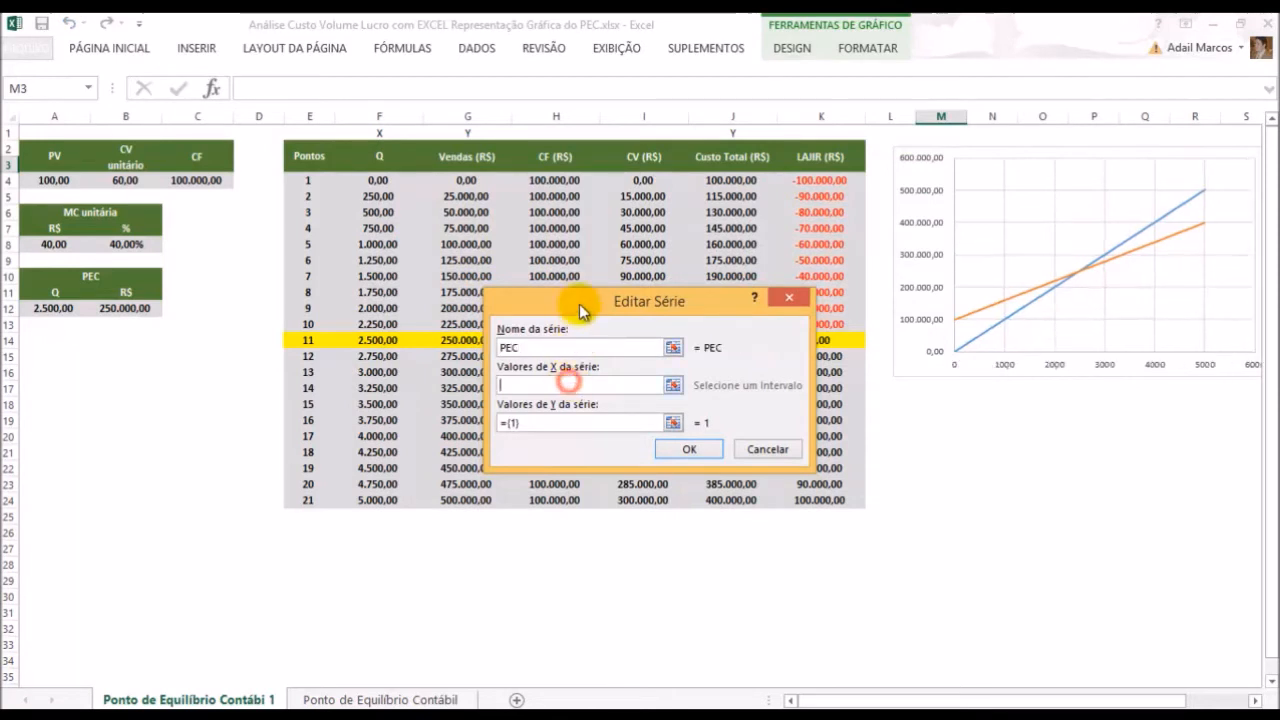
left_click_drag(583, 297, 461, 390)
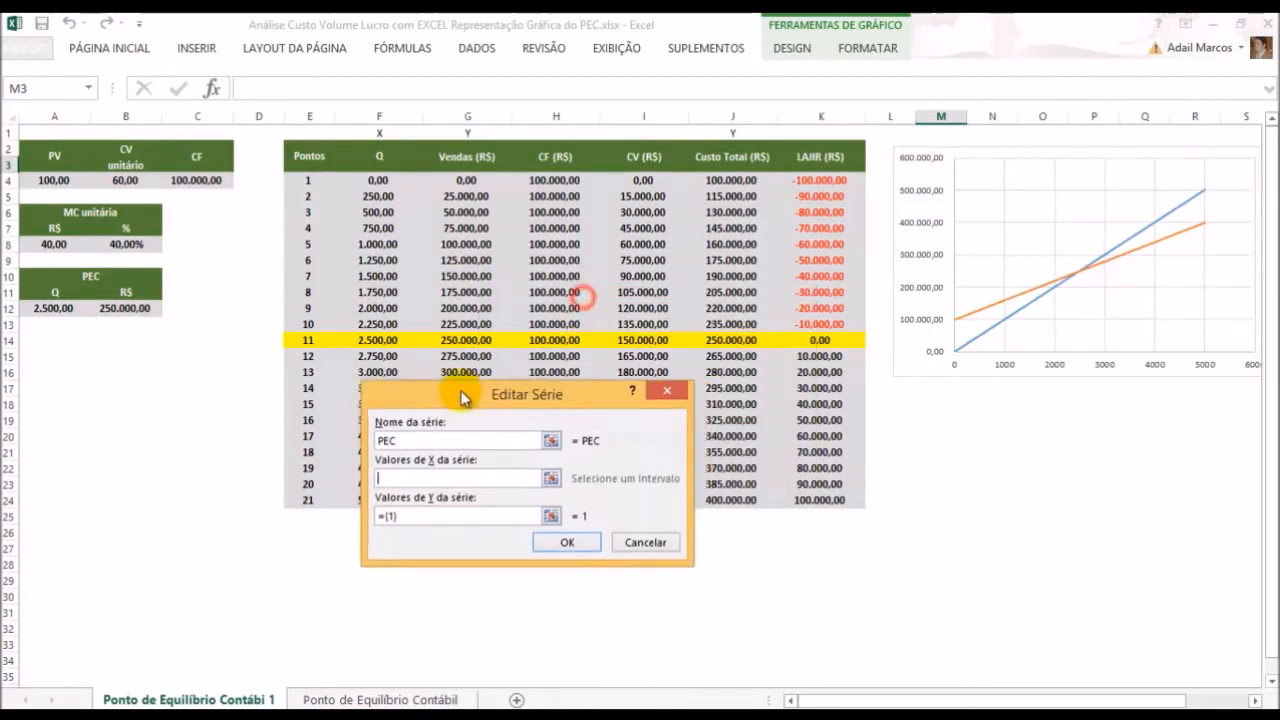
left_click(378, 341)
Set the PEC series' Y value to the point 11 sales in G14 and accept the chart's data source
left_click(410, 516)
key("BackSpace")
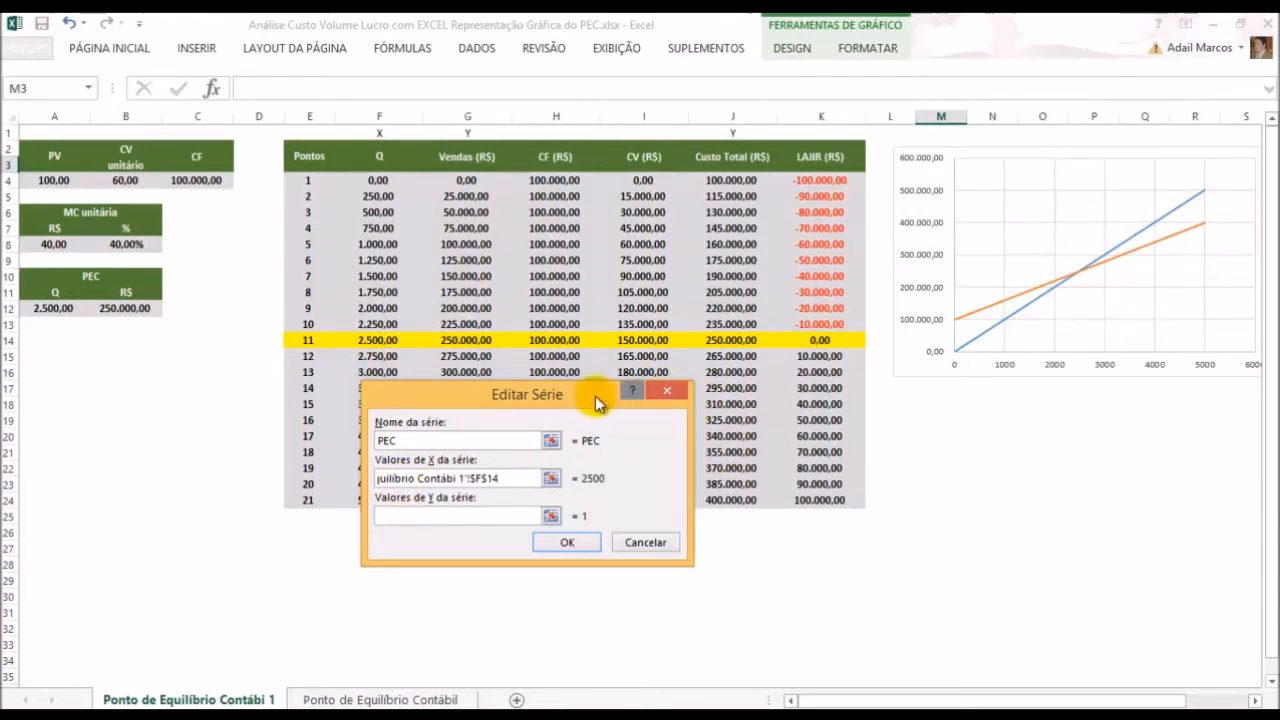
left_click_drag(545, 404, 637, 388)
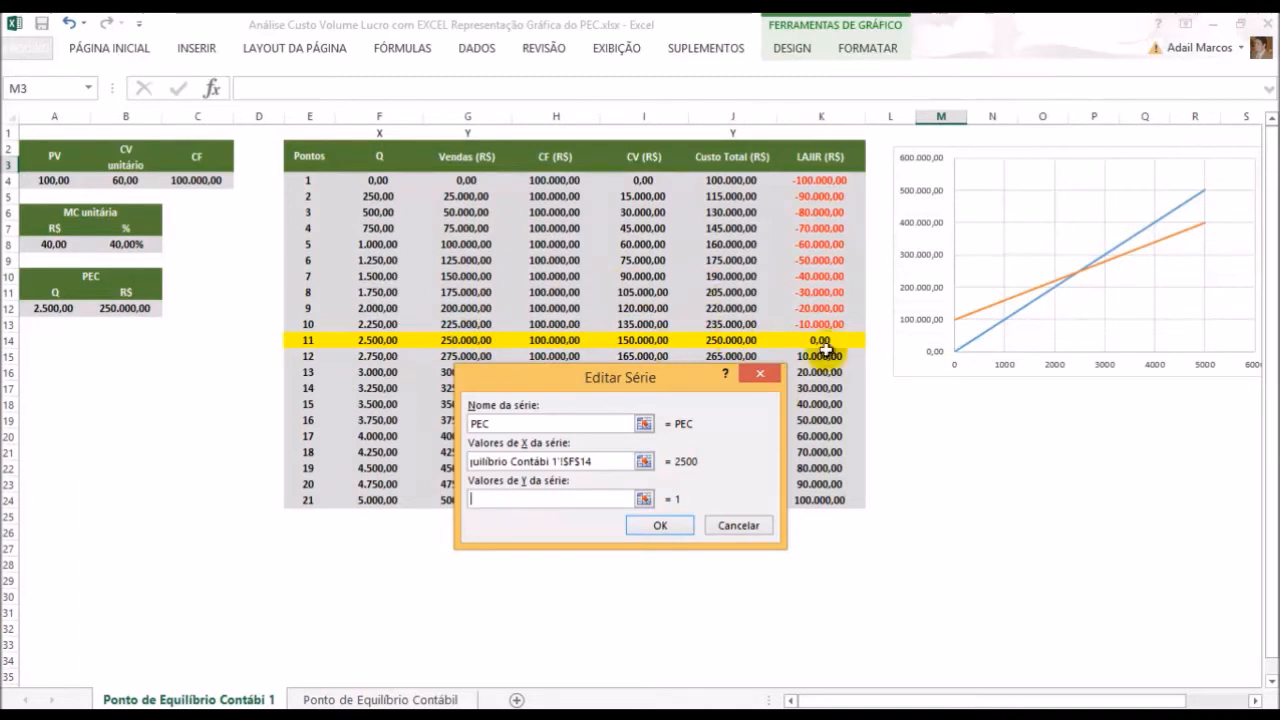
left_click(485, 340)
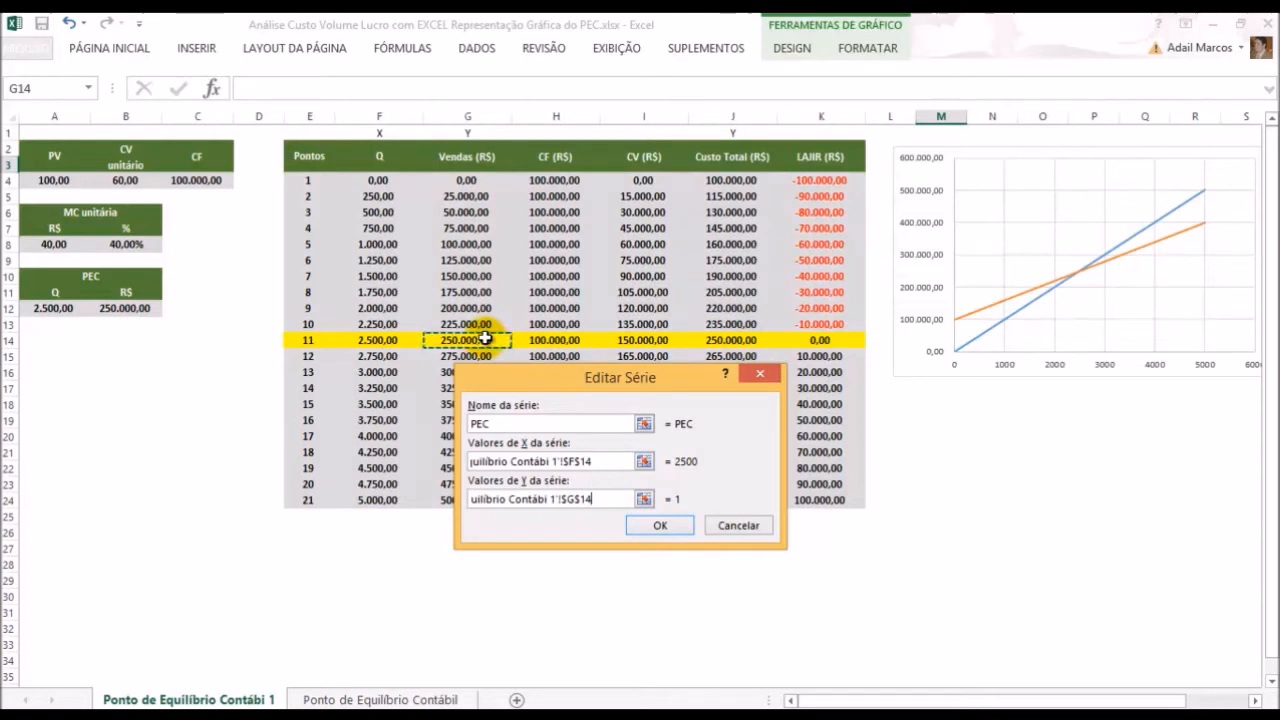
left_click(711, 337)
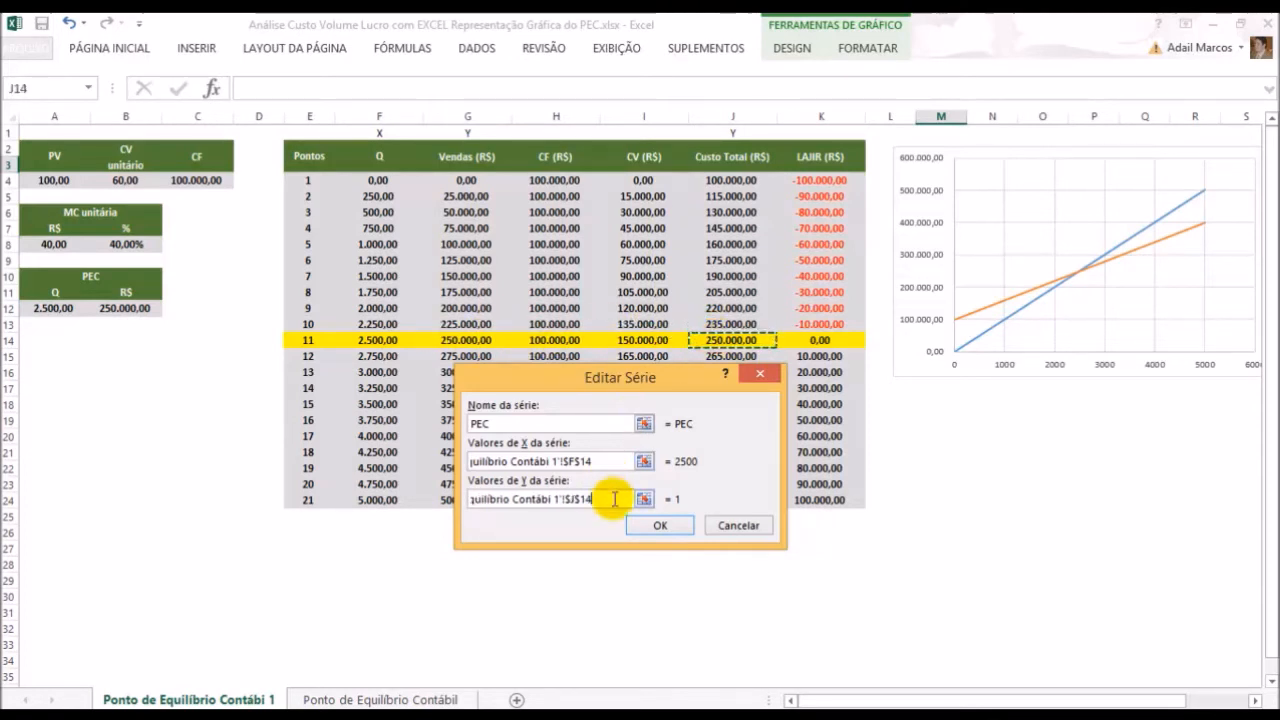
left_click(469, 340)
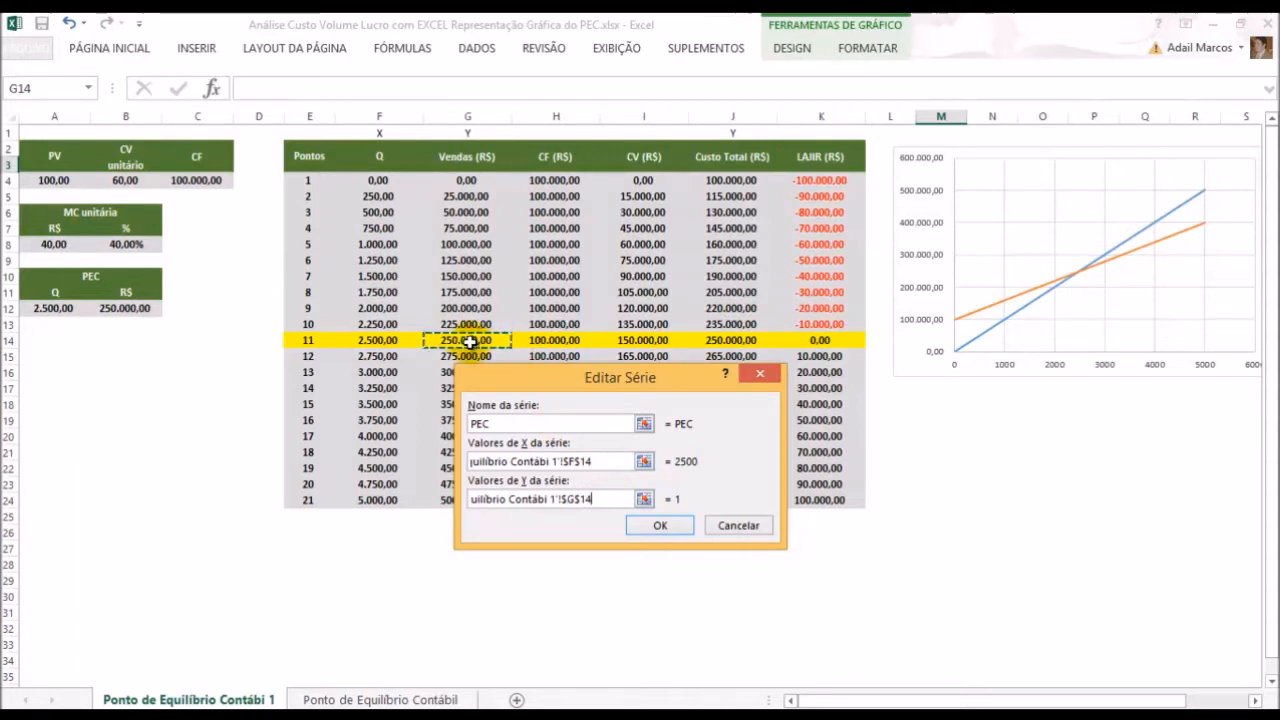
left_click(638, 525)
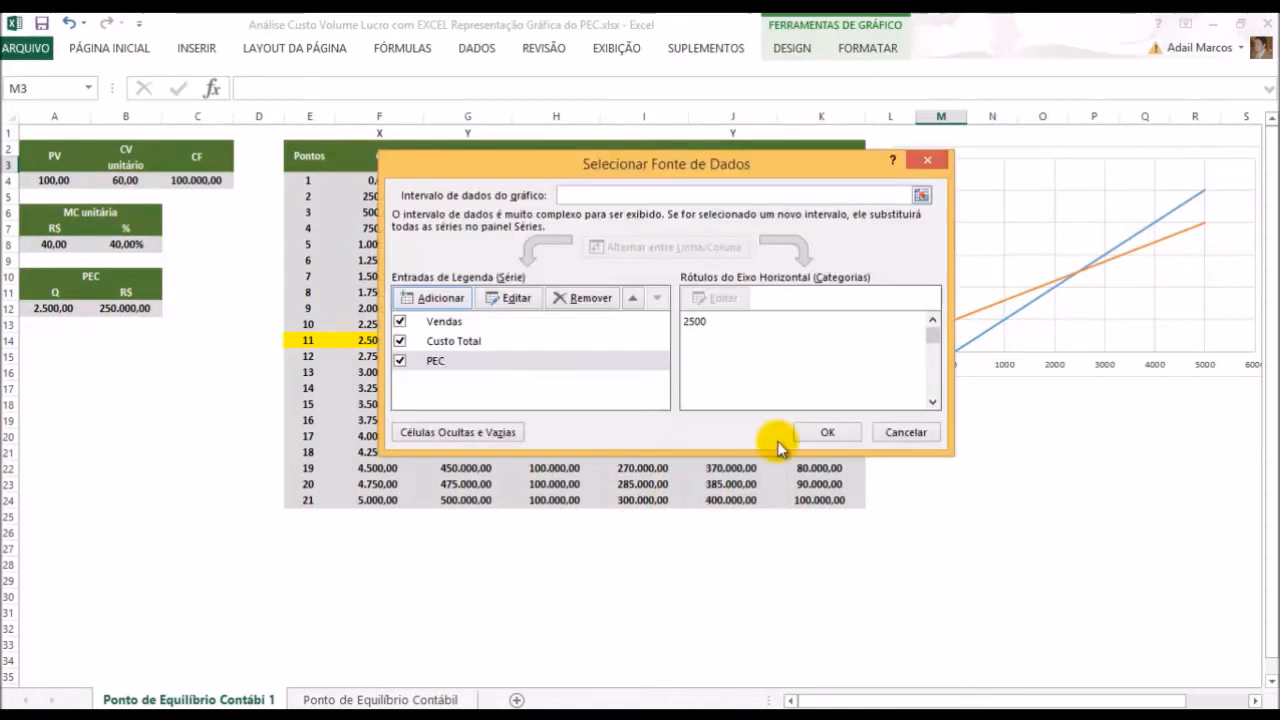
left_click(801, 432)
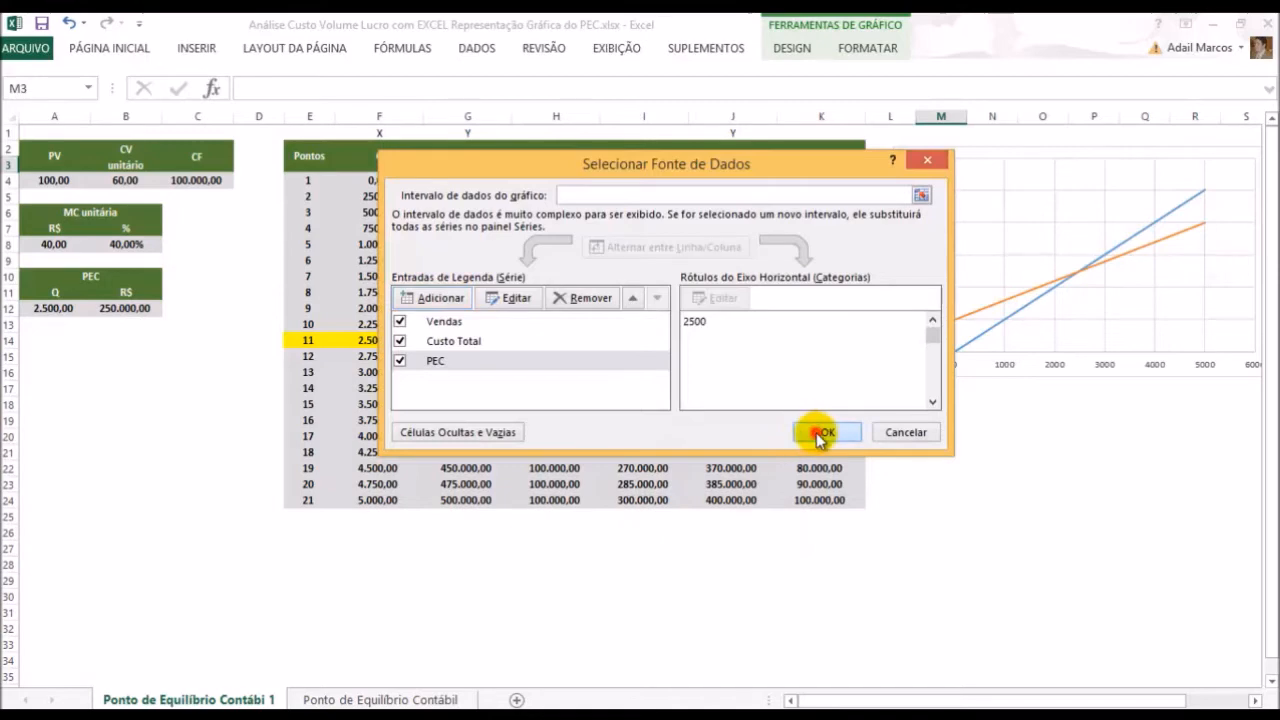
left_click(1254, 703)
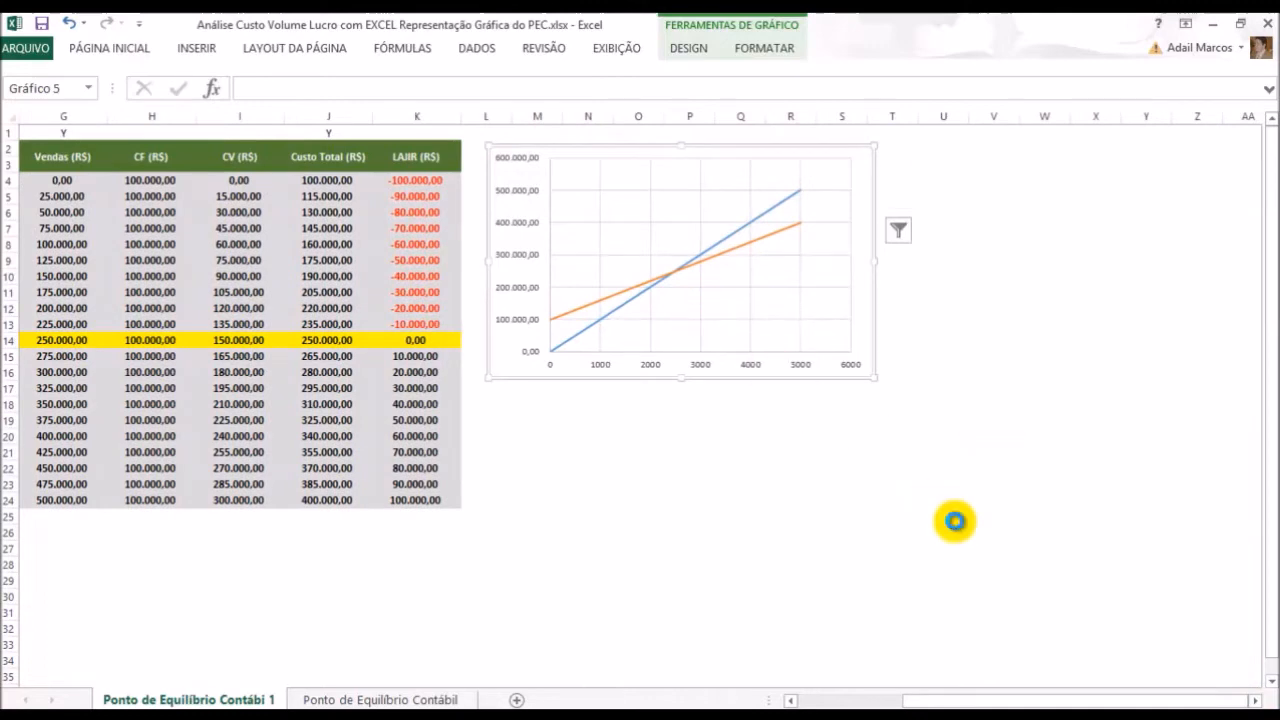
scroll(955, 521, "up", 2)
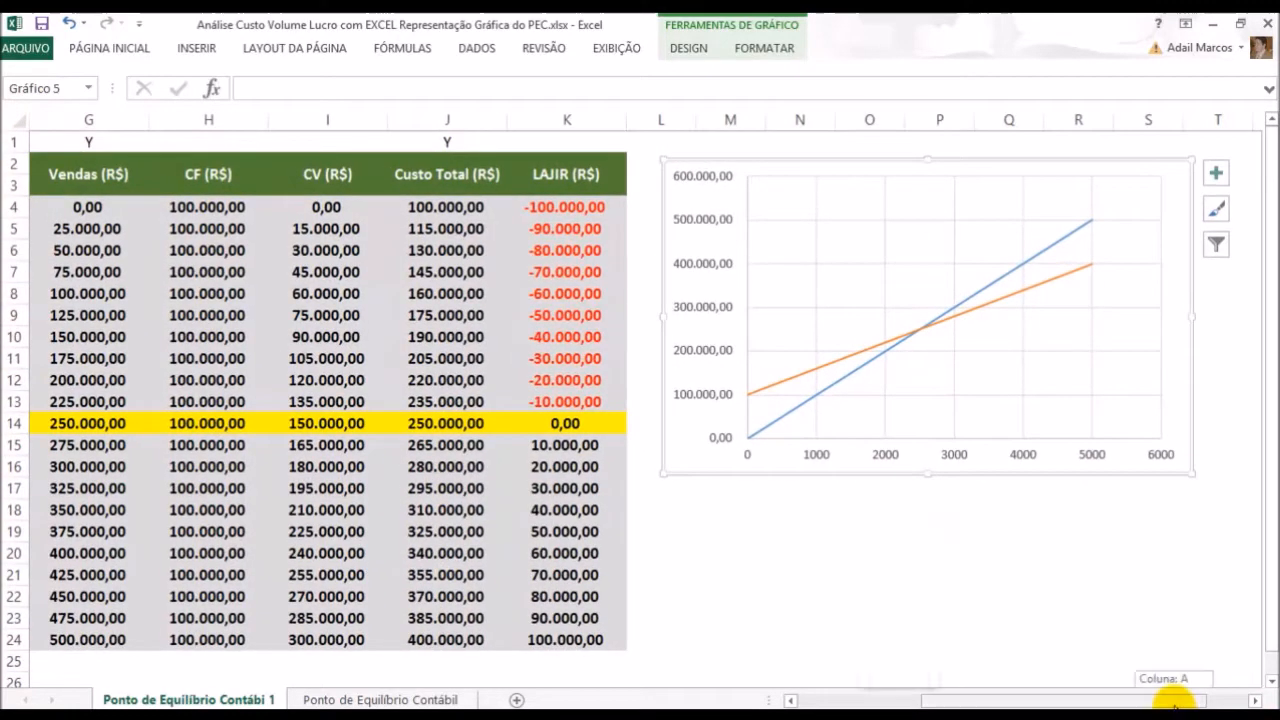
Format the chart's PEC series with a built-in circular marker of size 7
left_click_drag(1175, 700, 1220, 700)
left_click(977, 548)
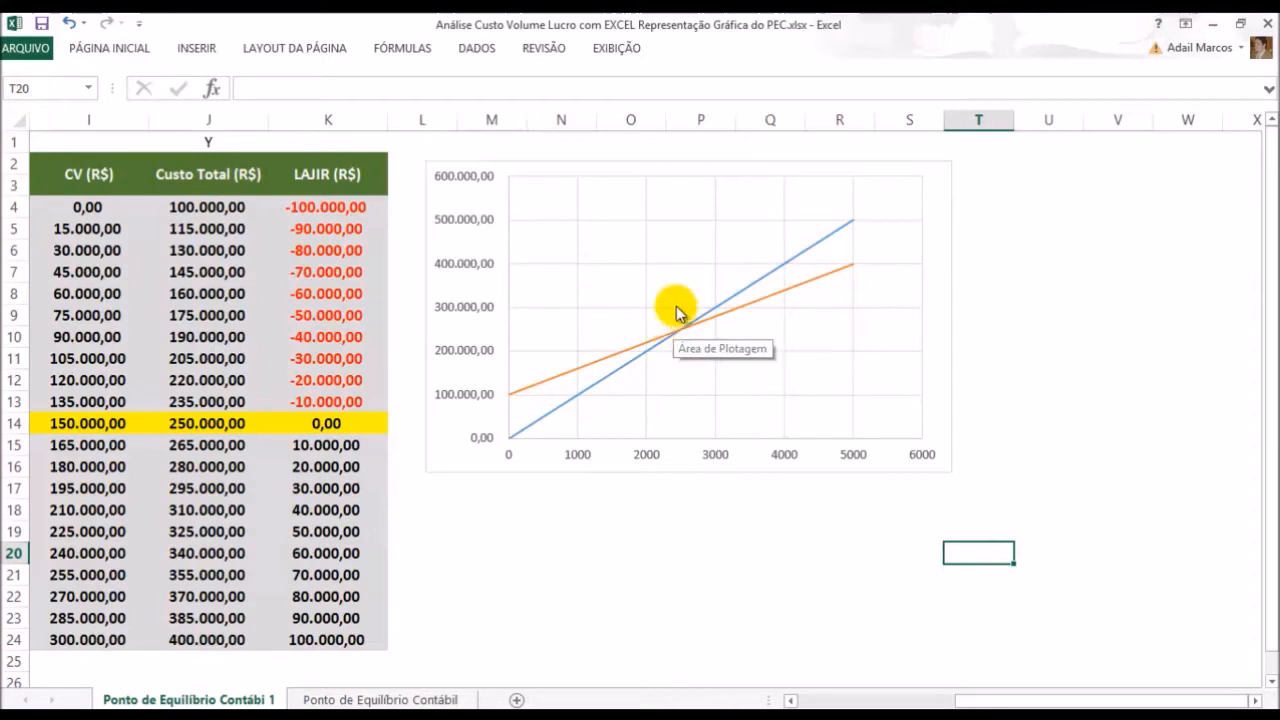
left_click(826, 167)
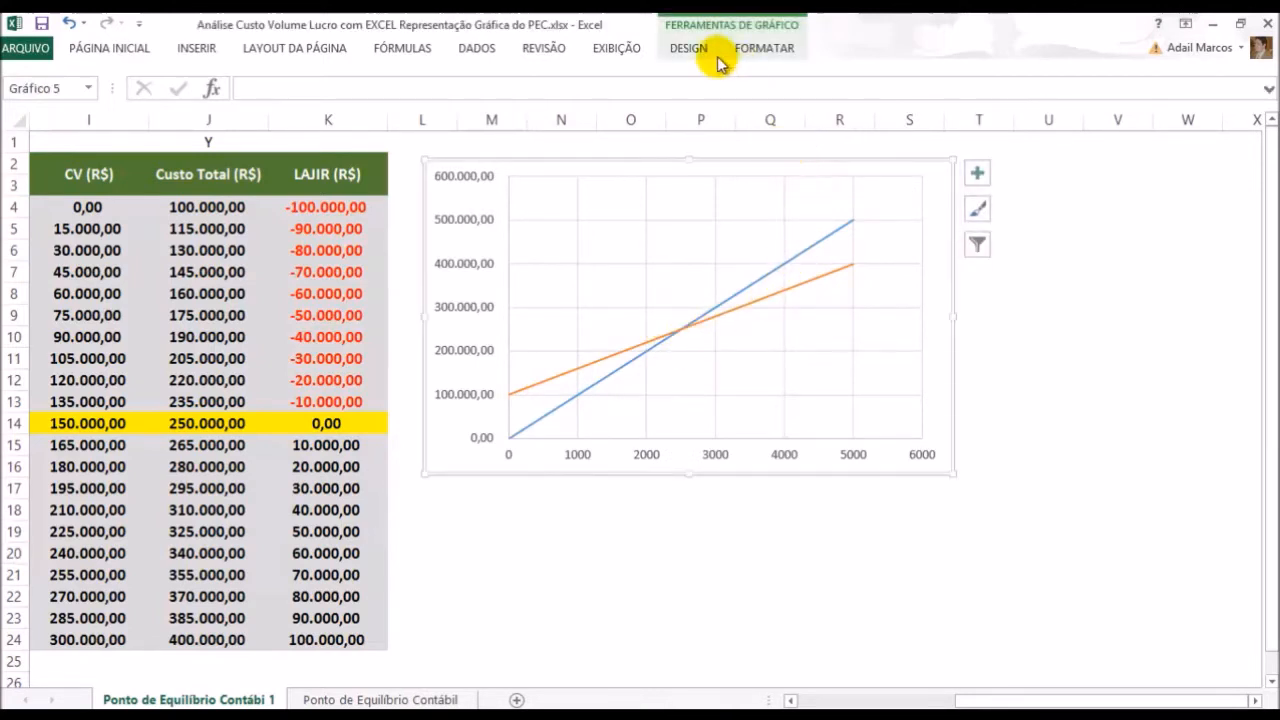
left_click(764, 47)
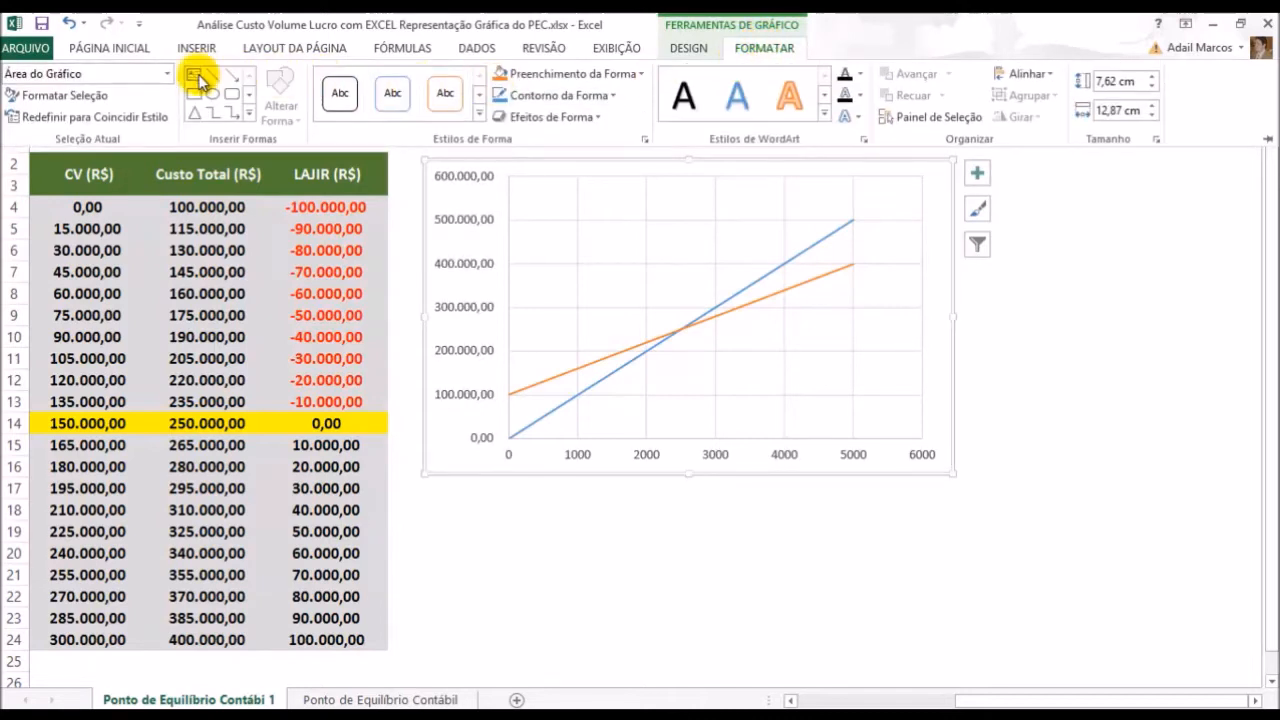
left_click(167, 74)
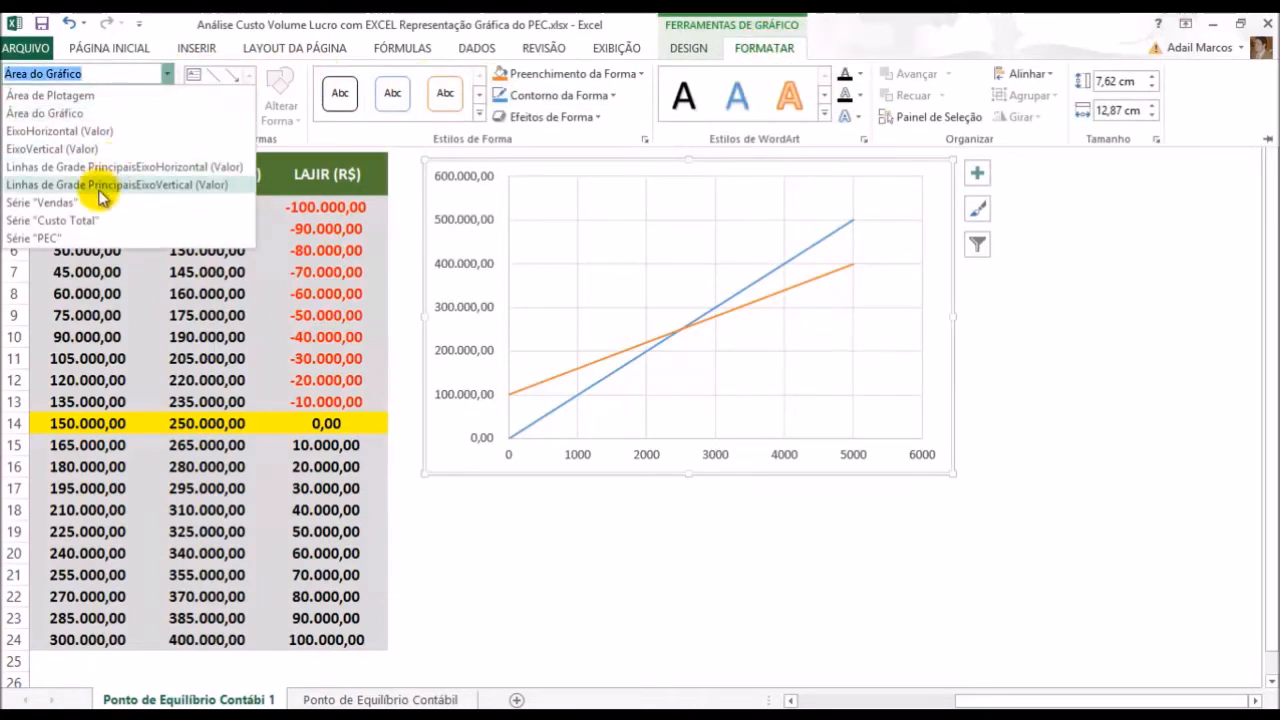
left_click(40, 238)
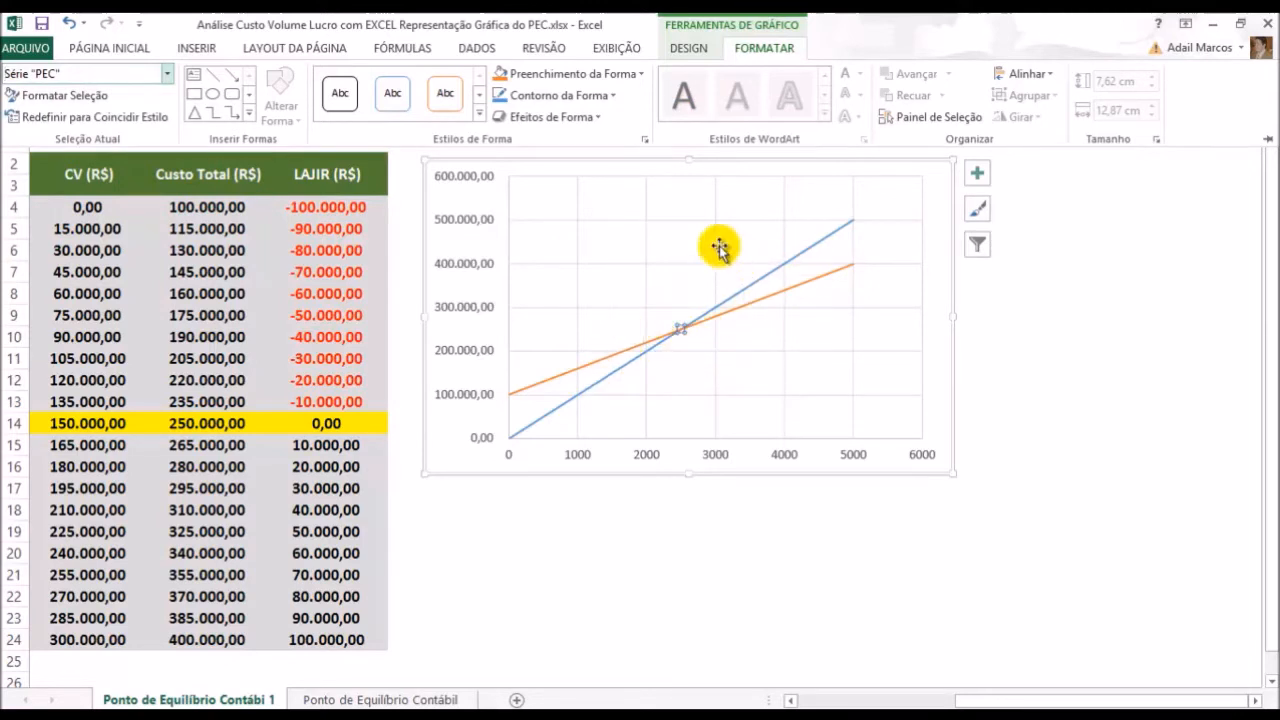
left_click(63, 97)
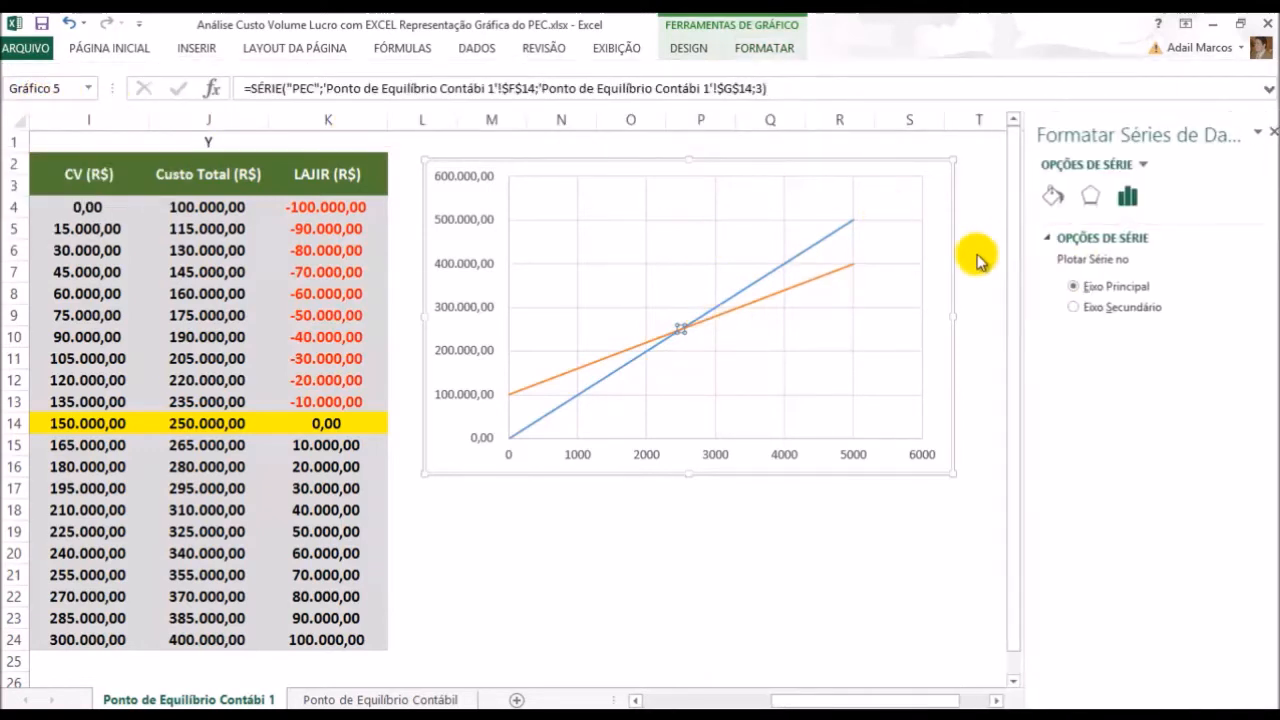
left_click(1040, 200)
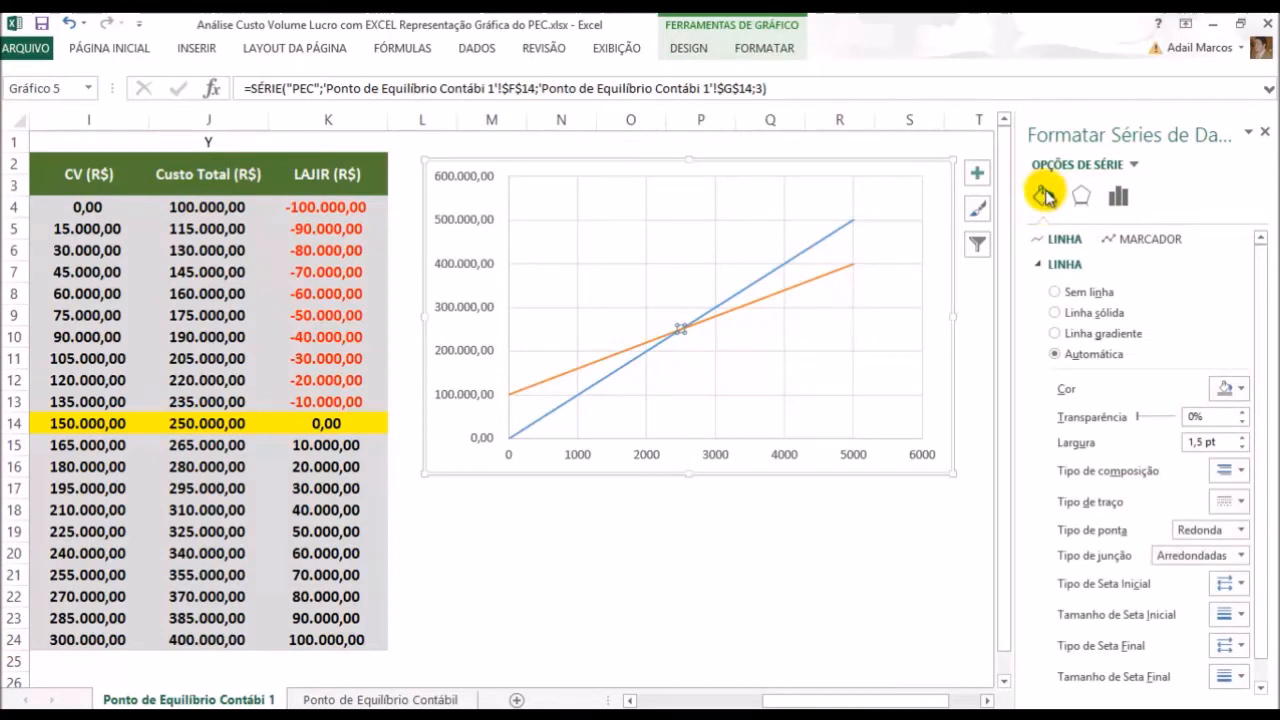
left_click(1145, 240)
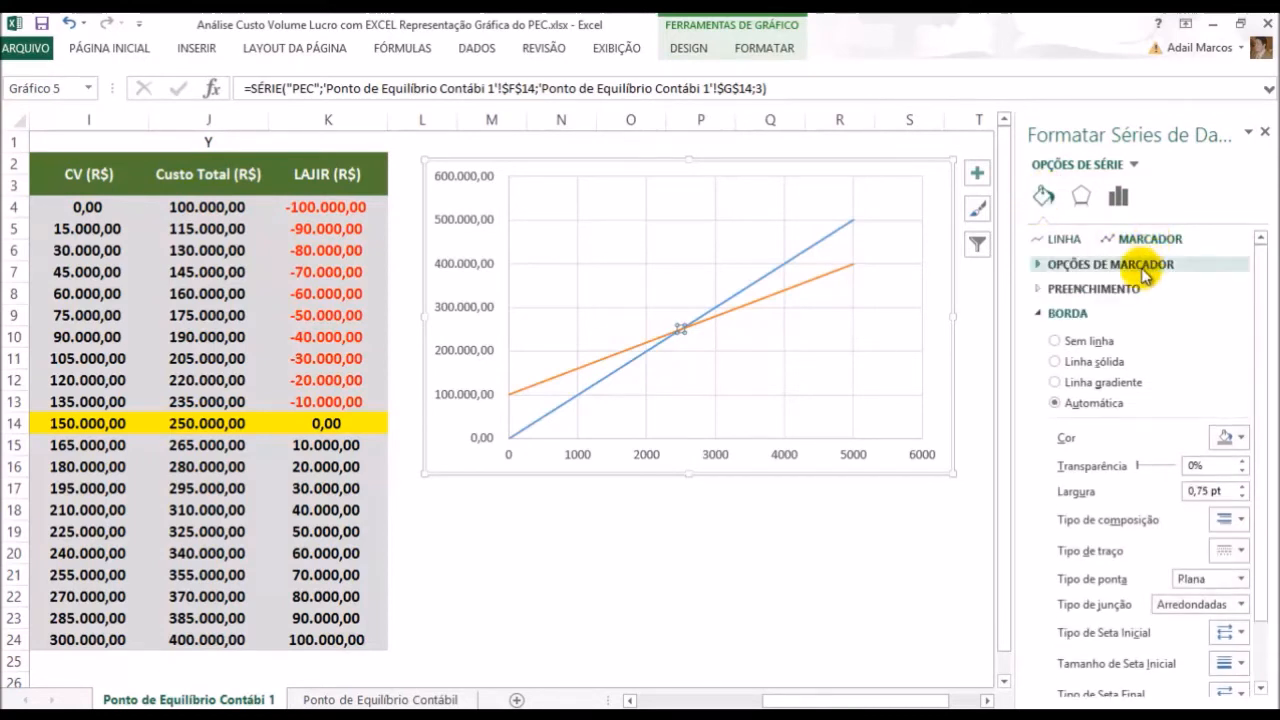
left_click(1143, 266)
left_click(1088, 332)
left_click(1150, 358)
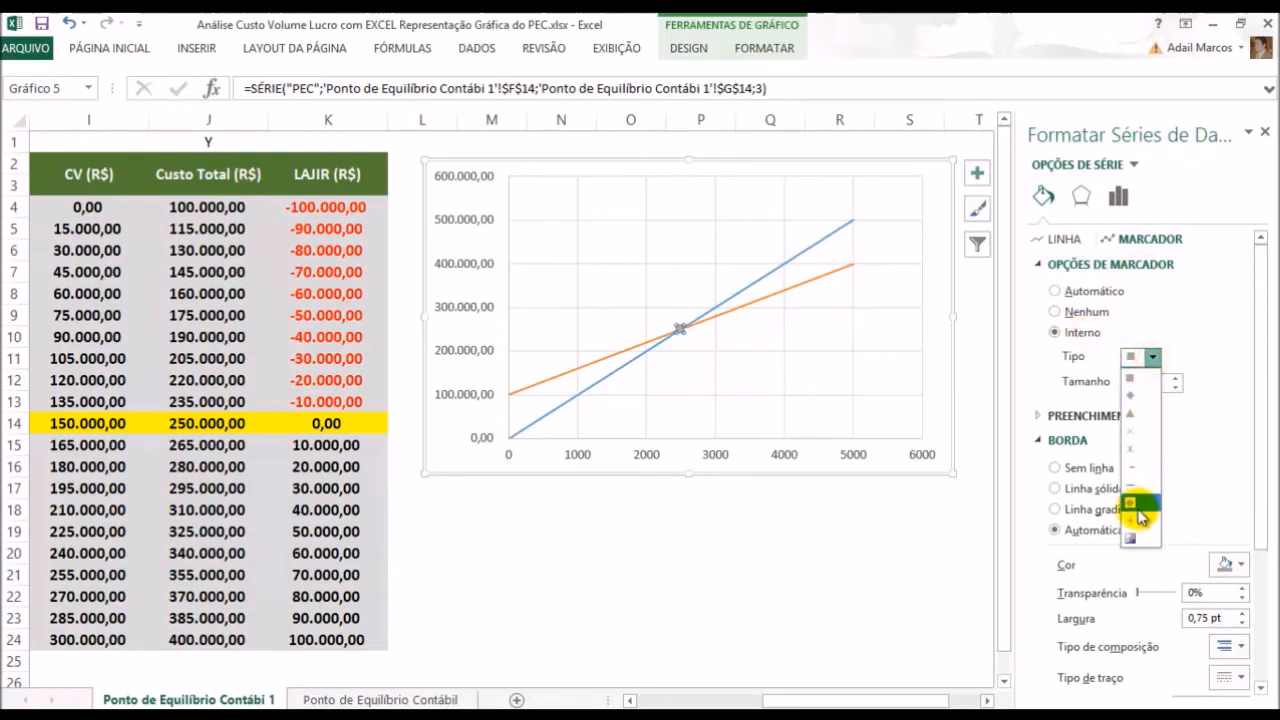
left_click(1137, 505)
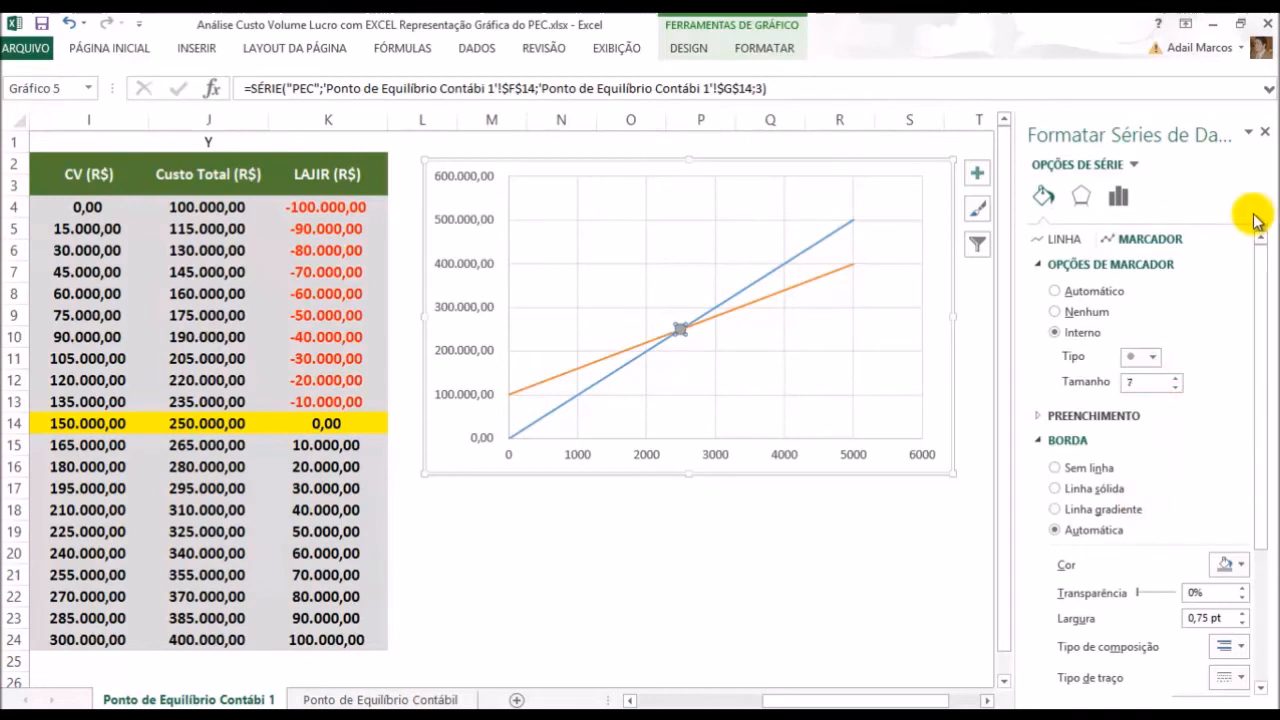
left_click(1263, 135)
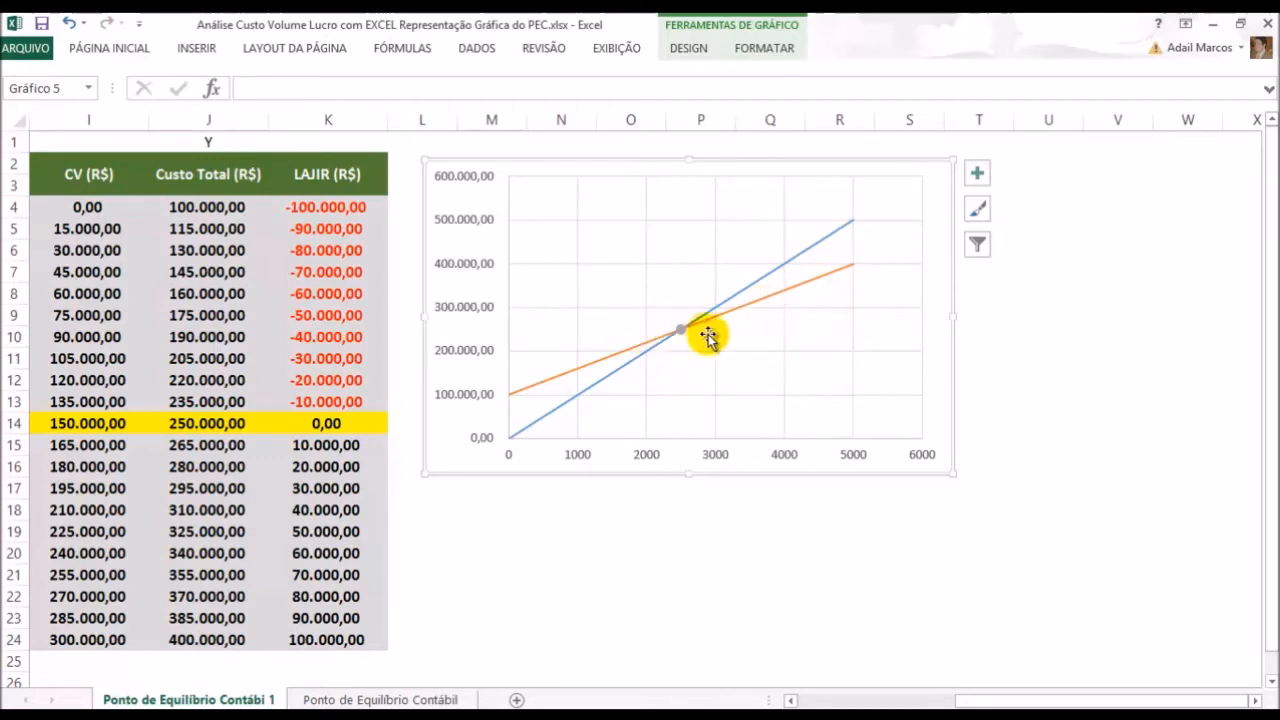
Enlarge the chart so it extends across to about the end of column U and down to about row 21
left_click_drag(950, 313, 1077, 343)
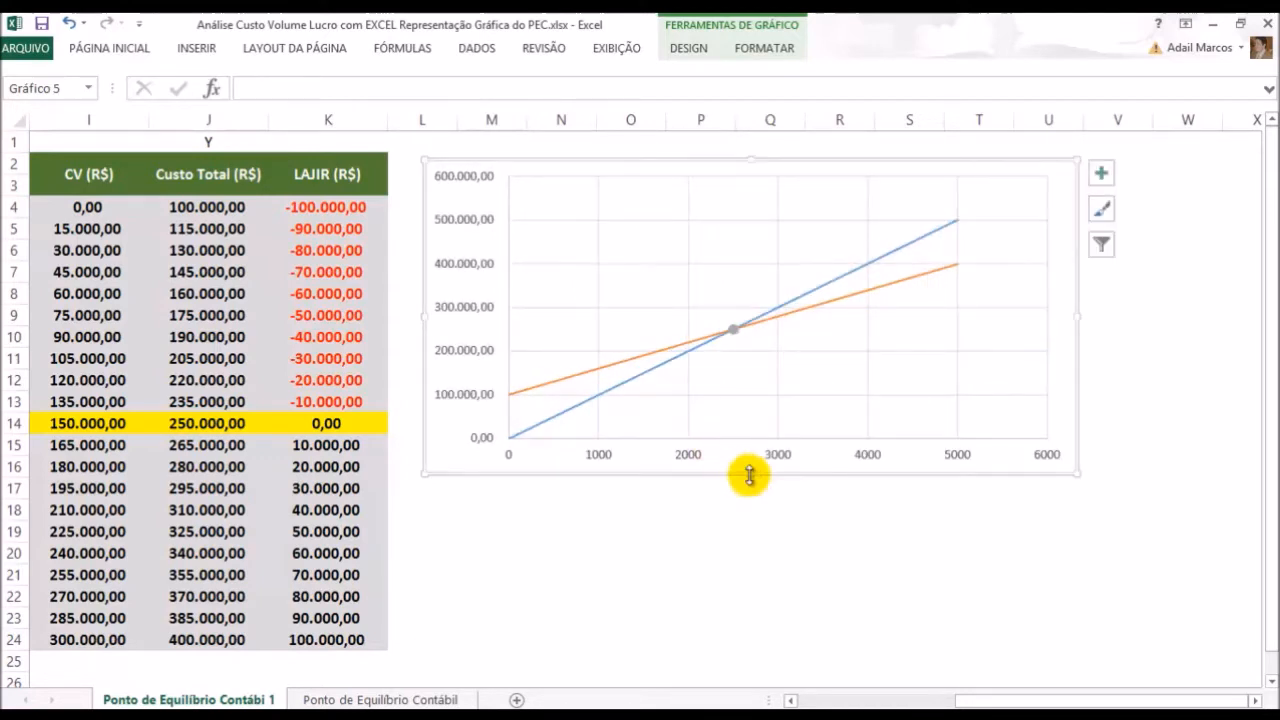
left_click_drag(749, 475, 747, 585)
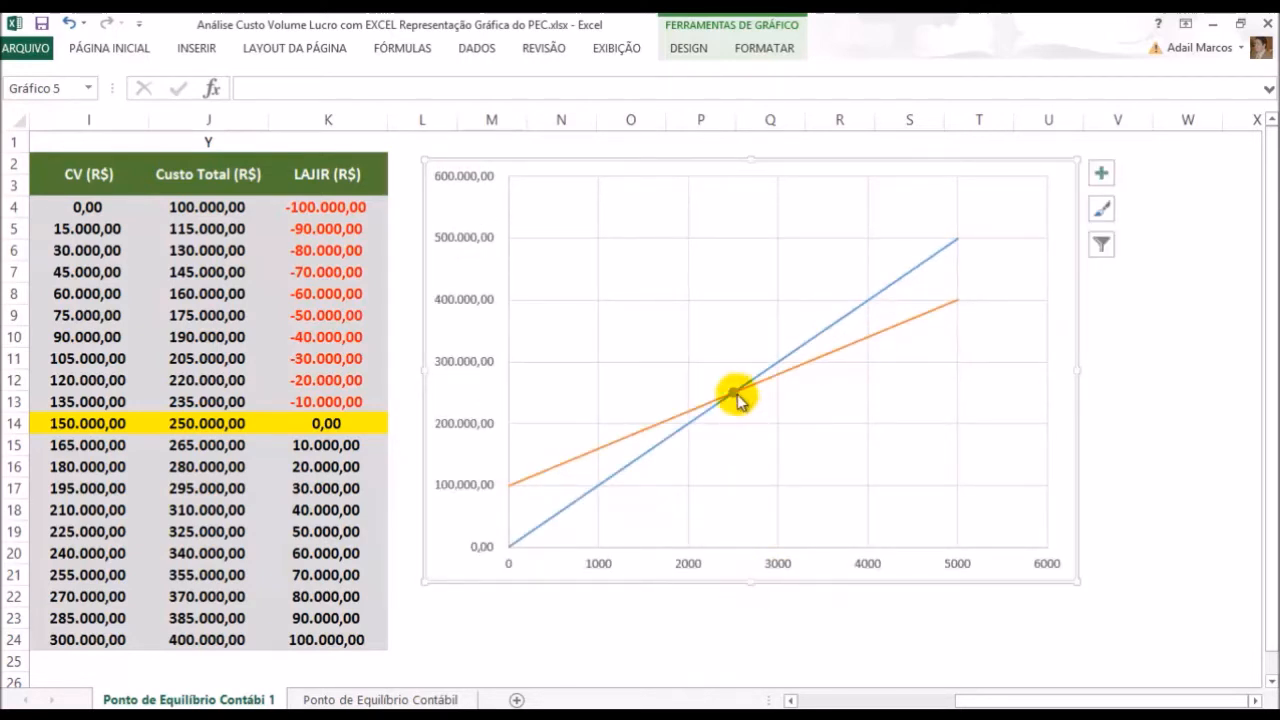
Add a data label to the PEC point showing series name, X value and Y value, each on a new line
mouse_move(731, 394)
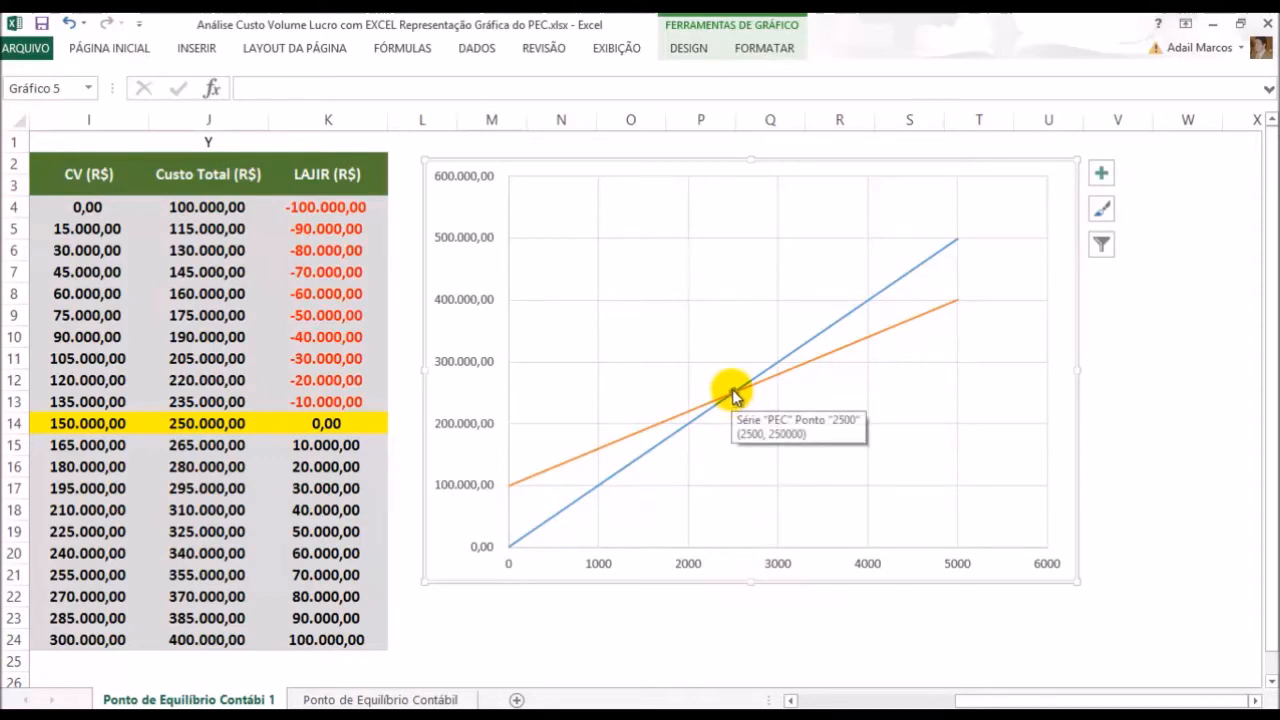
left_click(732, 394)
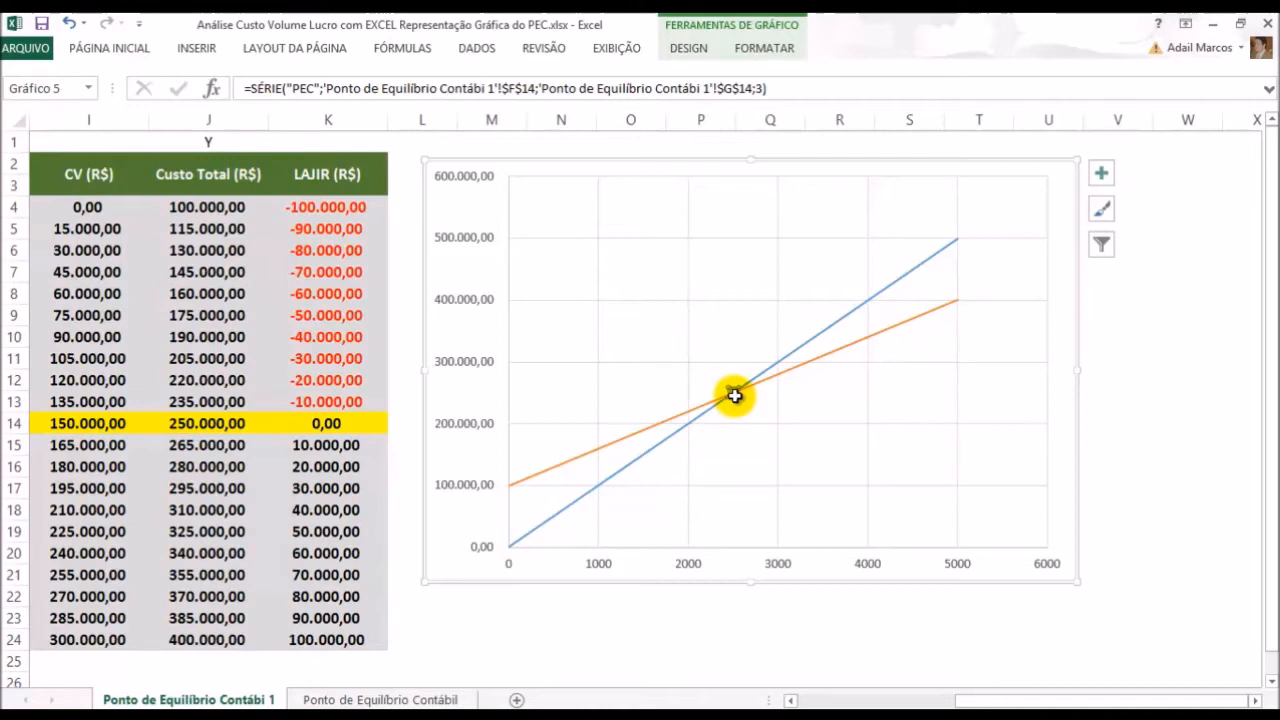
left_click(773, 55)
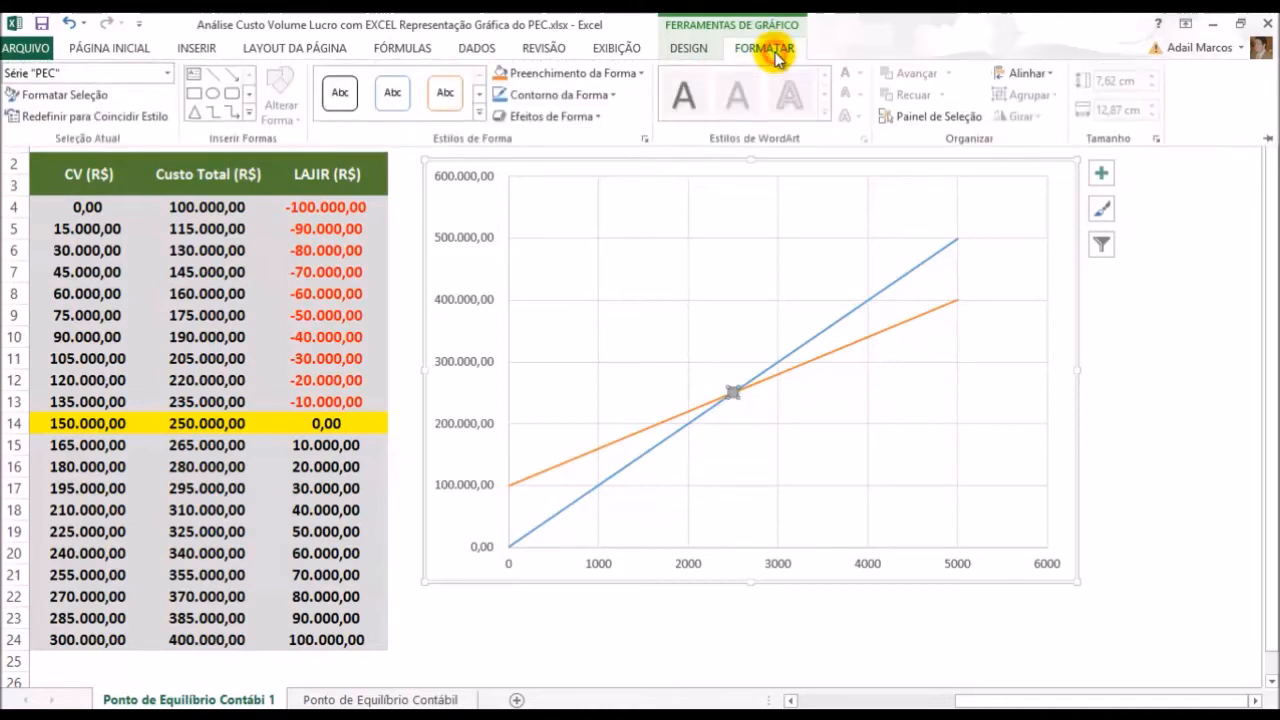
left_click(705, 53)
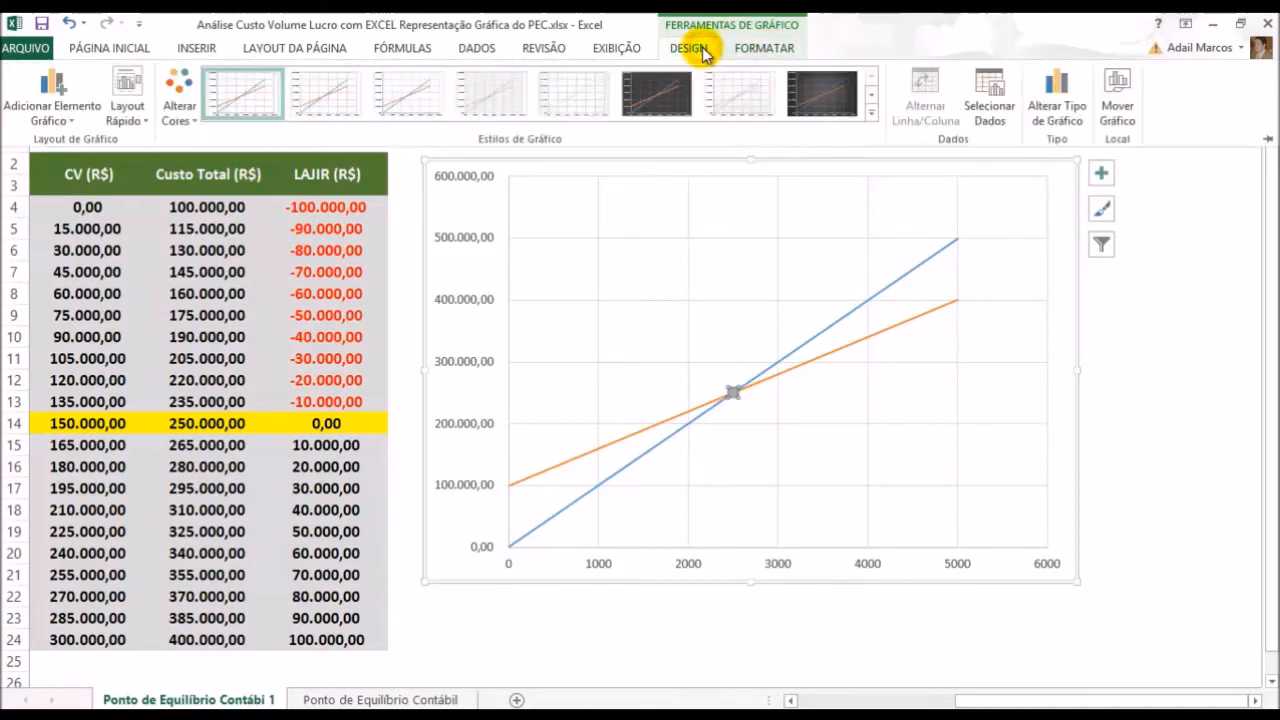
left_click(38, 112)
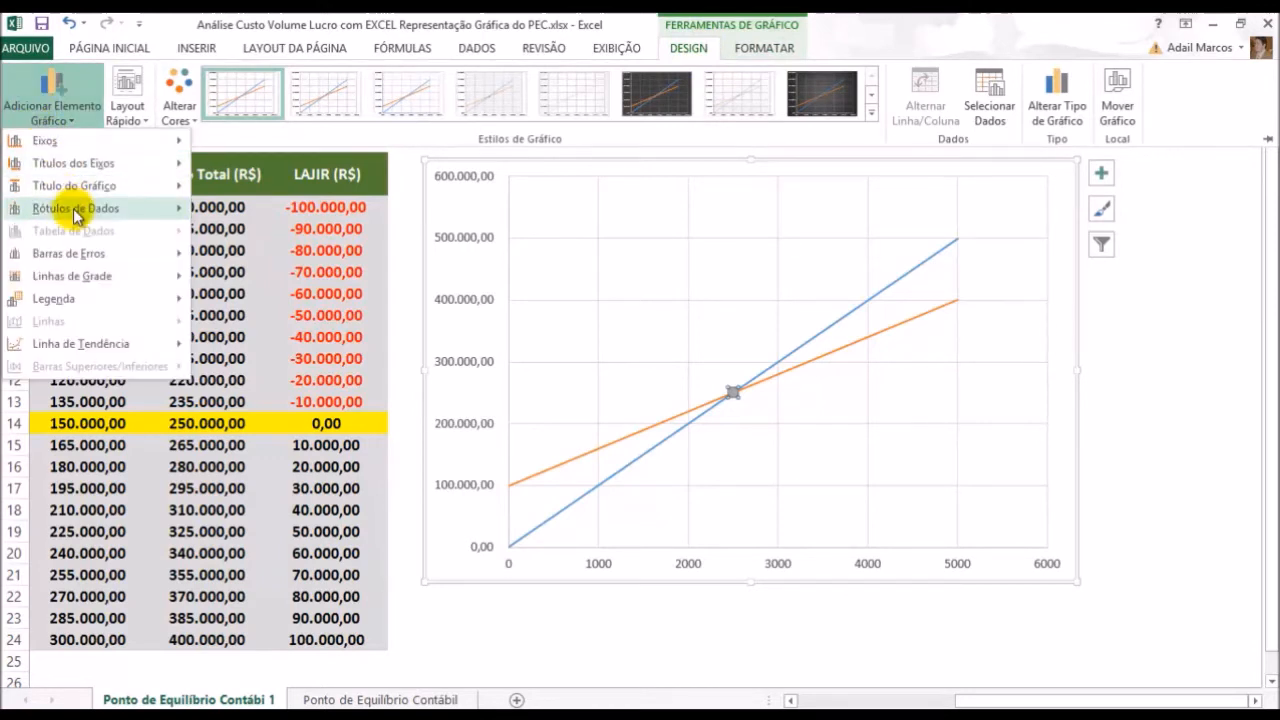
mouse_move(45, 208)
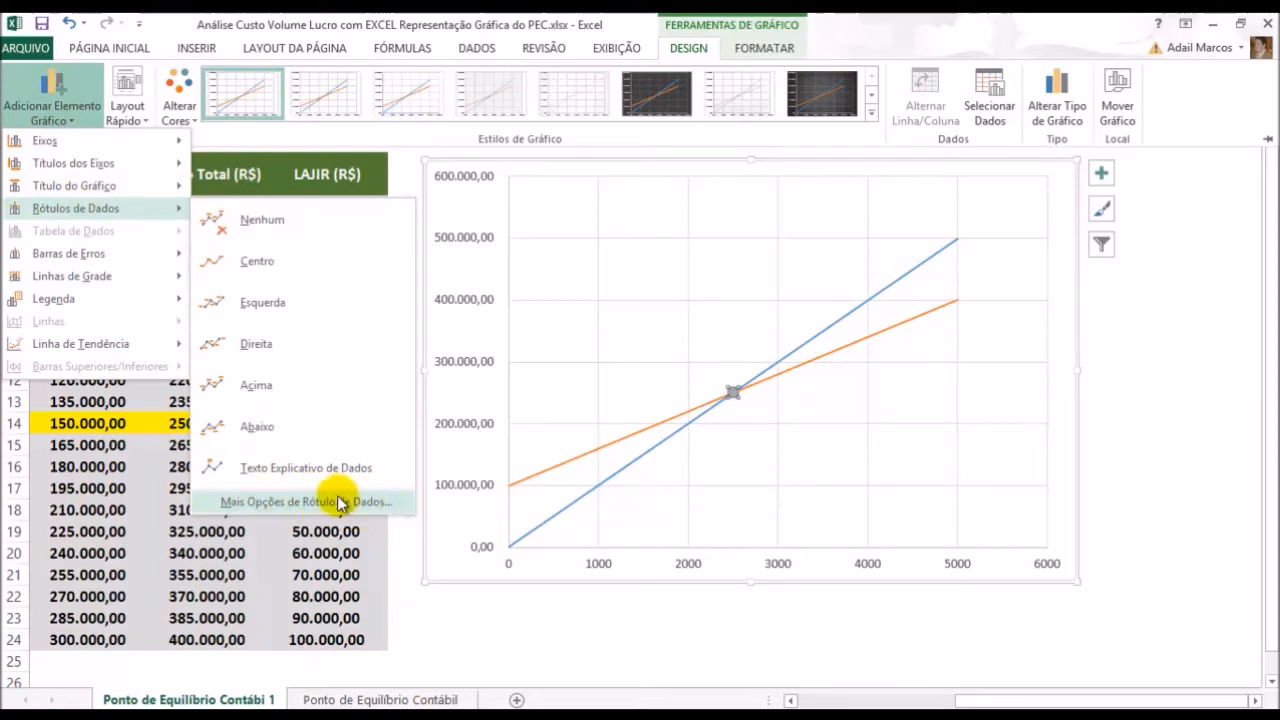
left_click(286, 501)
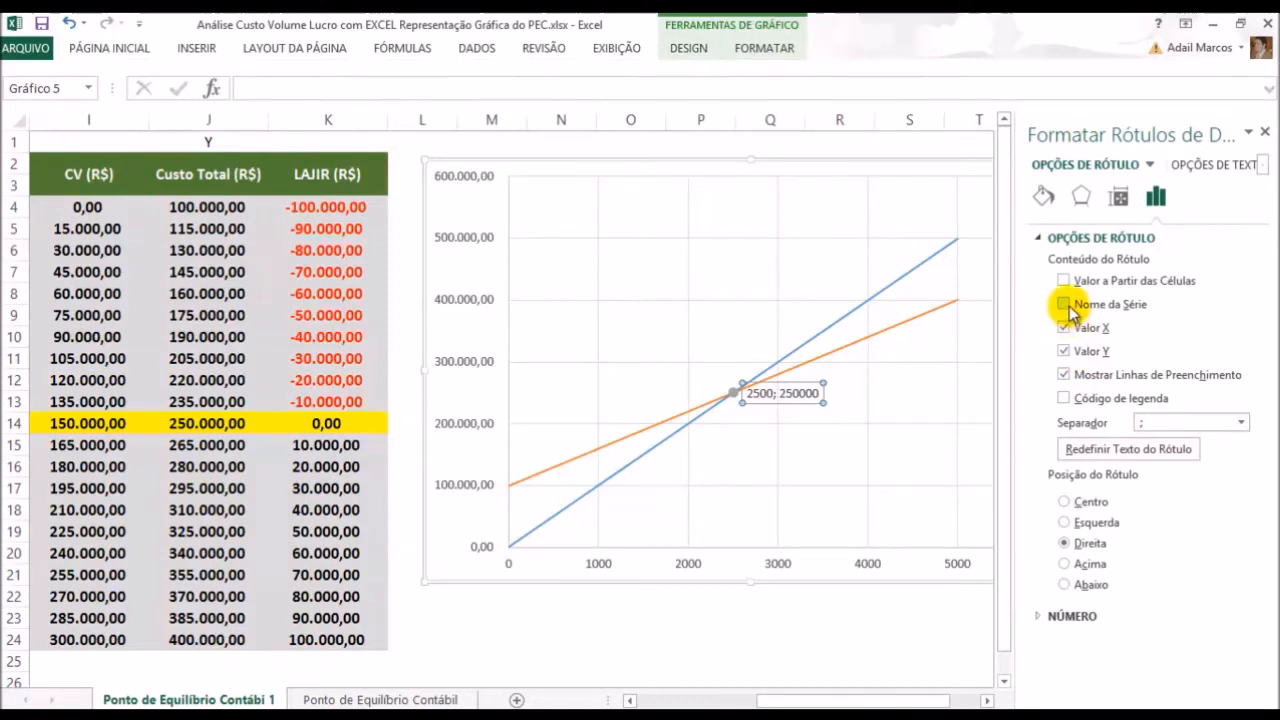
left_click(1241, 423)
left_click(1218, 494)
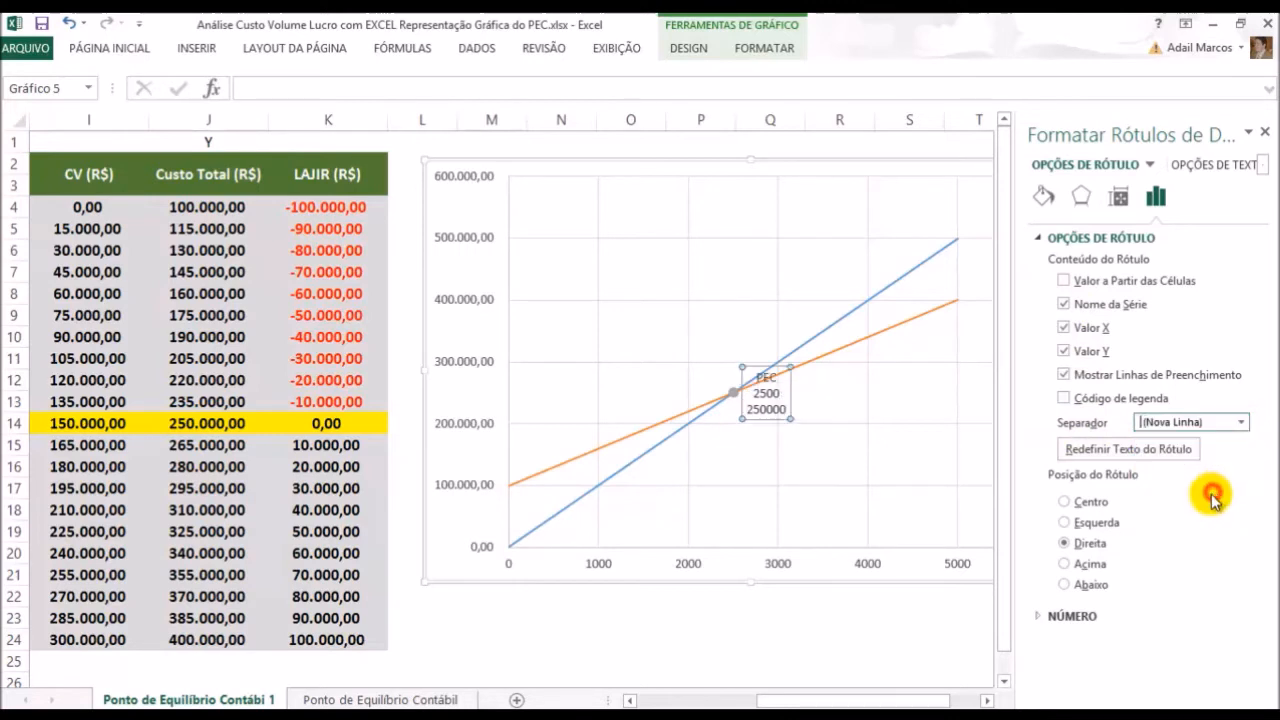
Move the PEC data label to the clear area above and left of the break-even point
left_click_drag(765, 418, 684, 369)
left_click(1265, 131)
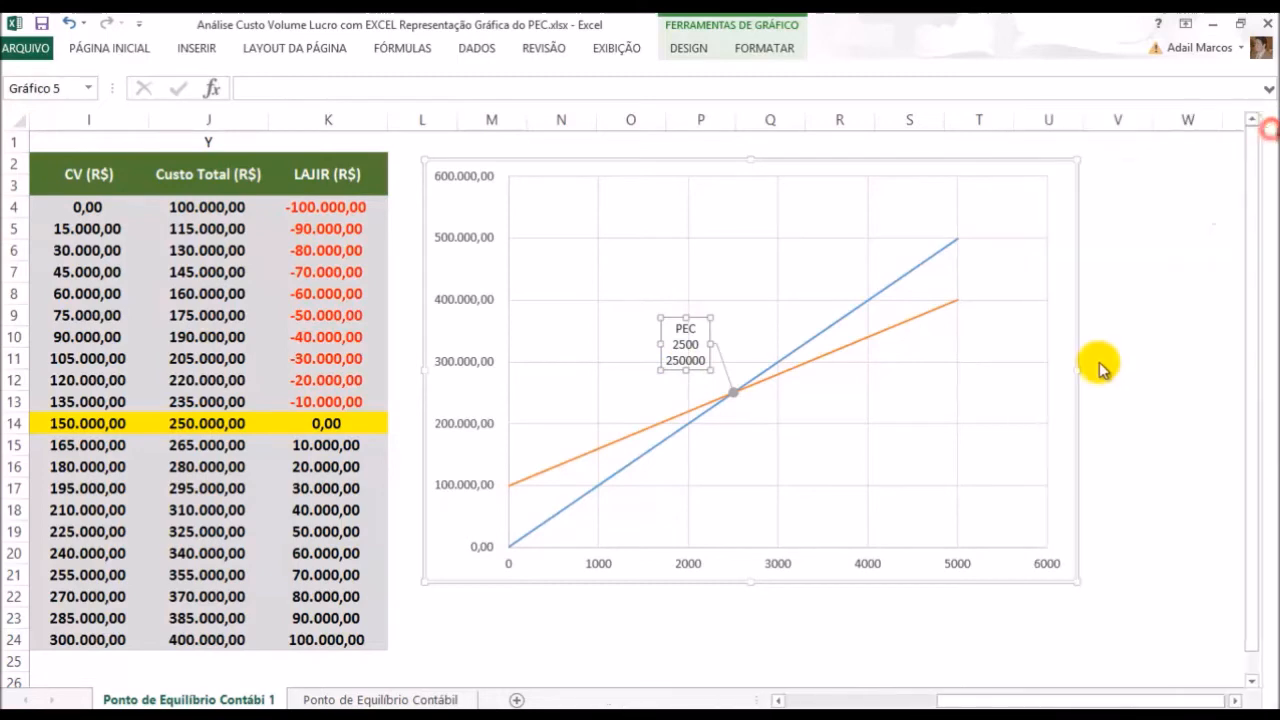
left_click(1143, 319)
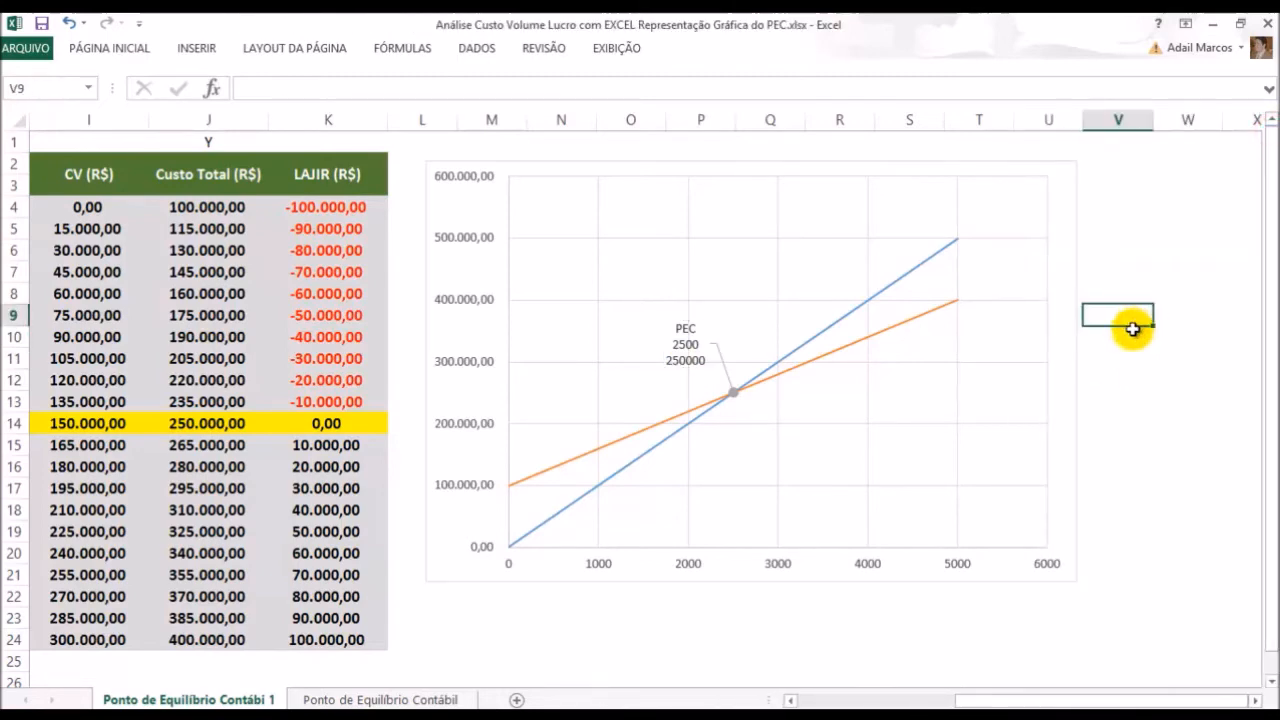
Delete the chart's major horizontal and vertical gridlines
scroll(1133, 329, "down", 1, "ctrl")
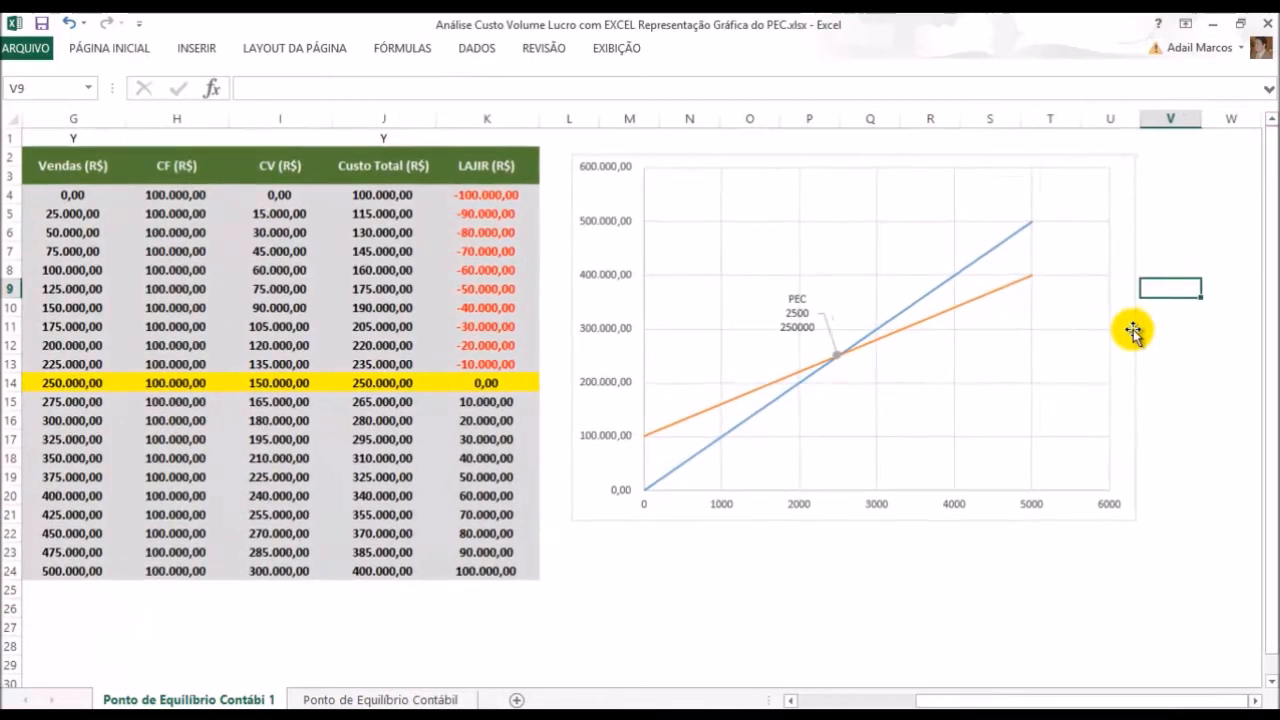
left_click(1256, 701)
left_click(1256, 701)
left_click(1256, 701)
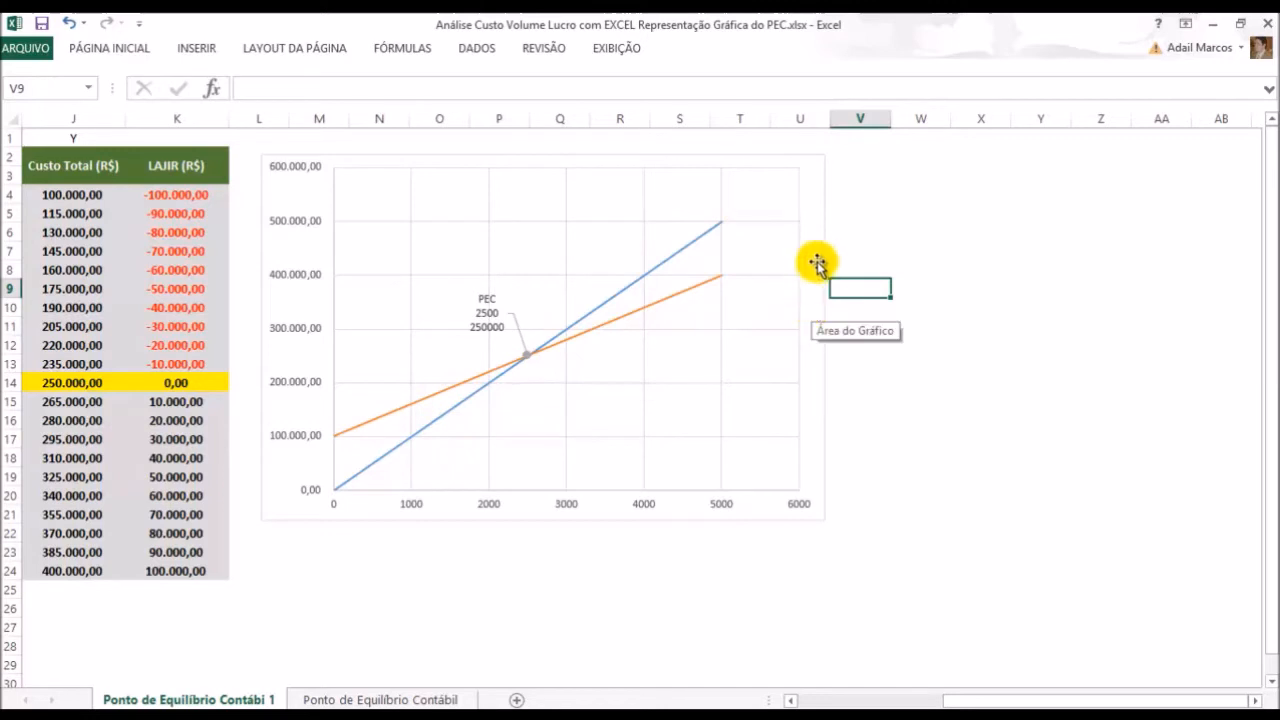
right_click(754, 229)
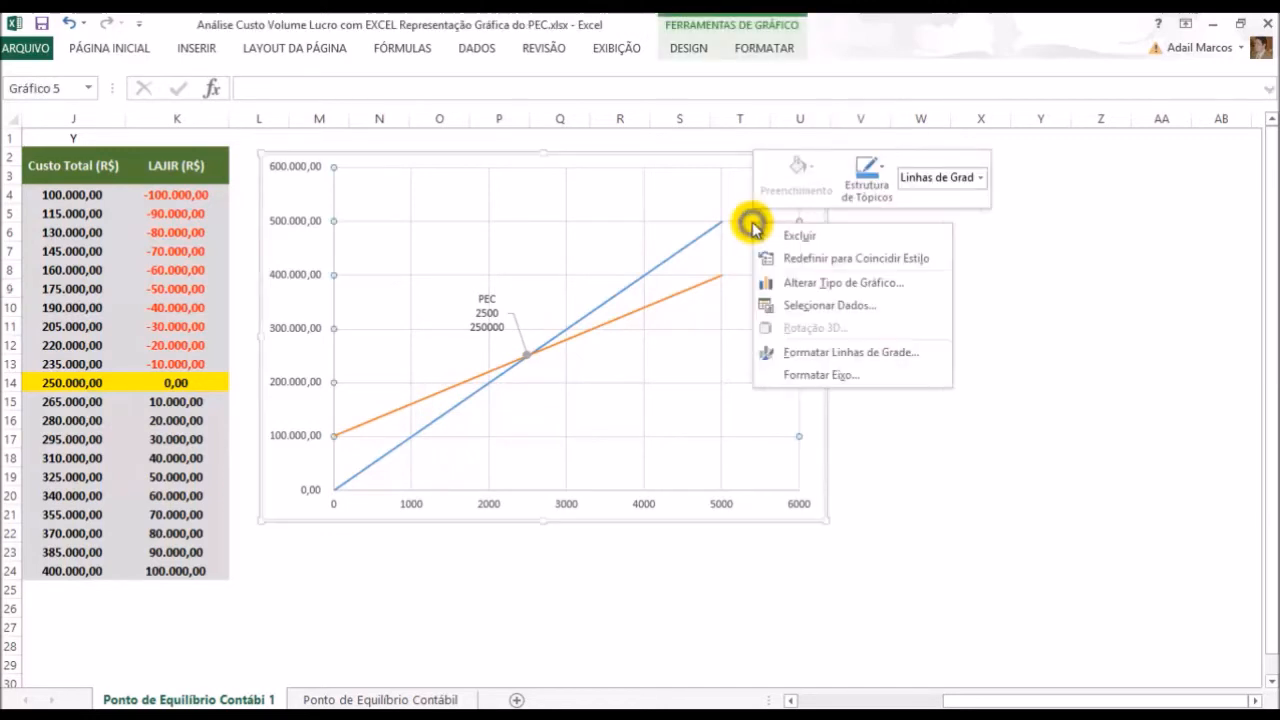
right_click(614, 228)
left_click(645, 233)
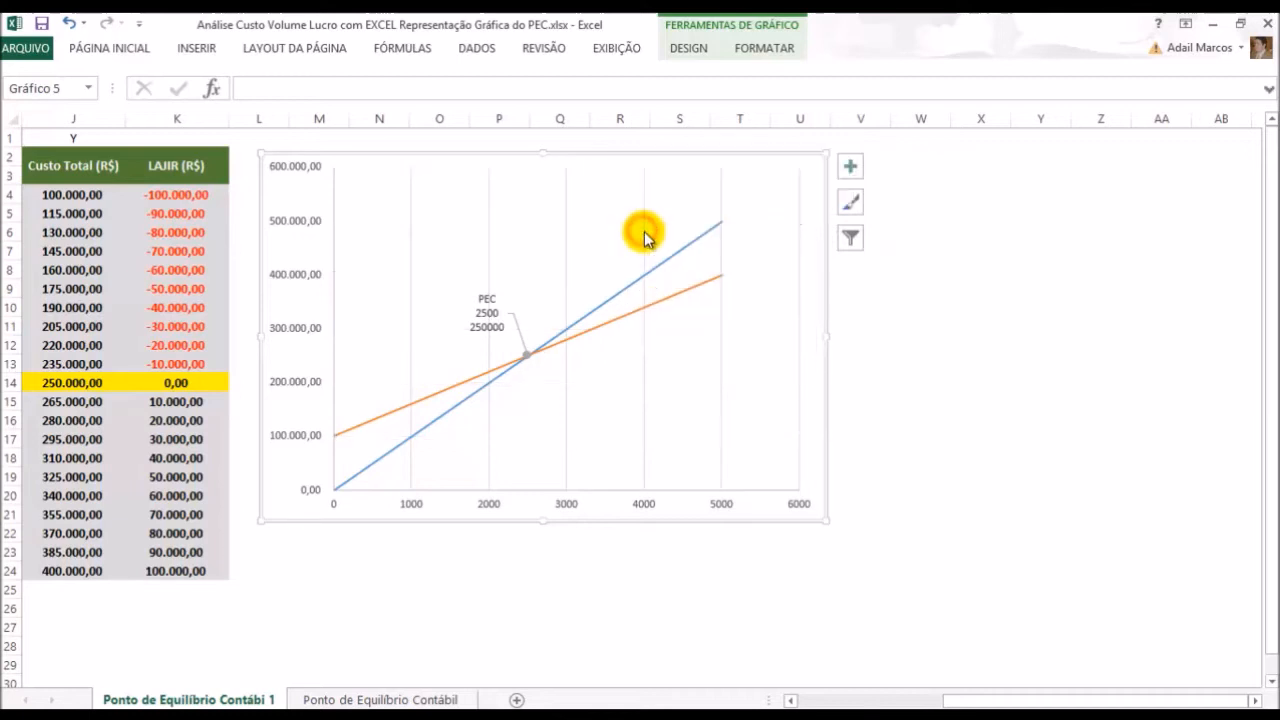
right_click(648, 233)
left_click(662, 248)
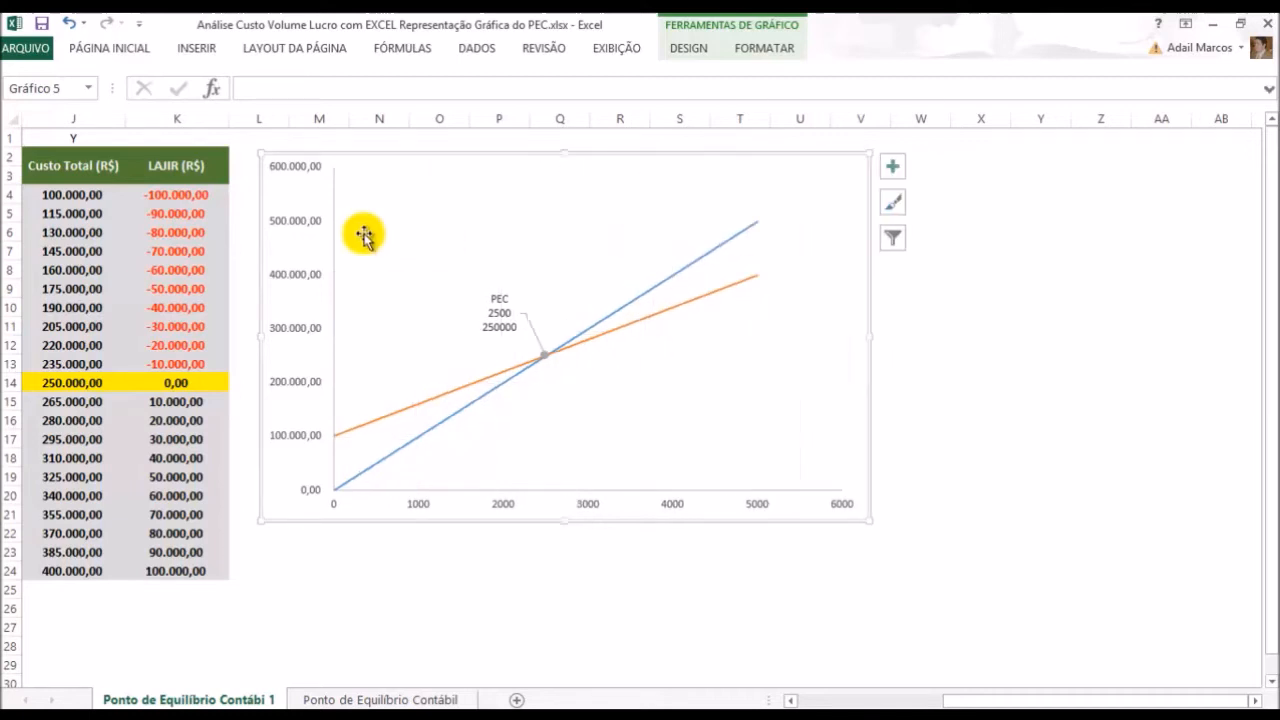
Format the vertical axis numbers with 0 decimal places
right_click(314, 223)
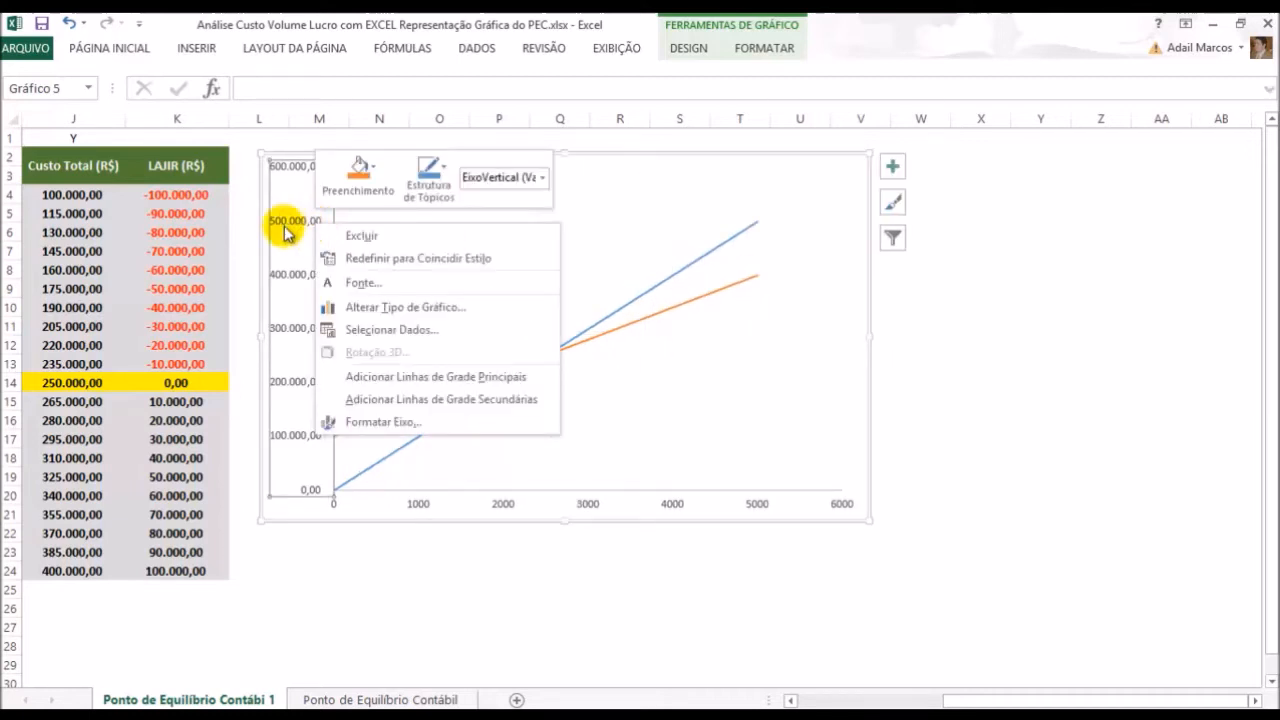
left_click(345, 421)
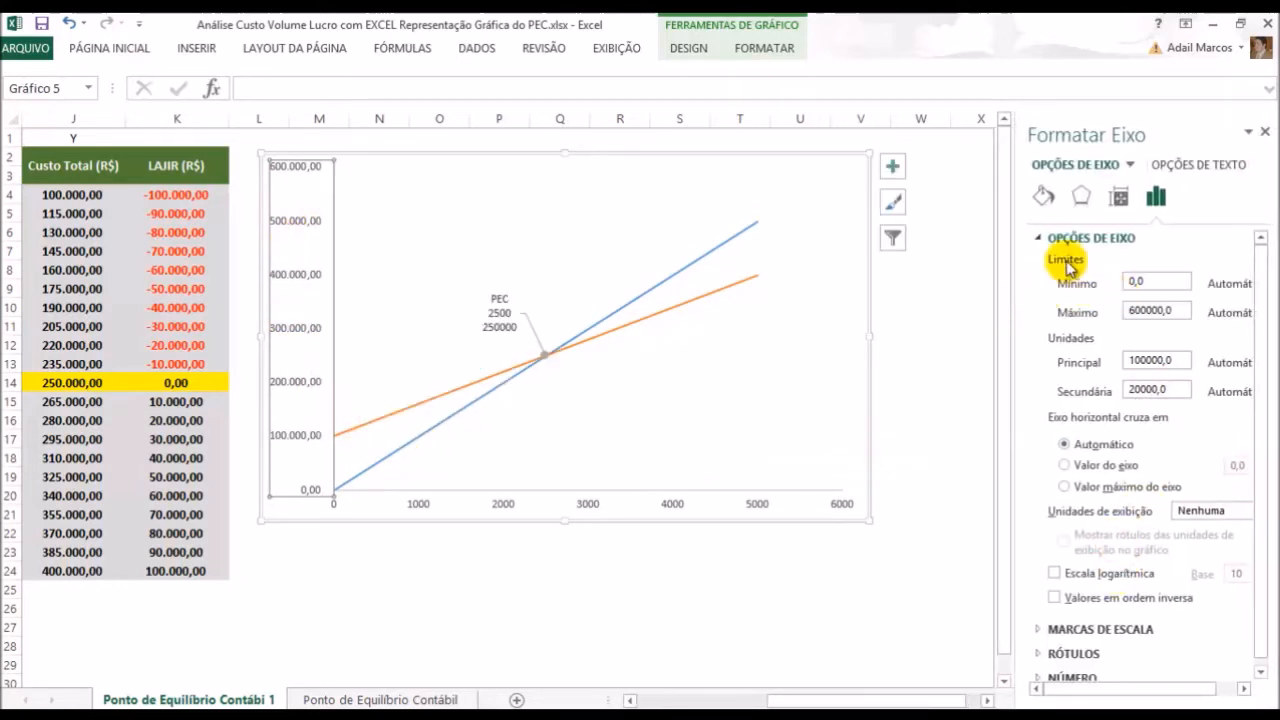
left_click(1071, 239)
left_click(1072, 312)
double_click(1168, 381)
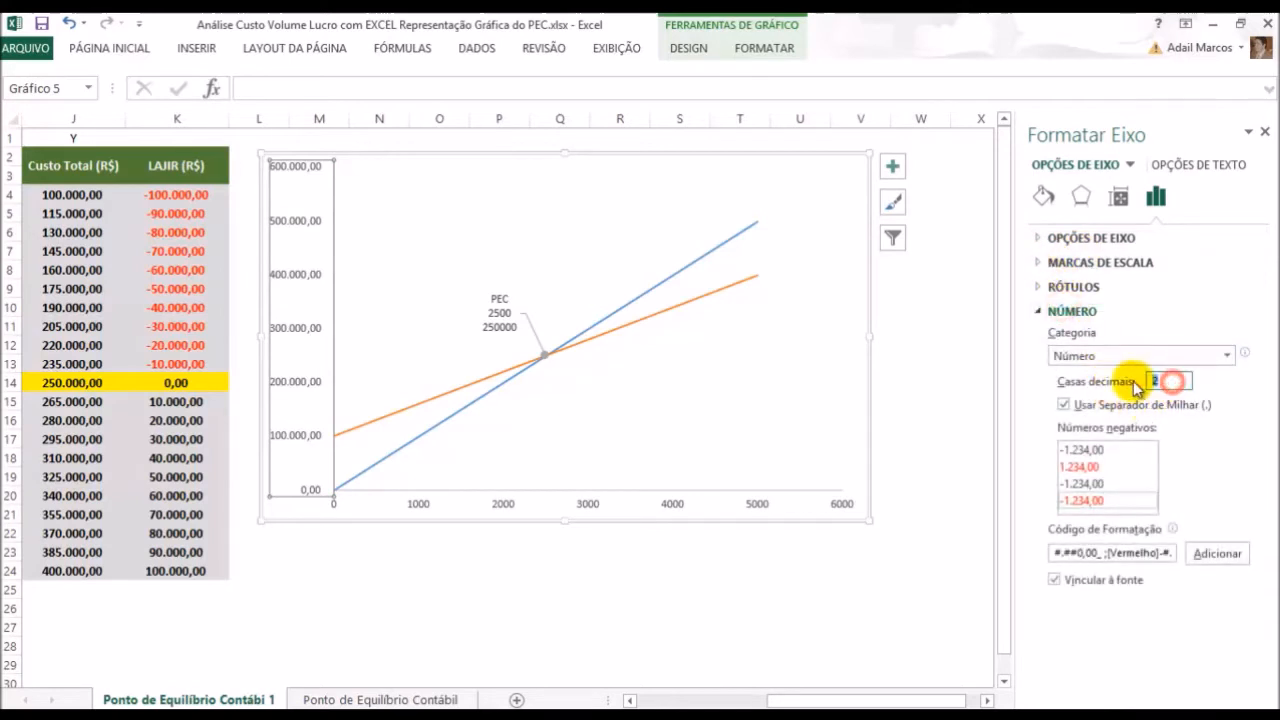
type("0")
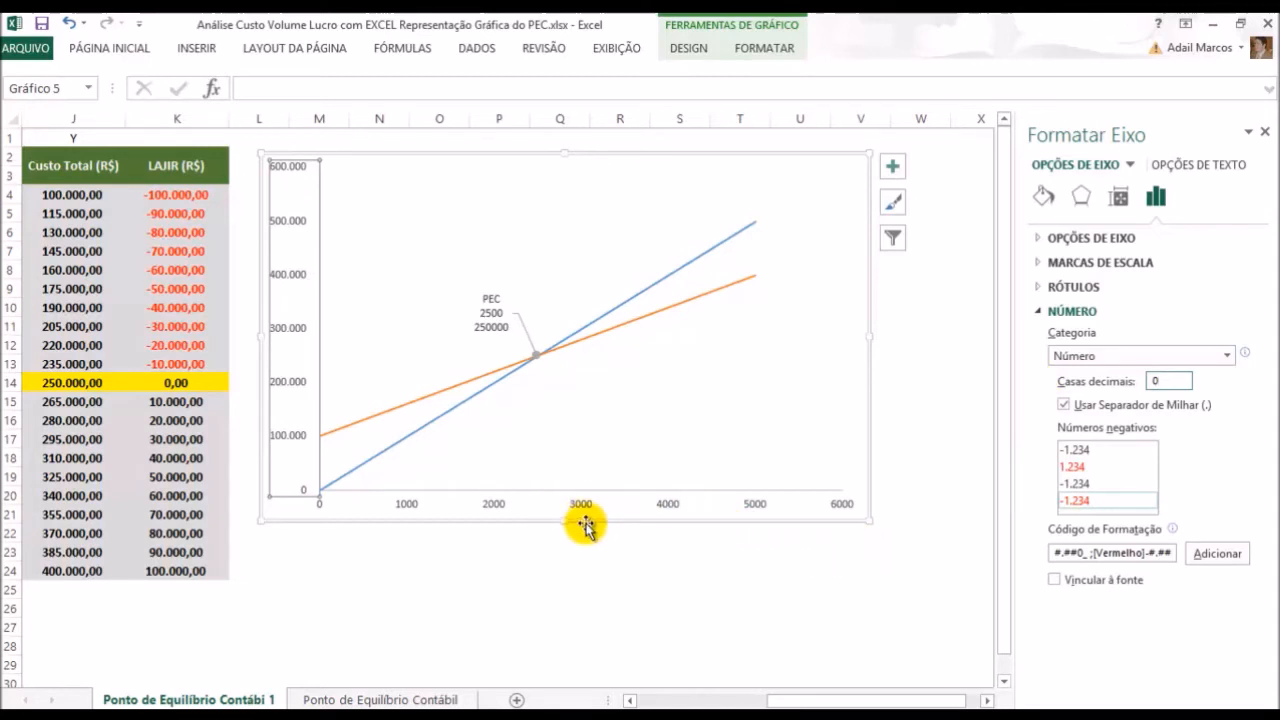
Add a title to the chart's horizontal axis
left_click(516, 163)
left_click(692, 55)
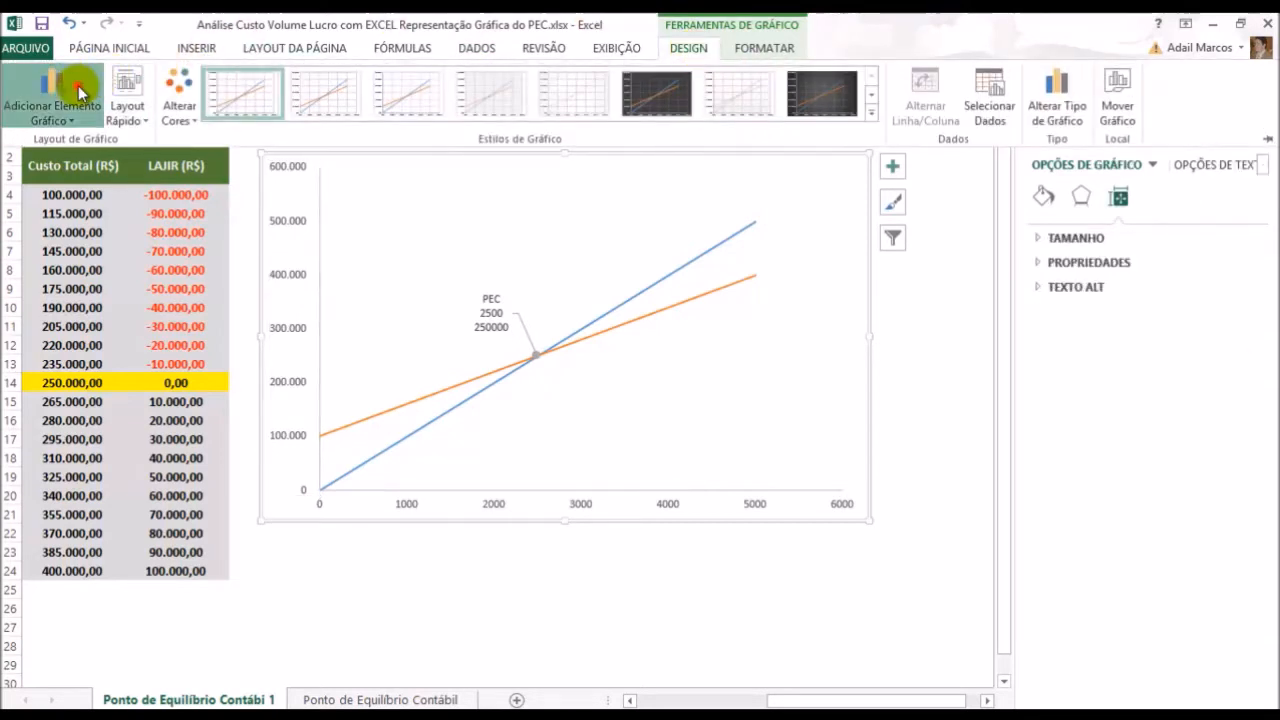
left_click(80, 92)
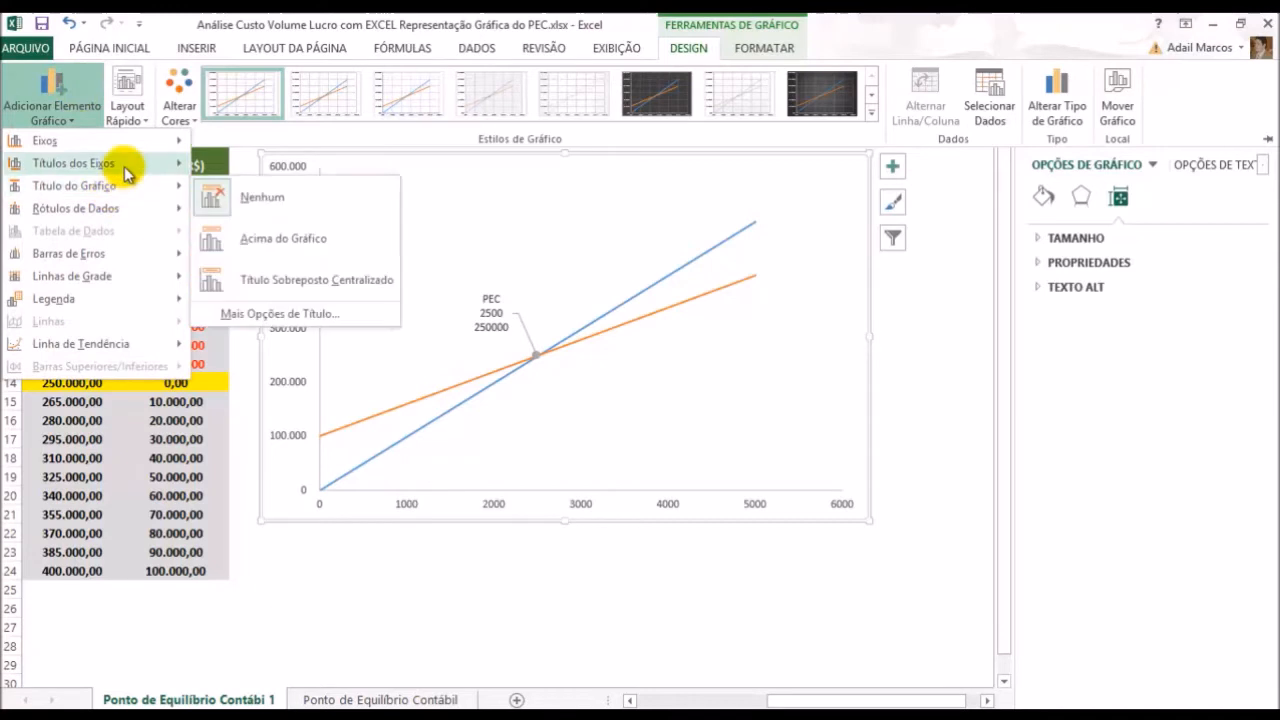
mouse_move(128, 173)
left_click(249, 177)
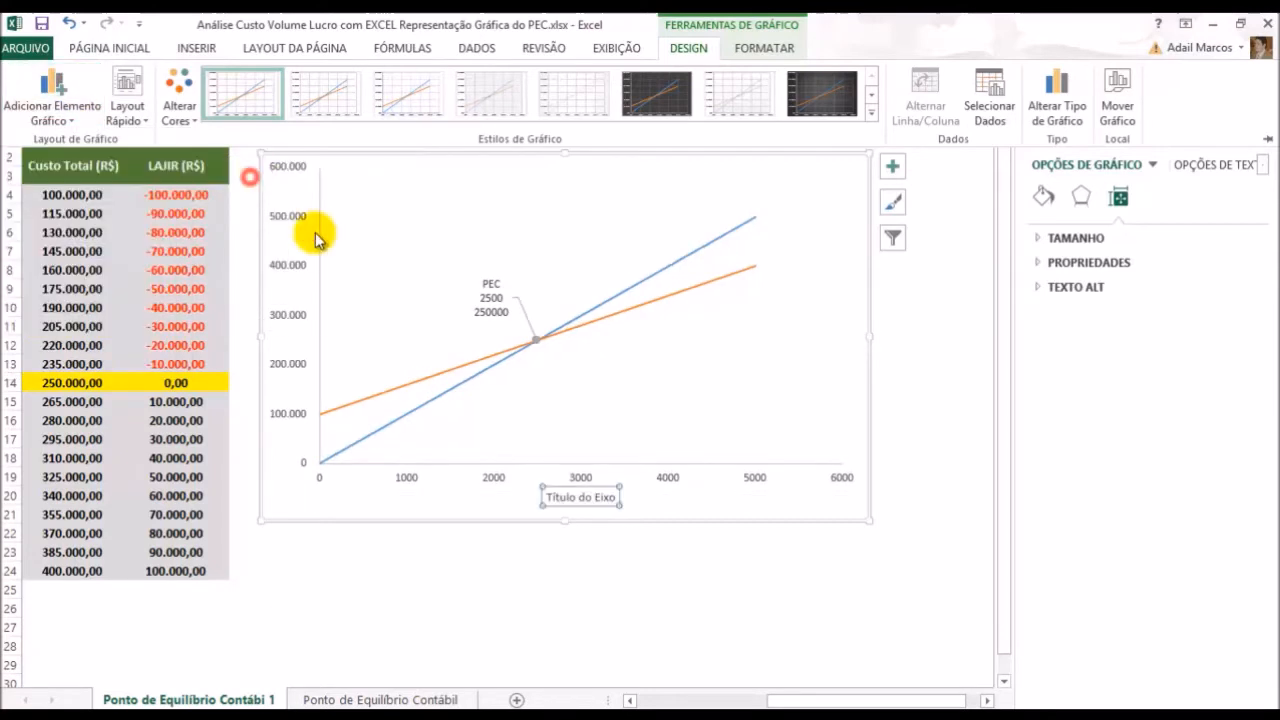
Set the horizontal axis title text to "Nível de Atividade (Q)"
left_click(605, 500)
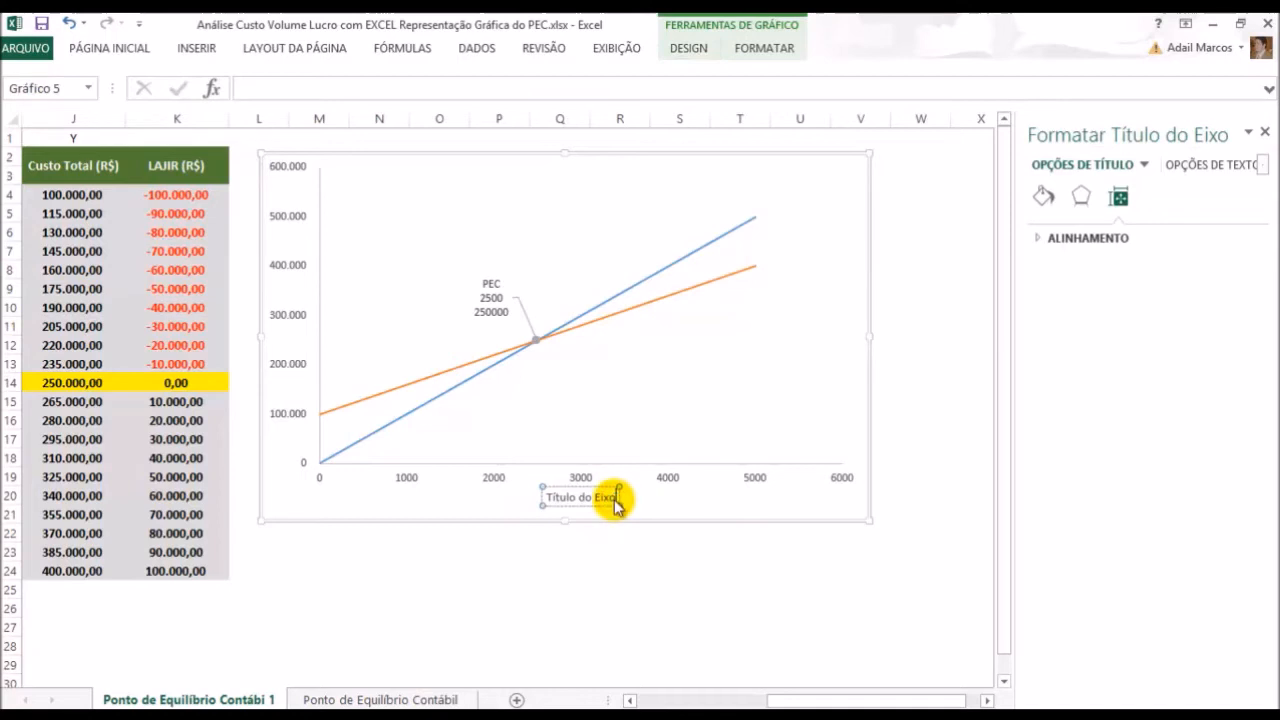
type("Nível")
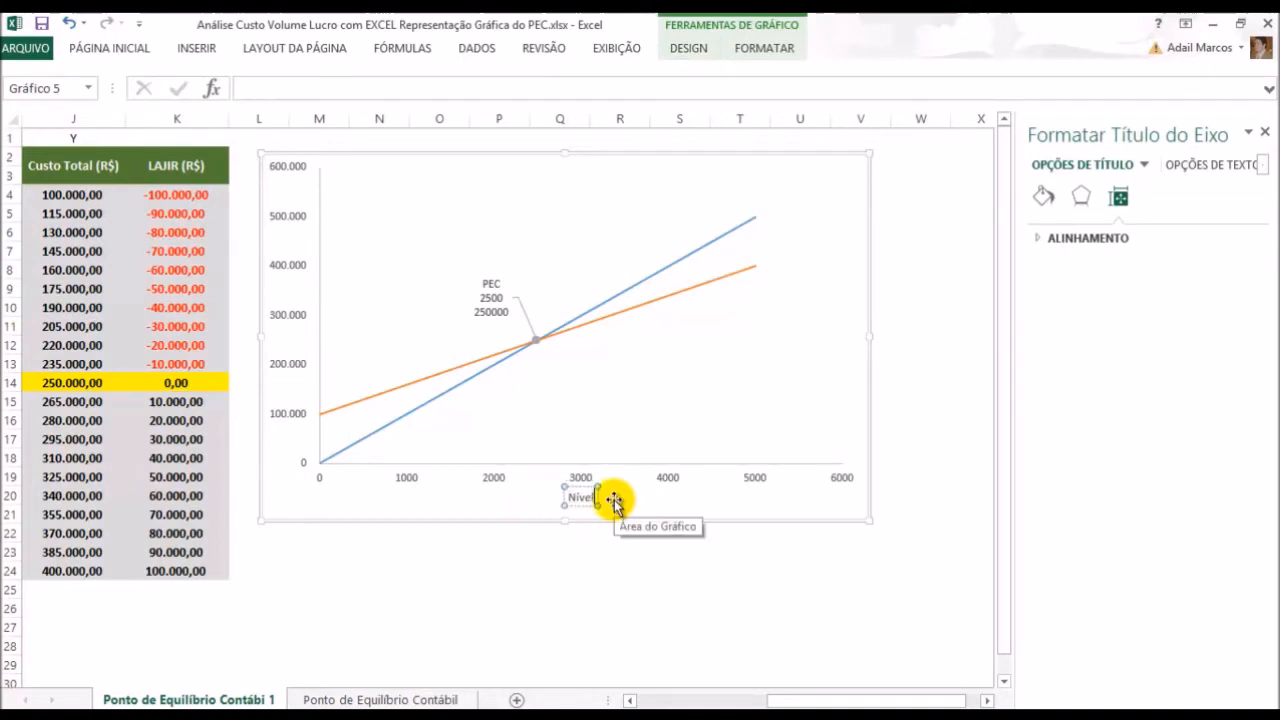
type(" de Atividade (Q")
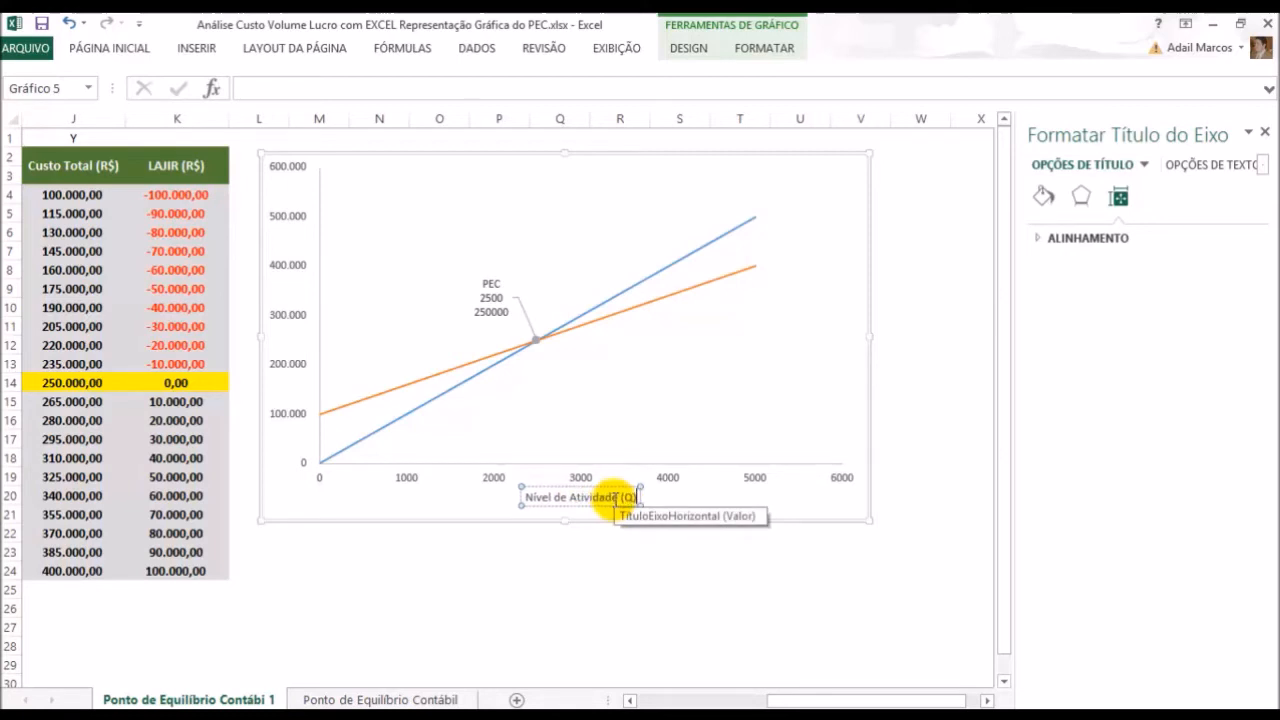
left_click(697, 508)
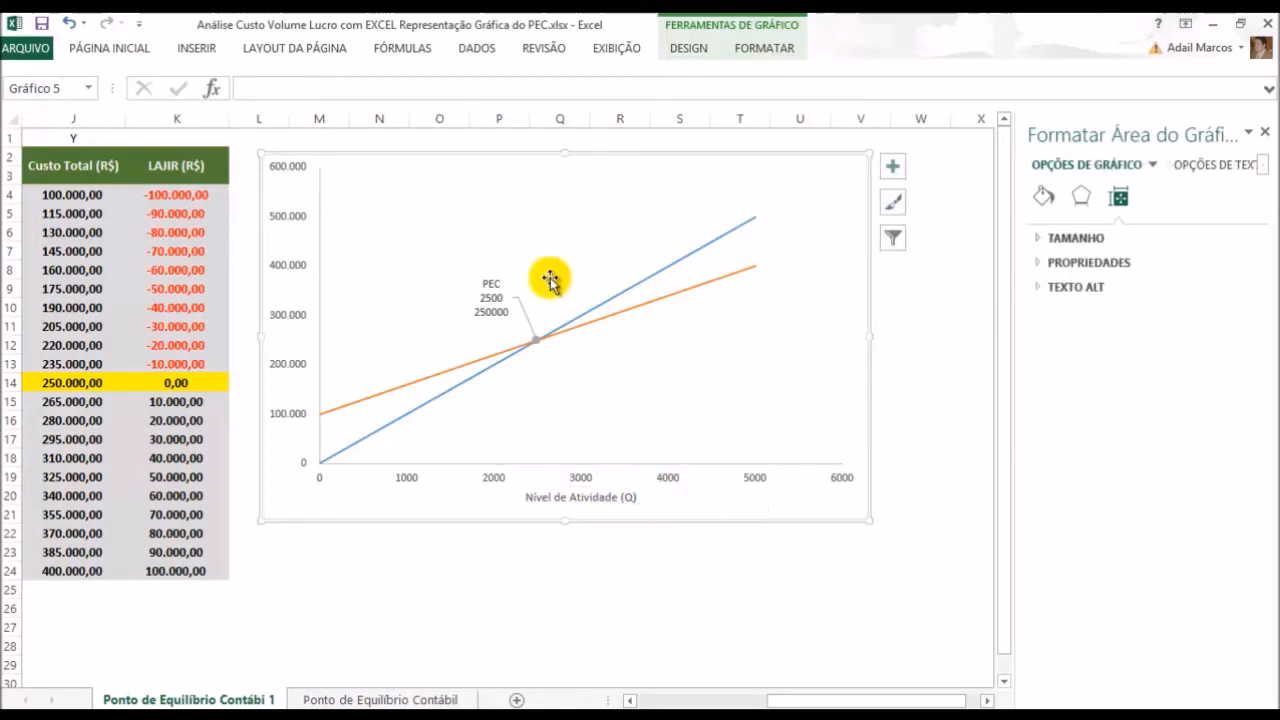
Add a vertical axis title reading "R$" and shift it slightly outward and up from its default place
left_click(688, 47)
left_click(55, 100)
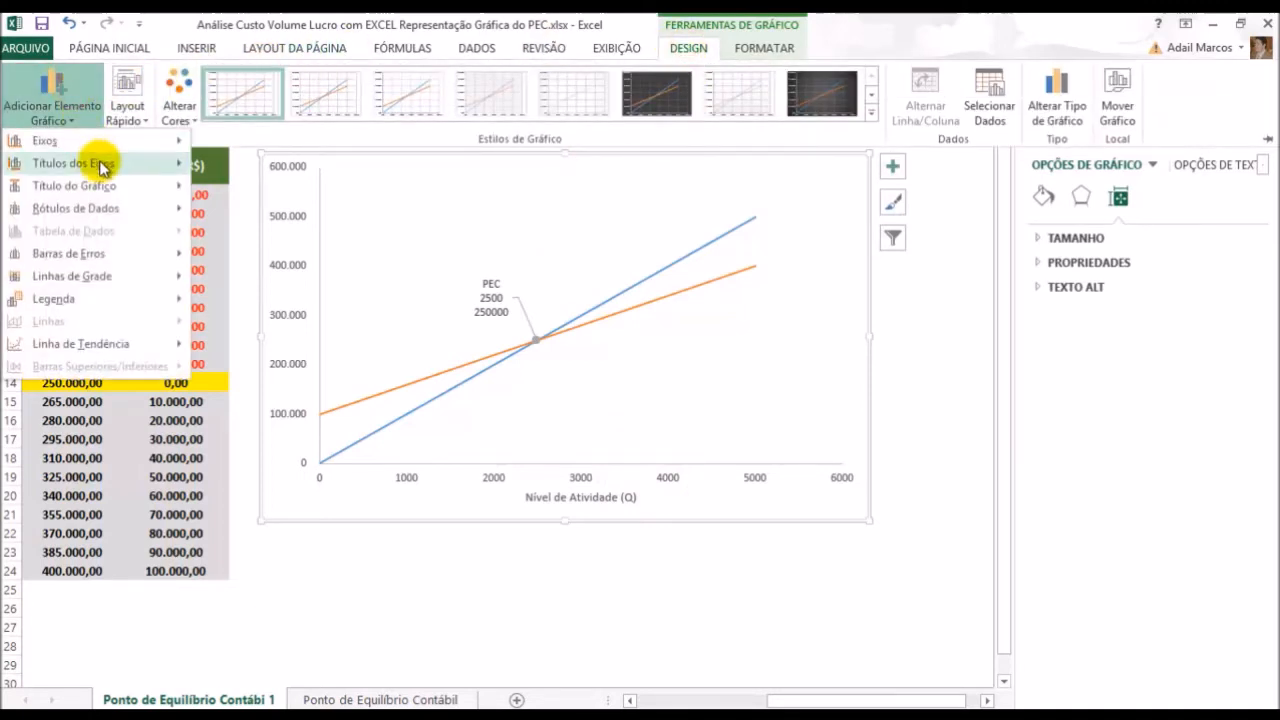
mouse_move(110, 168)
left_click(245, 216)
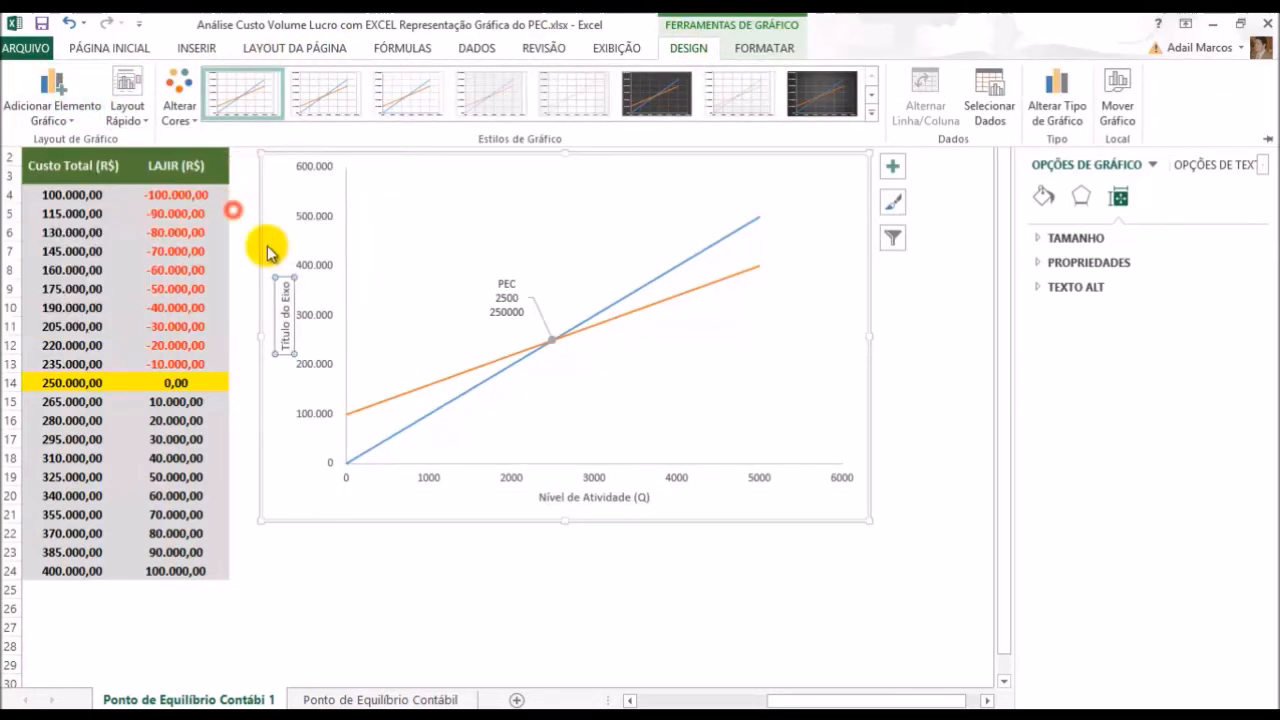
left_click(287, 300)
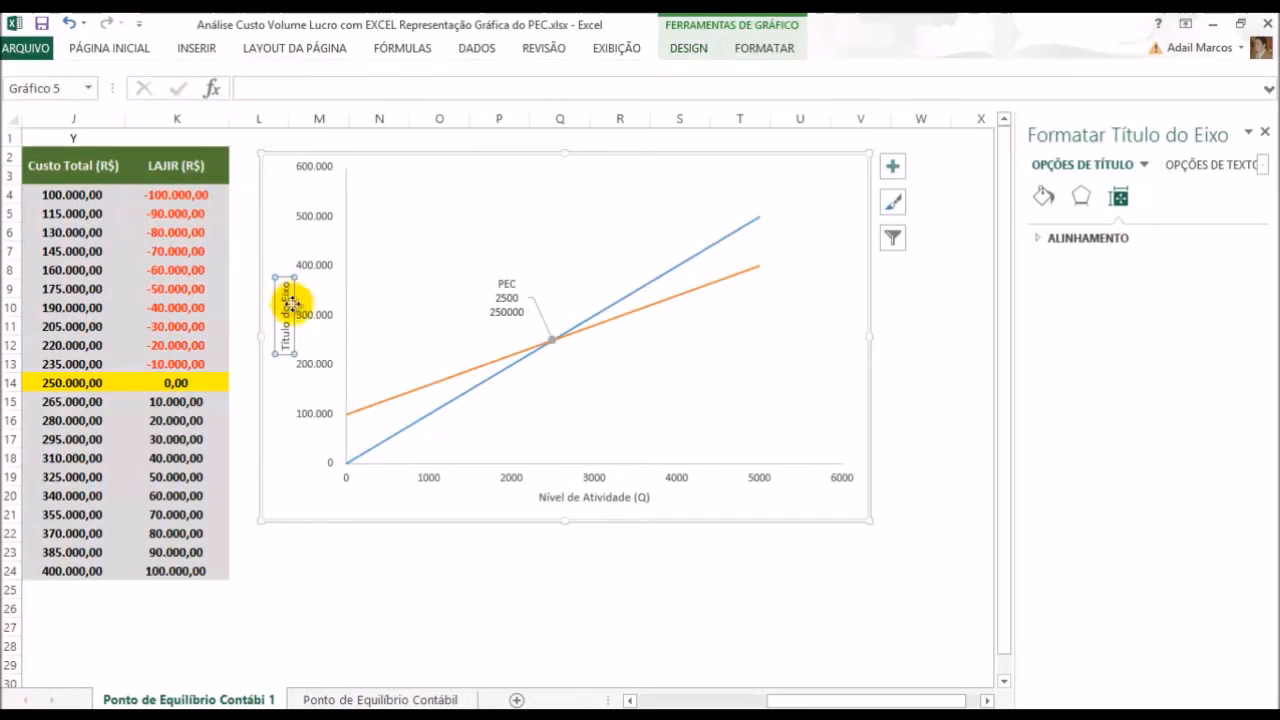
left_click_drag(291, 302, 282, 305)
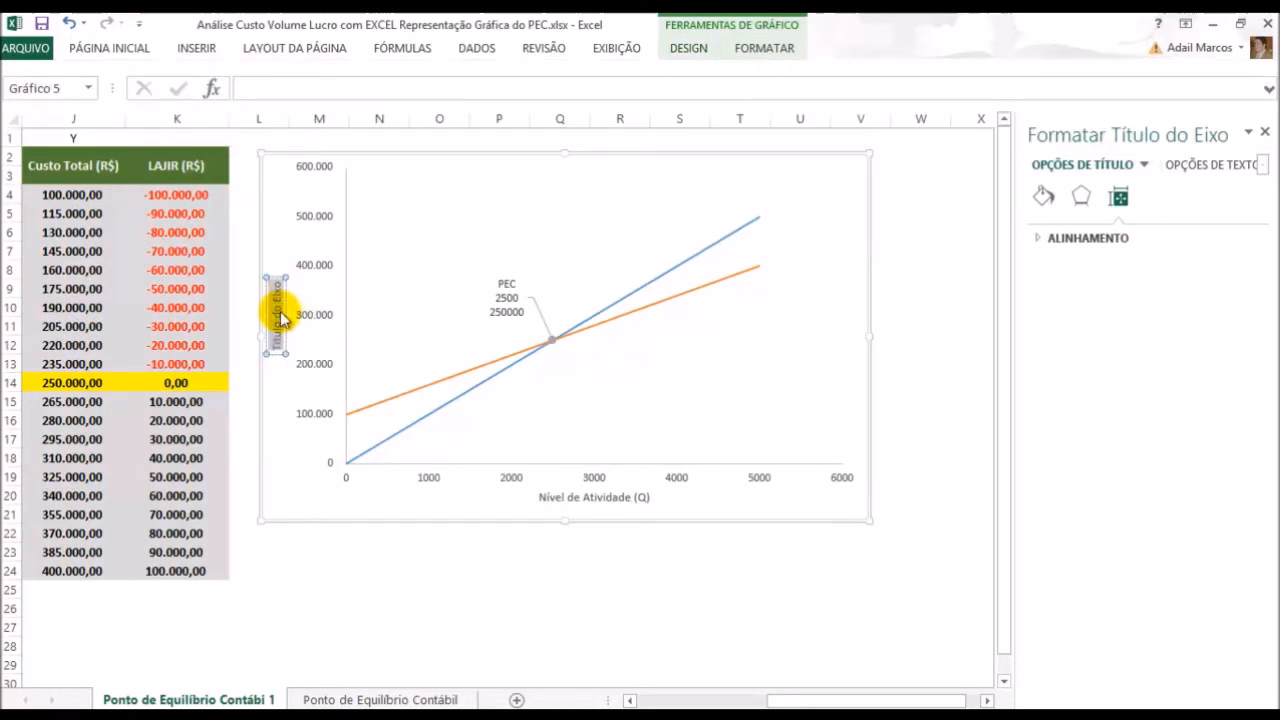
key("Delete")
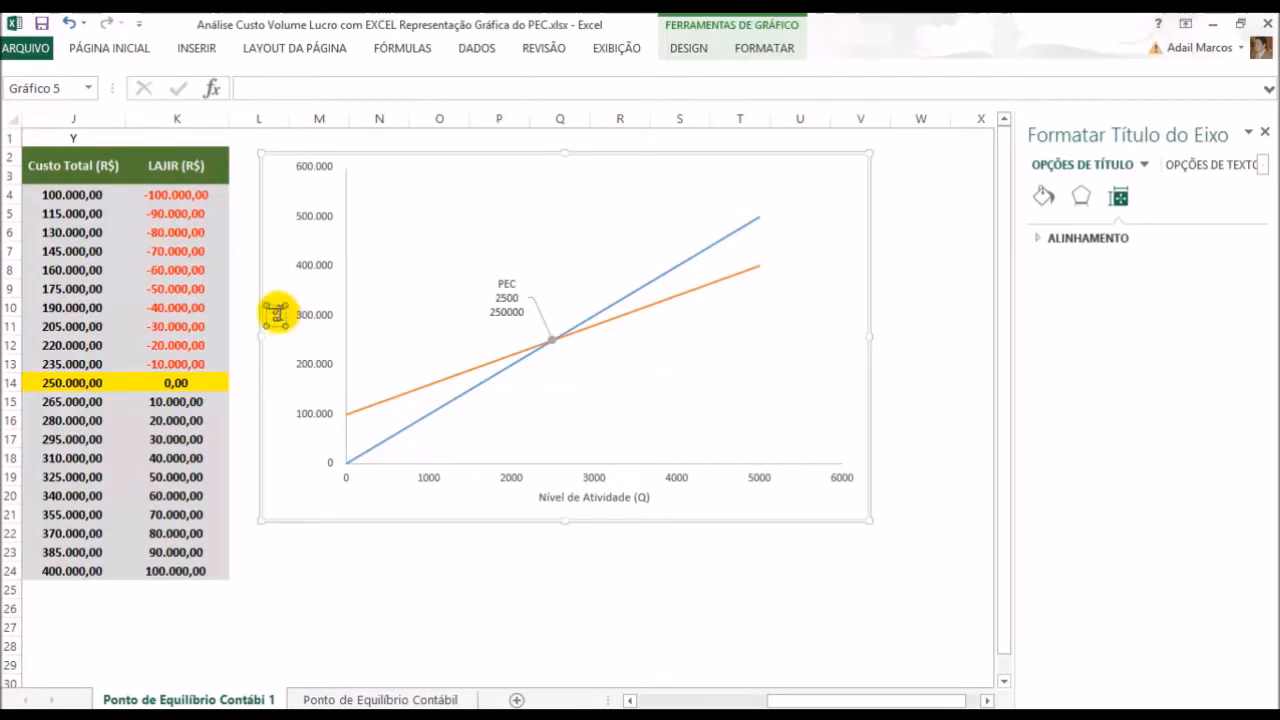
mouse_move(283, 318)
left_mouse_down()
mouse_move(287, 284)
mouse_move(280, 297)
left_mouse_up()
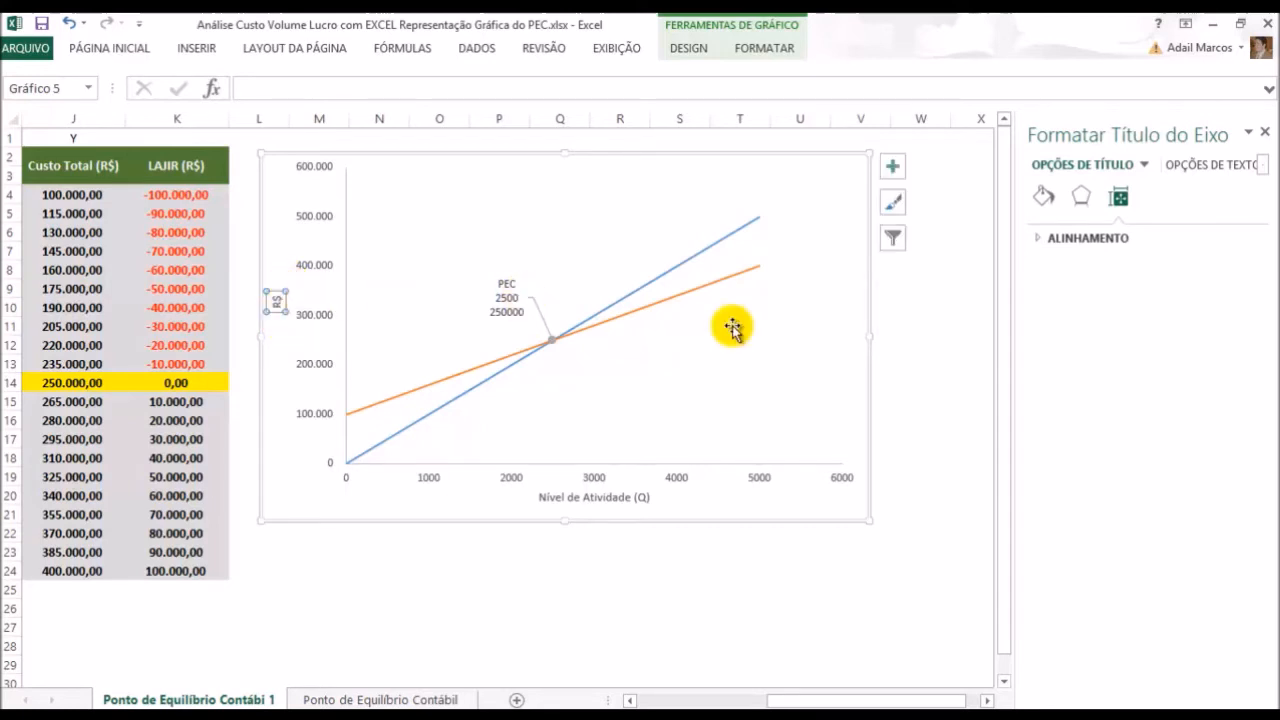
left_click(945, 400)
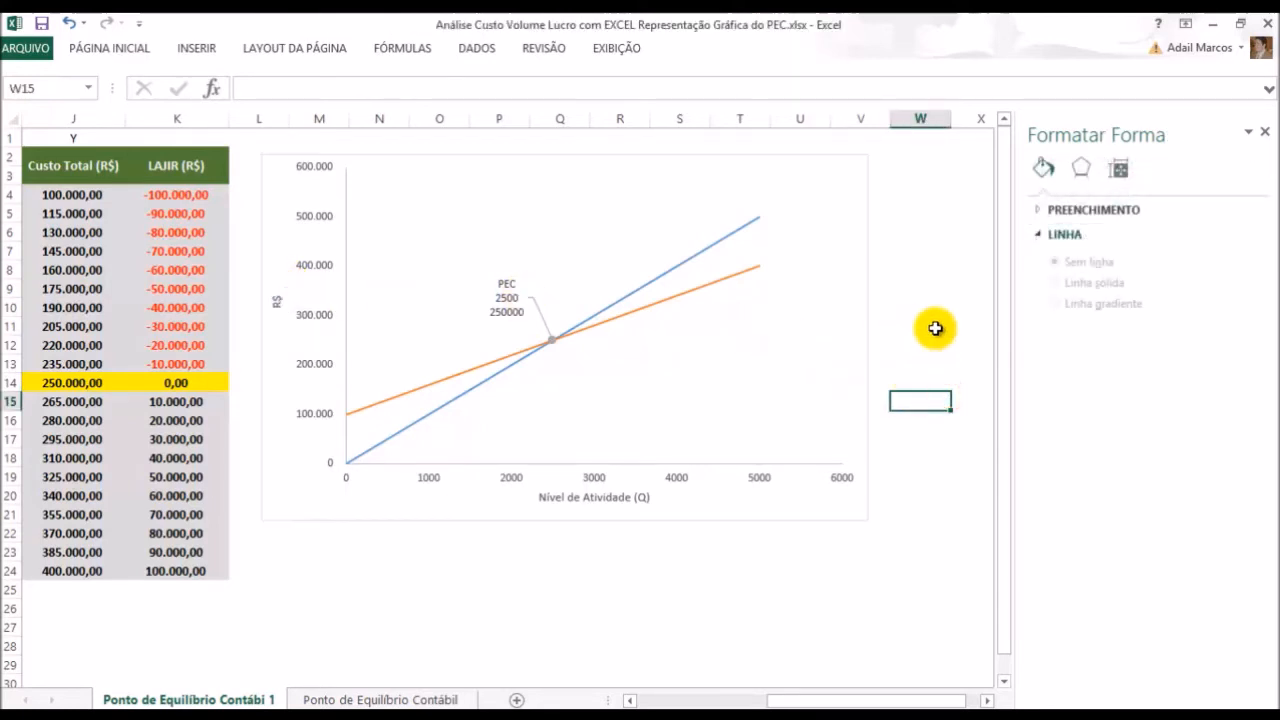
Remove the outline around the chart area
right_click(858, 292)
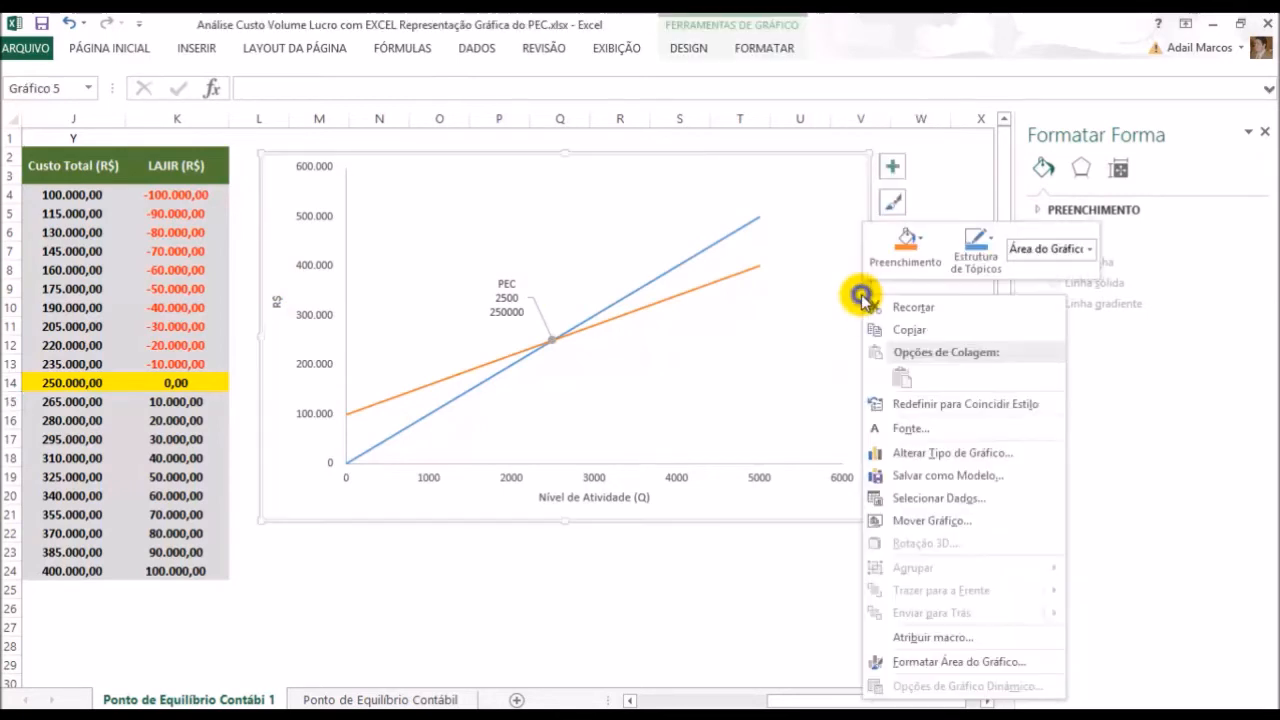
left_click(995, 262)
left_click(1027, 437)
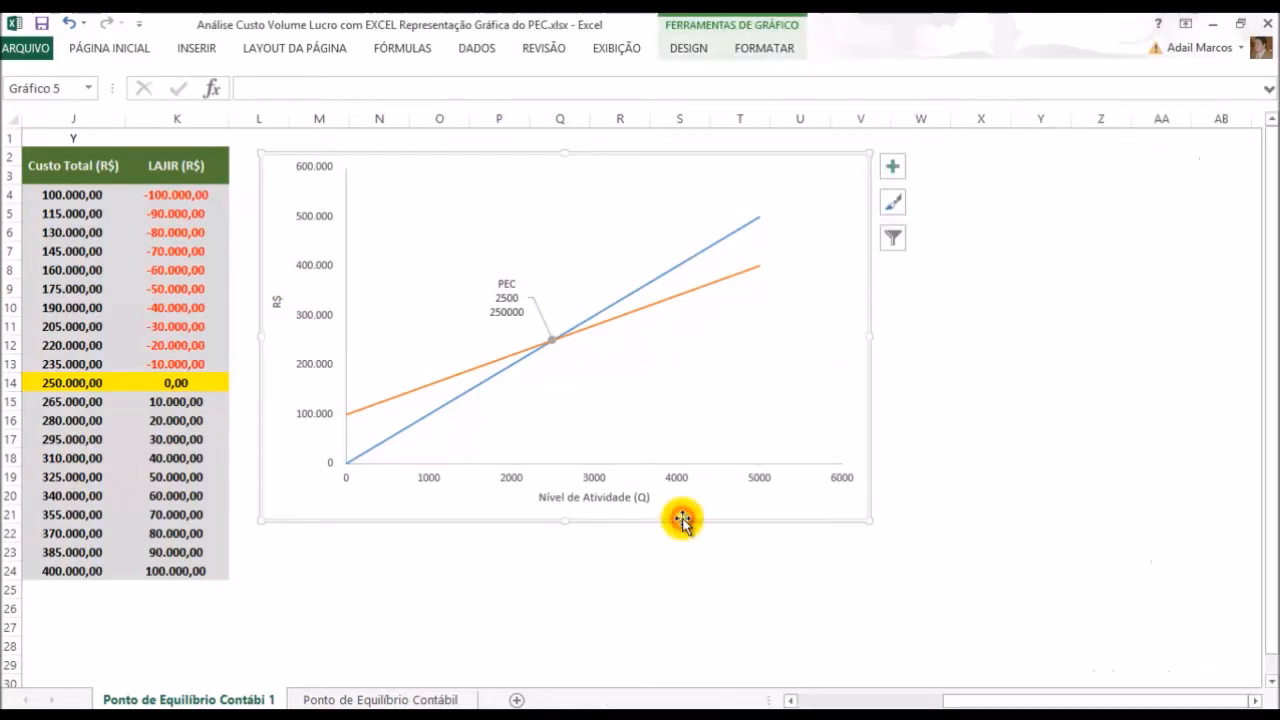
left_click(925, 232)
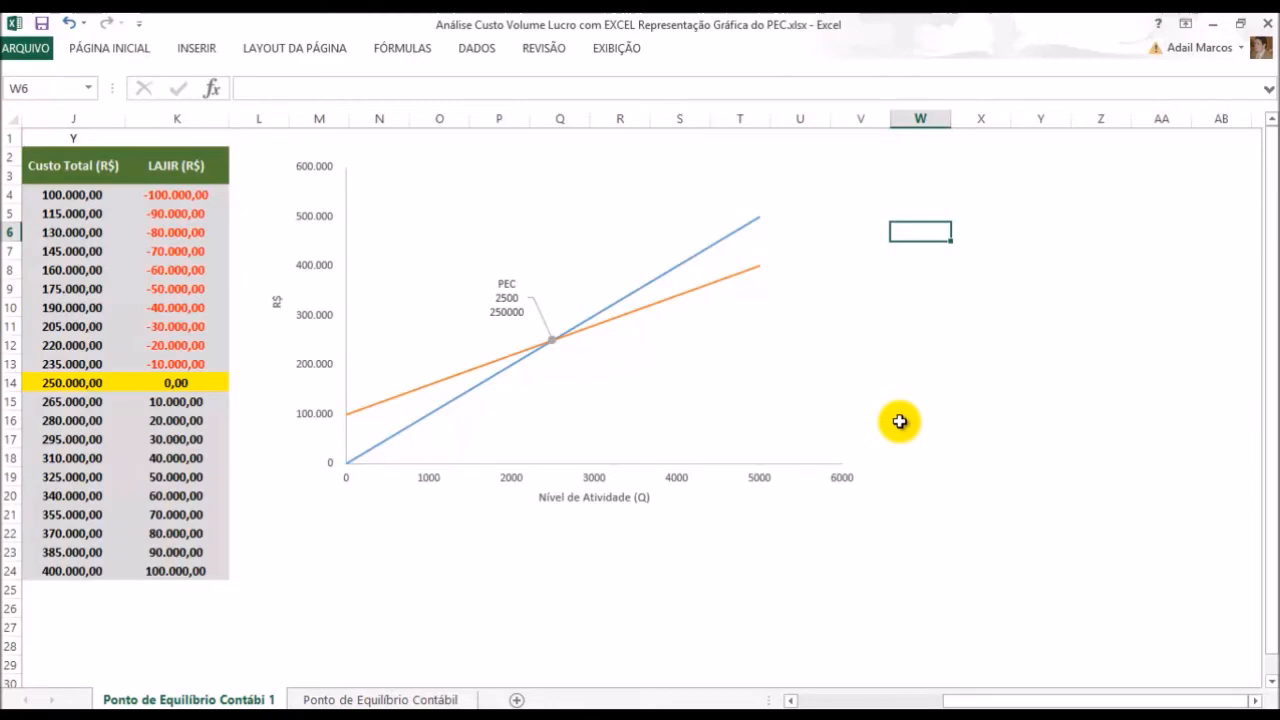
Widen the chart's plot area slightly toward the chart's right edge
scroll(900, 421, "up", 1)
left_click_drag(1212, 703, 1222, 703)
left_click(963, 370)
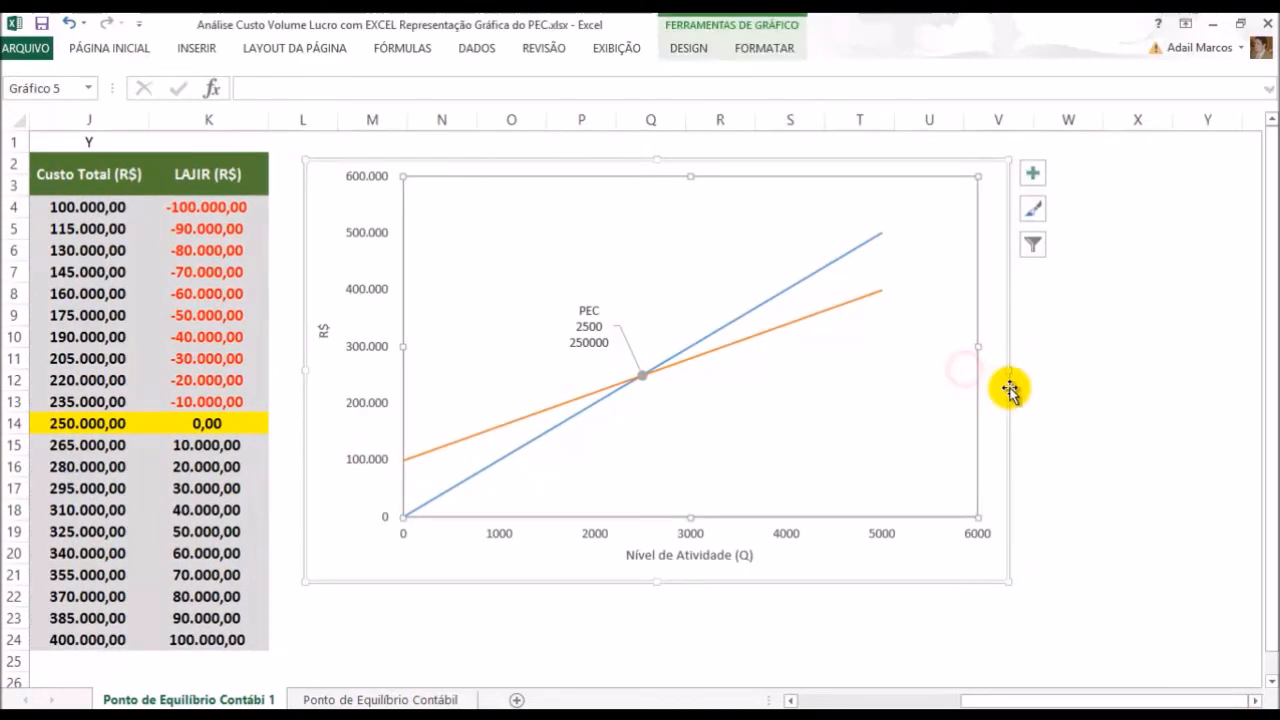
mouse_move(977, 337)
left_mouse_down()
mouse_move(977, 360)
mouse_move(986, 343)
left_mouse_up()
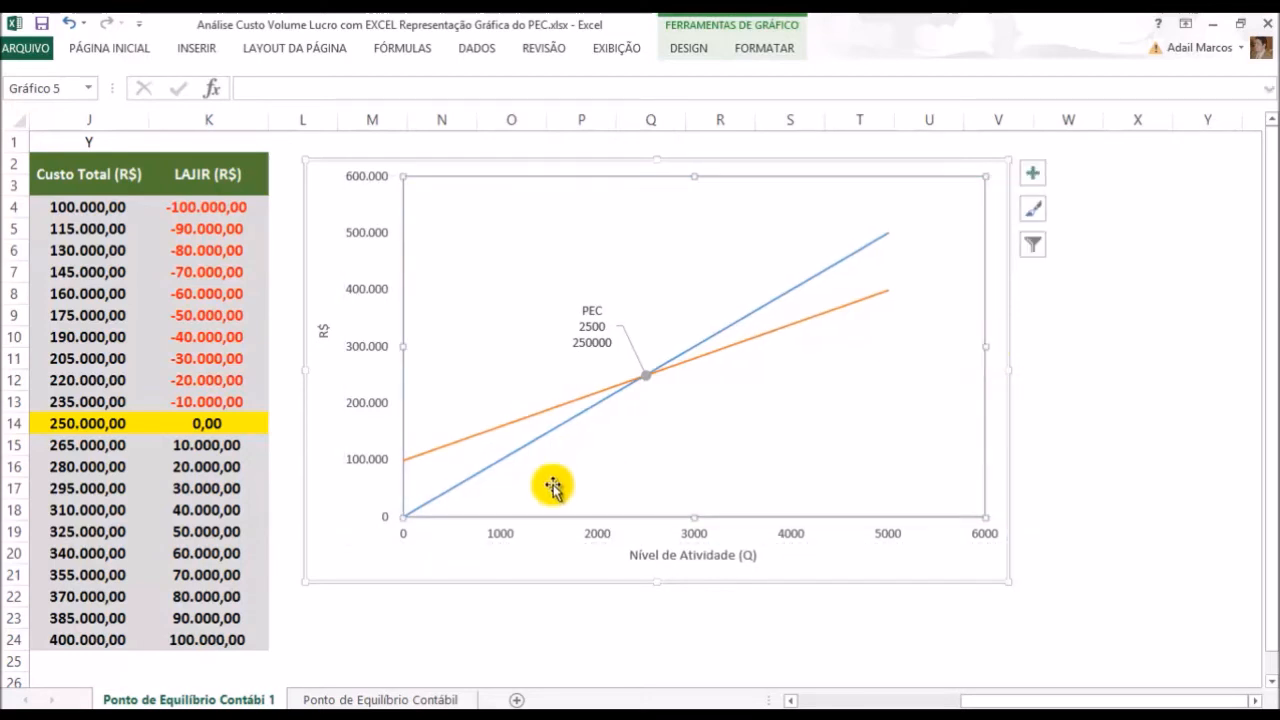
Format the PEC data label values with the Número category, using 2 decimal places and a thousands separator
double_click(591, 325)
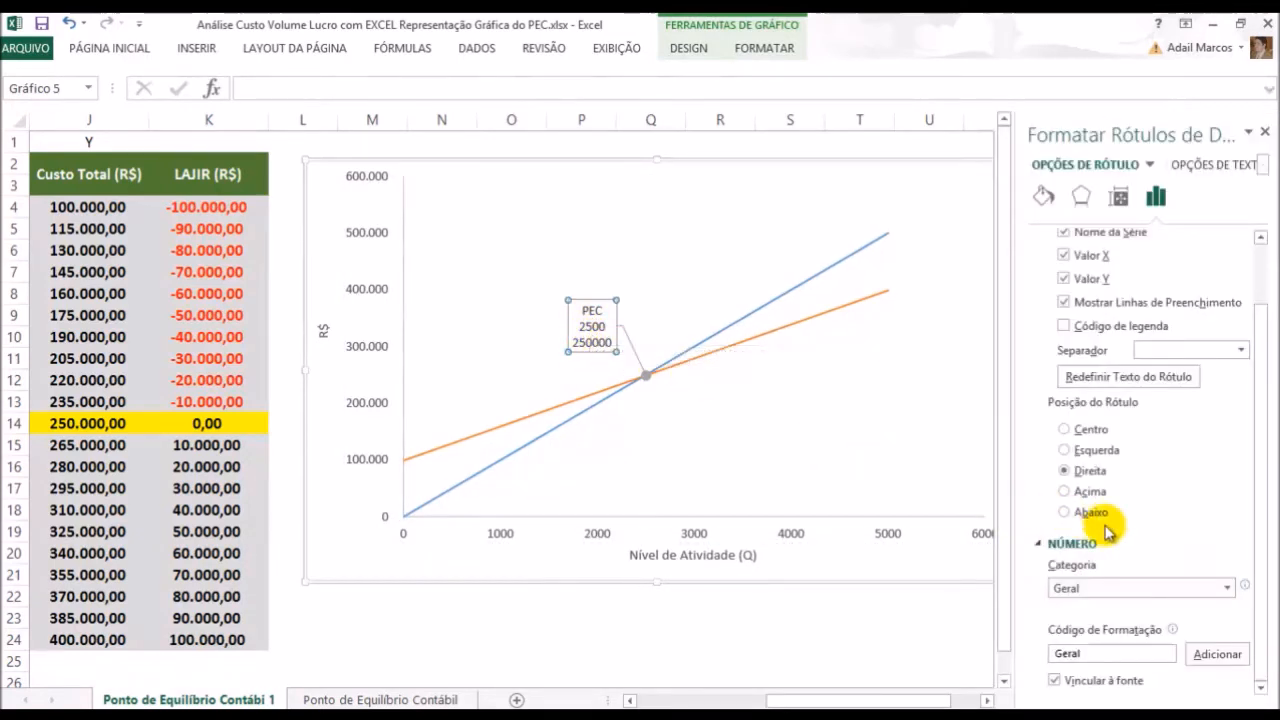
left_click(1226, 588)
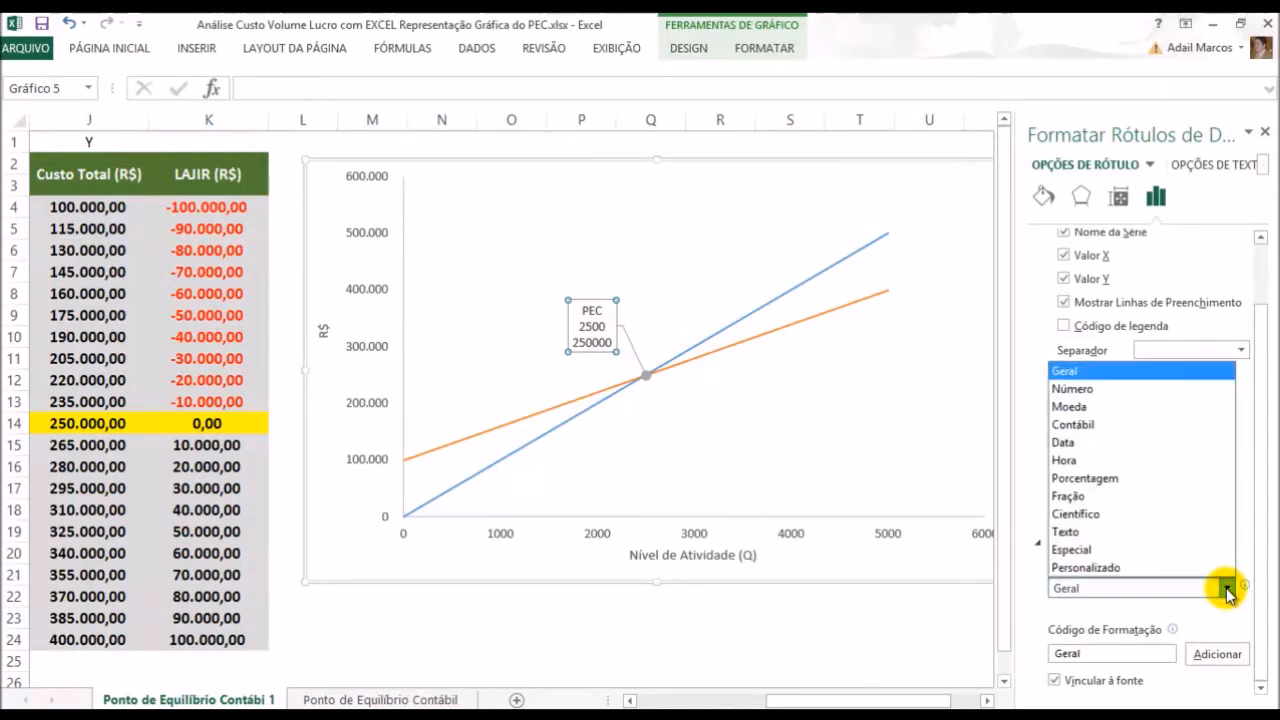
left_click(1074, 388)
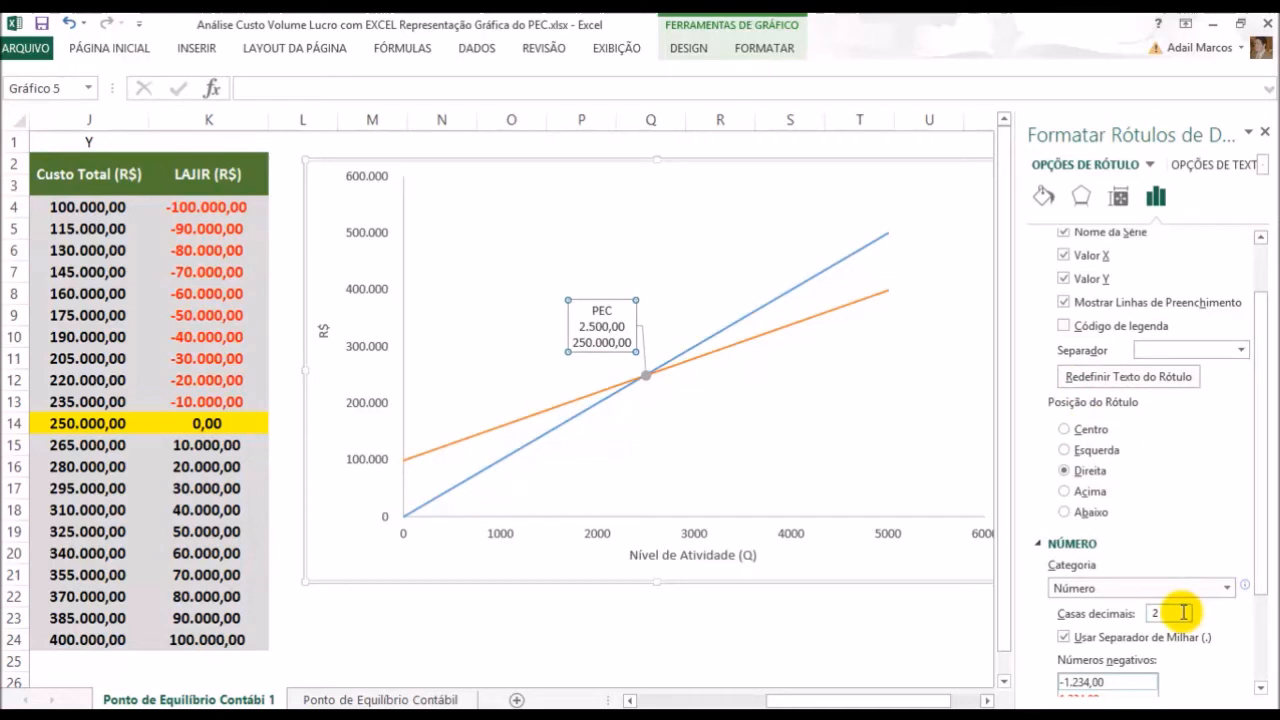
left_click(1264, 134)
left_click(1075, 222)
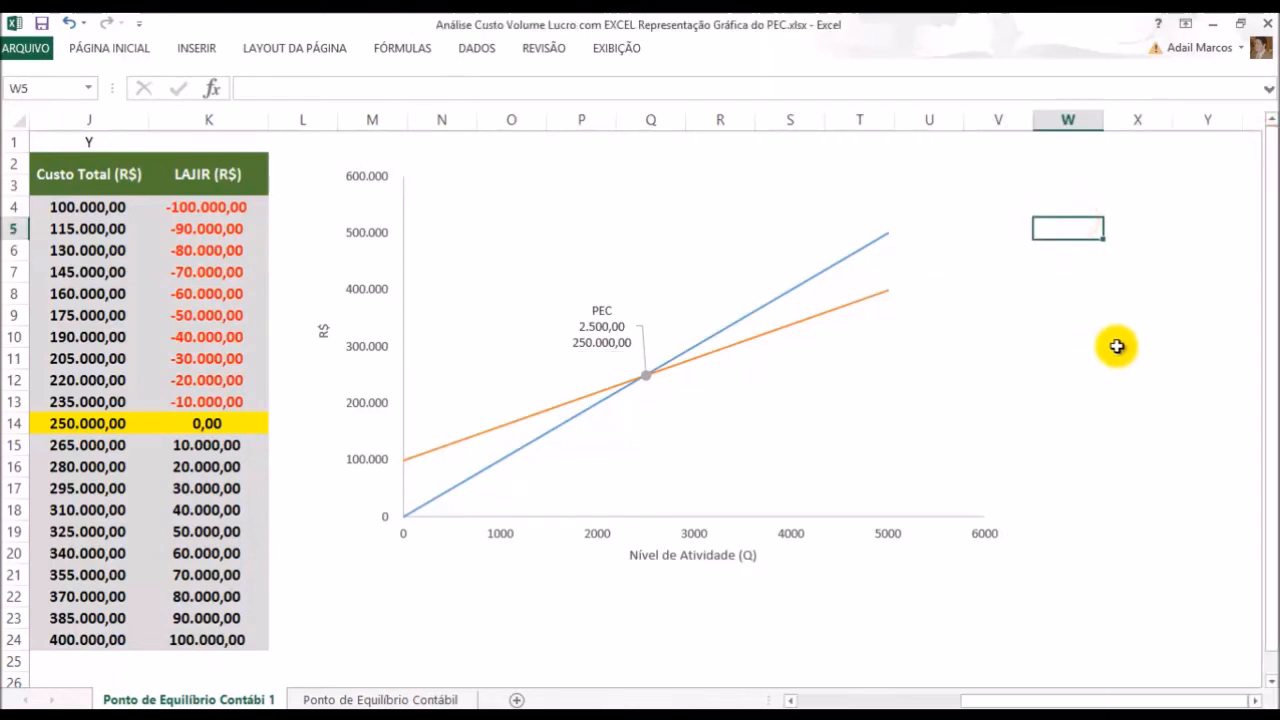
Move the chart slightly up and left, right beside the table's LAJIR column
scroll(1000, 420, "down", 1)
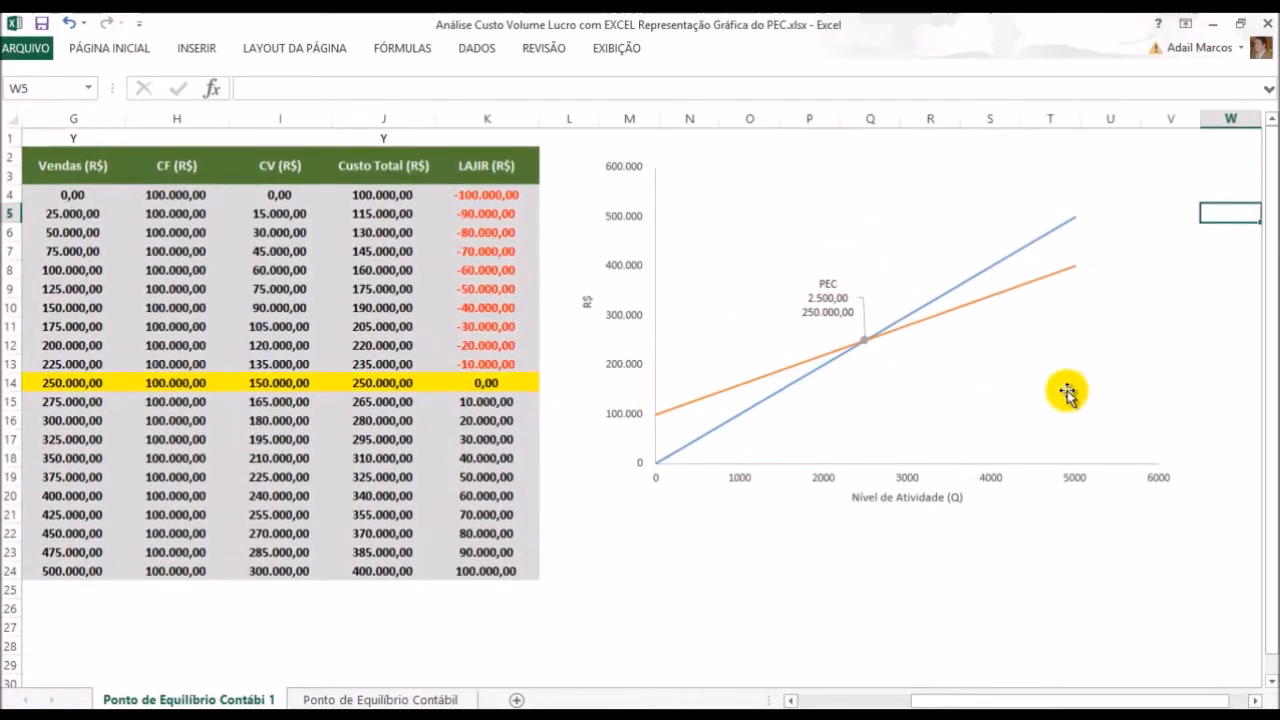
left_click(806, 160)
left_click_drag(797, 157, 771, 150)
Duplicate the break-even chart and place the copy directly beneath the original
right_click(770, 148)
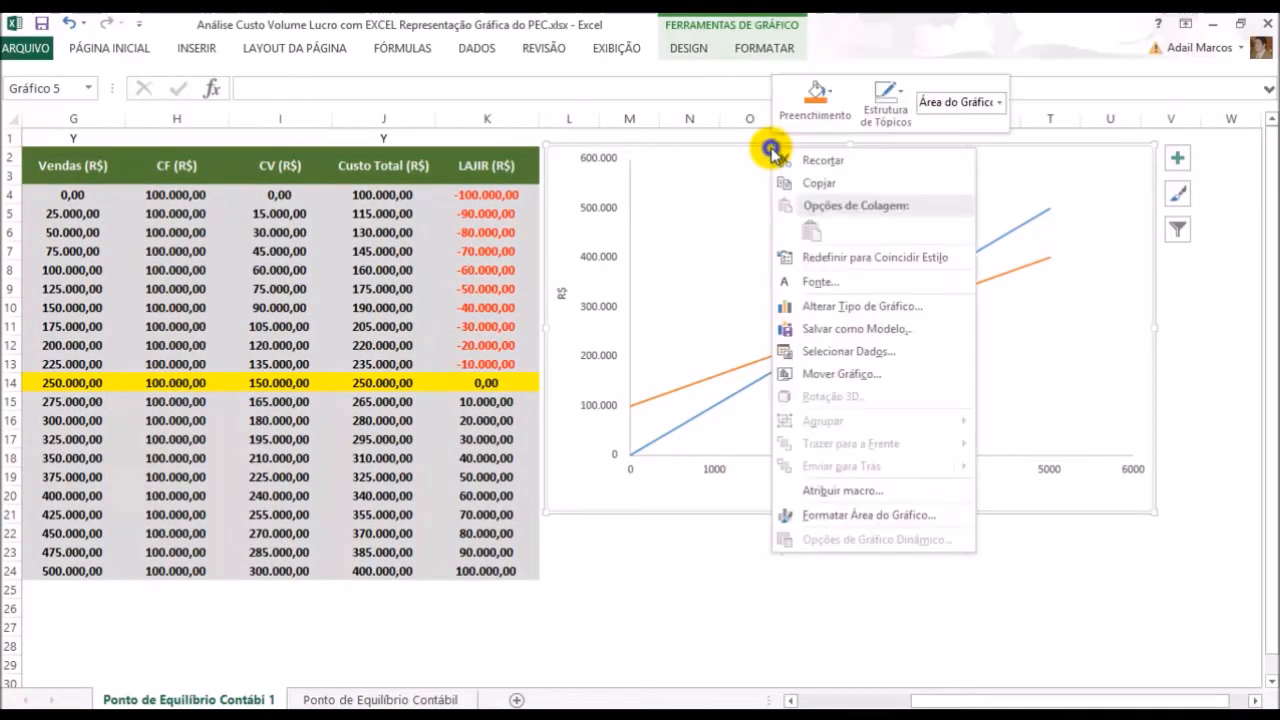
left_click(815, 184)
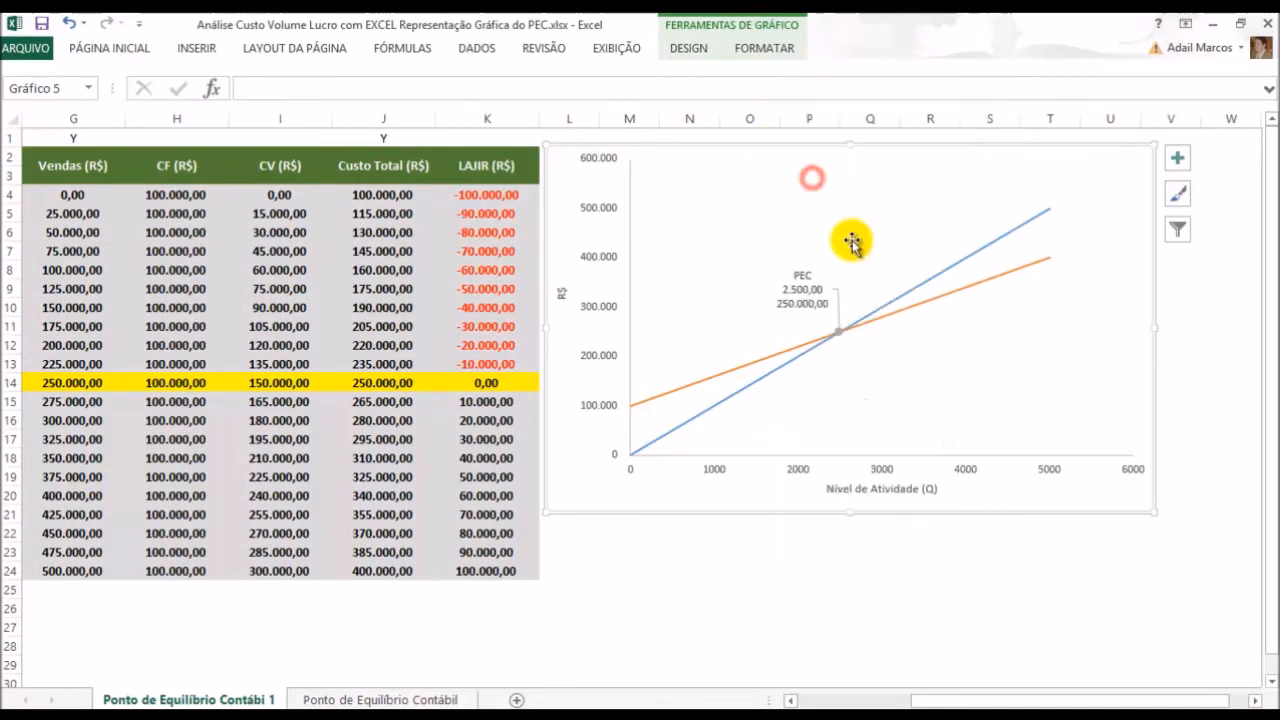
left_click(573, 545)
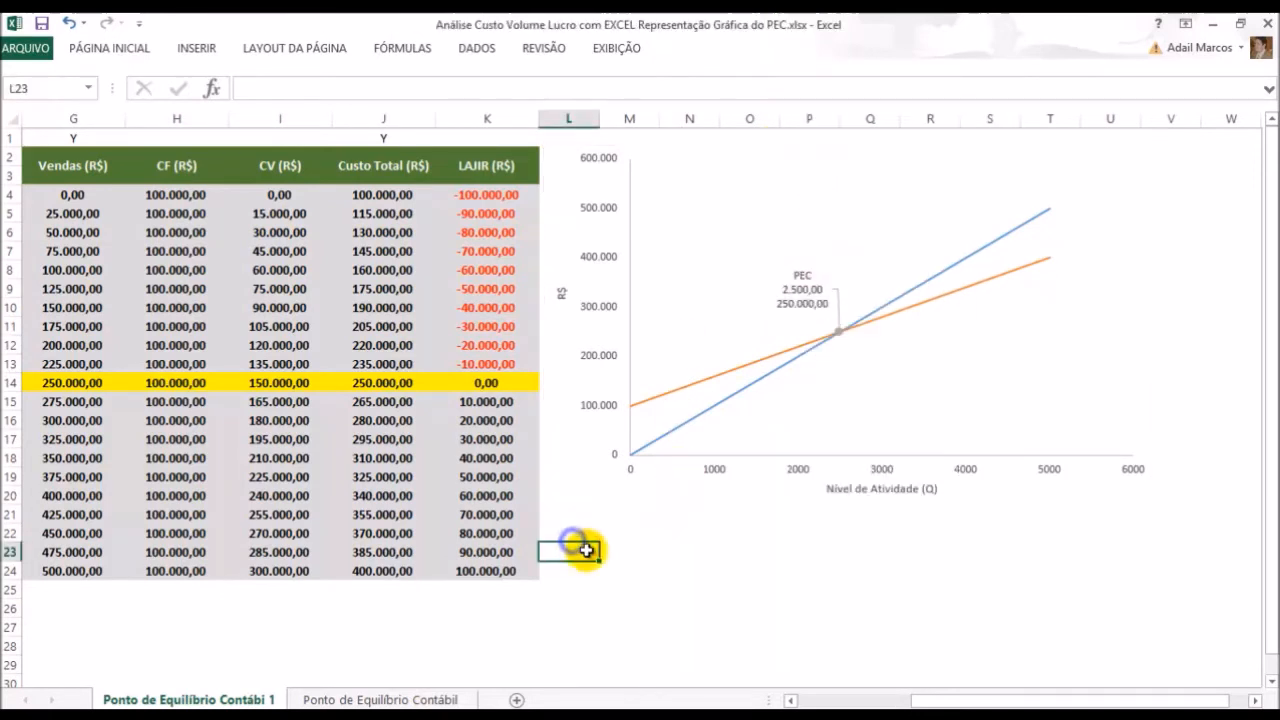
right_click(586, 550)
left_click(623, 257)
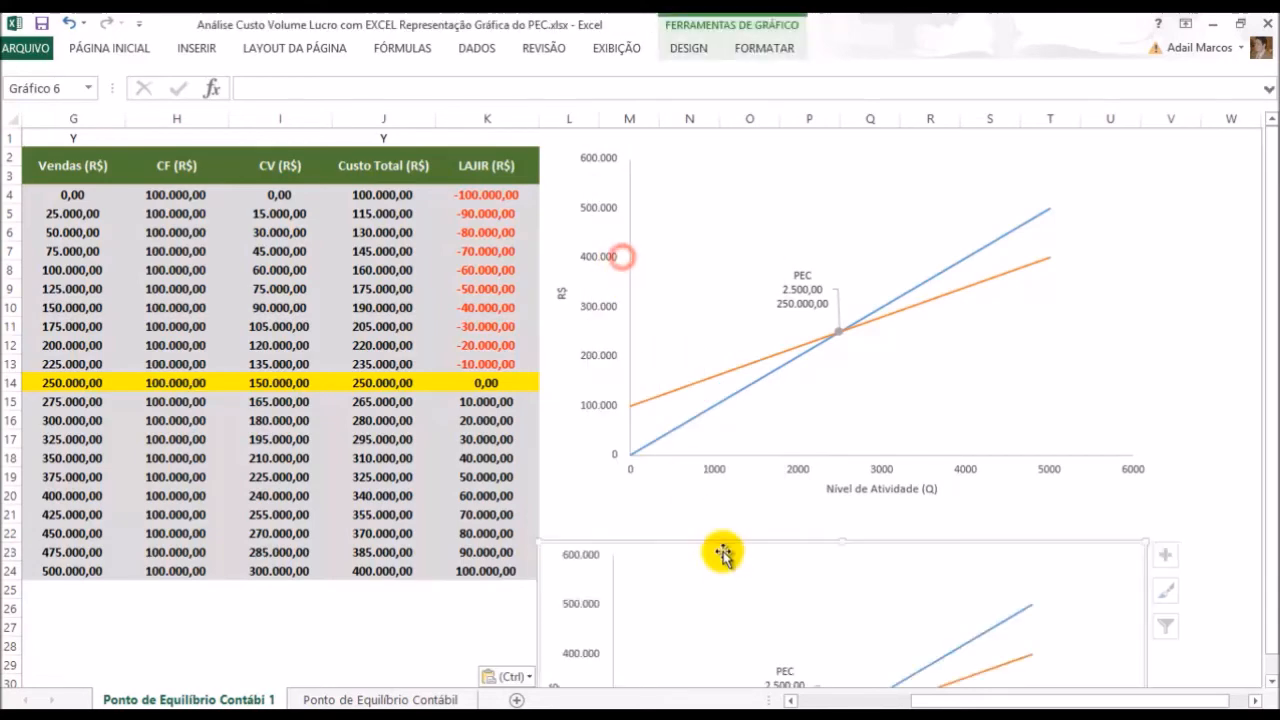
left_click_drag(720, 549, 750, 522)
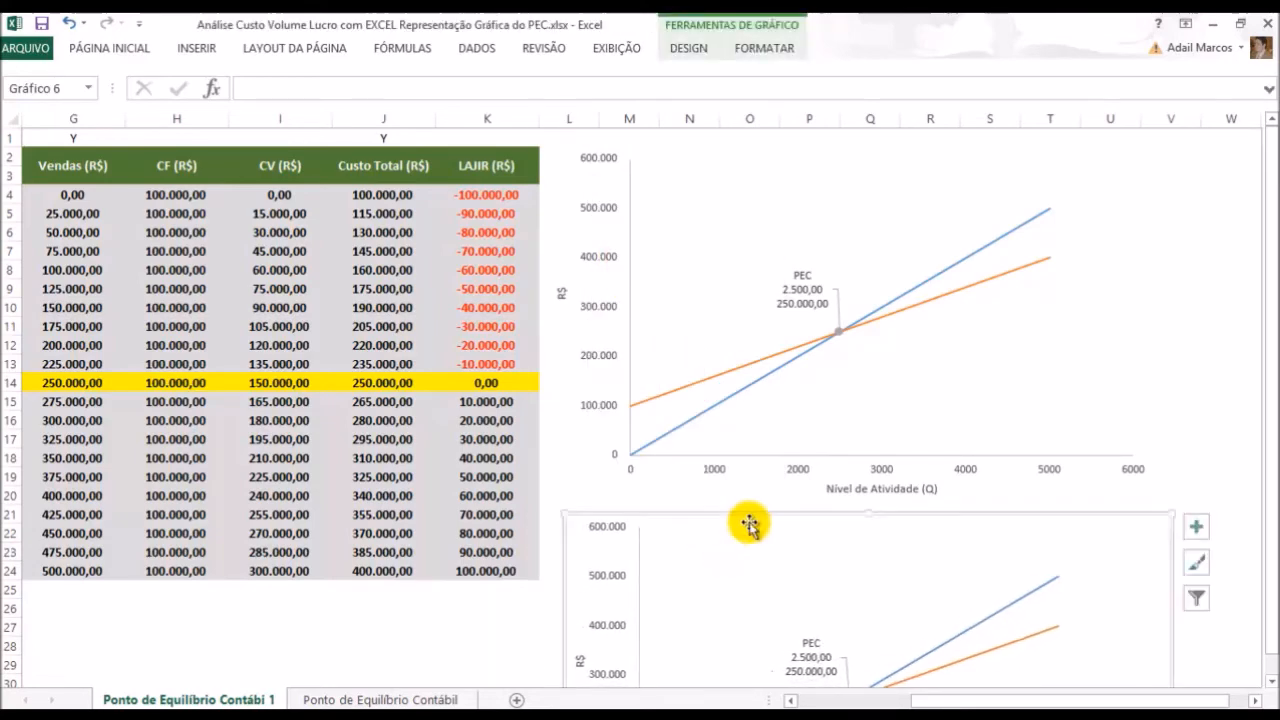
Move the chart copy to the empty area under the data table, starting near column F
scroll(750, 523, "down", 5)
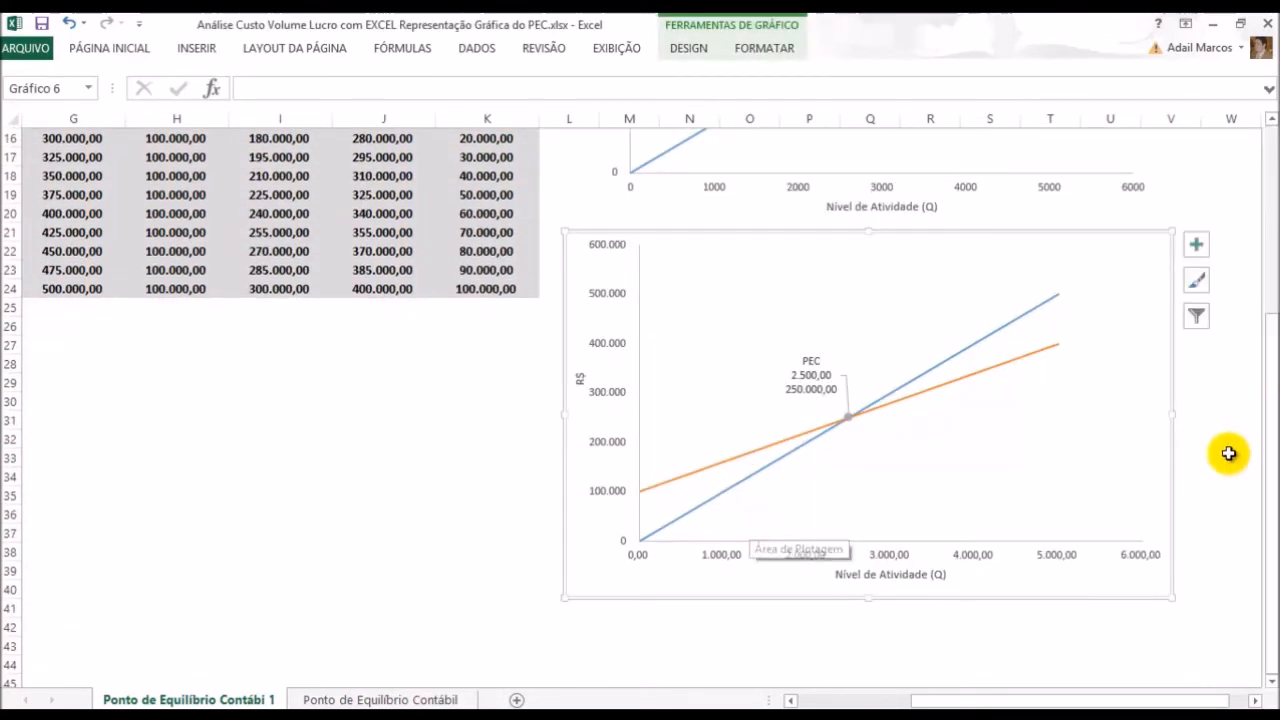
left_click(1232, 455)
scroll(808, 302, "up", 2)
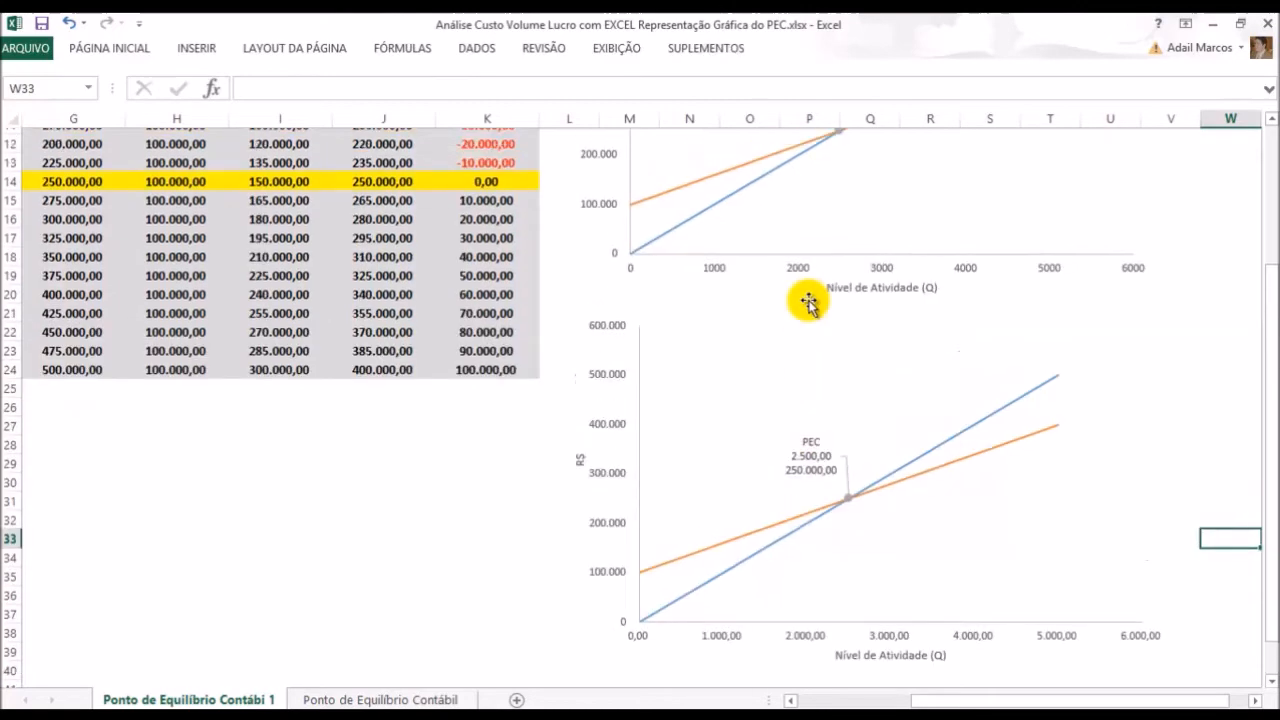
scroll(495, 323, "up", 2)
left_click(714, 431)
scroll(714, 437, "up", 1)
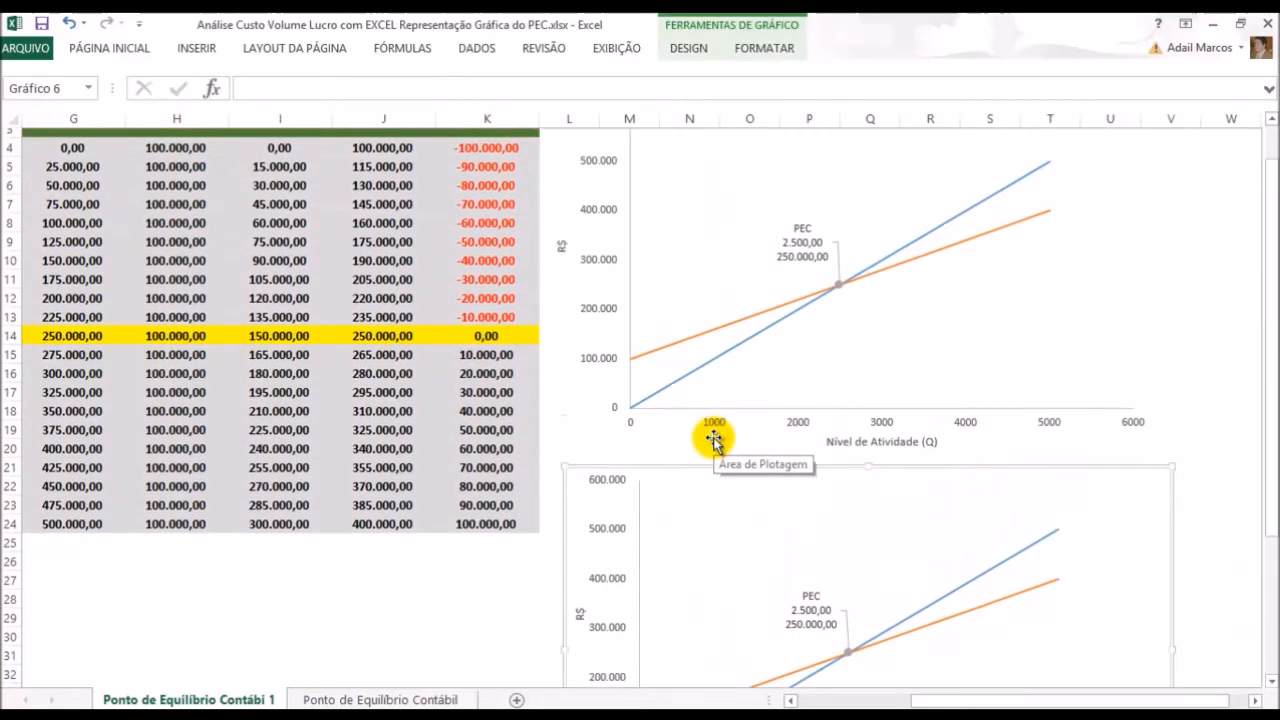
scroll(445, 470, "down", 4)
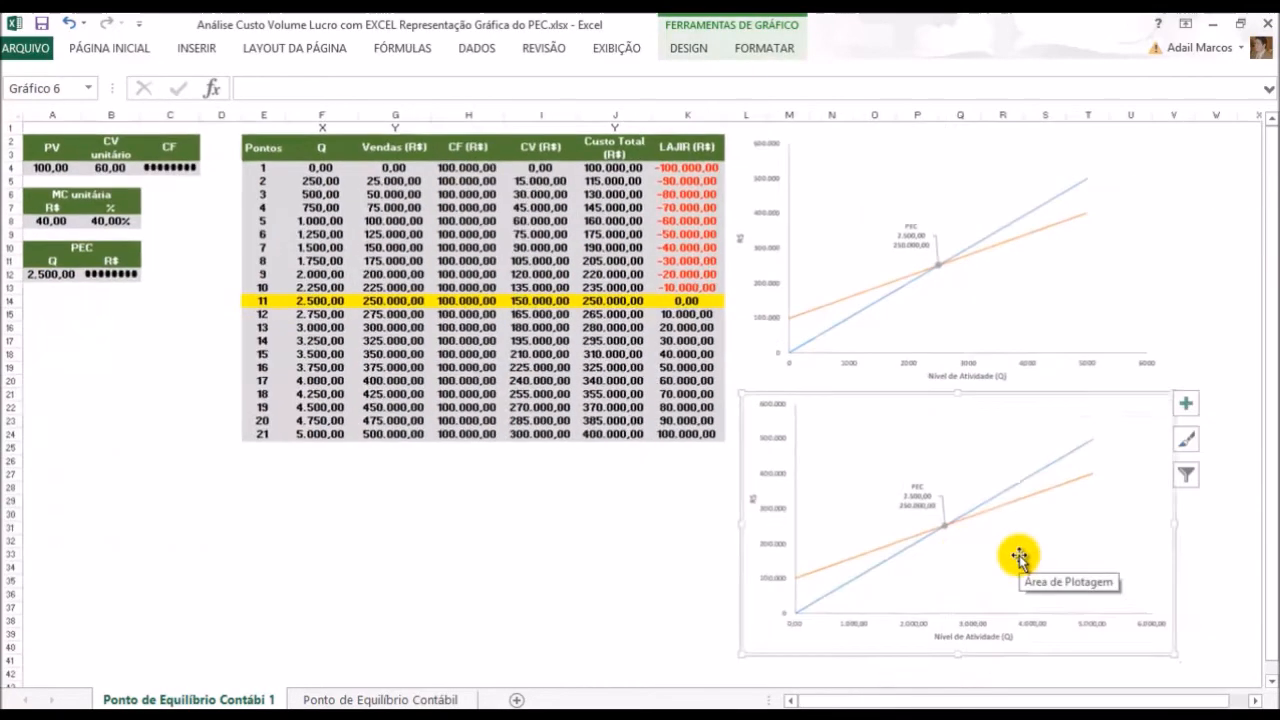
mouse_move(736, 500)
left_mouse_down()
mouse_move(674, 534)
mouse_move(274, 543)
mouse_move(287, 557)
left_mouse_up()
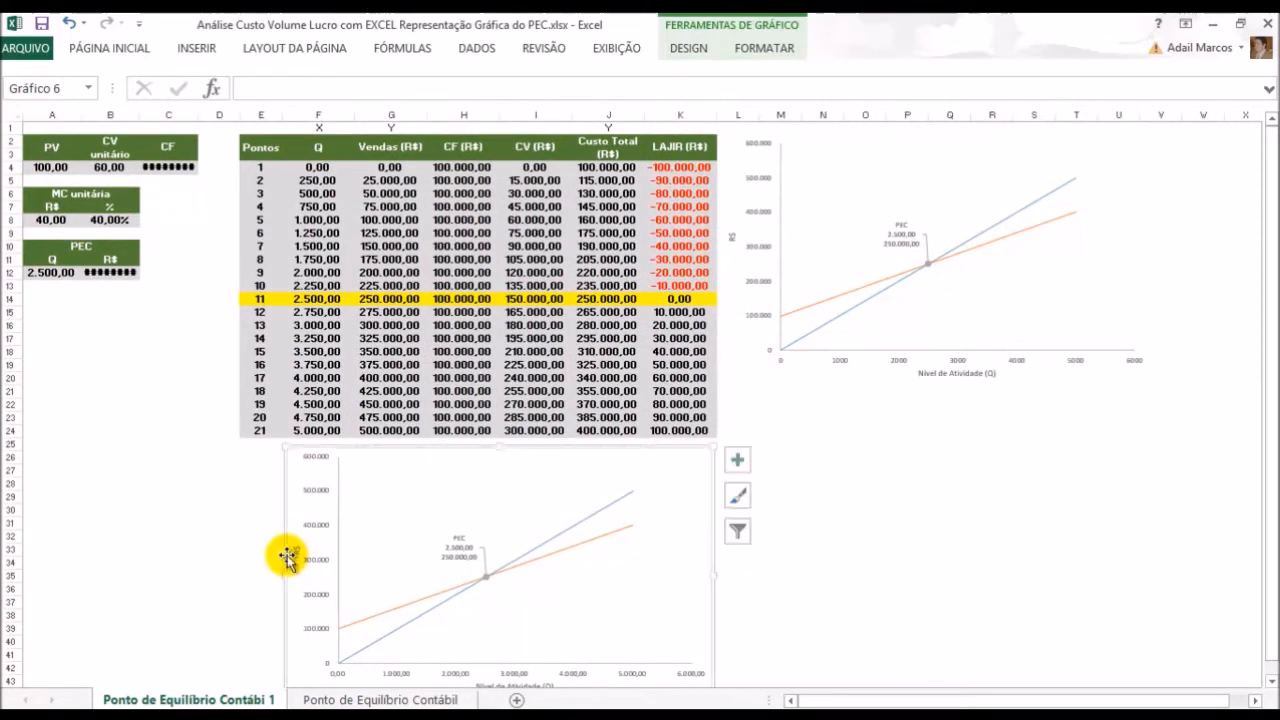
Add a series named CV to the chart copy, with X values F4:F24 (Q) and Y values I4:I24 (CV)
right_click(450, 451)
left_click(503, 250)
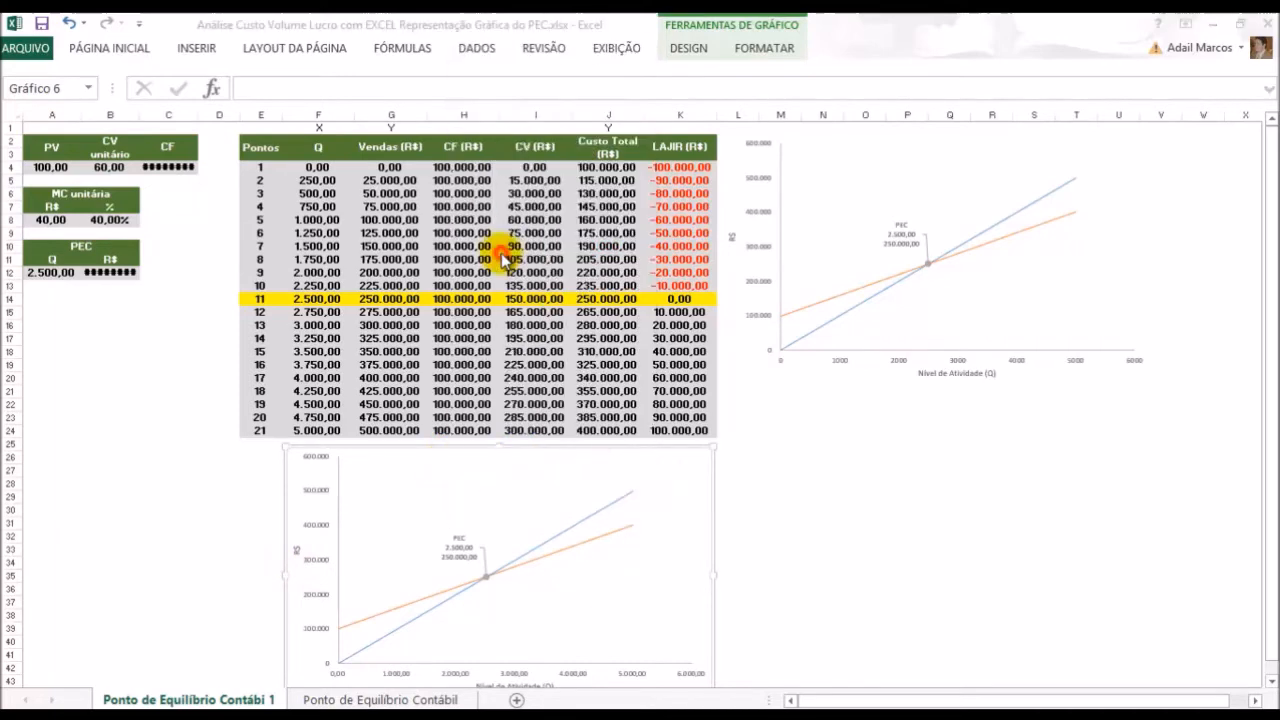
left_click(441, 299)
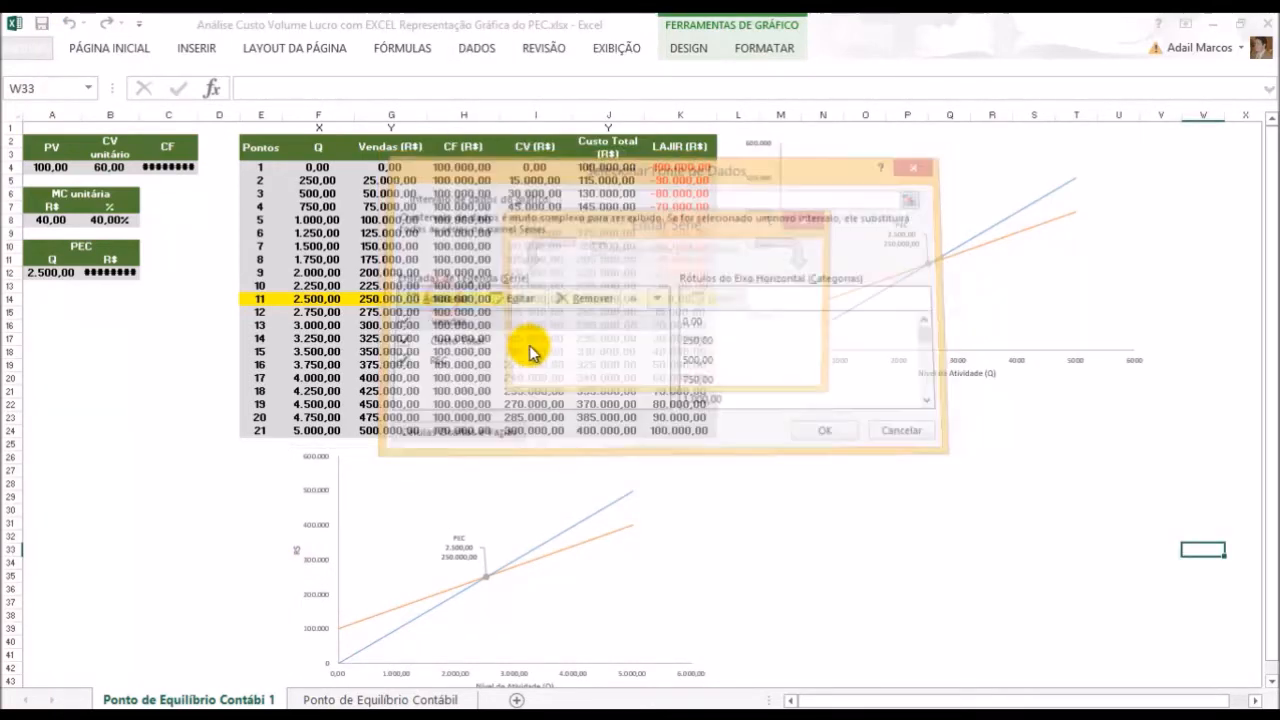
left_click_drag(641, 214, 673, 254)
type("CV")
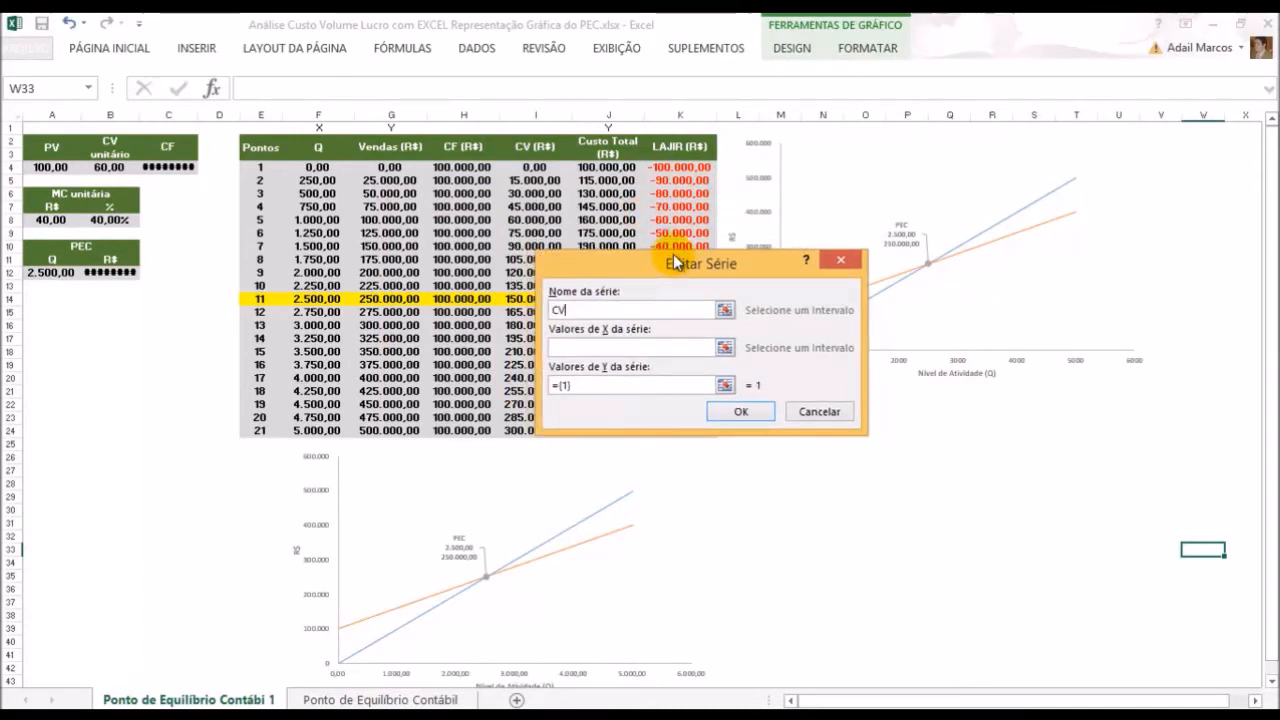
left_click(596, 348)
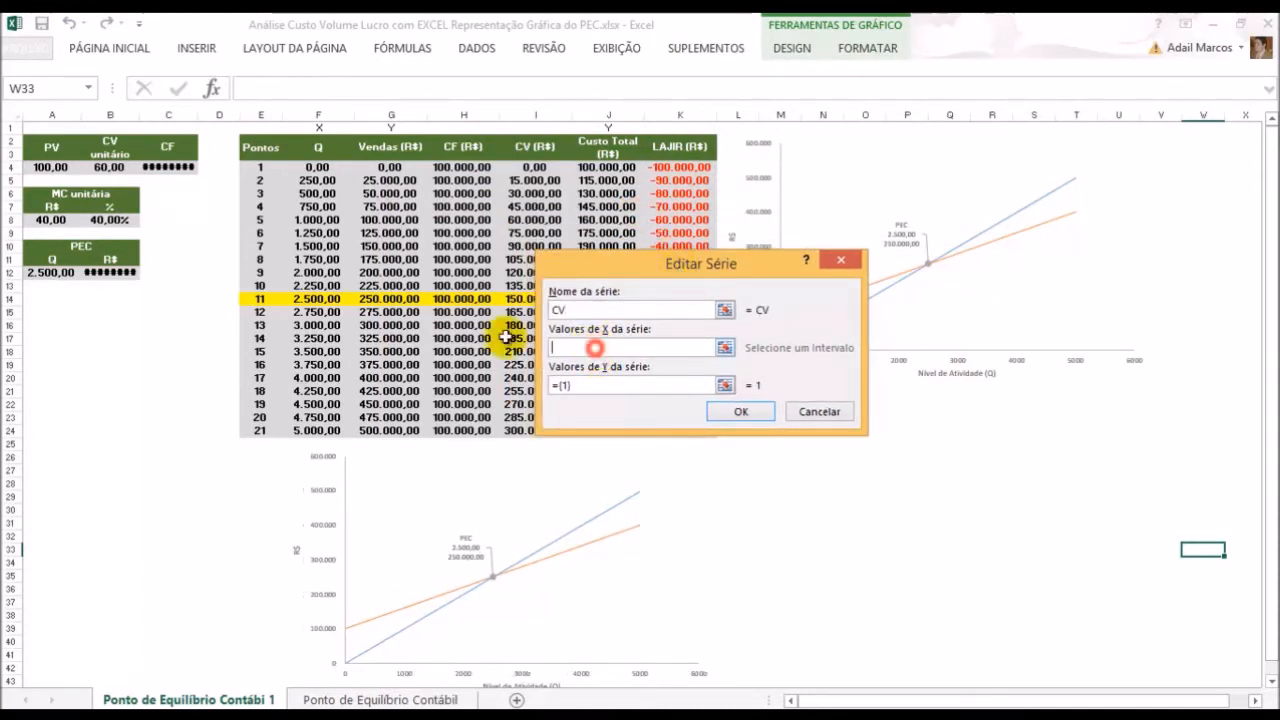
left_click_drag(318, 167, 323, 429)
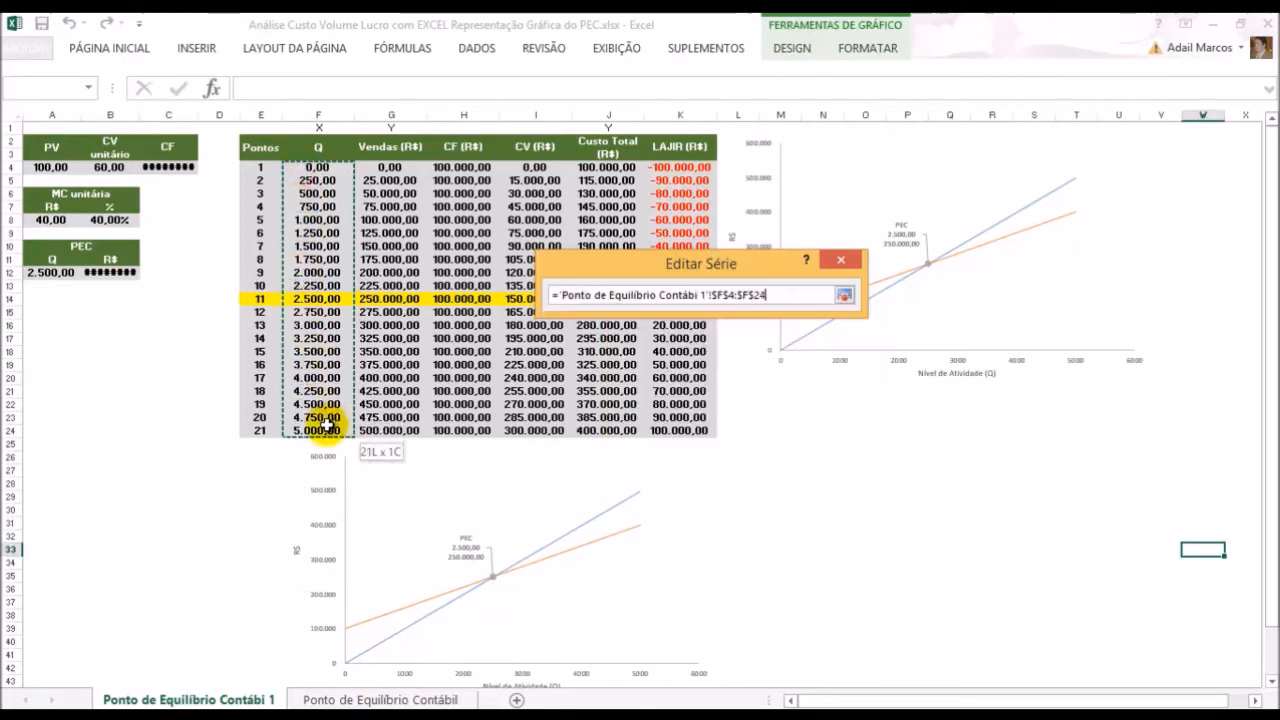
left_click(638, 385)
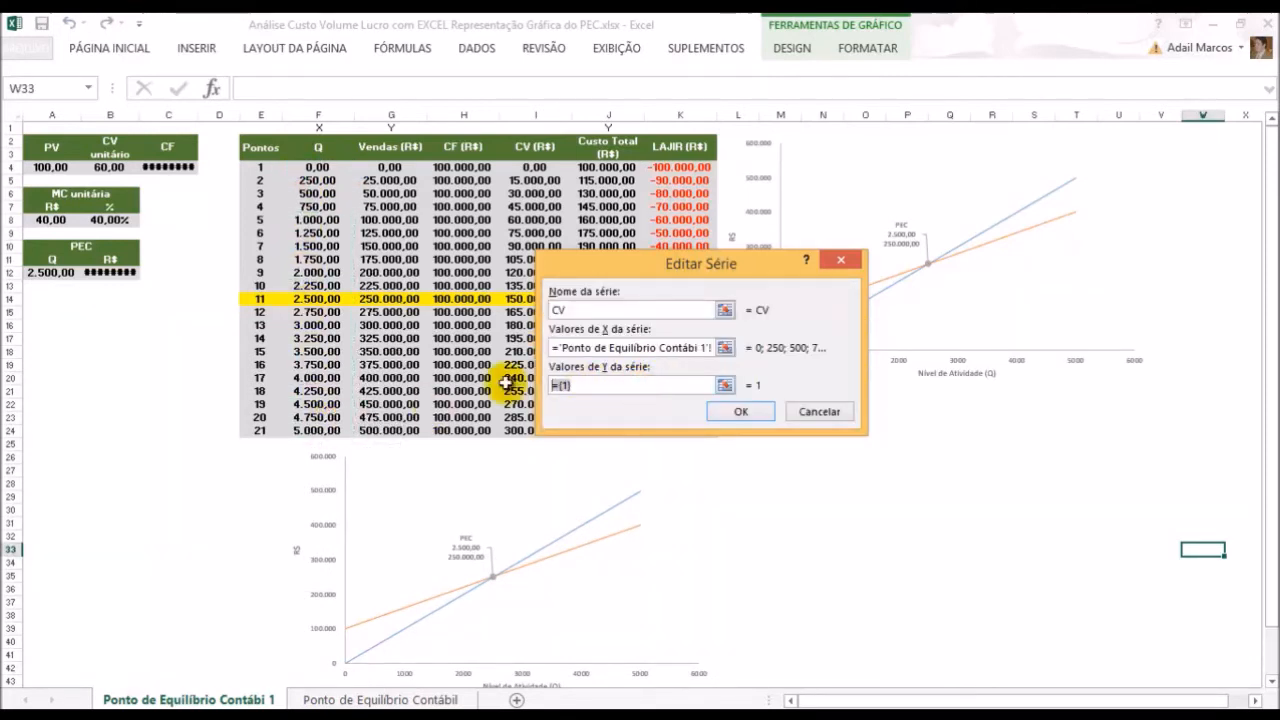
left_click(677, 262)
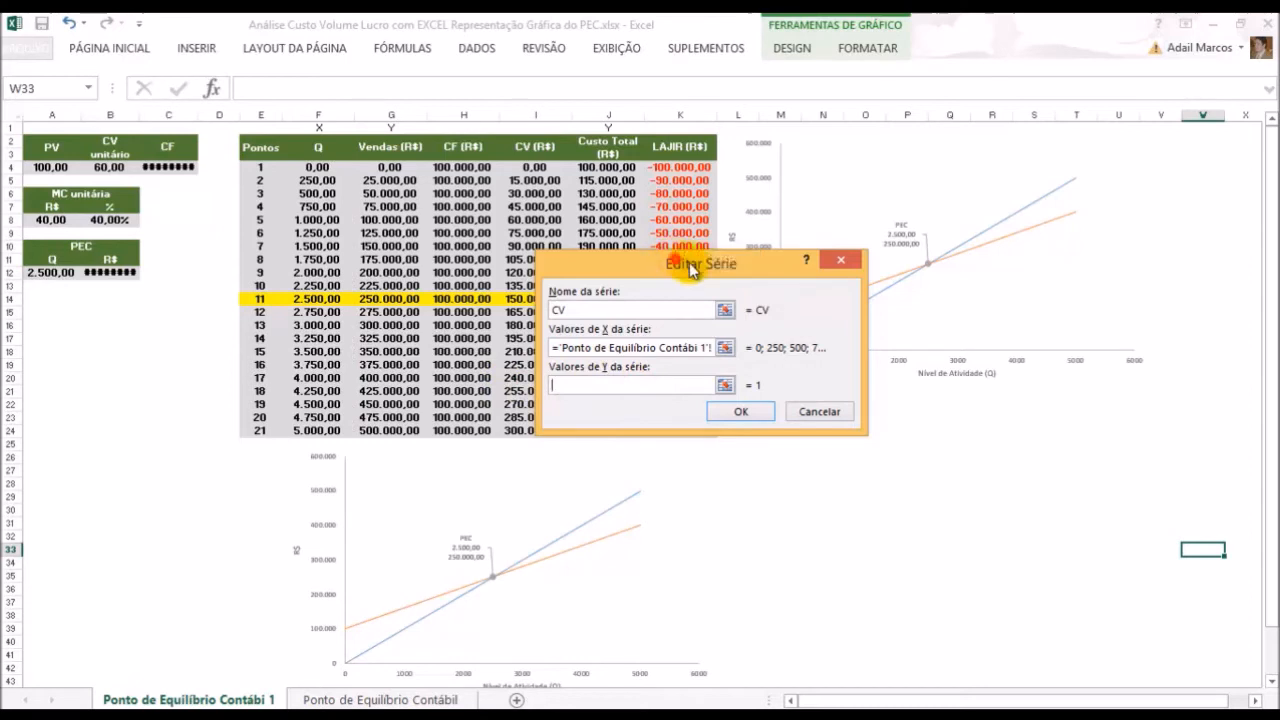
left_click_drag(640, 263, 719, 253)
left_click_drag(534, 167, 535, 430)
left_click(818, 402)
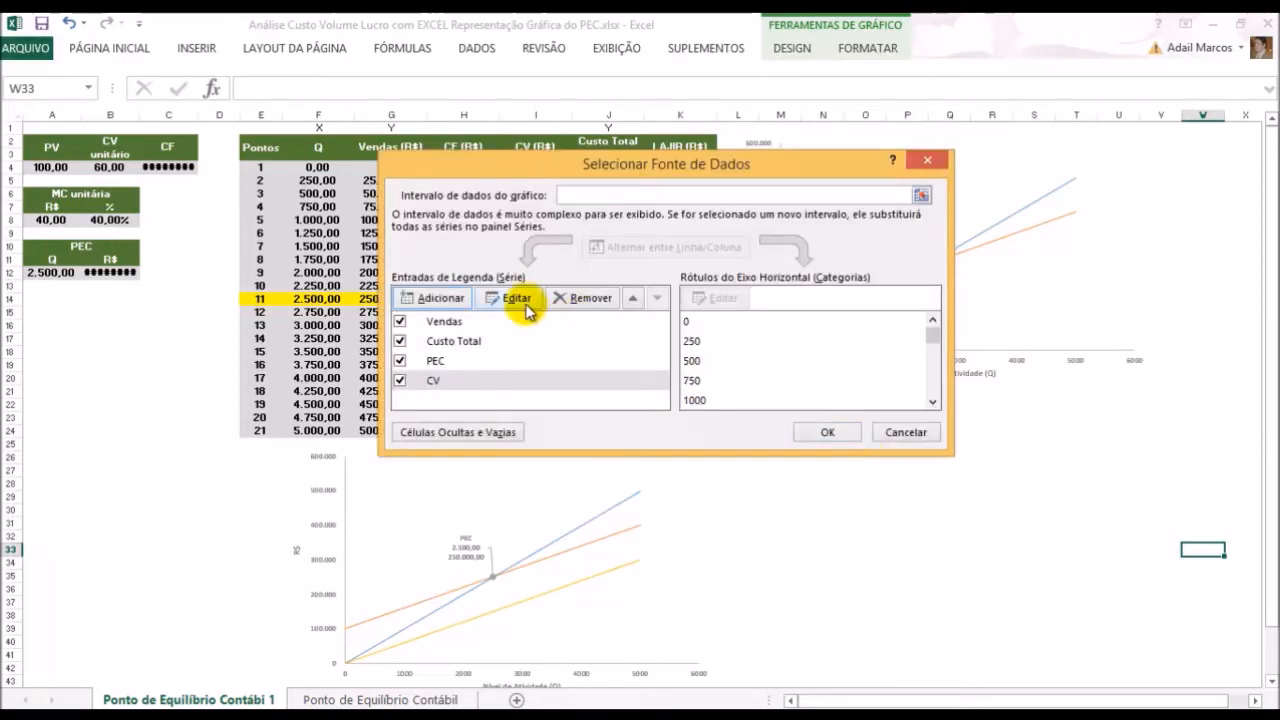
Add a series named CF to the chart copy, with X values F4:F24 and Y values H4:H24, and apply the data source
left_click_drag(565, 172, 932, 232)
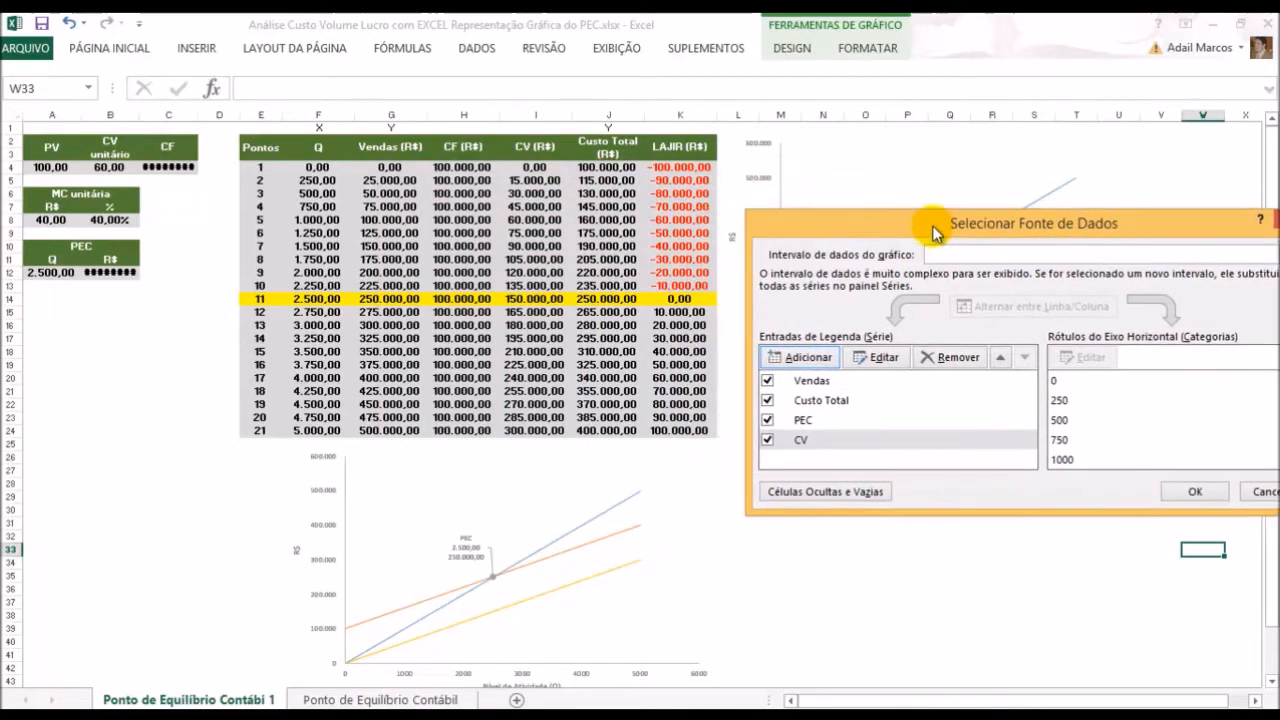
left_click(826, 358)
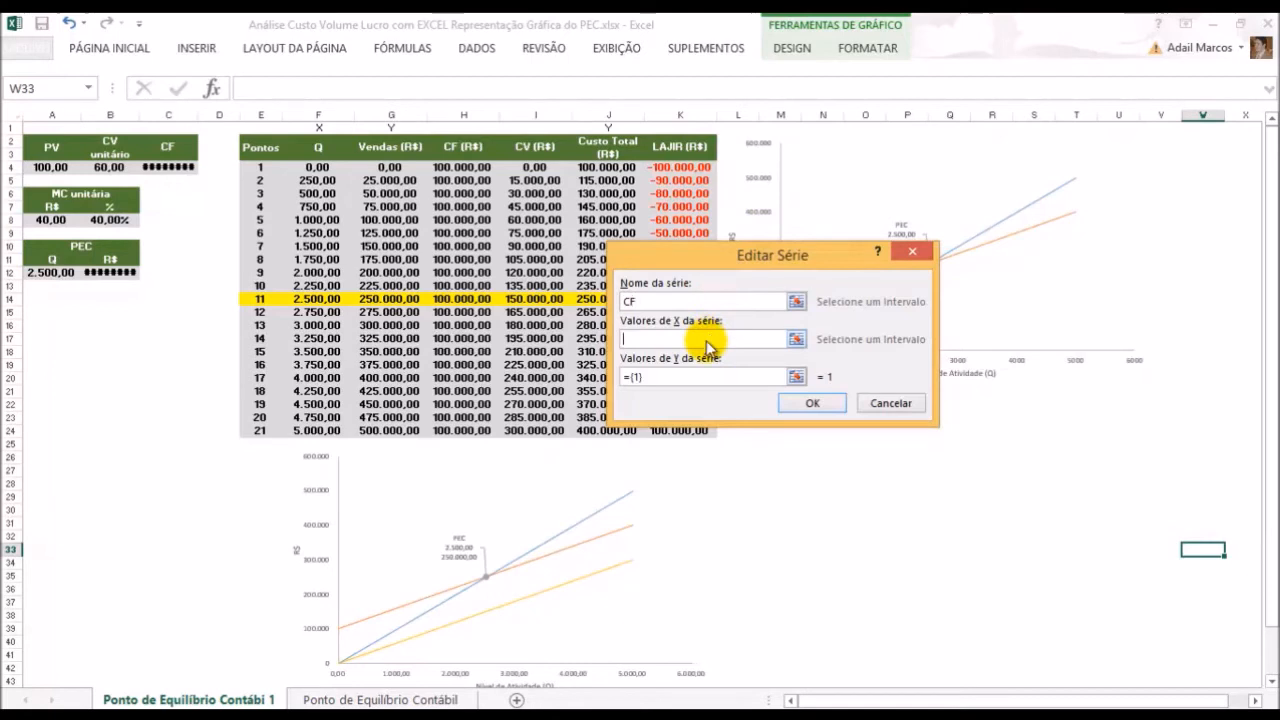
left_click_drag(330, 167, 330, 428)
left_click(711, 376)
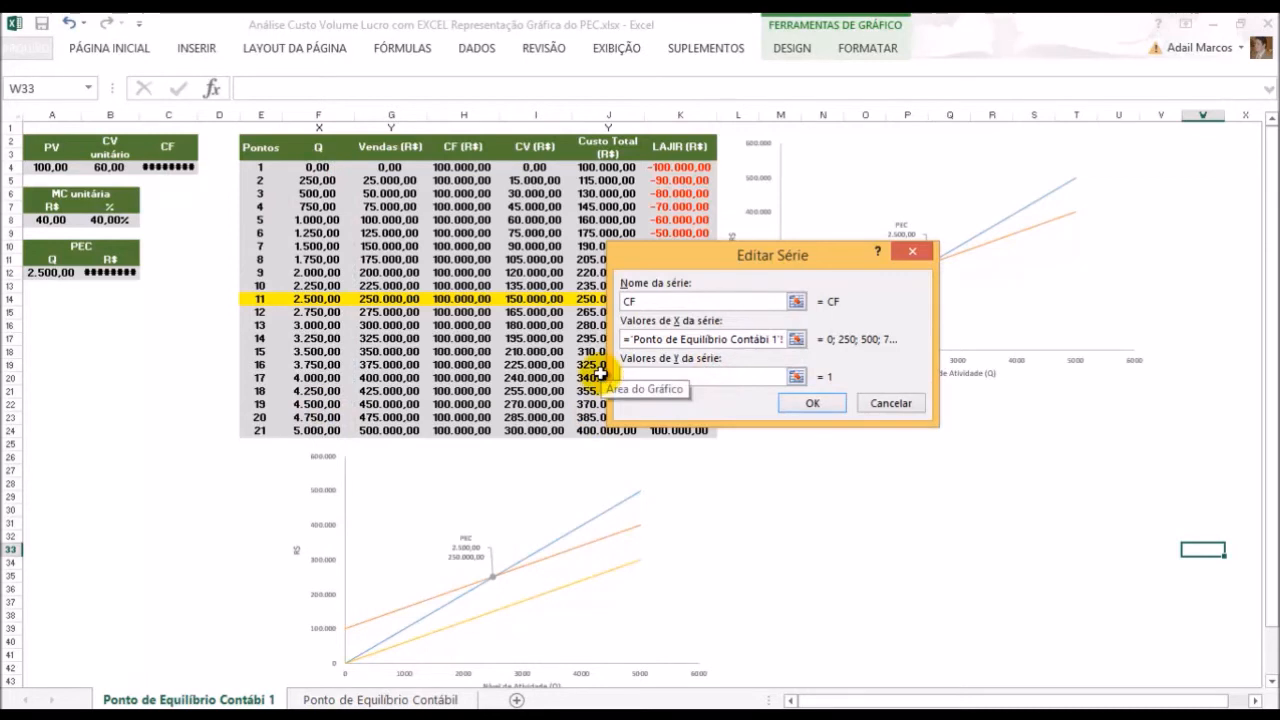
left_click_drag(462, 168, 462, 428)
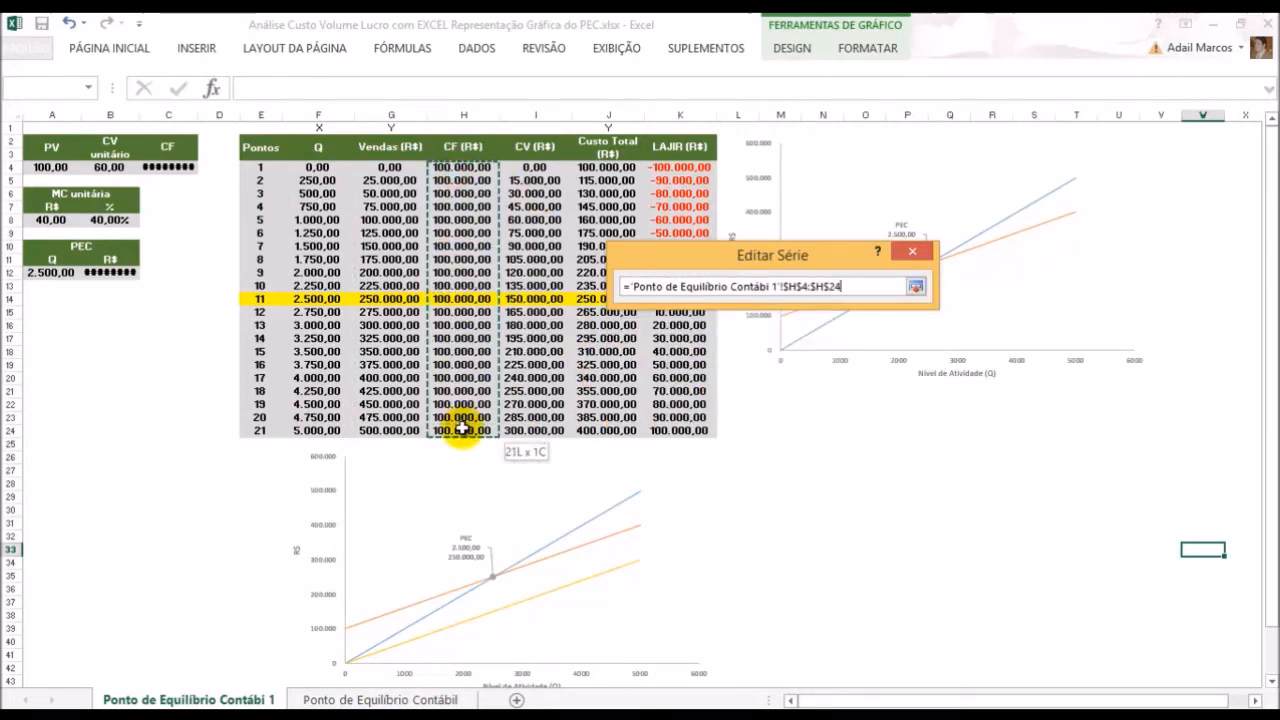
left_click(809, 400)
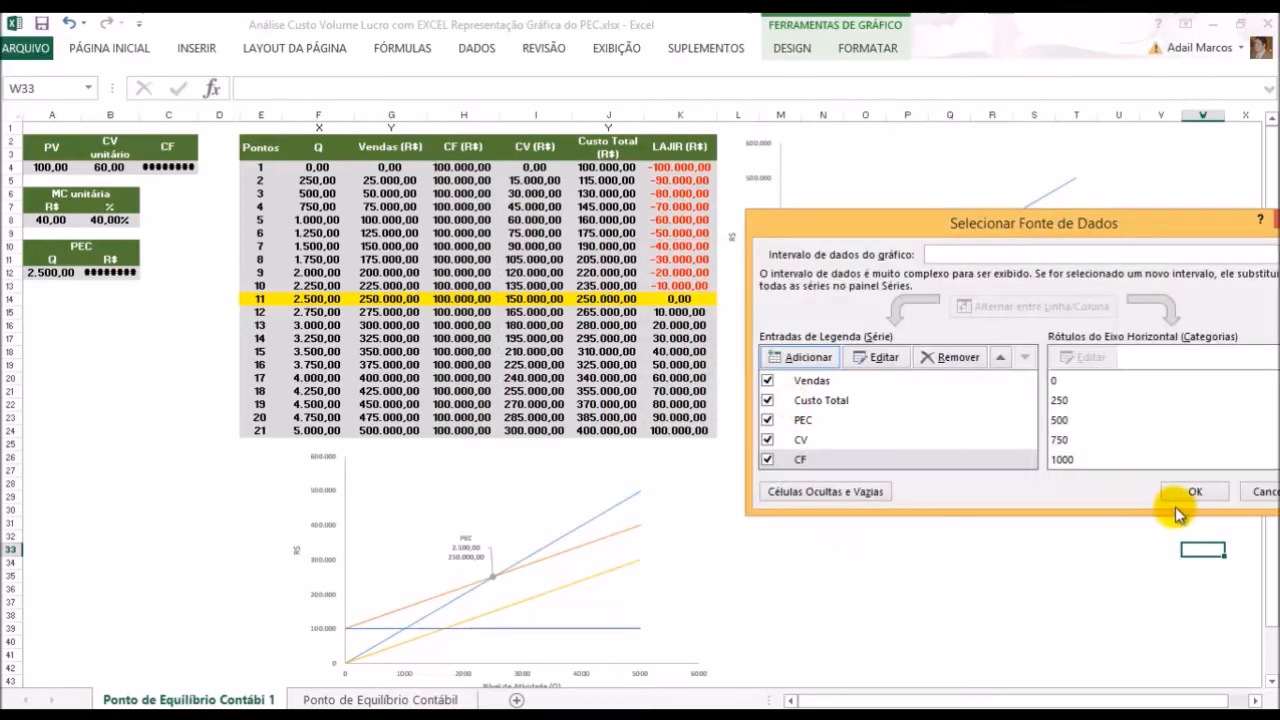
left_click(1183, 495)
Move the chart copy out from under the data table to directly beneath the original chart, starting near column L
scroll(1029, 591, "down", 2)
left_click_drag(714, 540, 1177, 520)
left_click(1255, 700)
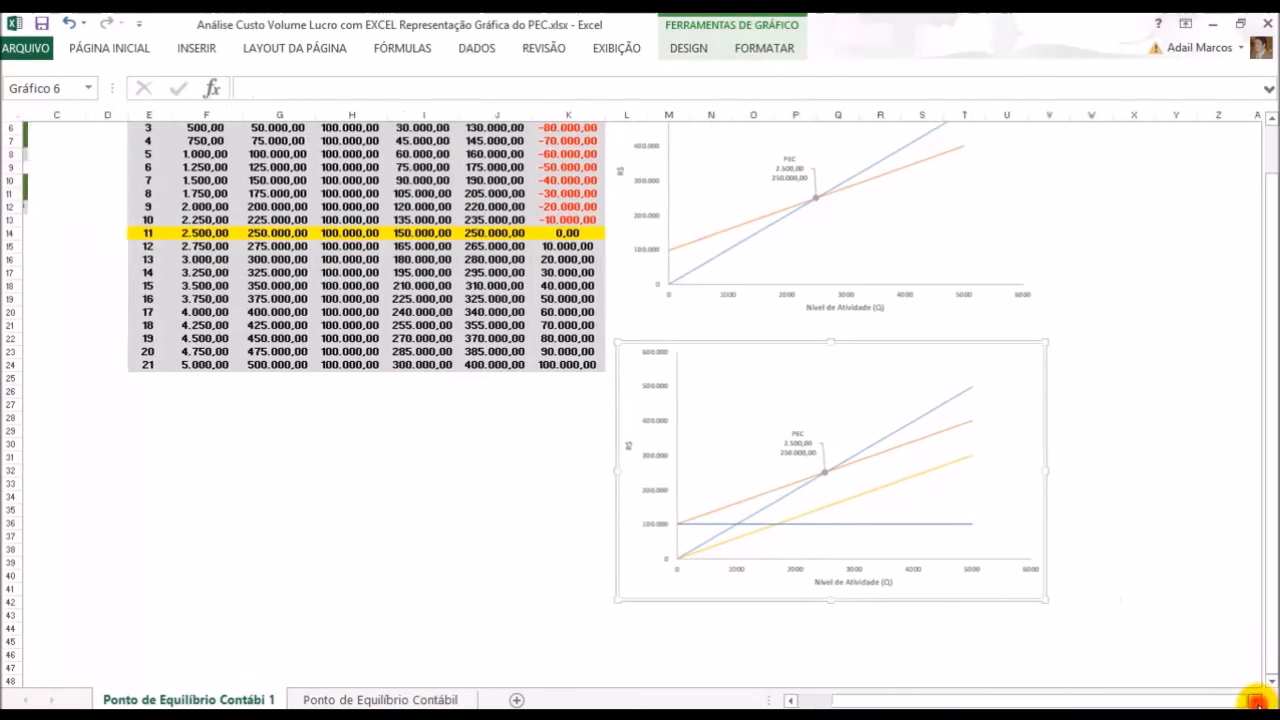
scroll(968, 458, "up", 3)
scroll(968, 458, "down", 2)
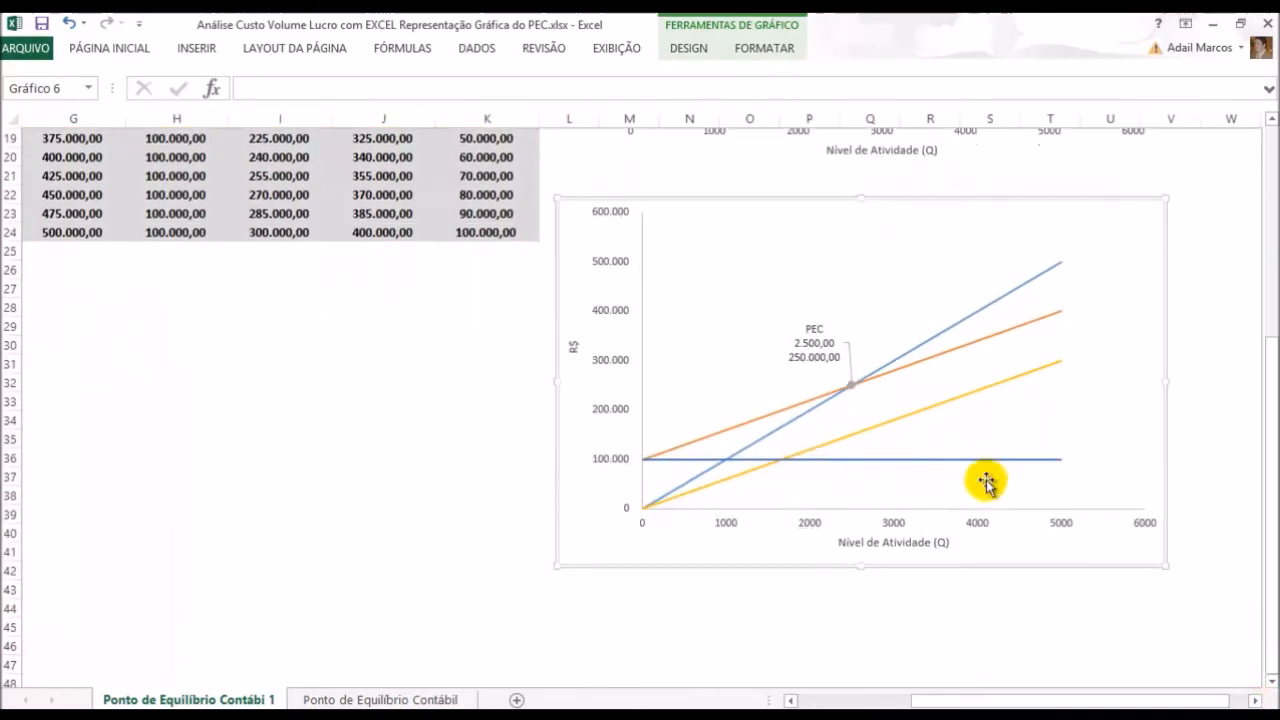
left_click(1255, 700)
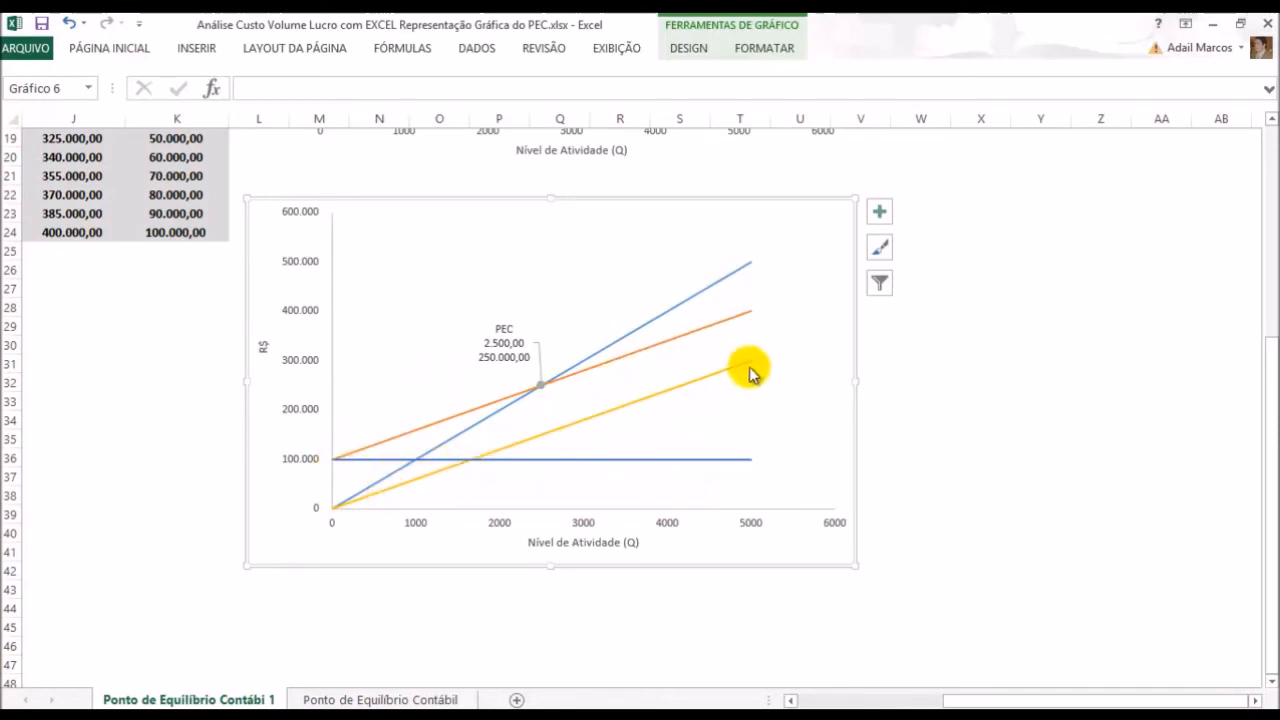
left_click(765, 204)
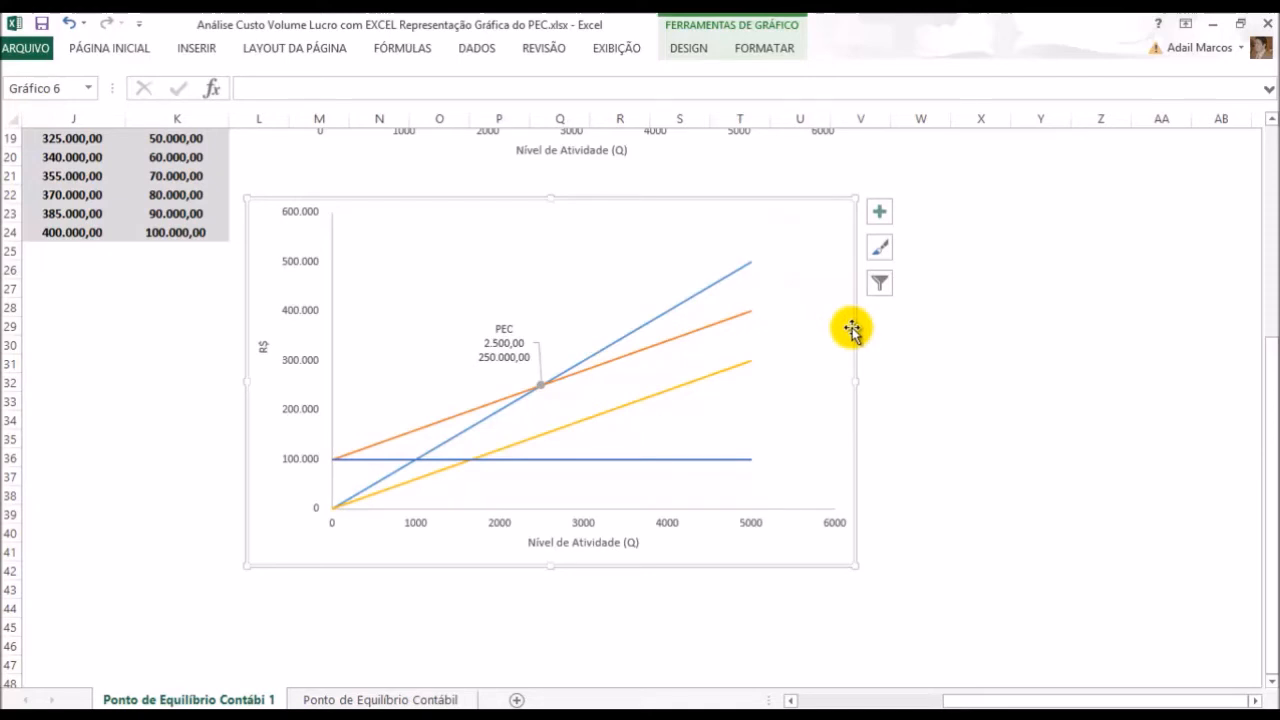
left_click_drag(851, 330, 857, 362)
Add a legend at the bottom (Inferior) of the original break-even chart
scroll(857, 362, "up", 5)
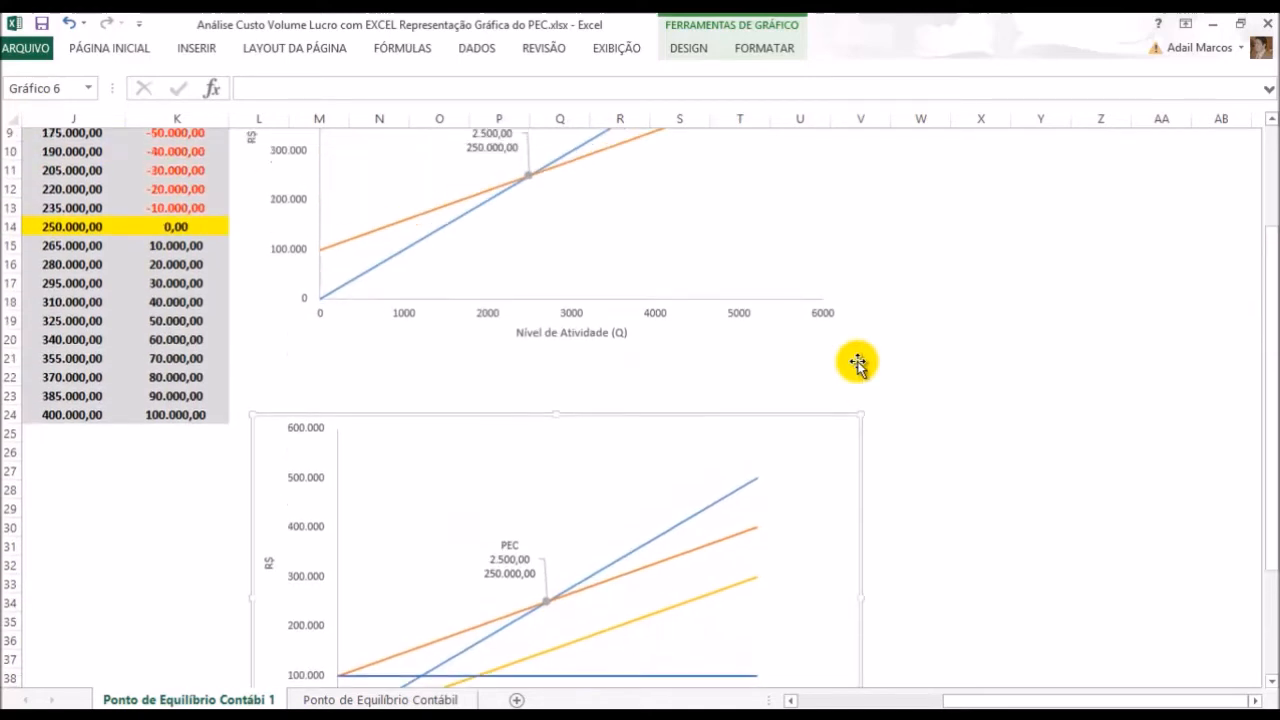
left_click(873, 271)
left_click(842, 268)
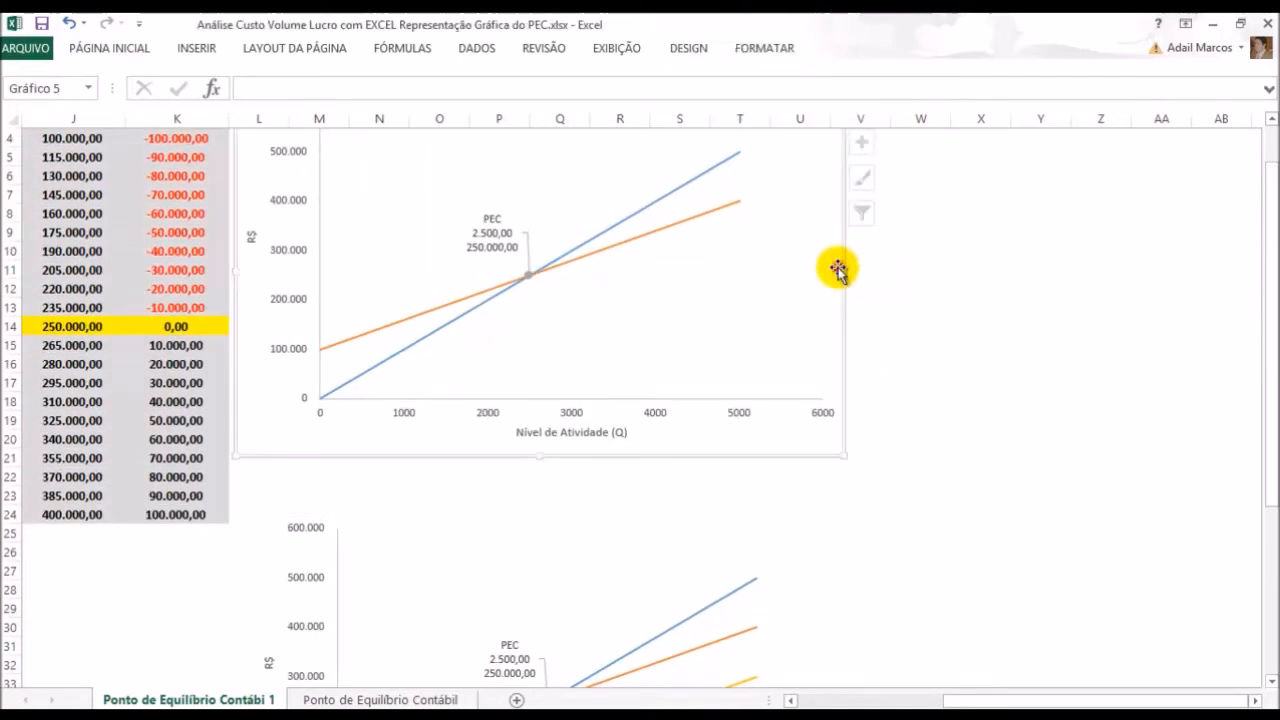
left_click(925, 292)
scroll(843, 234, "up", 1)
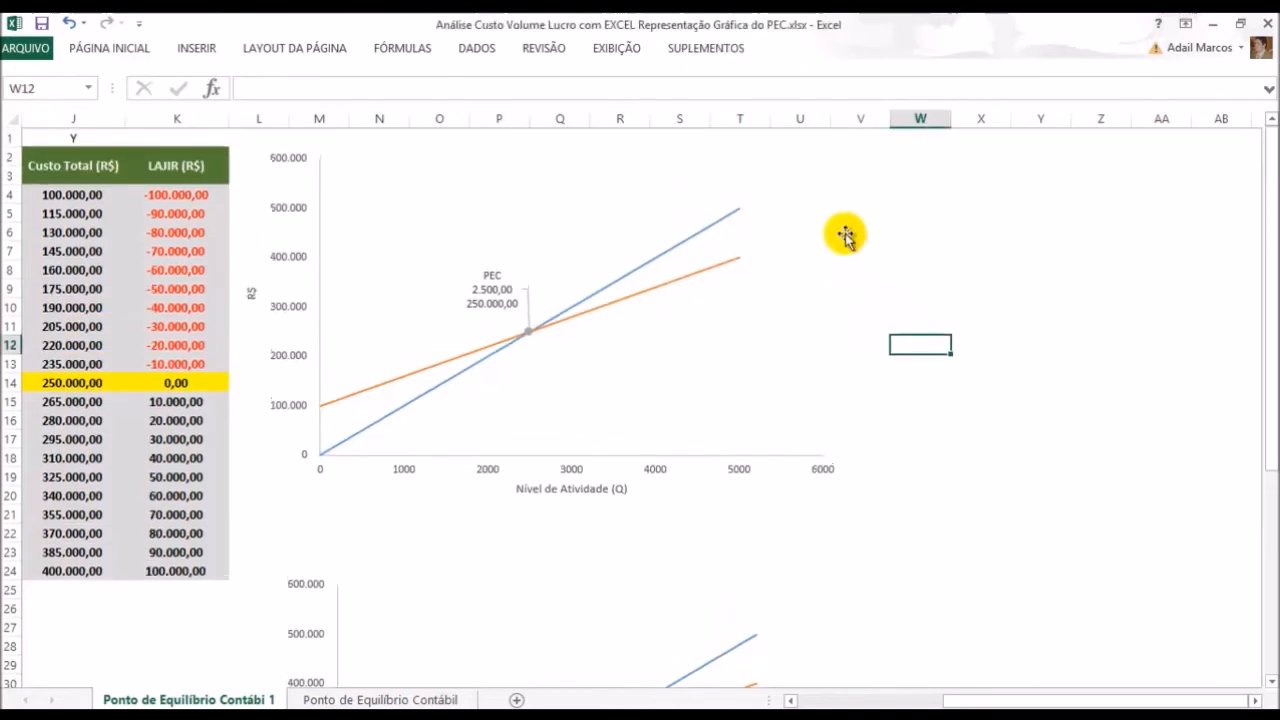
left_click(822, 210)
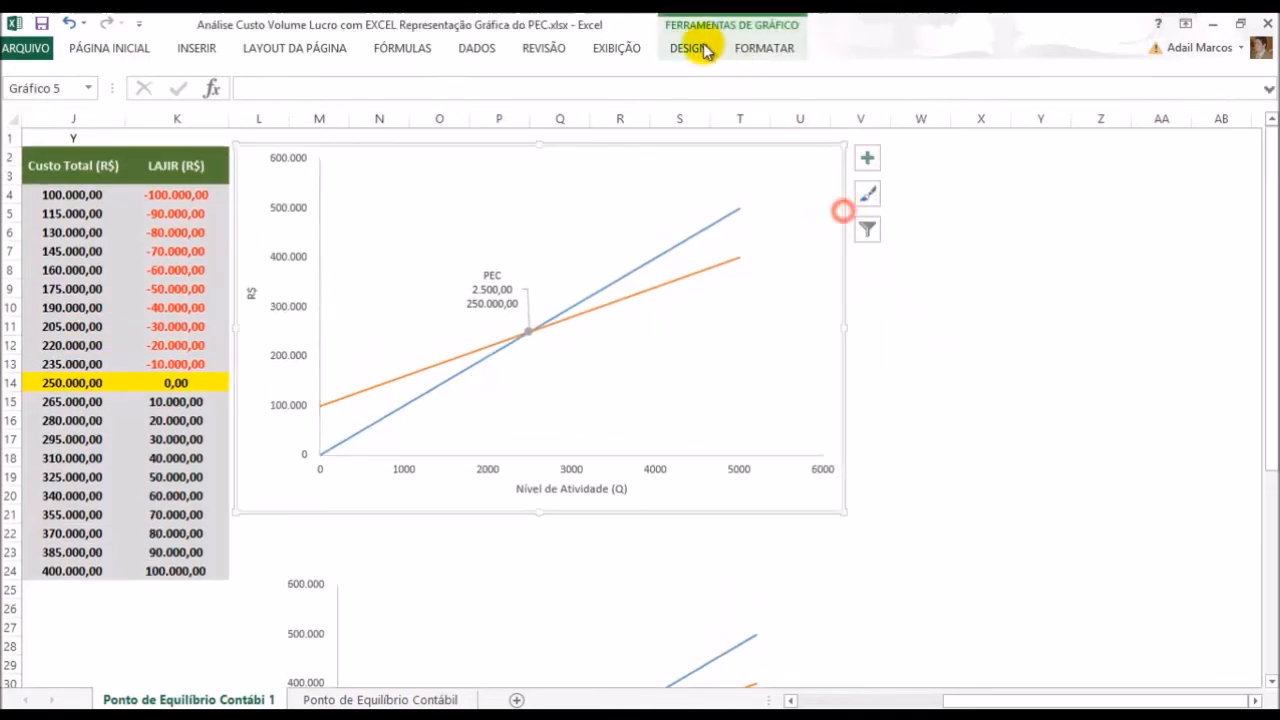
left_click(688, 48)
left_click(70, 108)
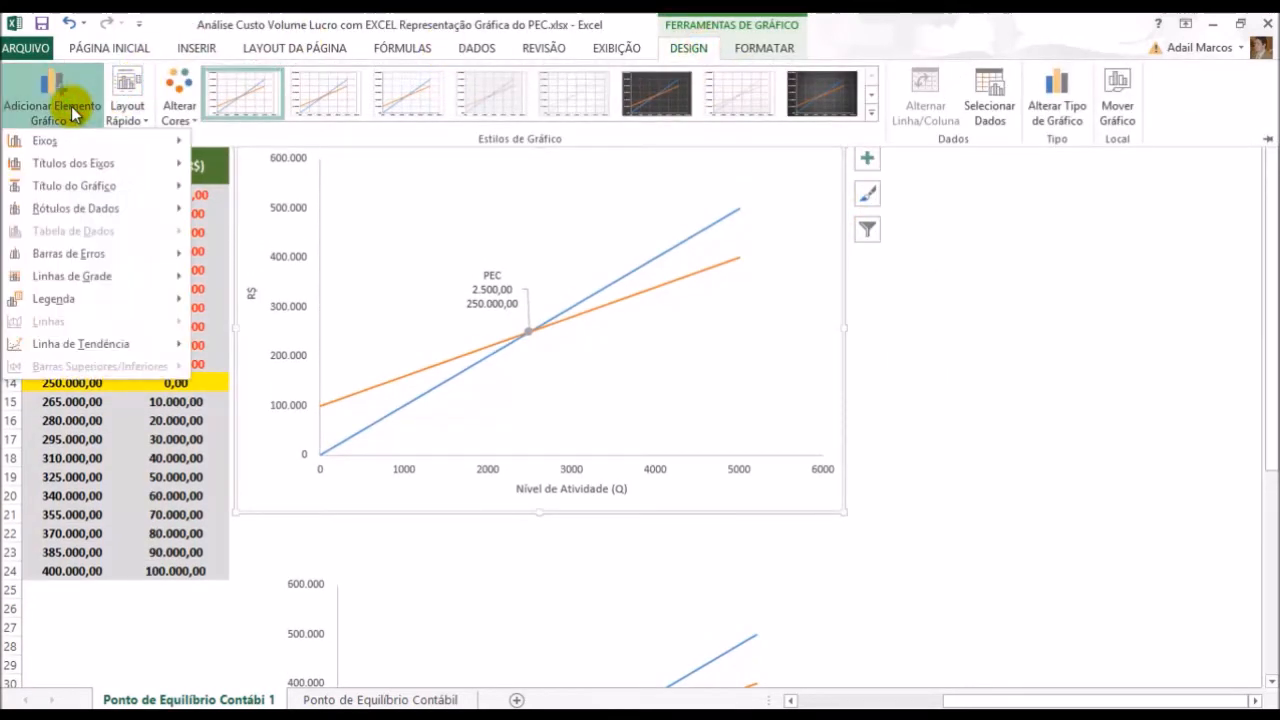
mouse_move(72, 212)
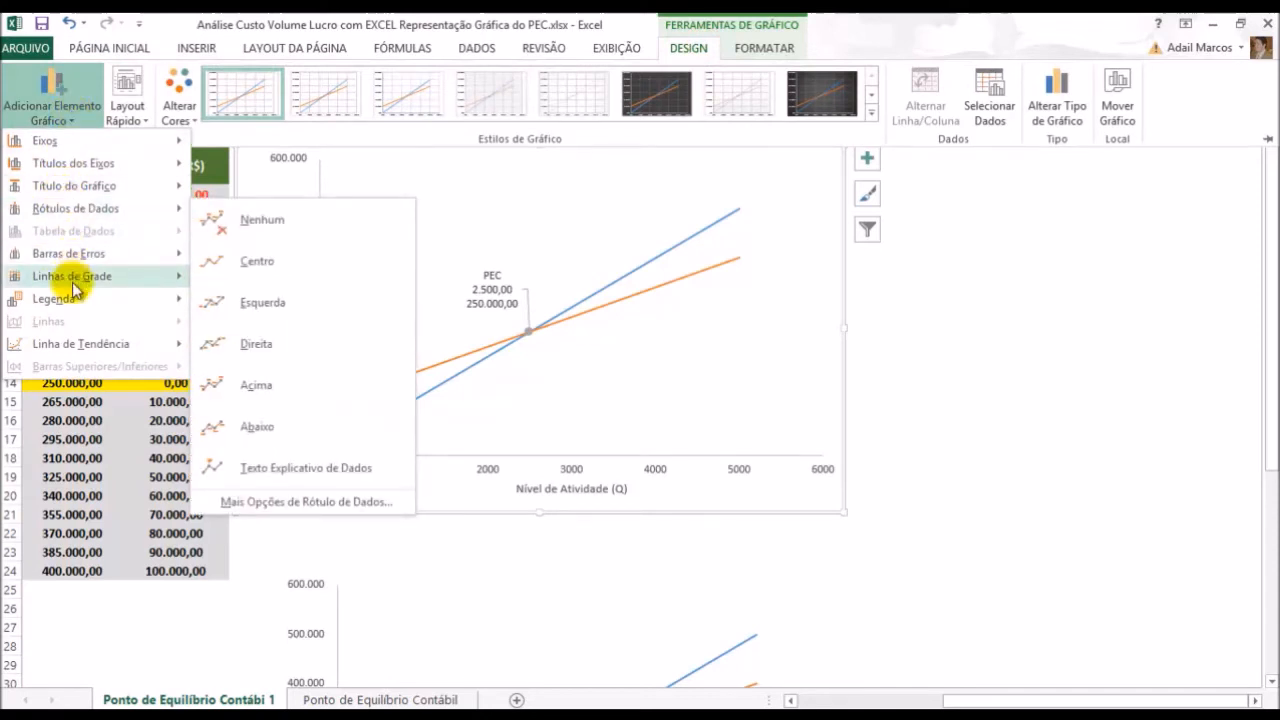
mouse_move(76, 312)
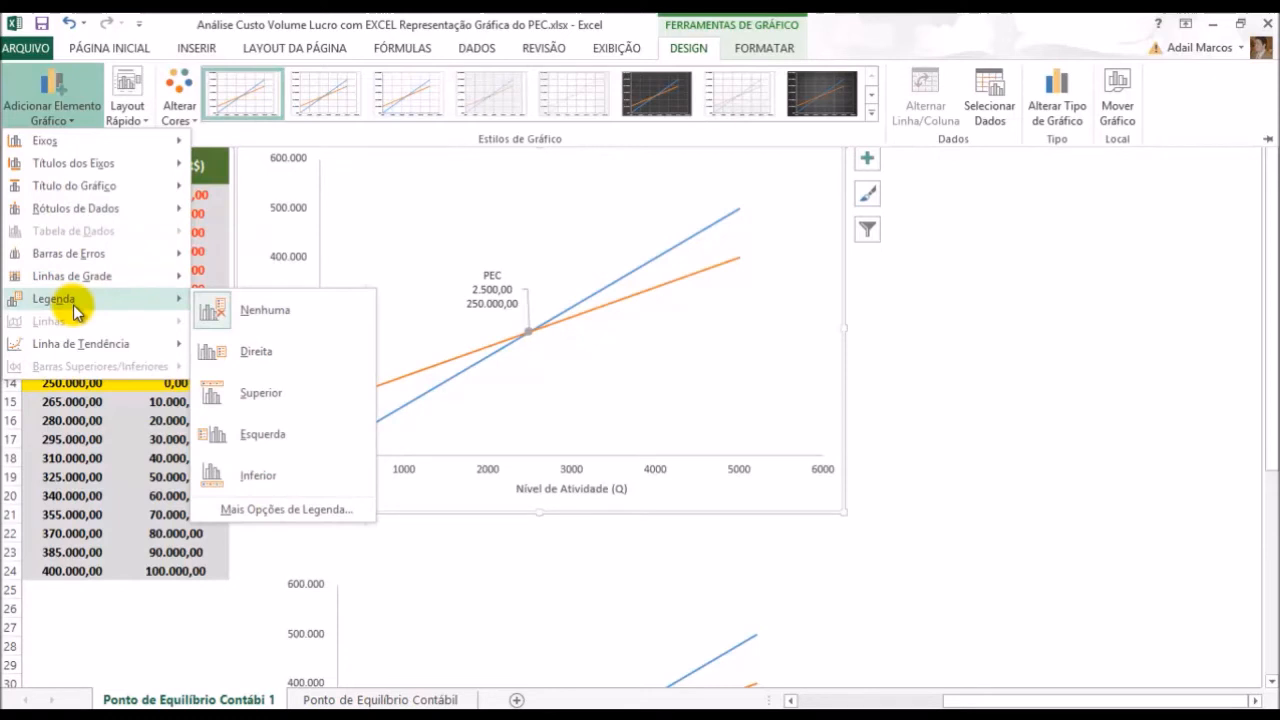
left_click(271, 484)
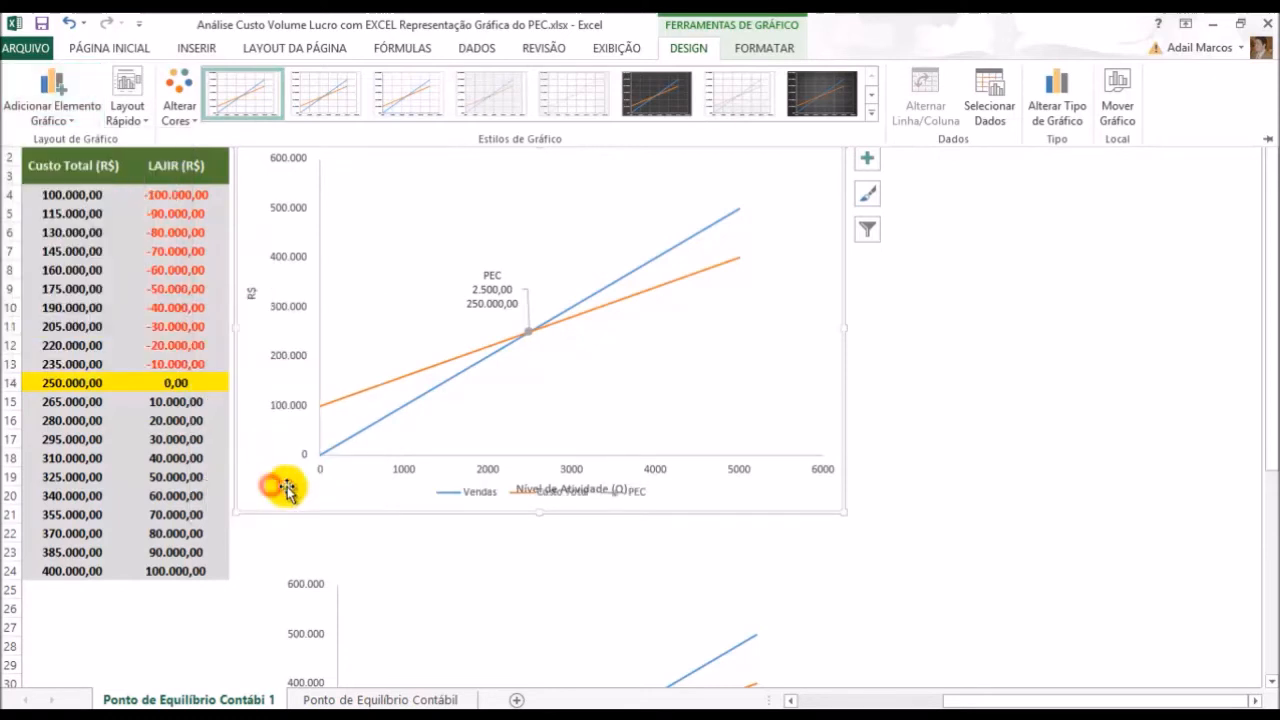
Shorten the original chart's plot area from below so the horizontal axis title clears the legend
left_click(645, 413)
left_click(655, 340)
scroll(612, 420, "down", 2)
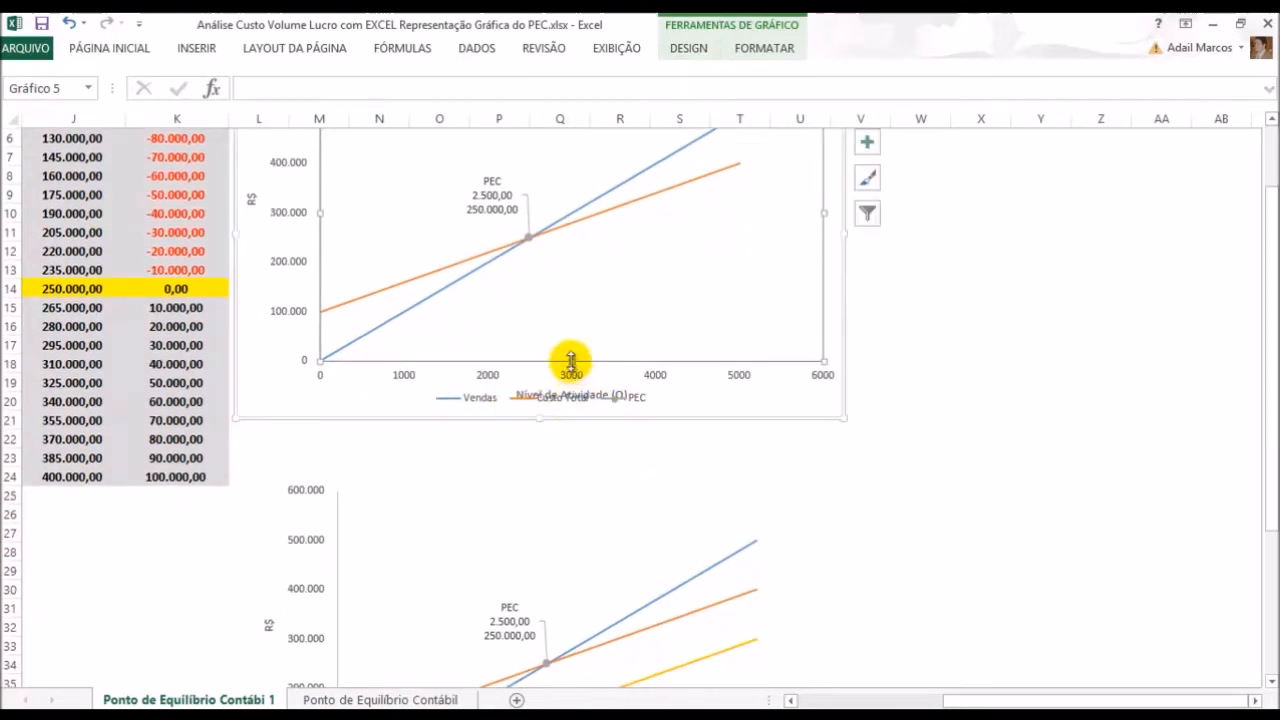
left_click_drag(570, 360, 571, 337)
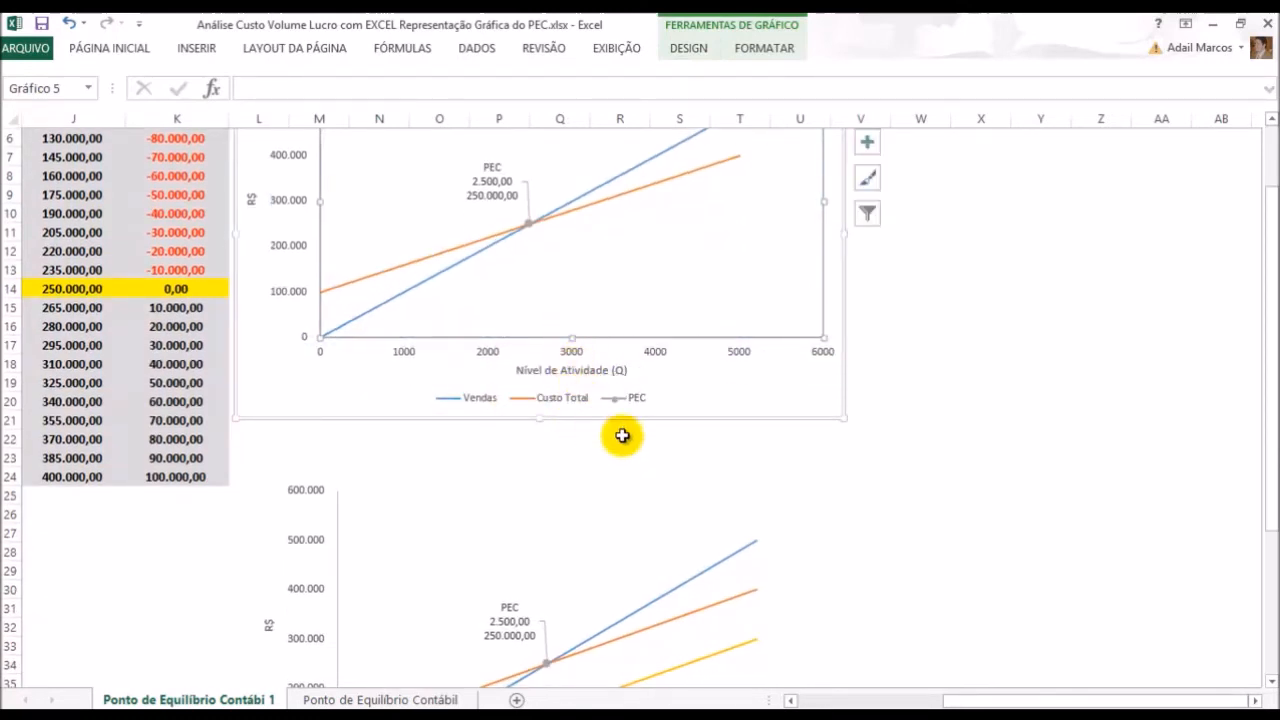
Move the chart copy slightly up and to the right, closer to the original chart
scroll(949, 468, "up", 2)
scroll(950, 468, "down", 5)
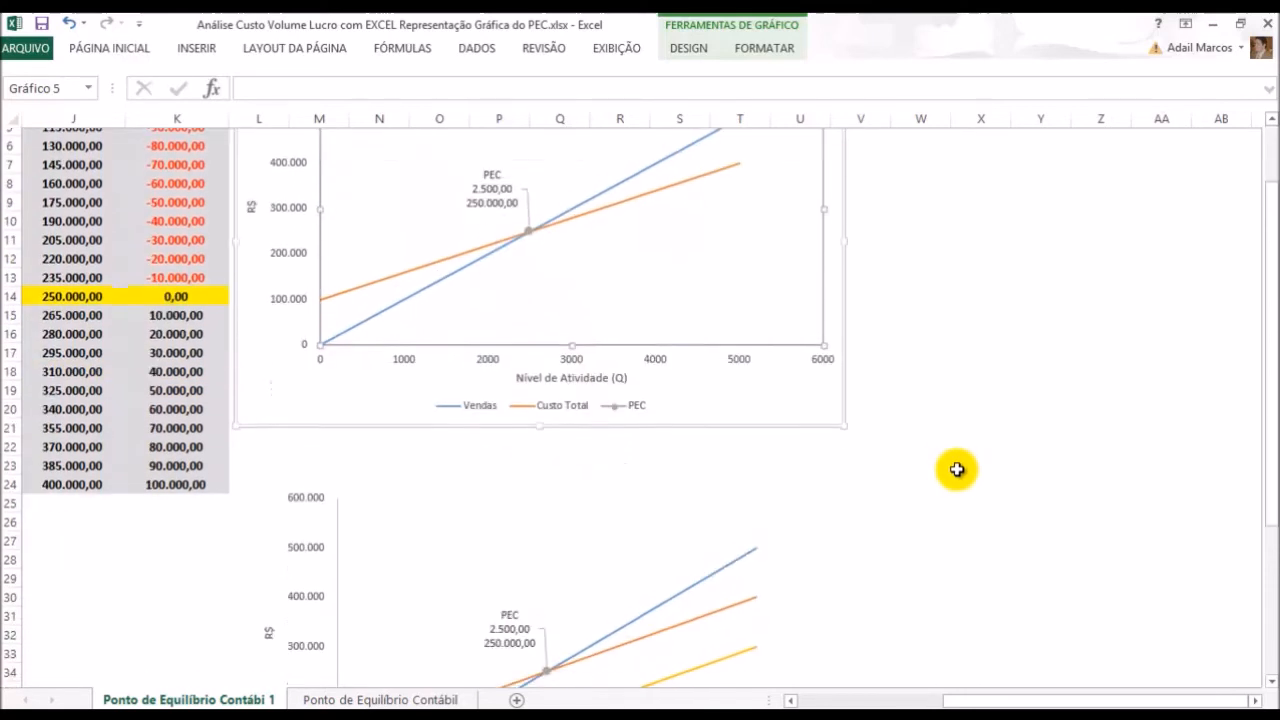
left_click(805, 436)
left_click_drag(856, 426, 873, 375)
Add a legend at the bottom (Inferior) of the chart copy
left_click(687, 47)
left_click(90, 108)
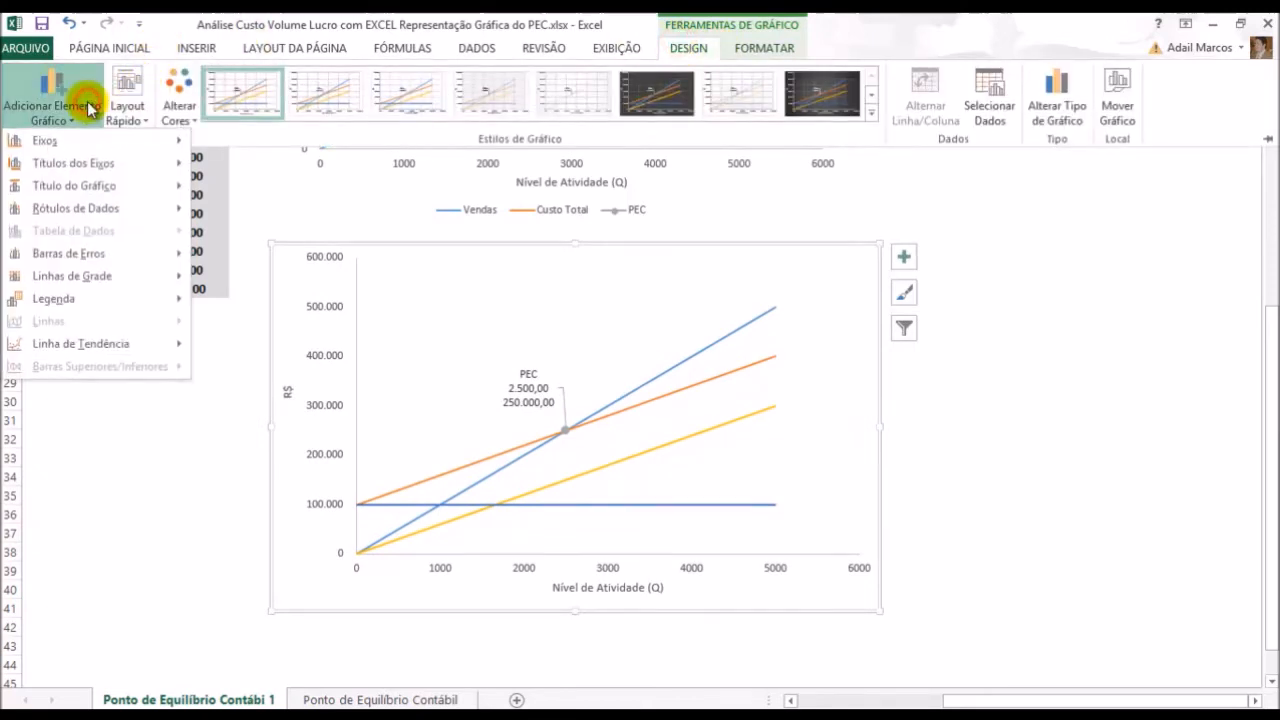
mouse_move(115, 298)
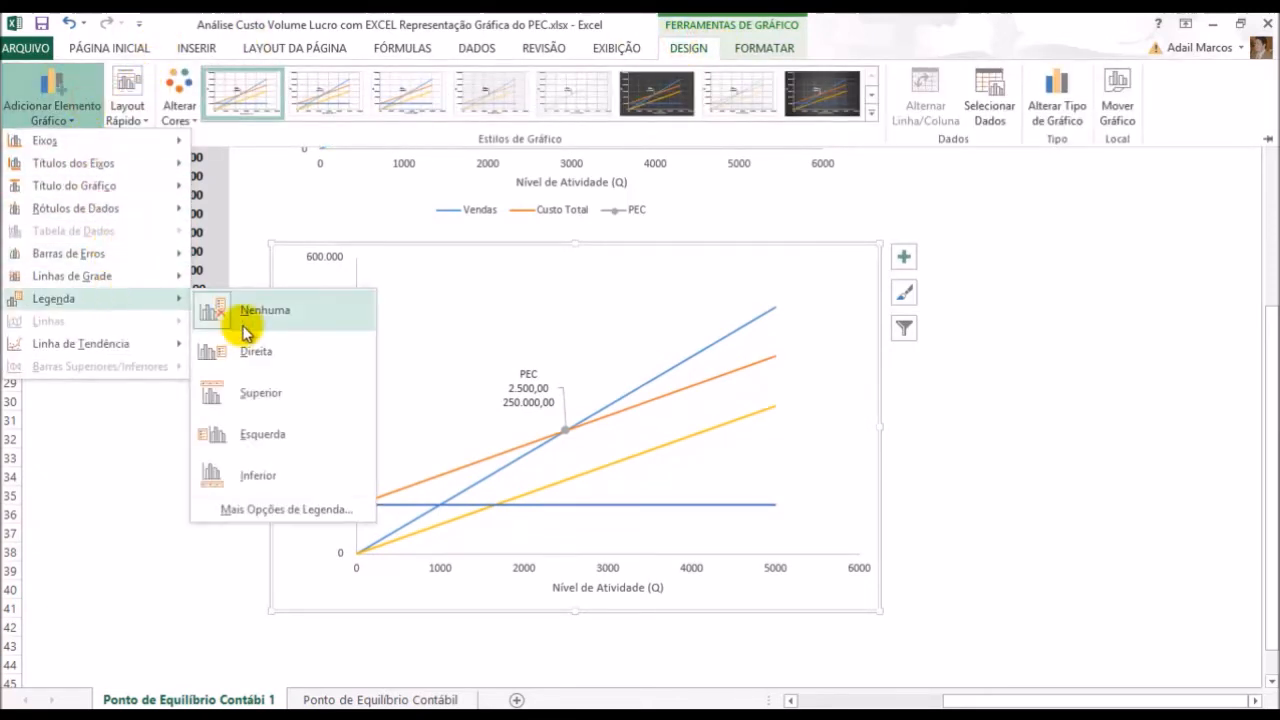
left_click(250, 478)
Shorten the chart copy's plot area from below to separate its axis title from the legend, and bring both charts into view
left_click(674, 497)
left_click(654, 471)
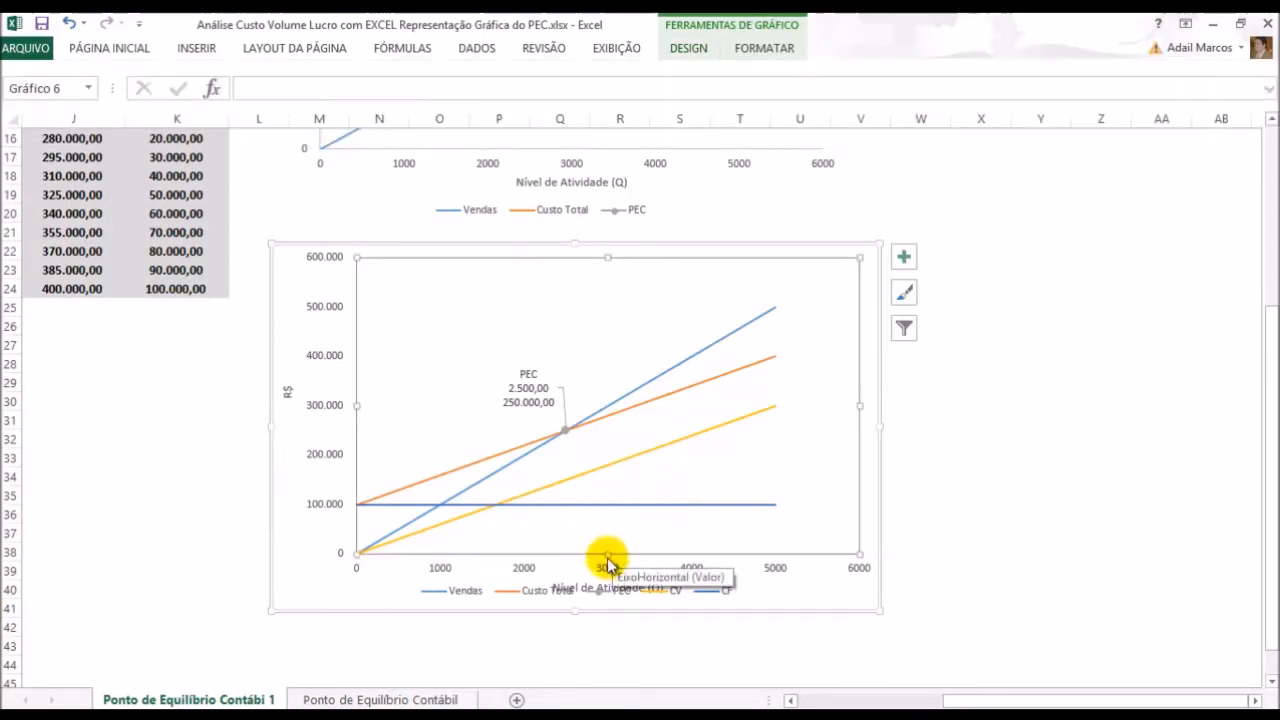
left_click_drag(607, 556, 607, 543)
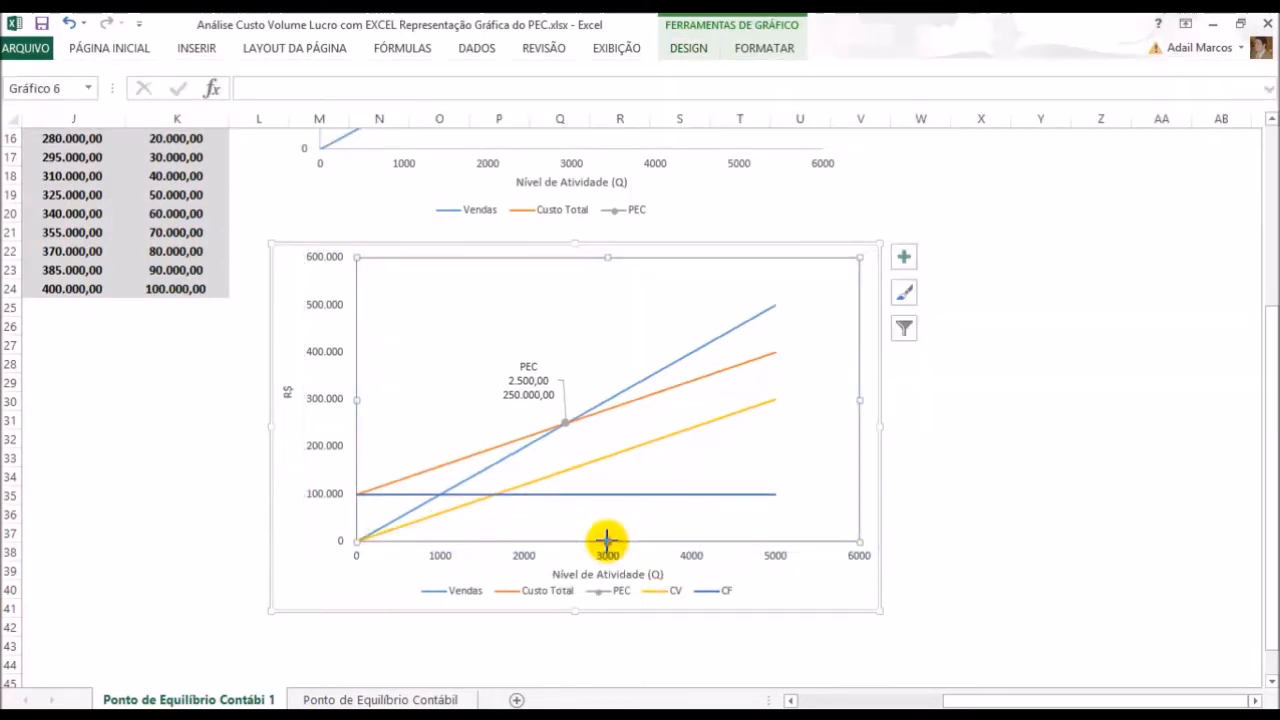
left_click(1013, 401)
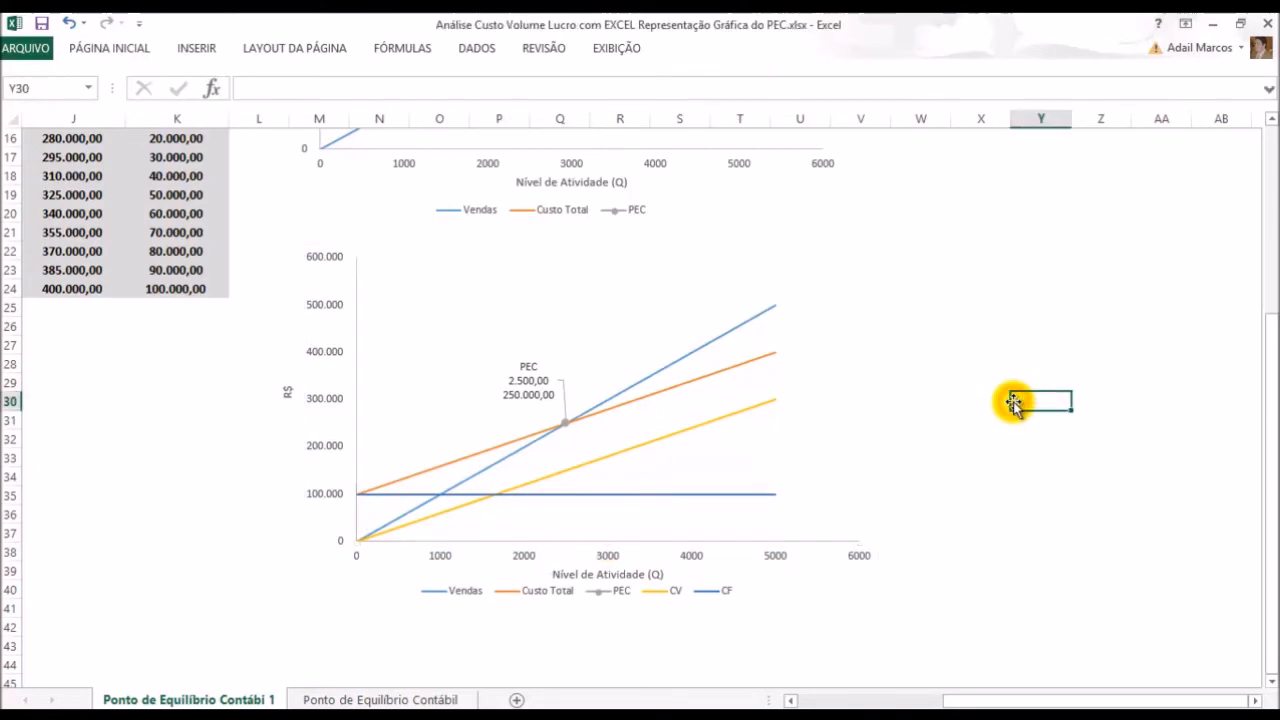
scroll(917, 423, "up", 5)
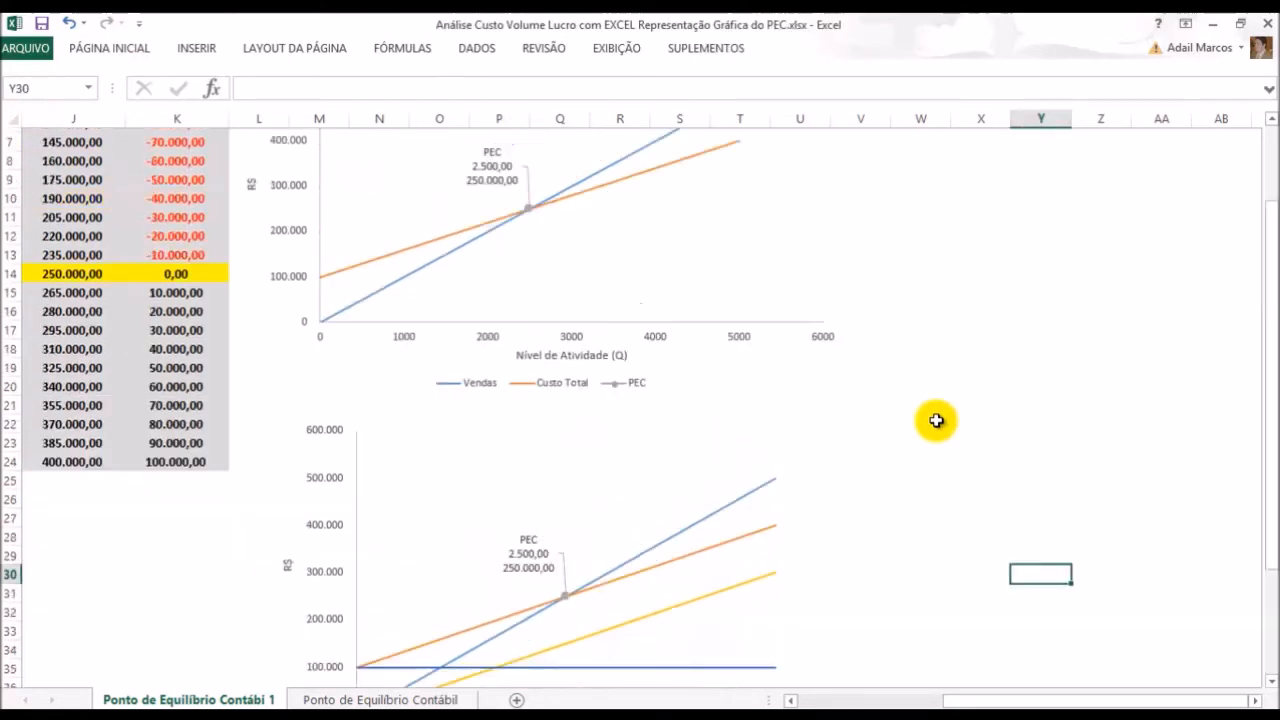
scroll(934, 423, "down", 3, "ctrl")
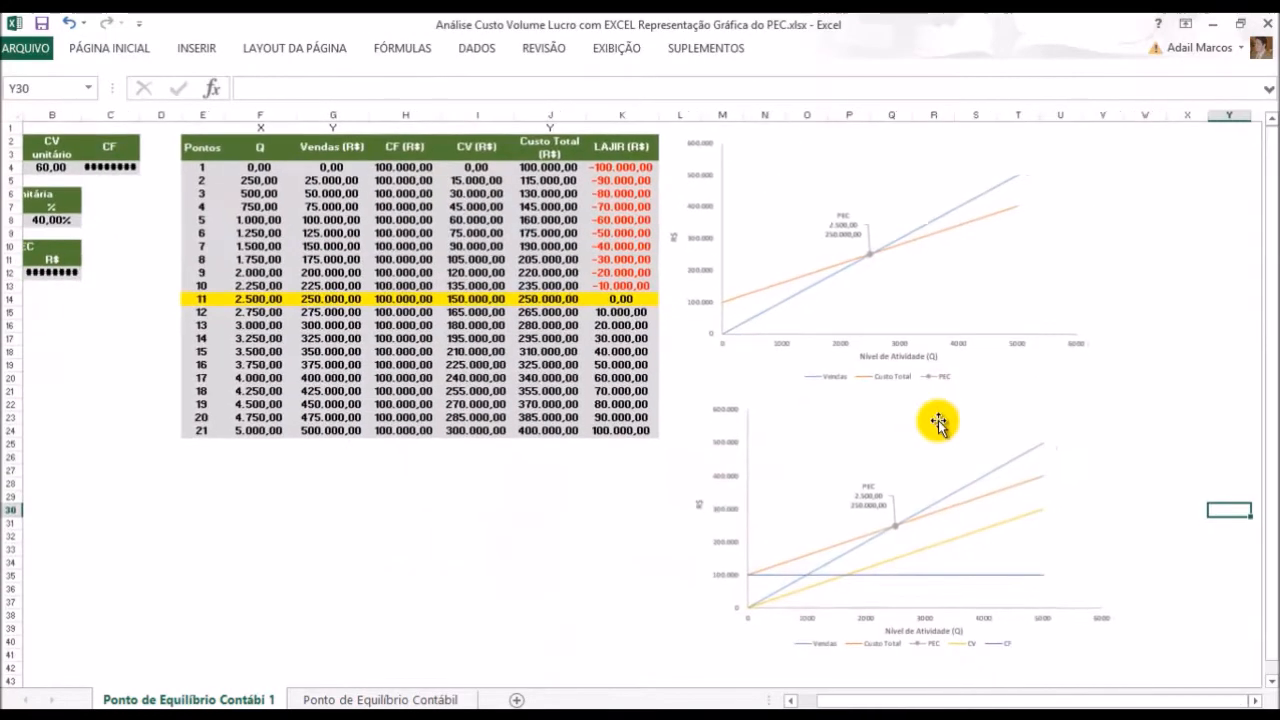
Examine the finished break-even chart and its extended copy with the CV and CF series at closer zoom
left_click(1256, 701)
left_click(1256, 701)
left_click(1256, 701)
left_click(1256, 701)
left_click(917, 237)
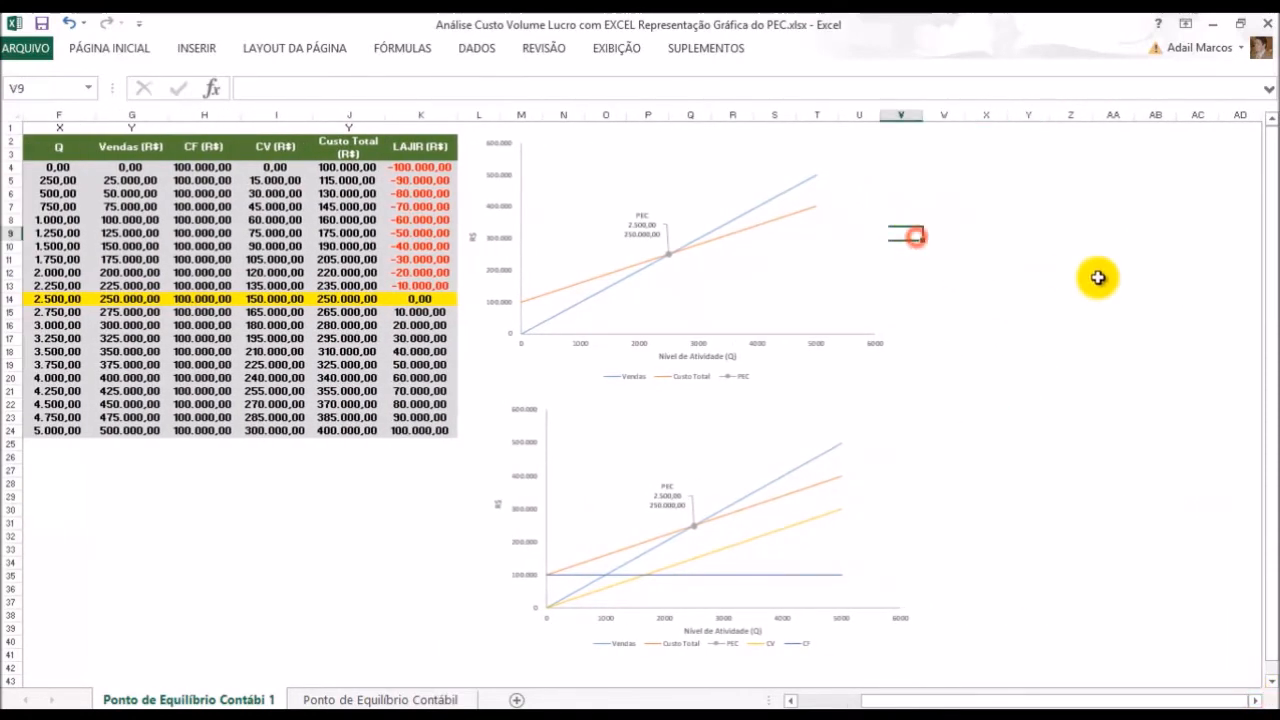
scroll(1098, 286, "up", 1, "ctrl")
scroll(1098, 286, "up", 1, "ctrl")
left_click(1256, 701)
left_click(1256, 701)
left_click(1256, 701)
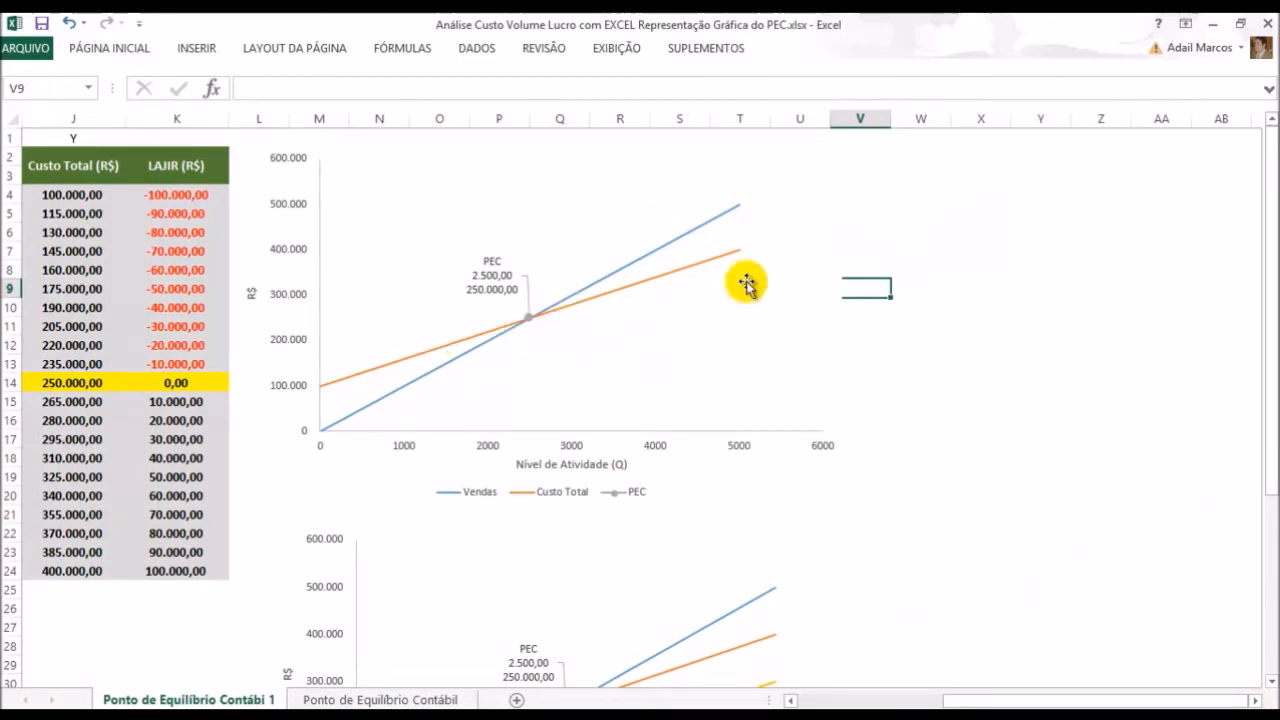
left_click(819, 298)
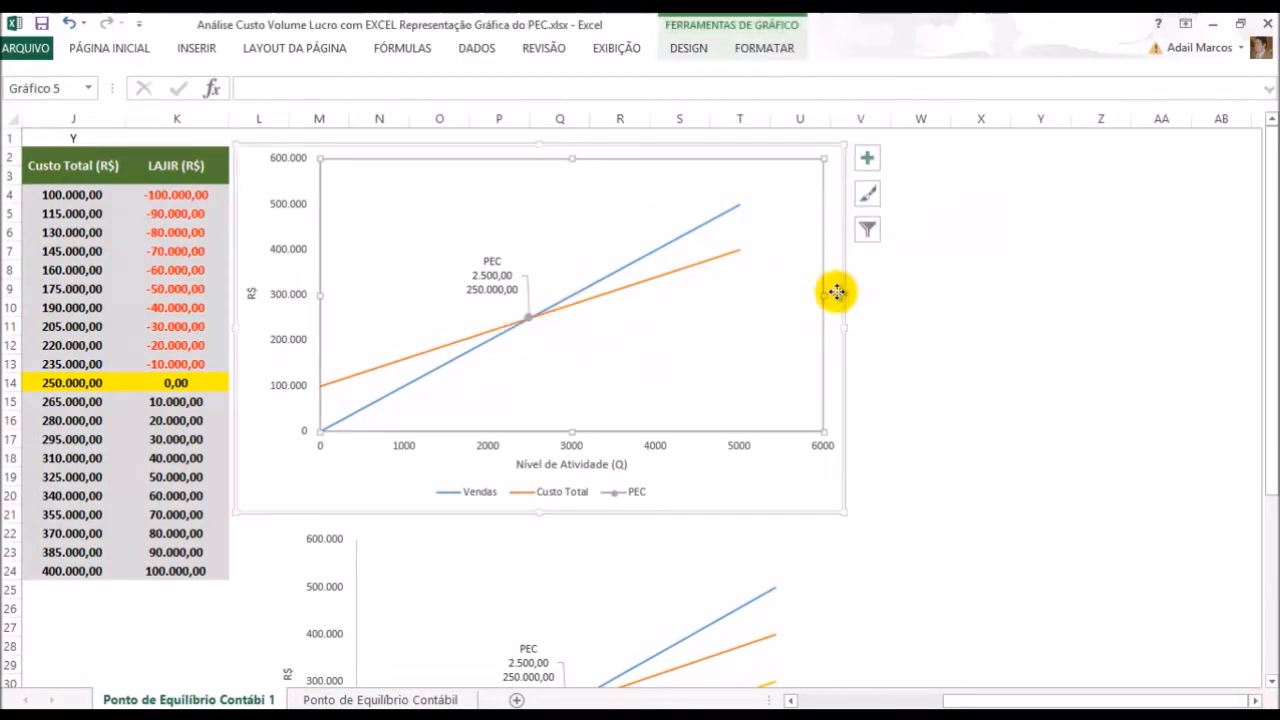
scroll(846, 314, "down", 7)
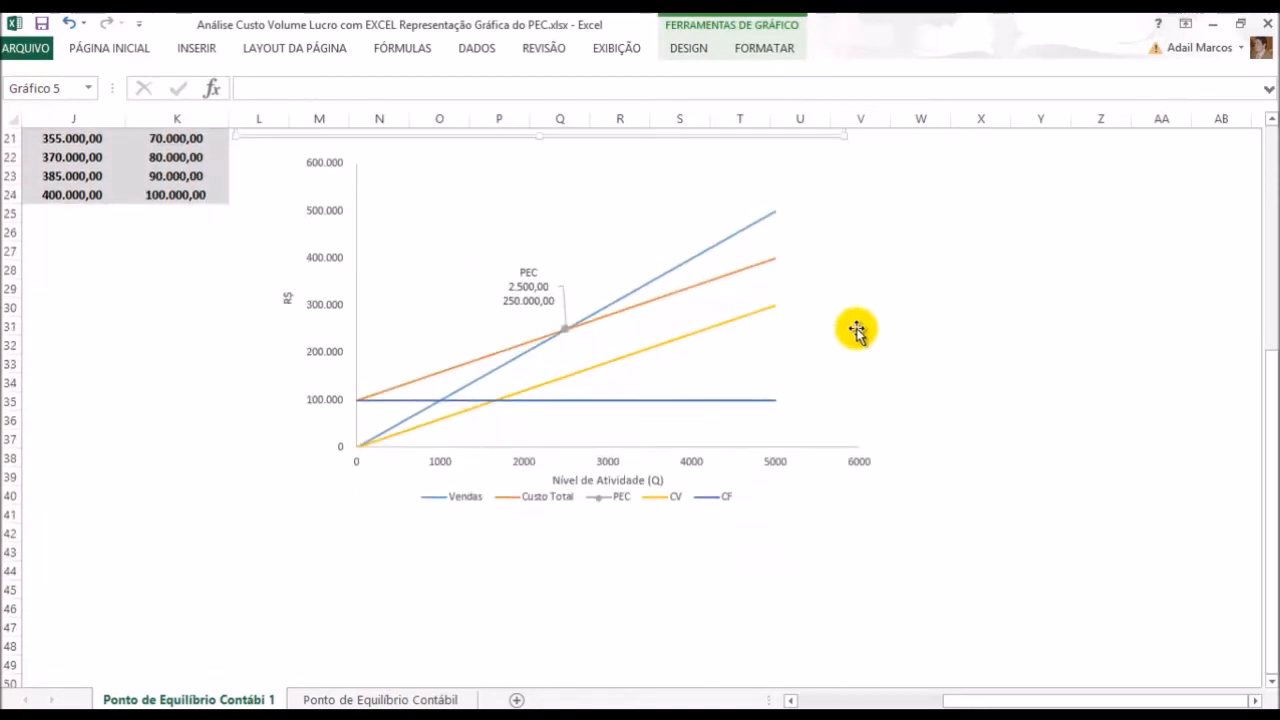
Shorten the lower chart's plot area slightly from below to leave more space between the horizontal axis title and the legend
left_click(860, 280)
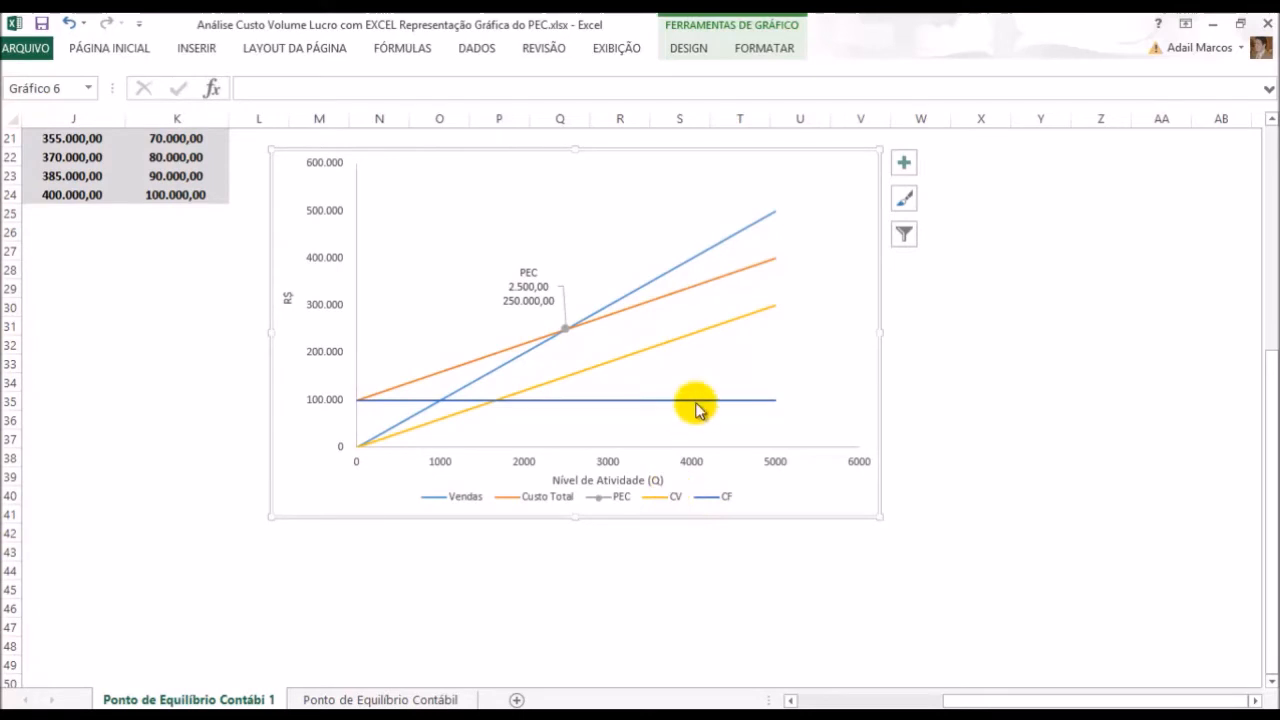
left_click(677, 366)
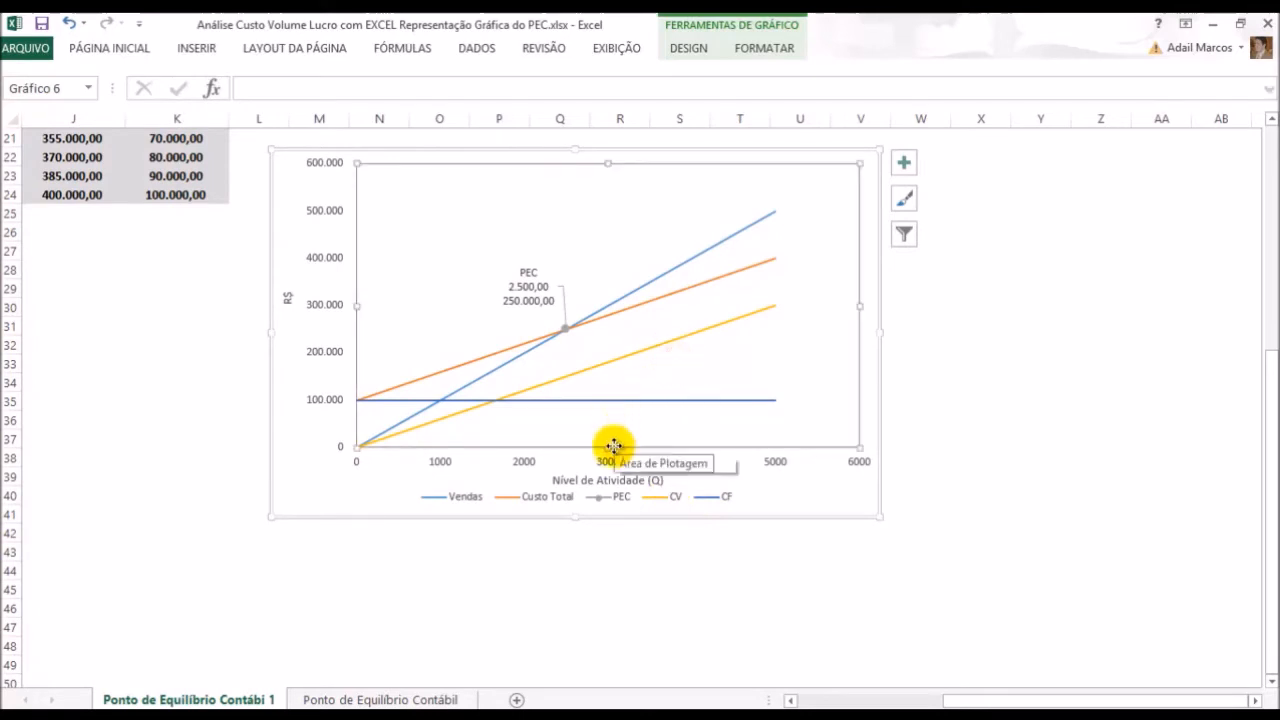
left_click_drag(608, 447, 607, 437)
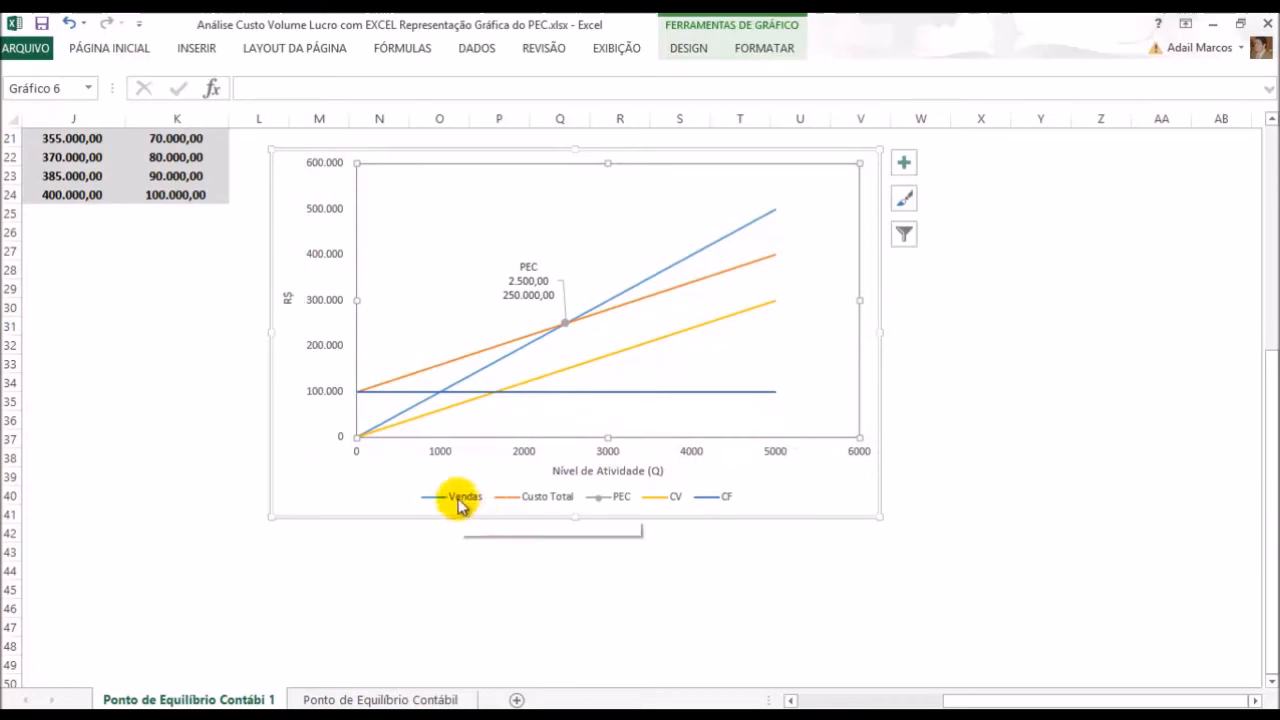
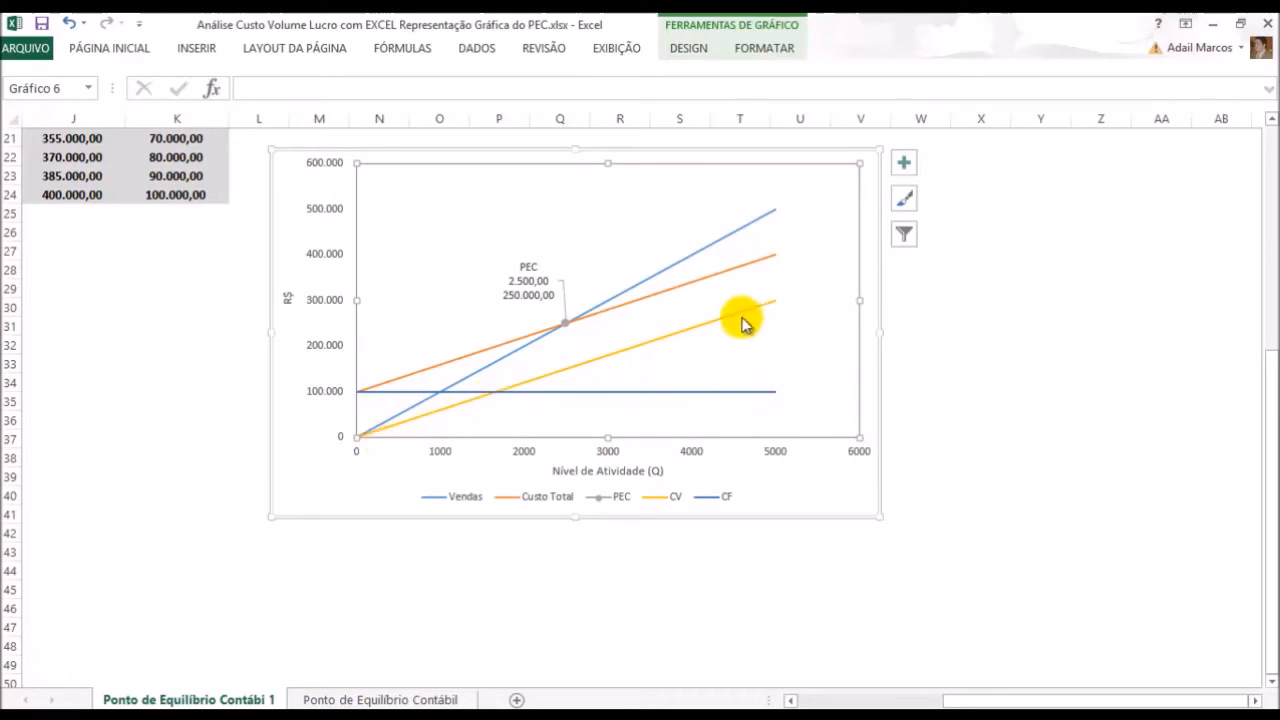
left_click(874, 480)
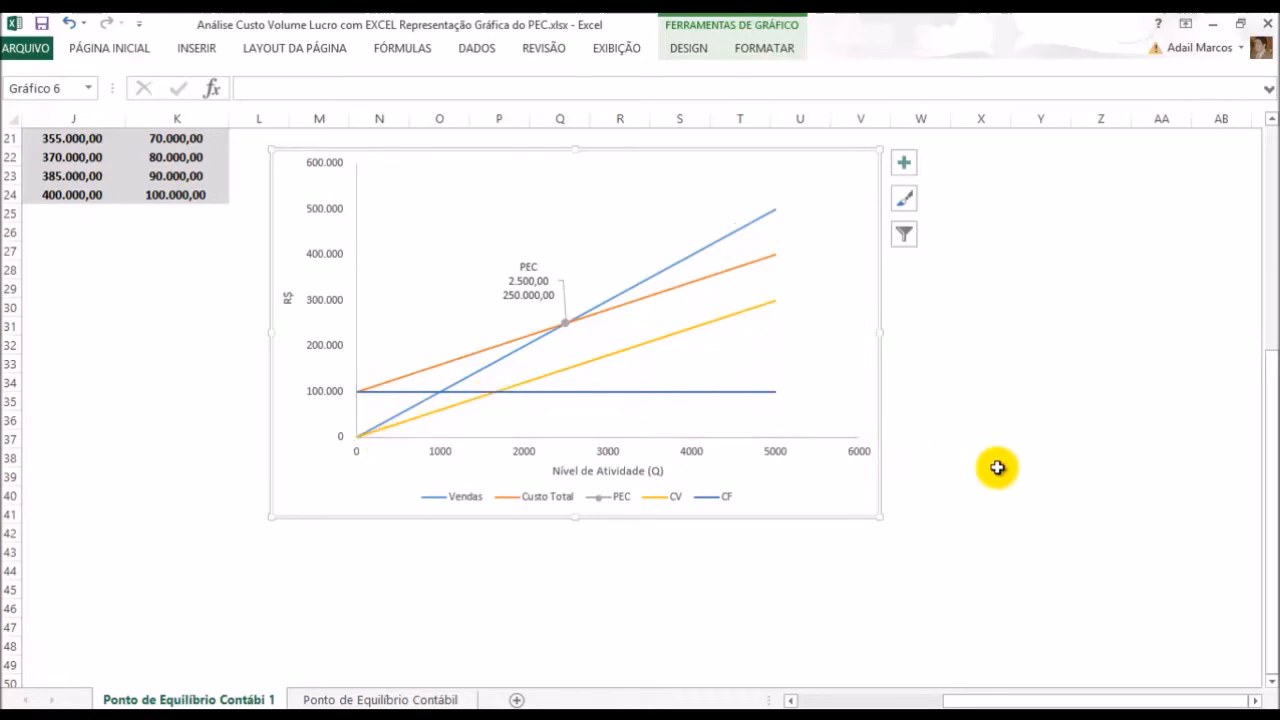
Review the data table and highlight its Q and LAJIR (R$) columns, rows 2 to 24, as the data for another chart
left_click(1046, 231)
scroll(1100, 371, "down", 1, "ctrl")
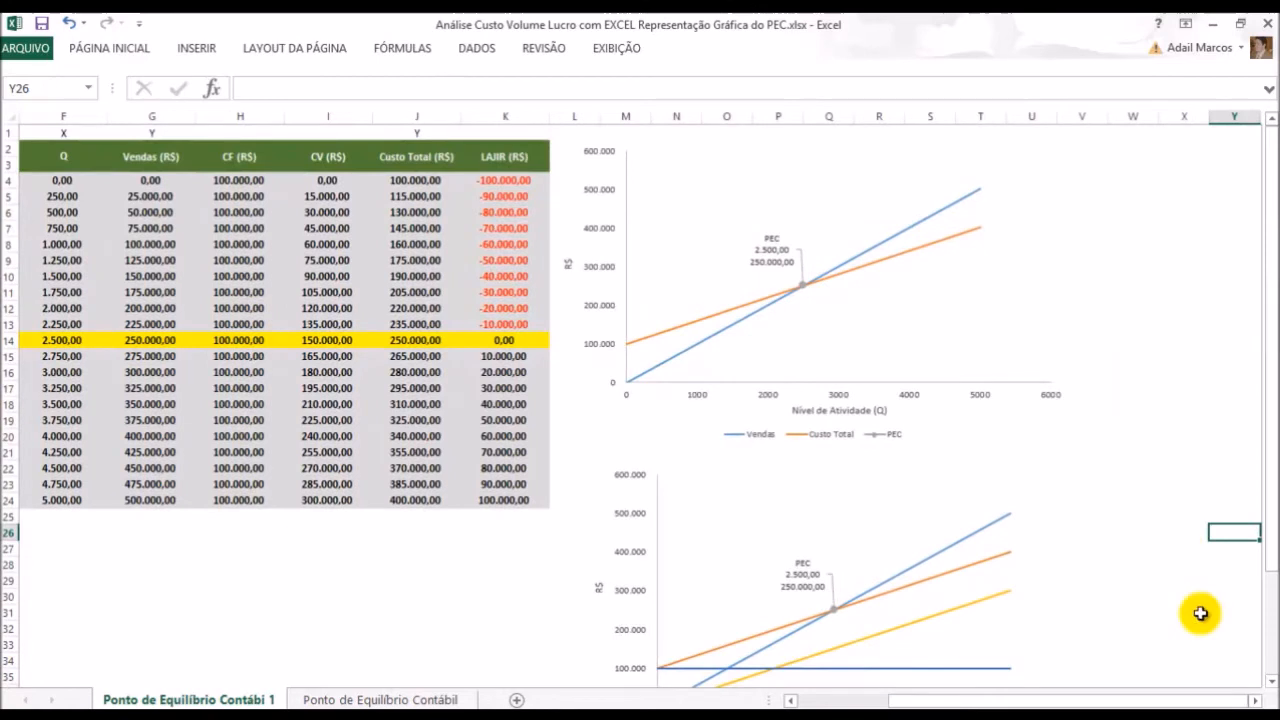
left_click_drag(1080, 700, 1062, 700)
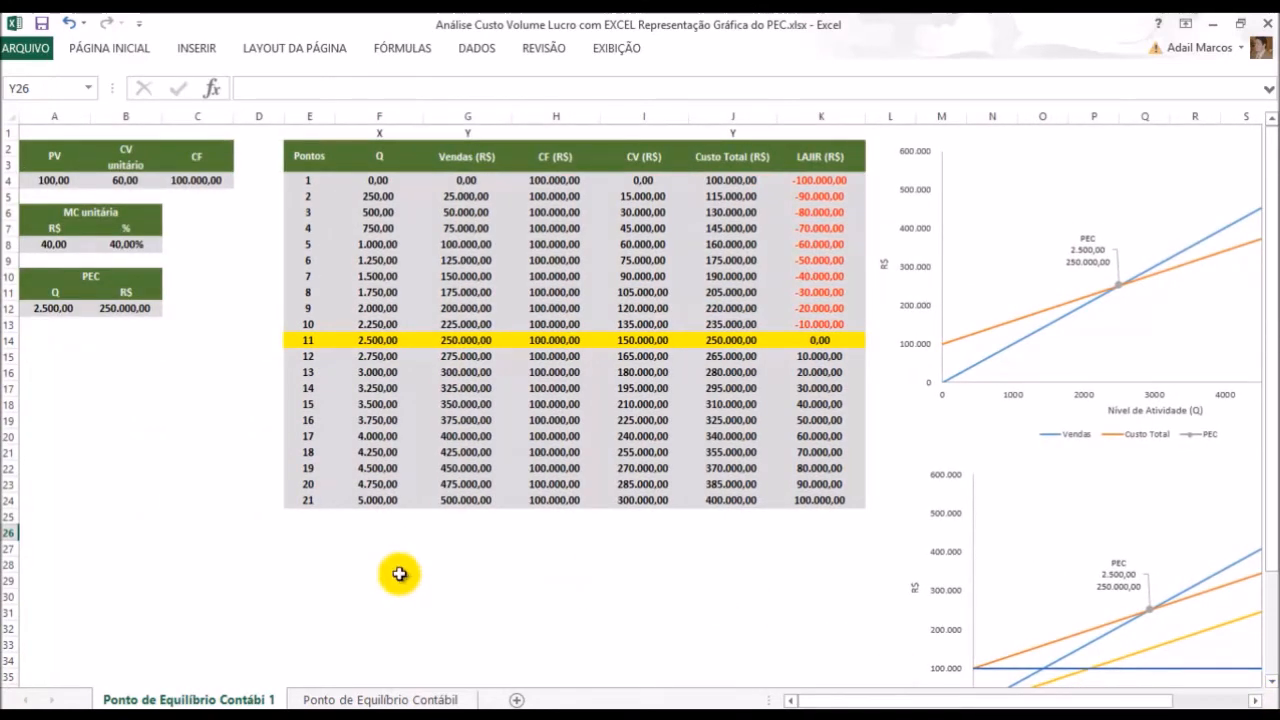
scroll(370, 566, "down", 2)
left_click(306, 482)
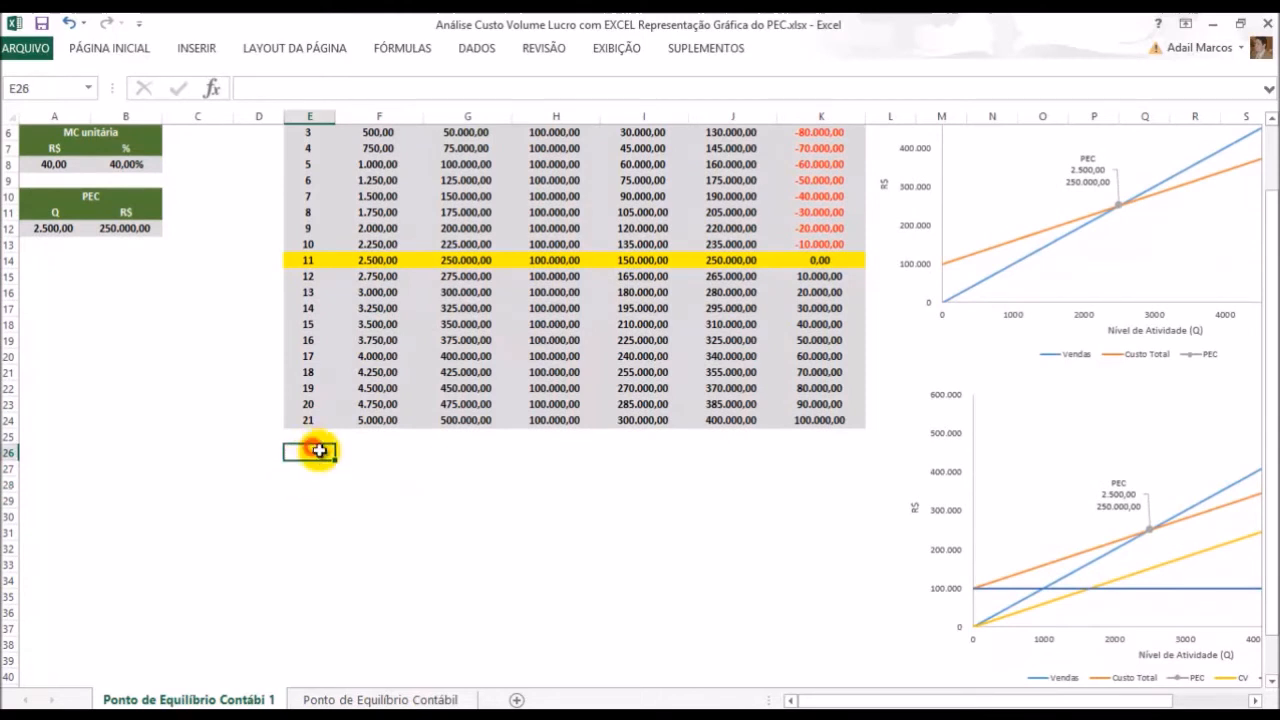
scroll(320, 455, "up", 2)
left_click_drag(391, 162, 388, 502)
left_click_drag(805, 167, 810, 500)
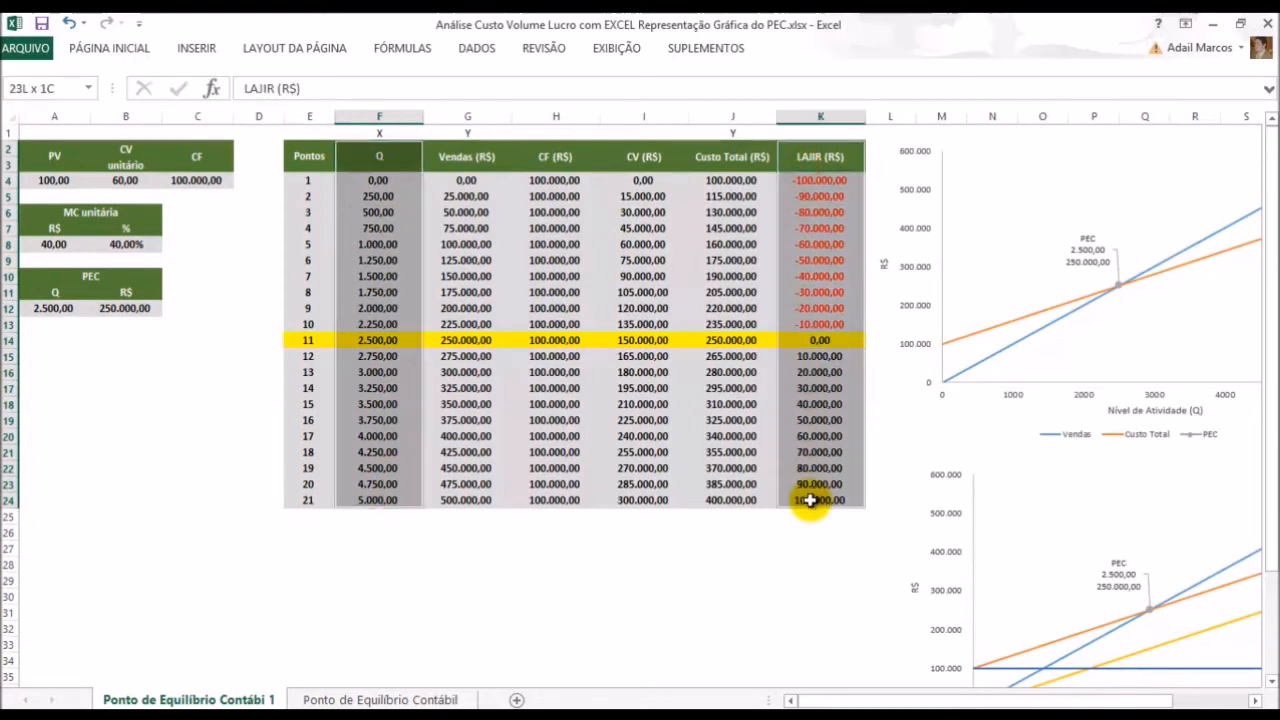
Insert an empty scatter chart with smooth lines from blank cell E26 and place it just below the data table
left_click(315, 532)
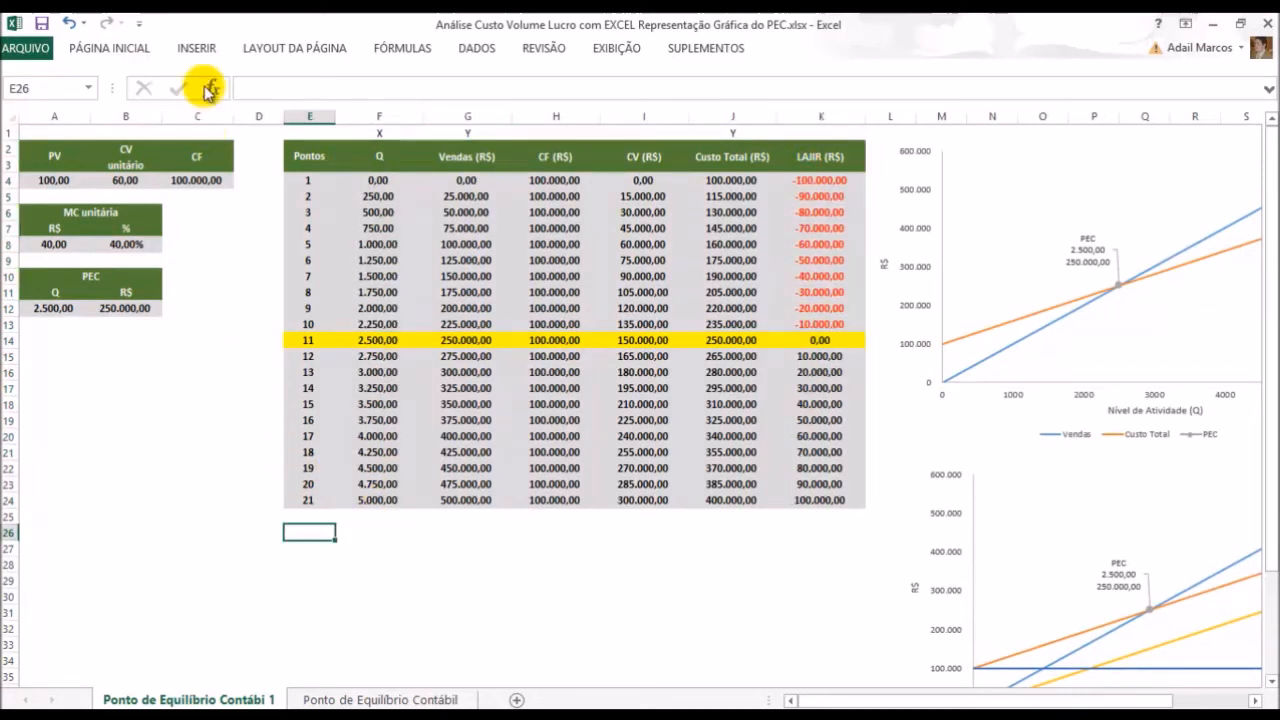
left_click(198, 48)
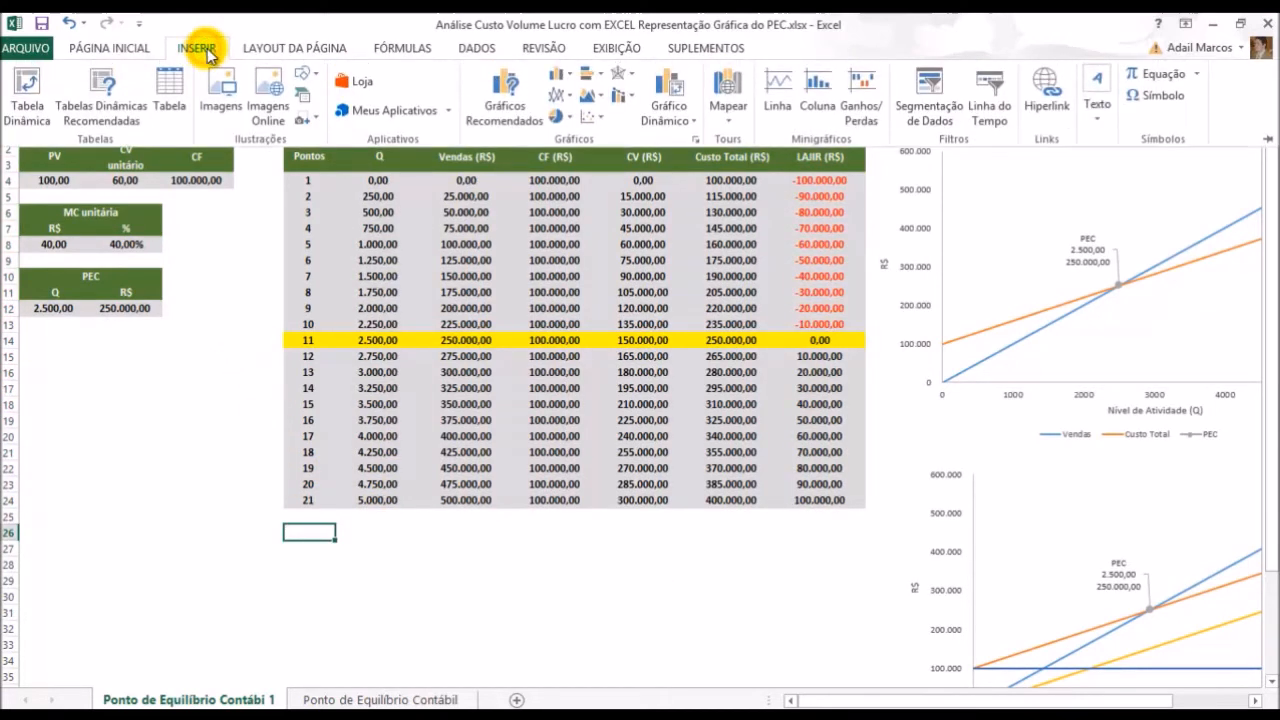
left_click(594, 120)
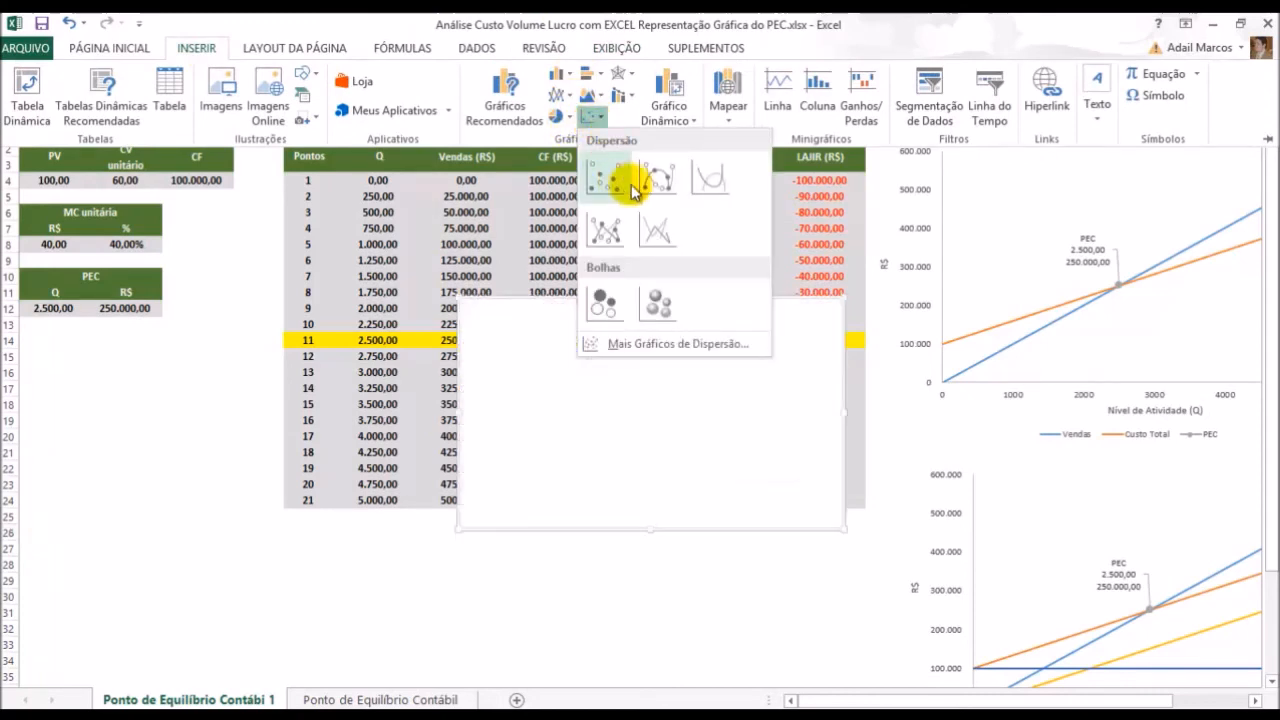
left_click(710, 178)
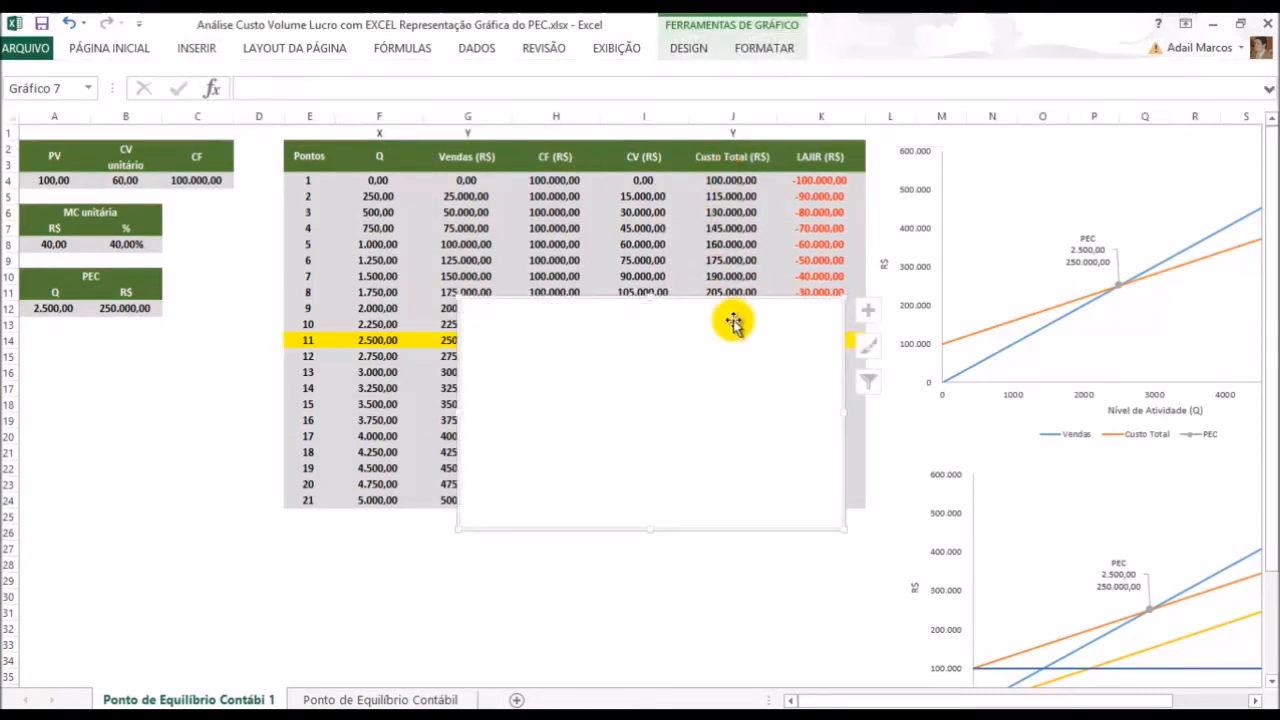
left_click_drag(729, 300, 575, 532)
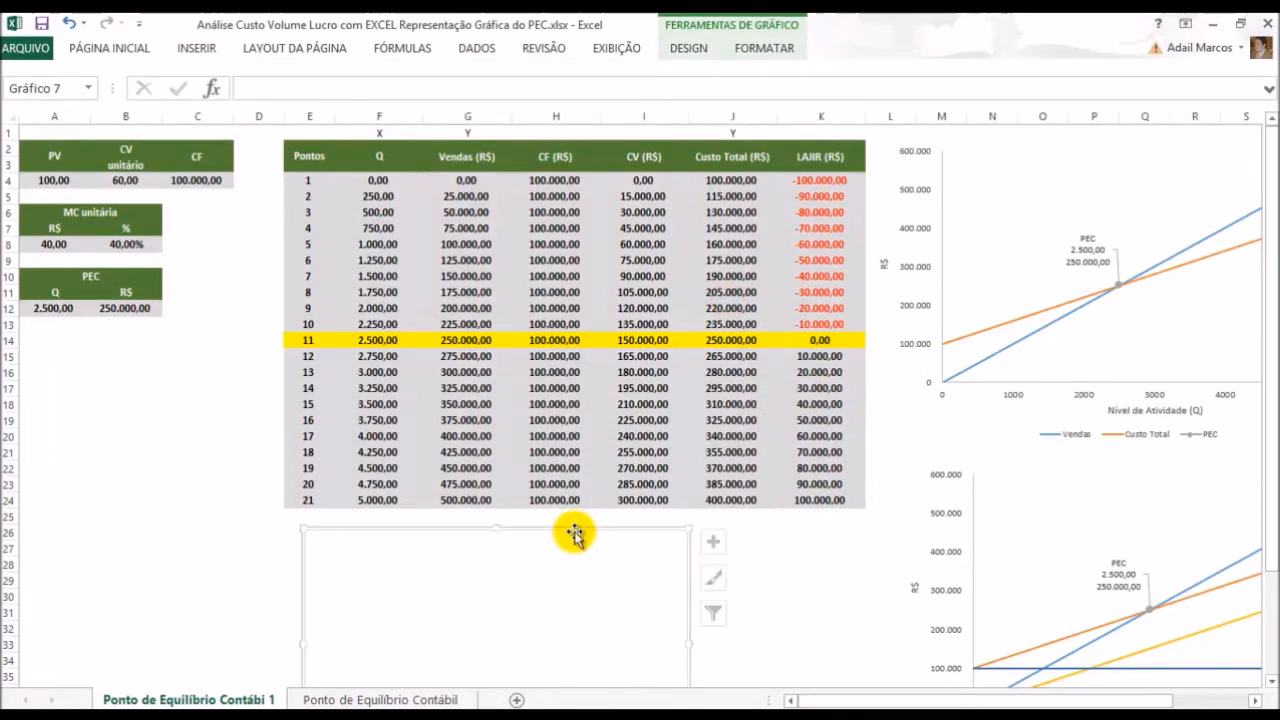
scroll(572, 525, "down", 3)
scroll(571, 520, "up", 3)
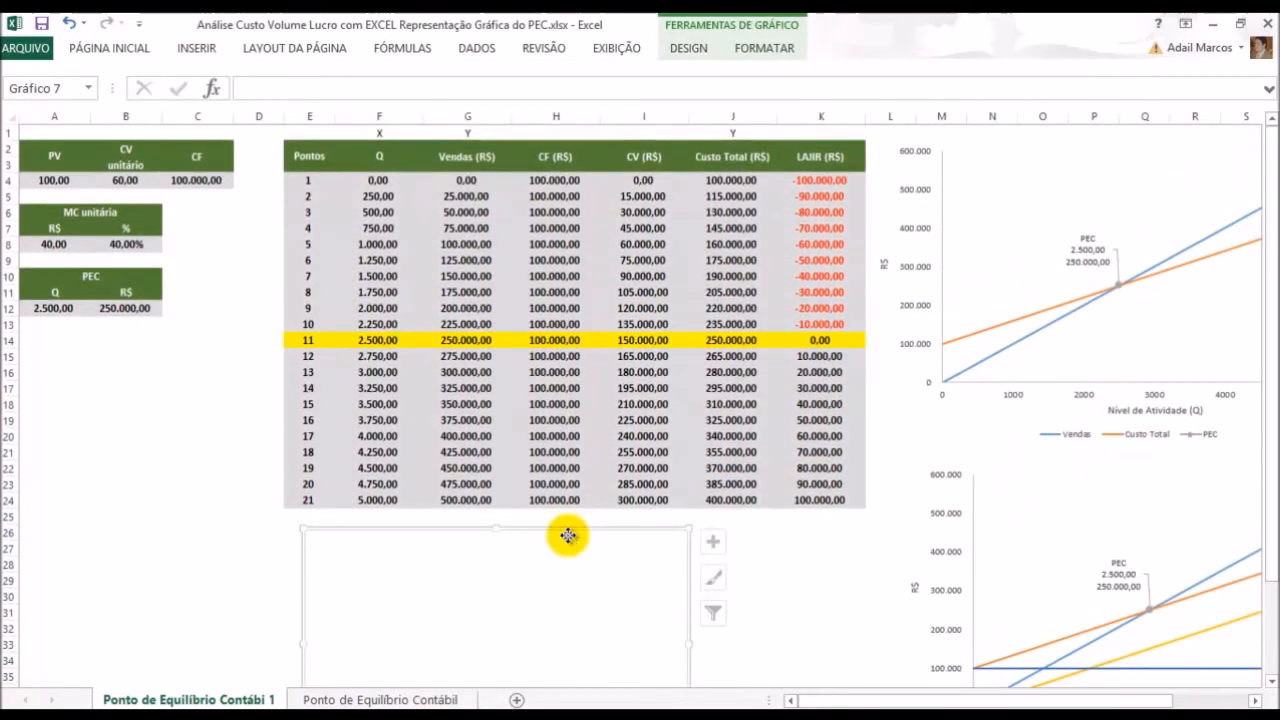
Add a data series named LAJIR to the empty chart, with the Q values F4:F24 as its X values
right_click(568, 536)
left_click(665, 337)
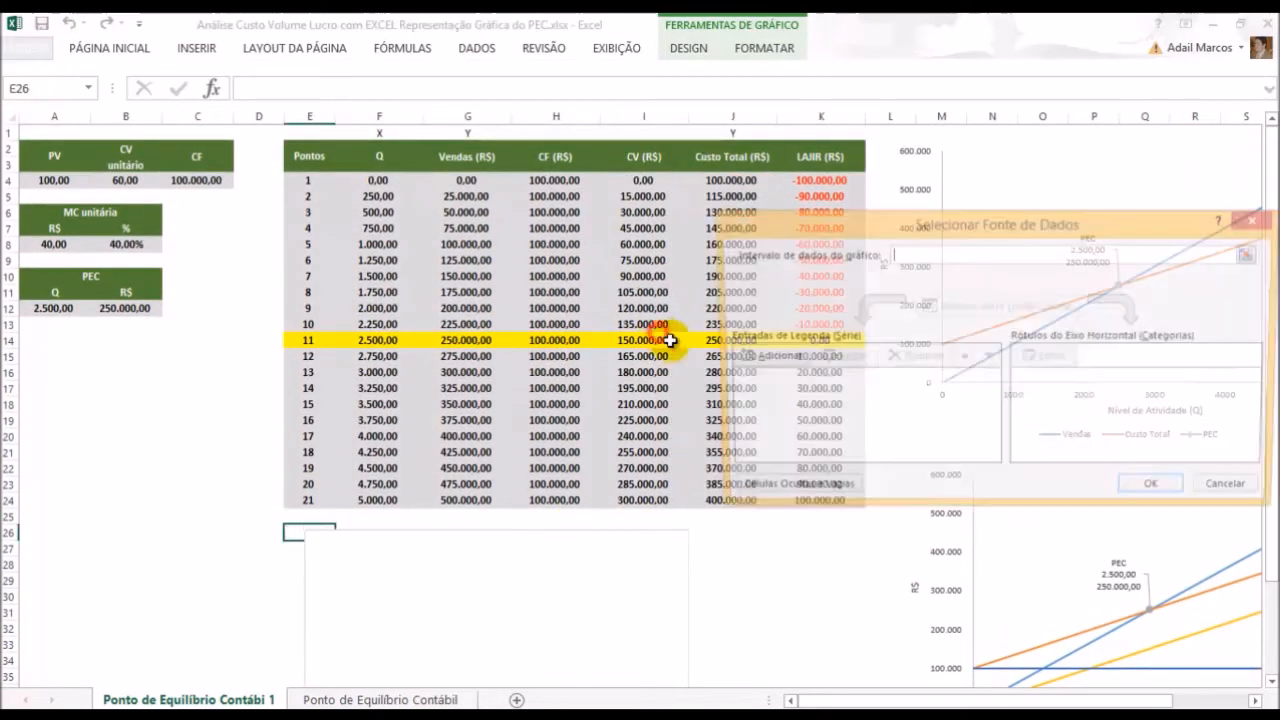
left_click(770, 358)
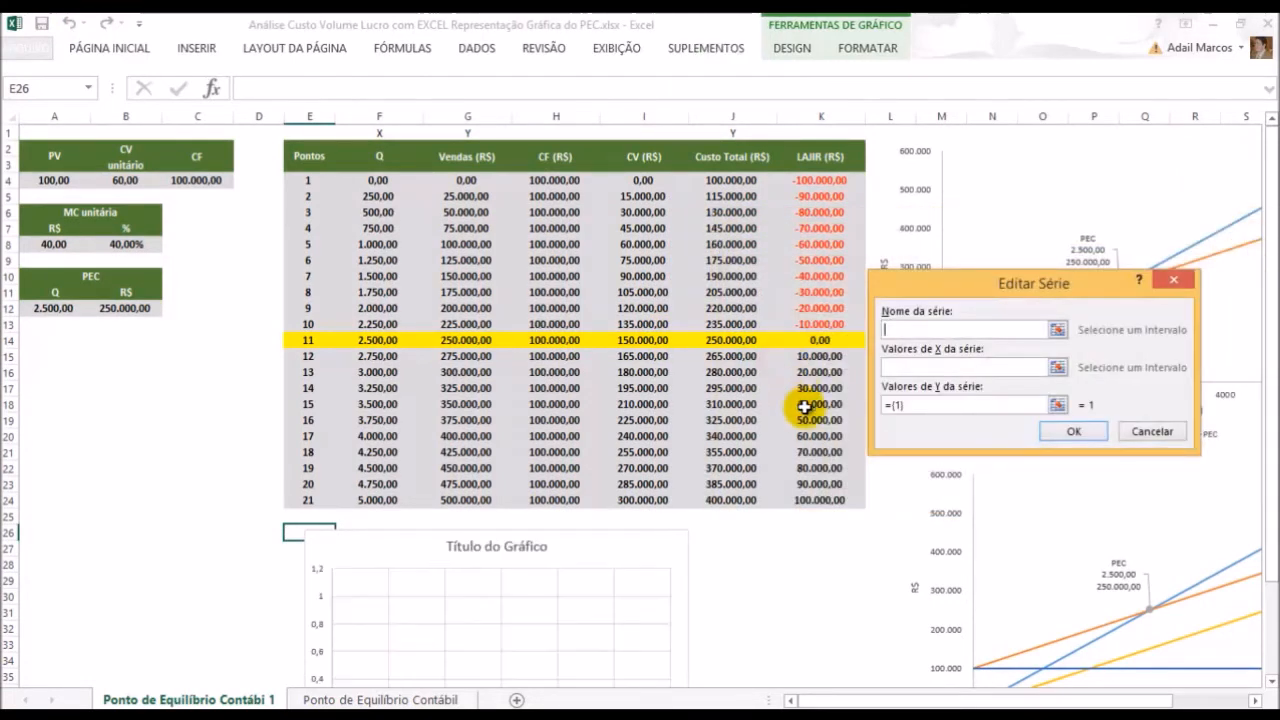
left_click_drag(914, 290, 625, 297)
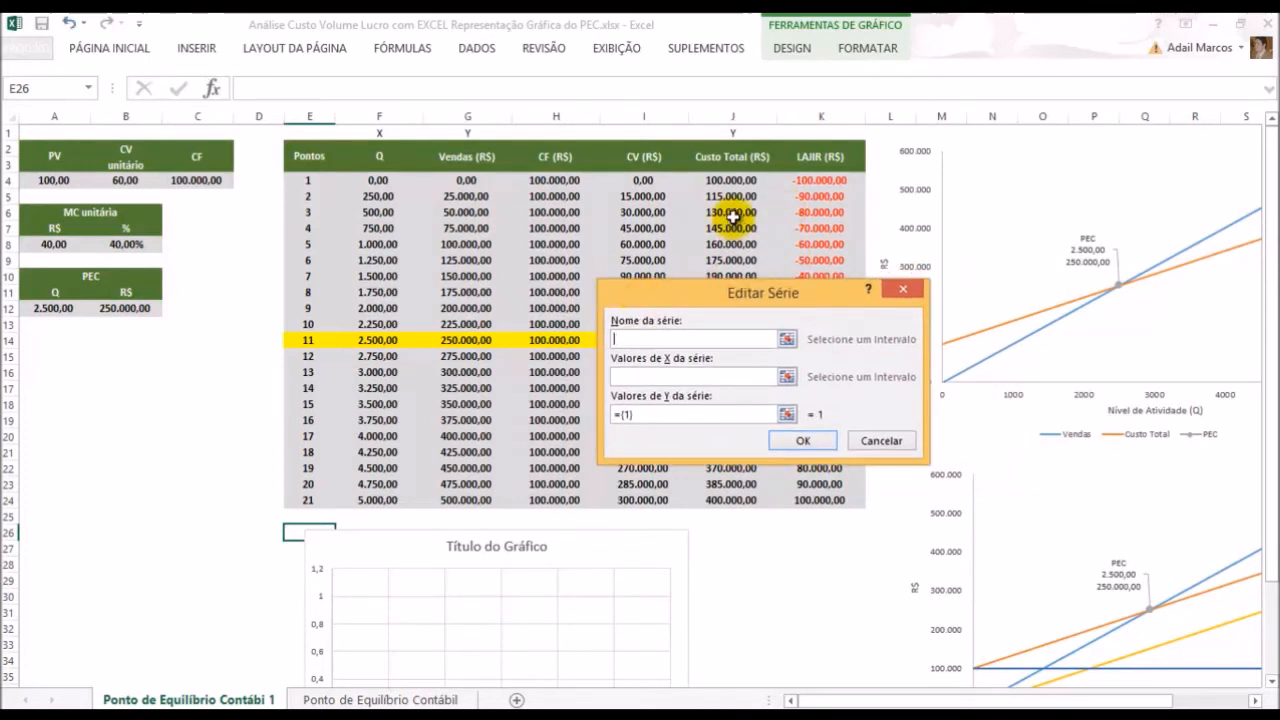
left_click(666, 375)
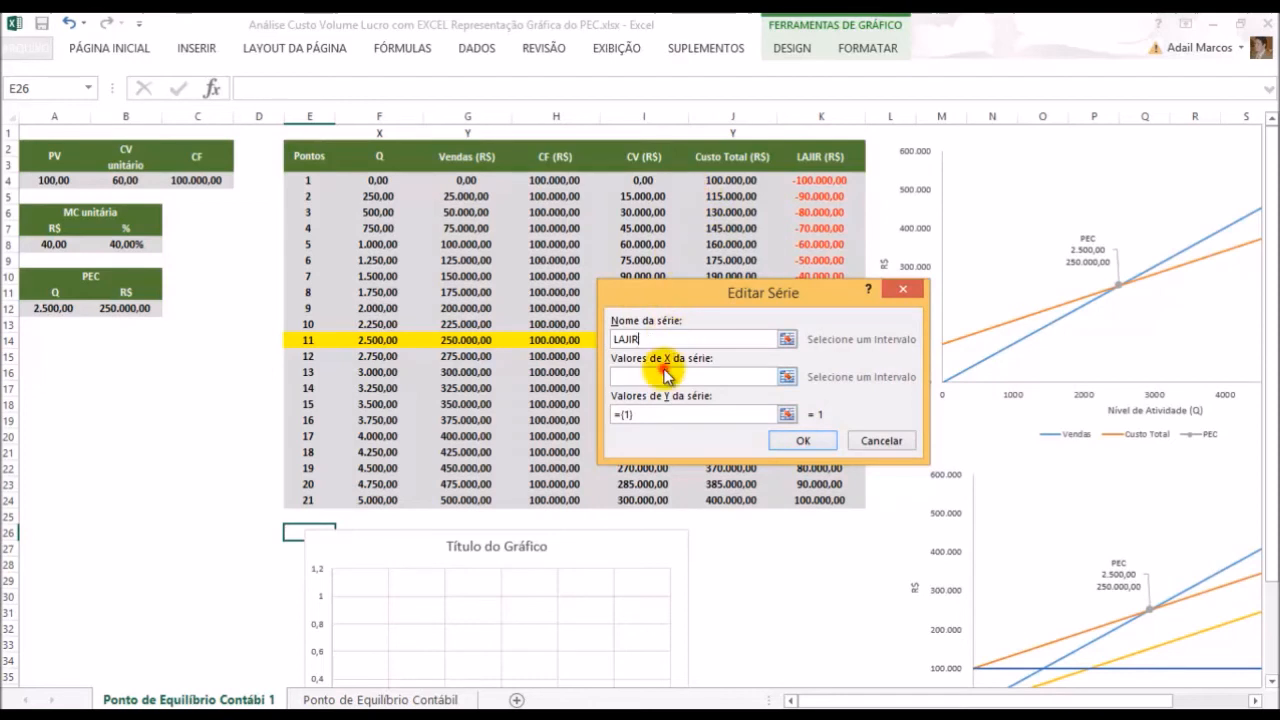
left_click_drag(378, 182, 380, 498)
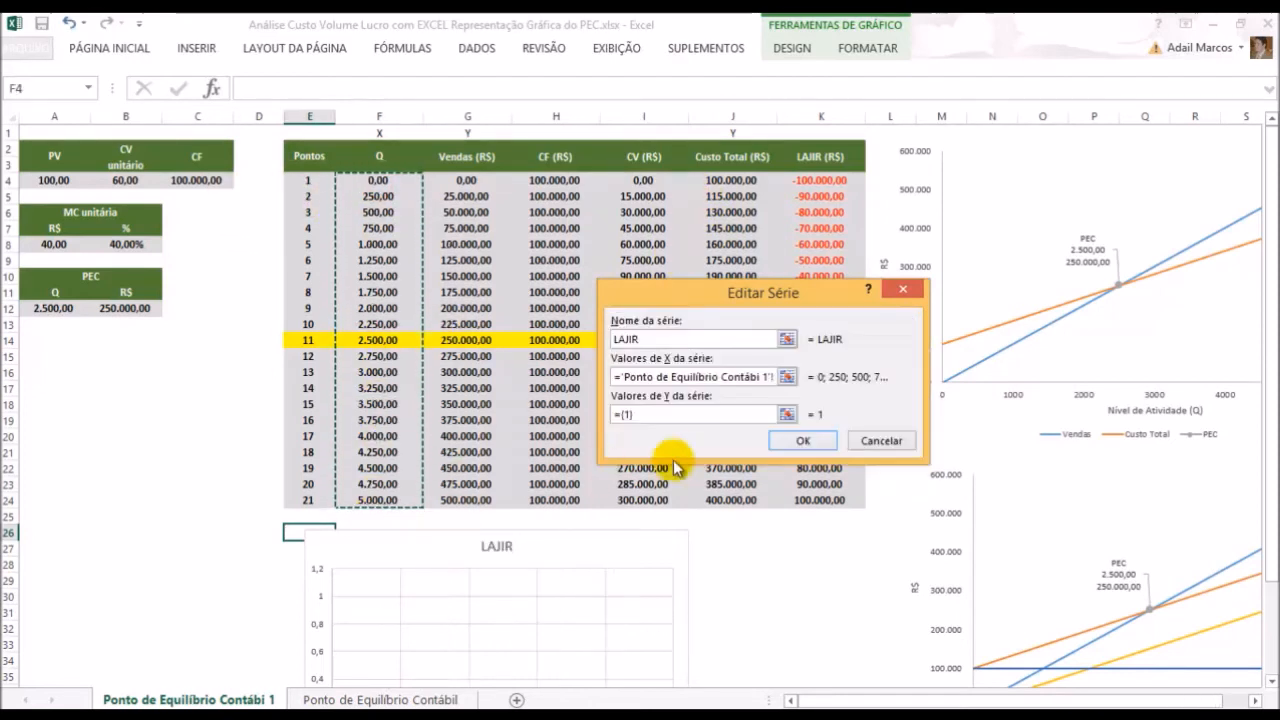
Replace the series' default Y values with the LAJIR values K4:K24 and apply the data source
left_click(700, 420)
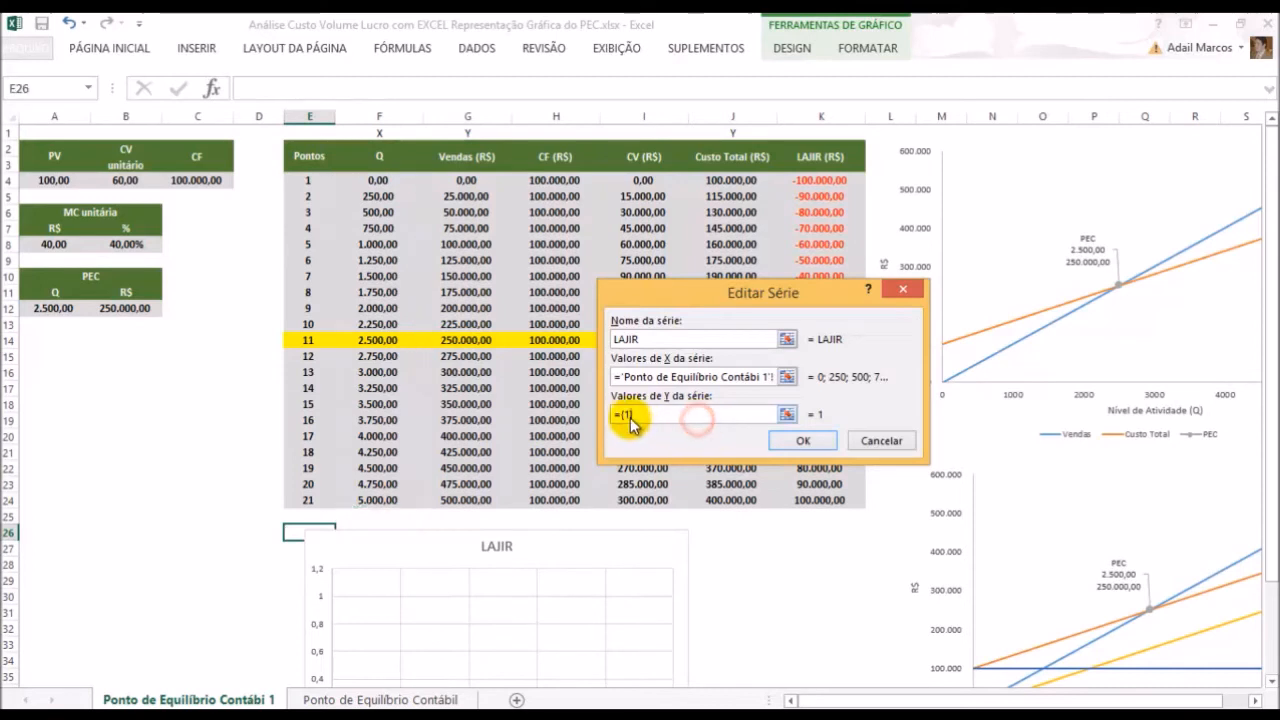
left_click_drag(652, 413, 557, 407)
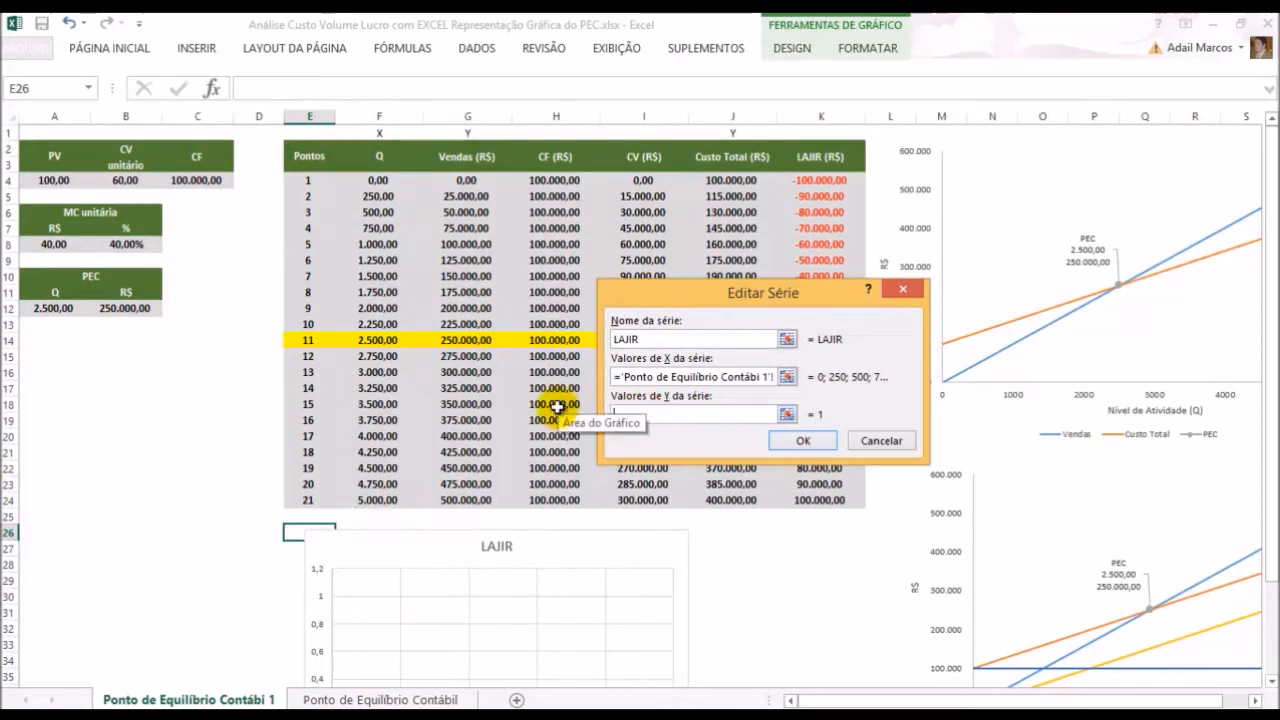
left_click_drag(843, 298, 515, 255)
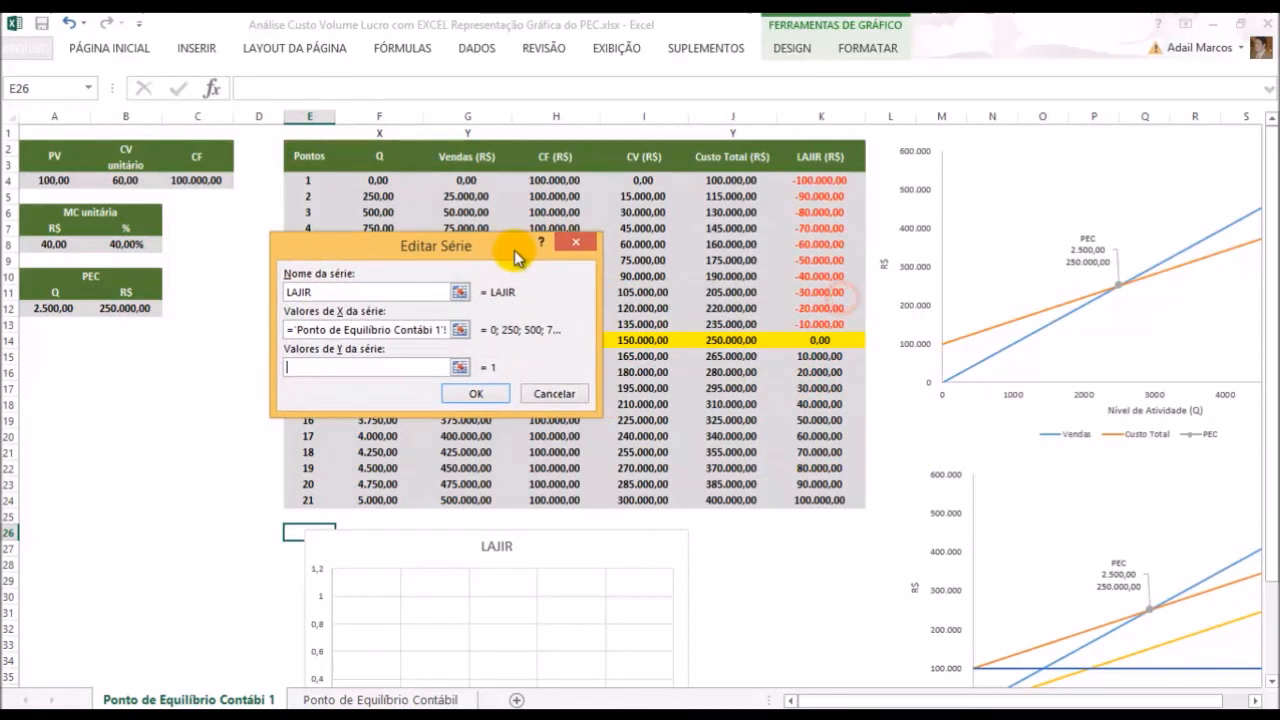
mouse_move(818, 183)
left_mouse_down()
mouse_move(838, 358)
mouse_move(821, 500)
left_mouse_up()
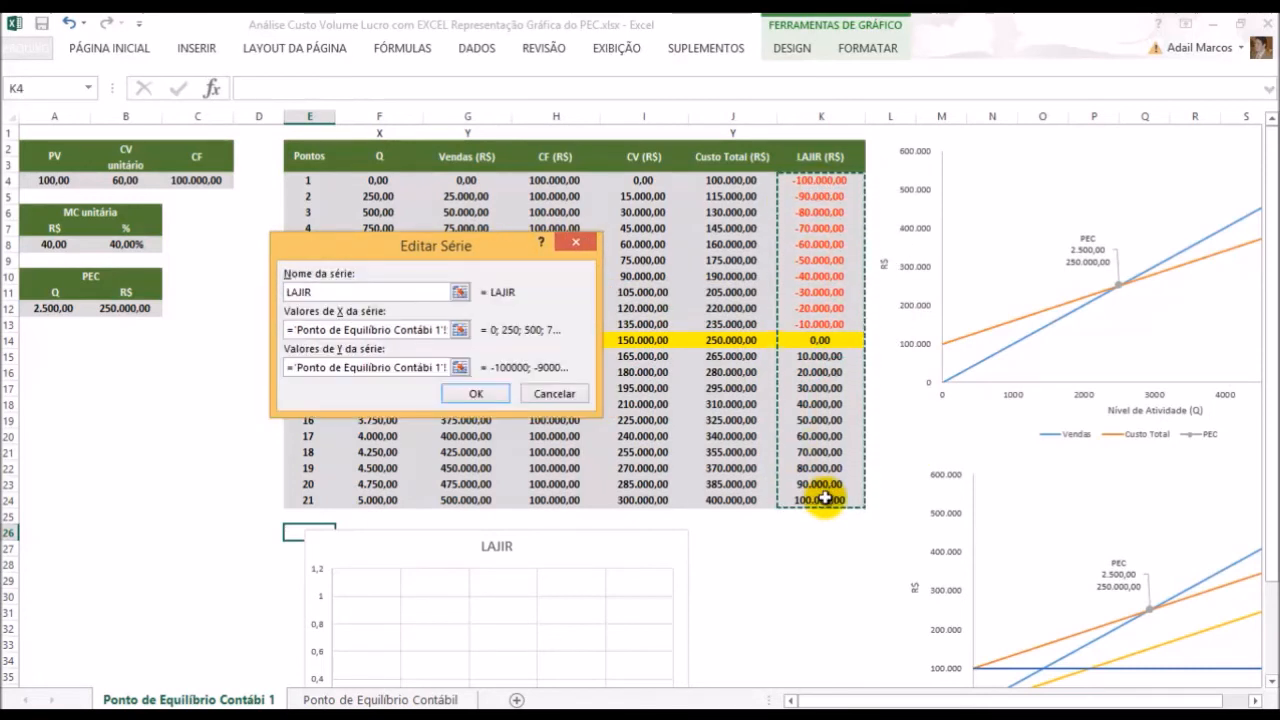
left_click(477, 395)
left_click(1190, 494)
Enlarge the LAJIR chart to the width of the table above it, columns E to K, extending down to about row 44
scroll(880, 520, "down", 5)
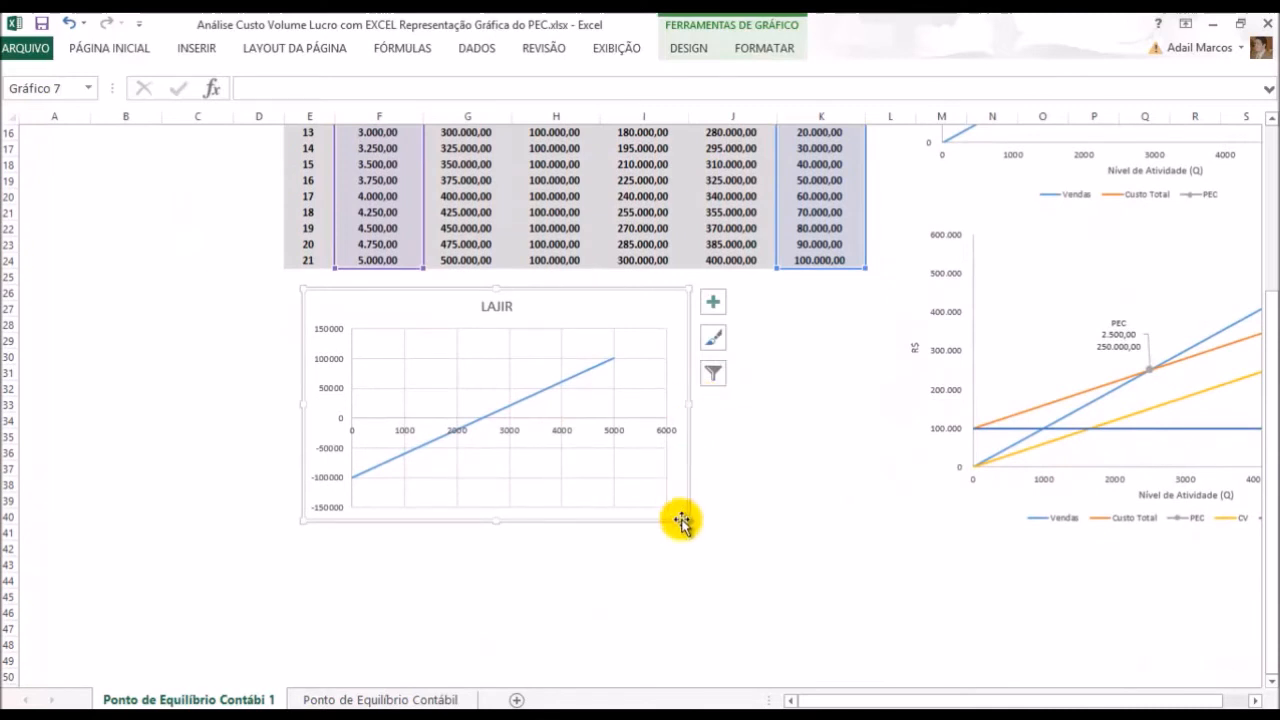
left_click_drag(687, 519, 864, 575)
left_click_drag(302, 432, 285, 432)
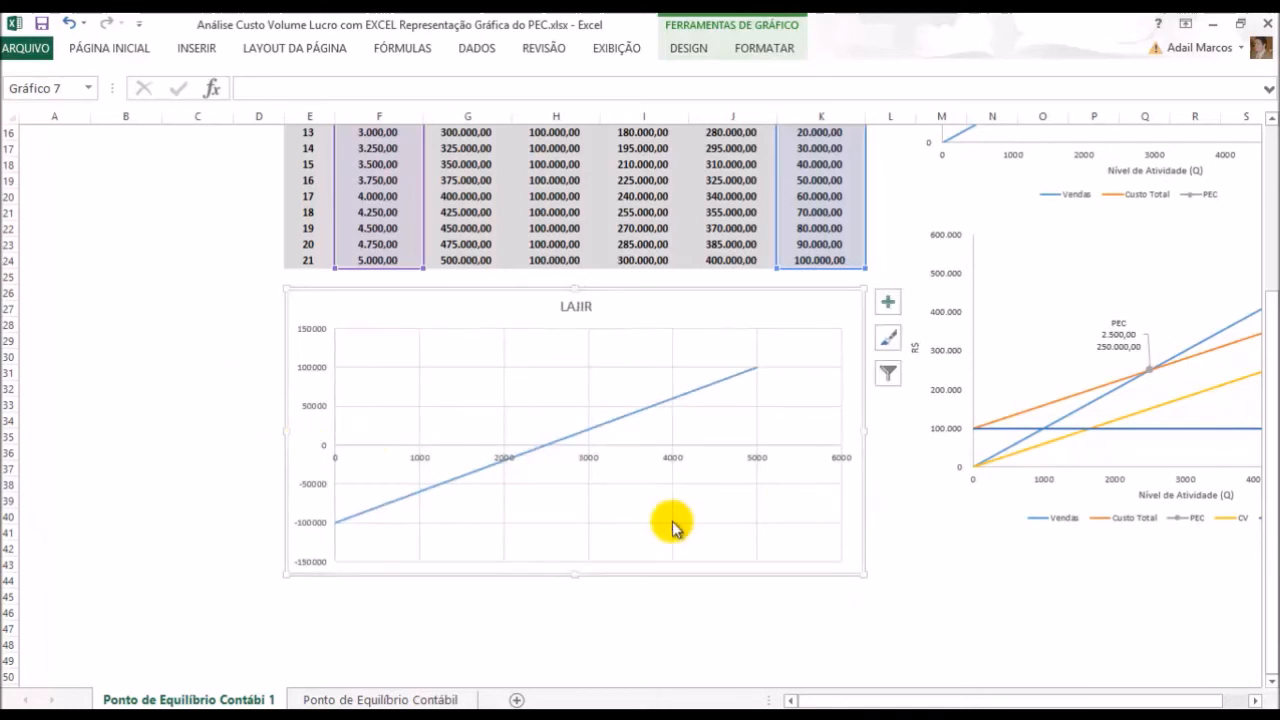
Delete the title of the LAJIR chart
right_click(572, 306)
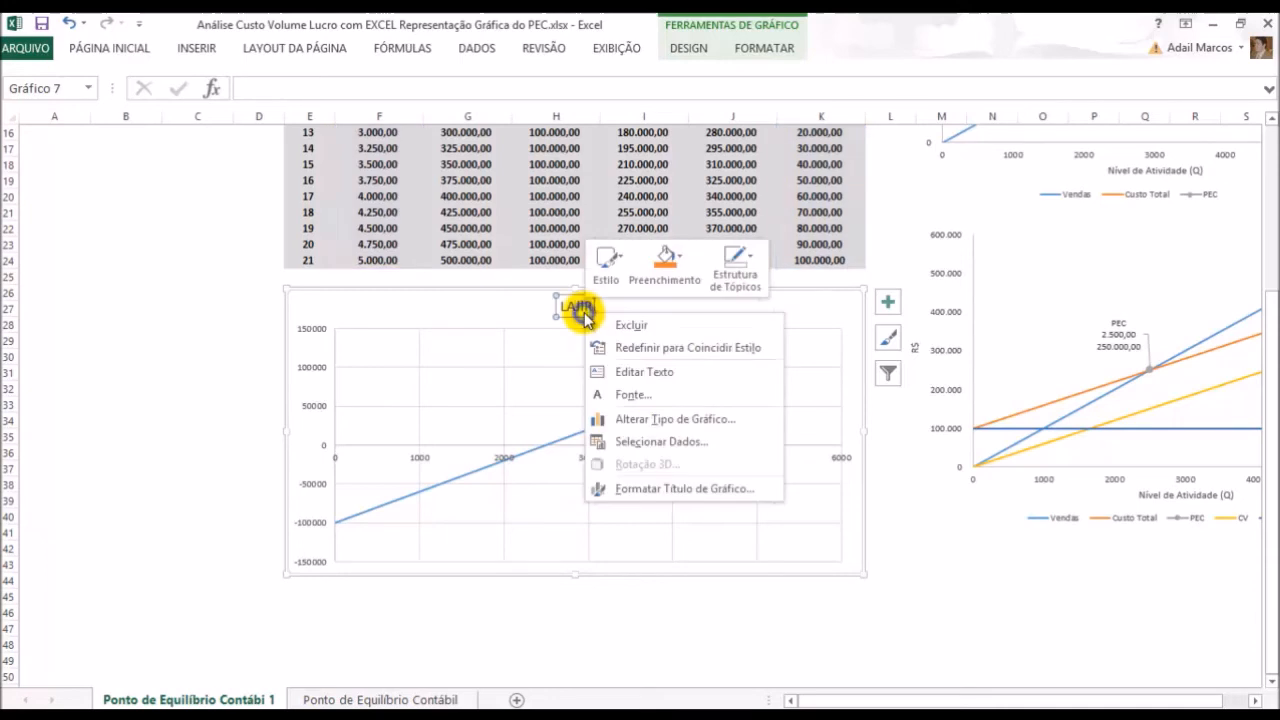
key("Escape")
right_click(505, 300)
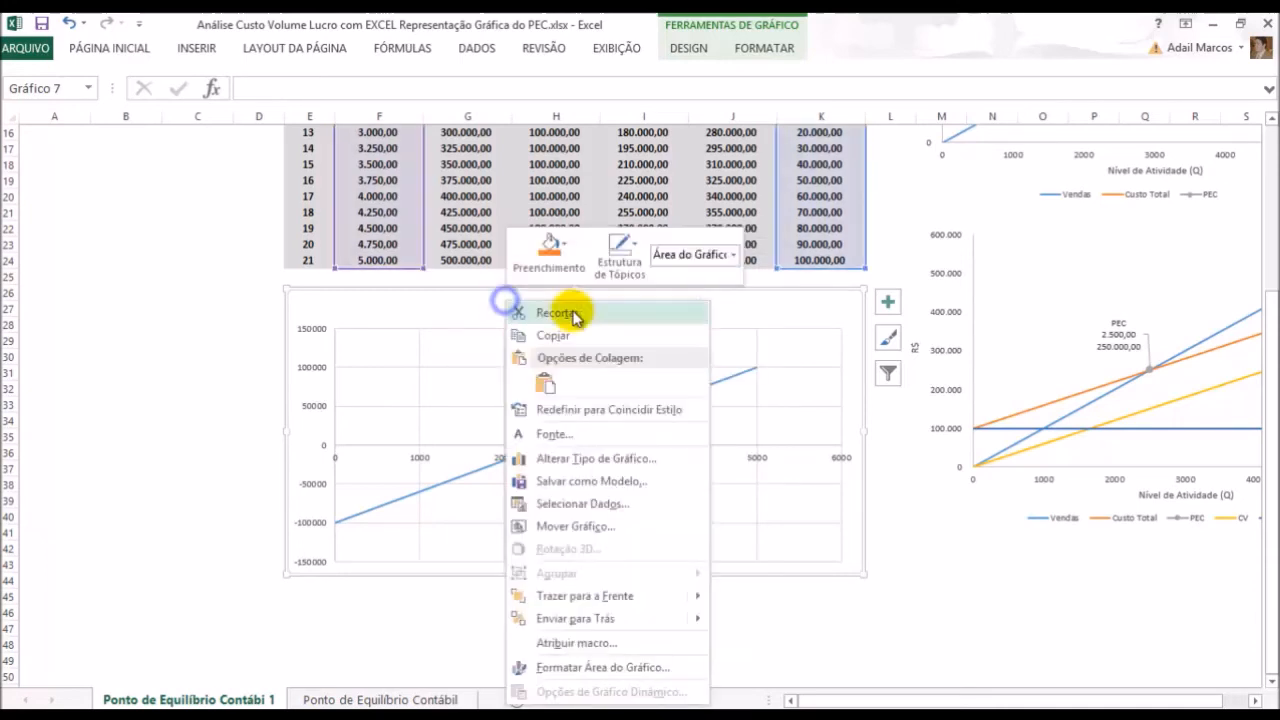
key("Escape")
right_click(569, 309)
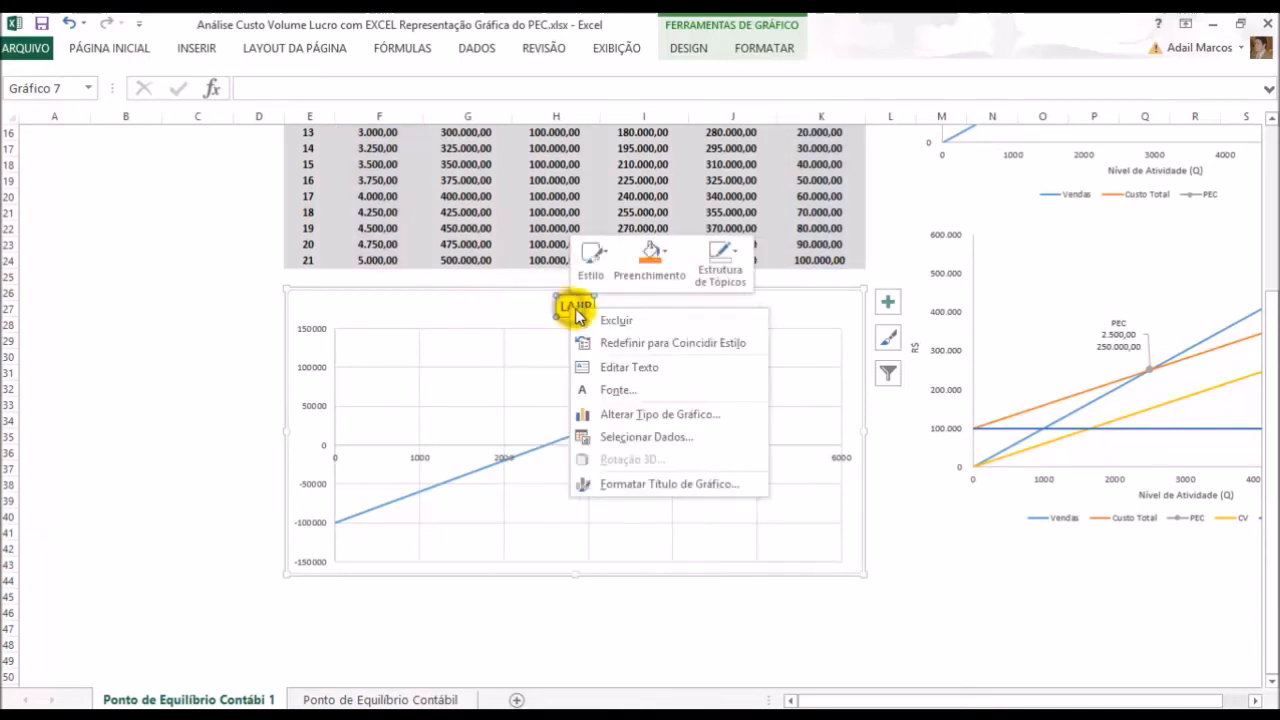
left_click(604, 323)
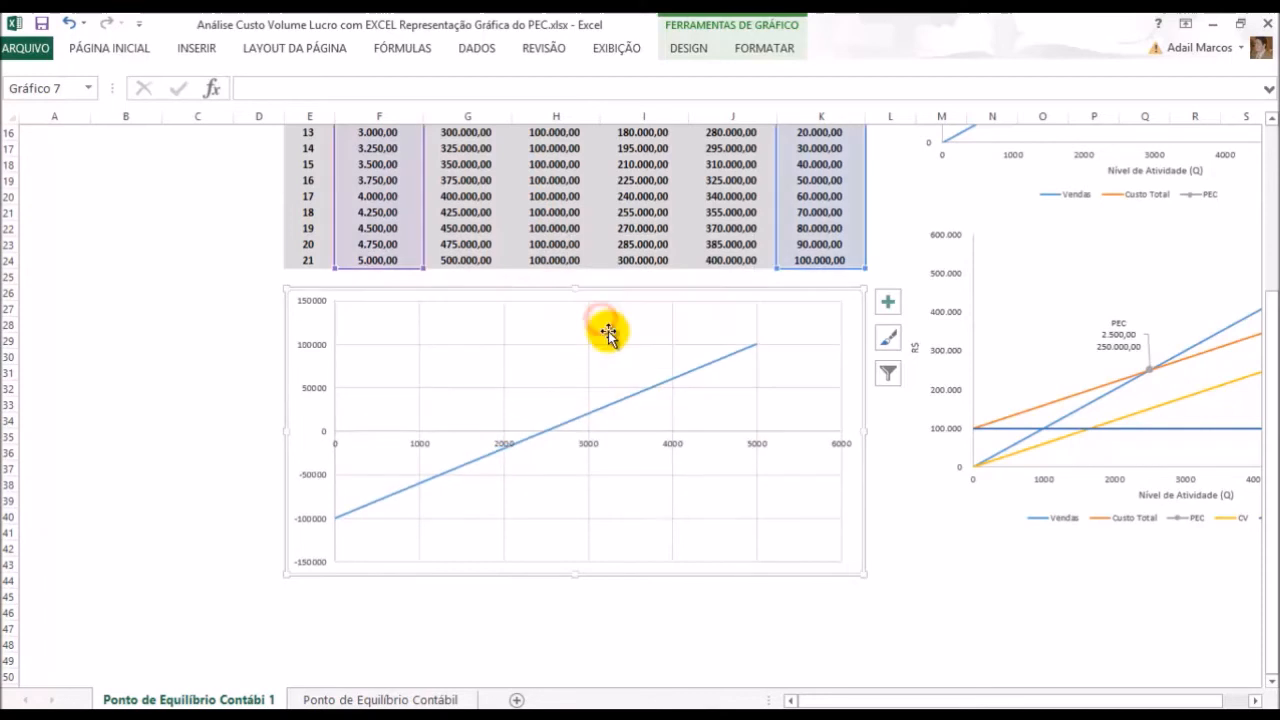
Delete the vertical and horizontal gridlines of the LAJIR chart and extend it down to about row 47 and slightly into column D
right_click(672, 420)
left_click(688, 421)
right_click(689, 481)
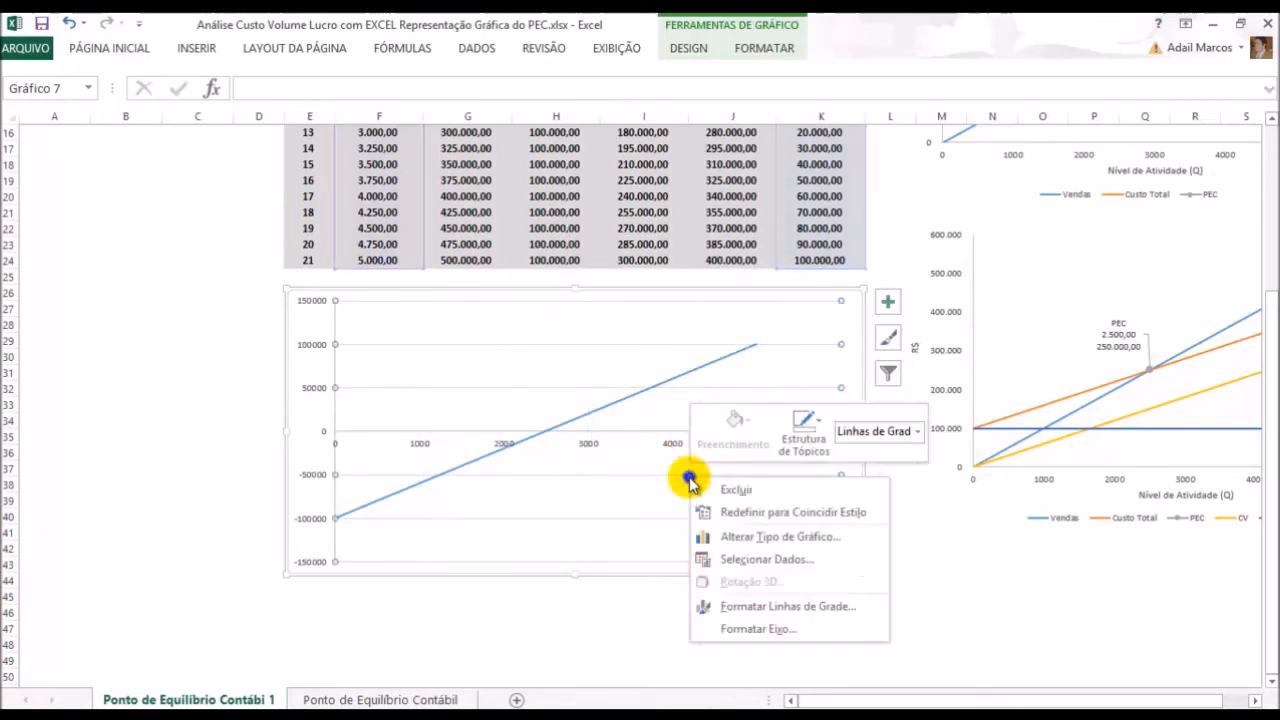
left_click(725, 490)
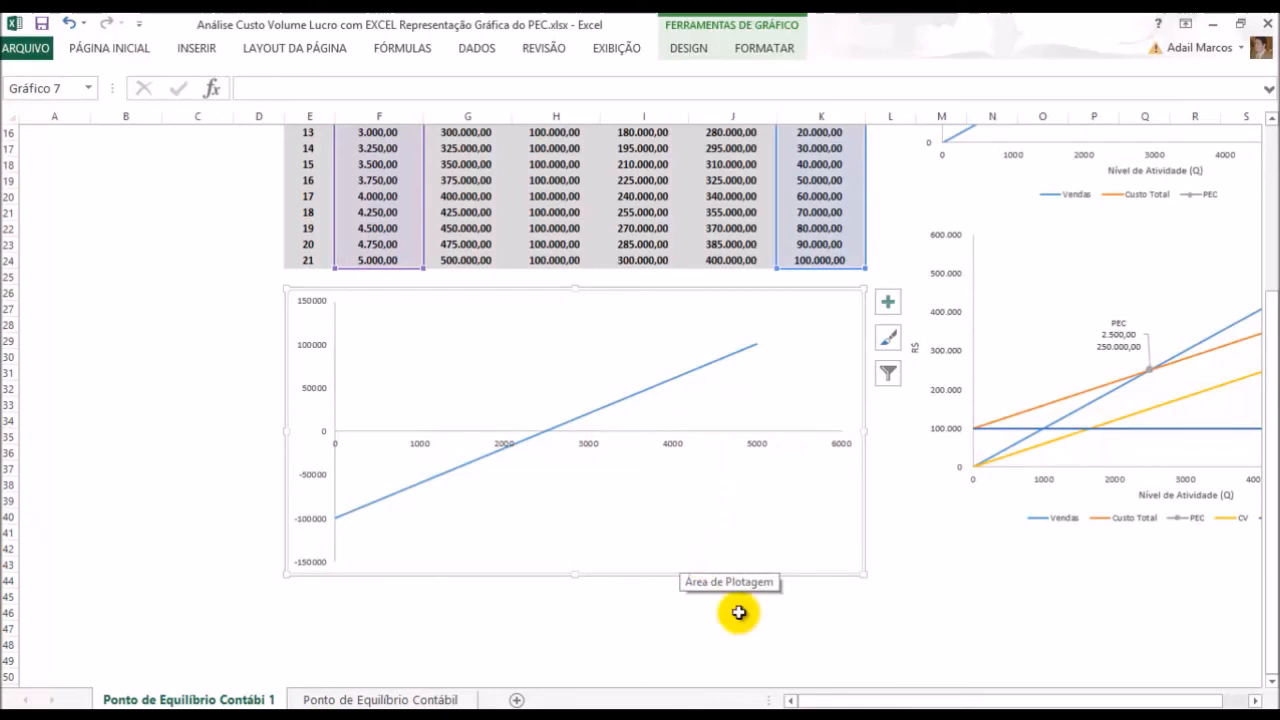
left_click_drag(574, 575, 580, 637)
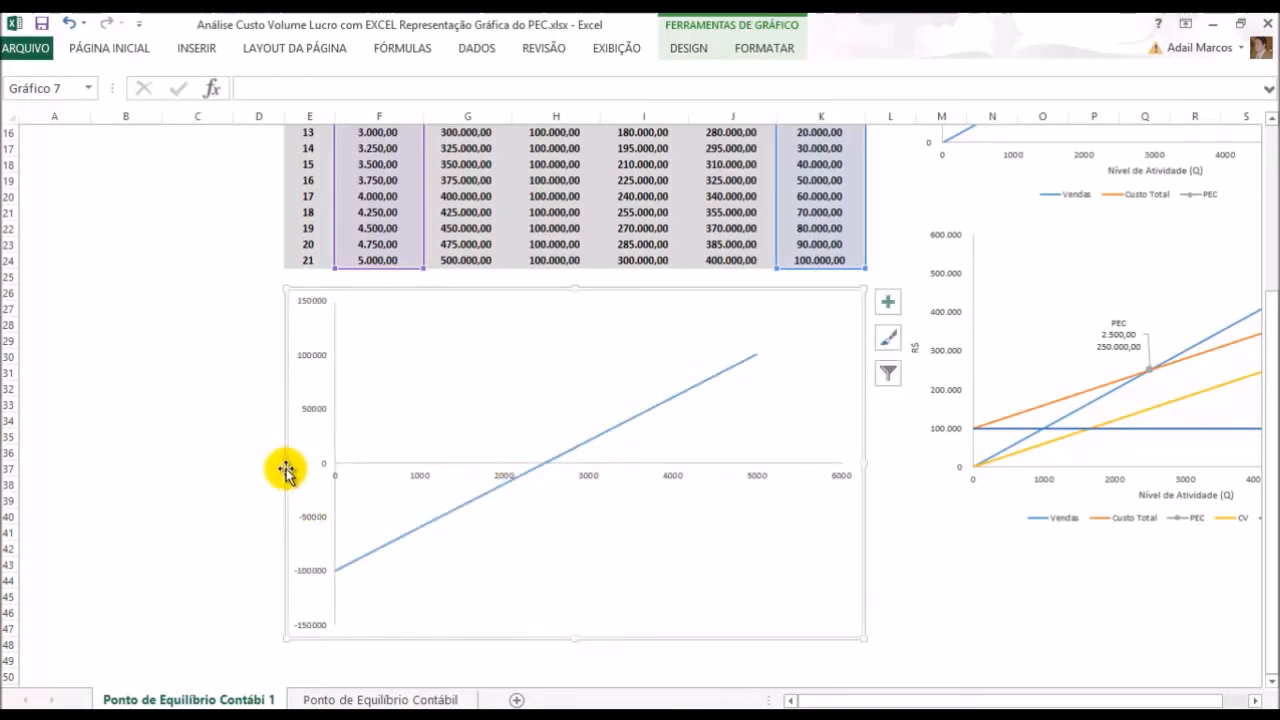
left_click_drag(285, 464, 267, 464)
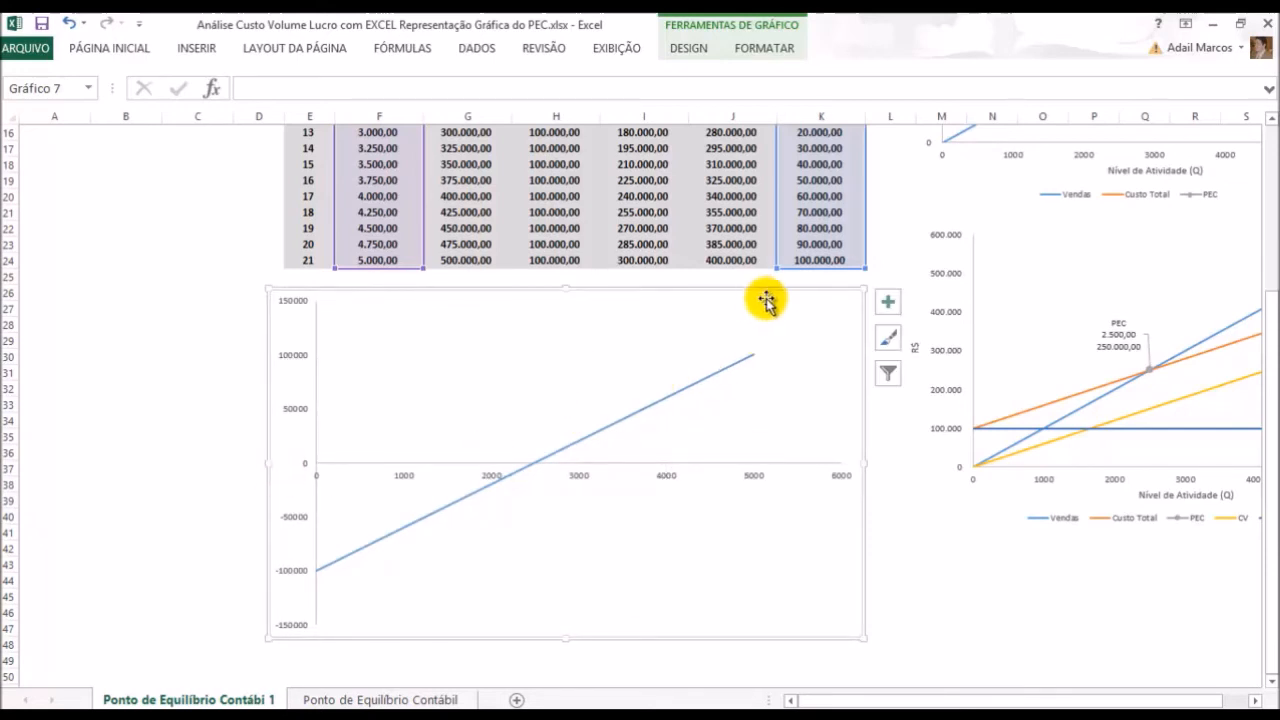
Add a new data series named PEC to the LAJIR chart's data source
scroll(666, 349, "up", 2)
left_click(385, 180)
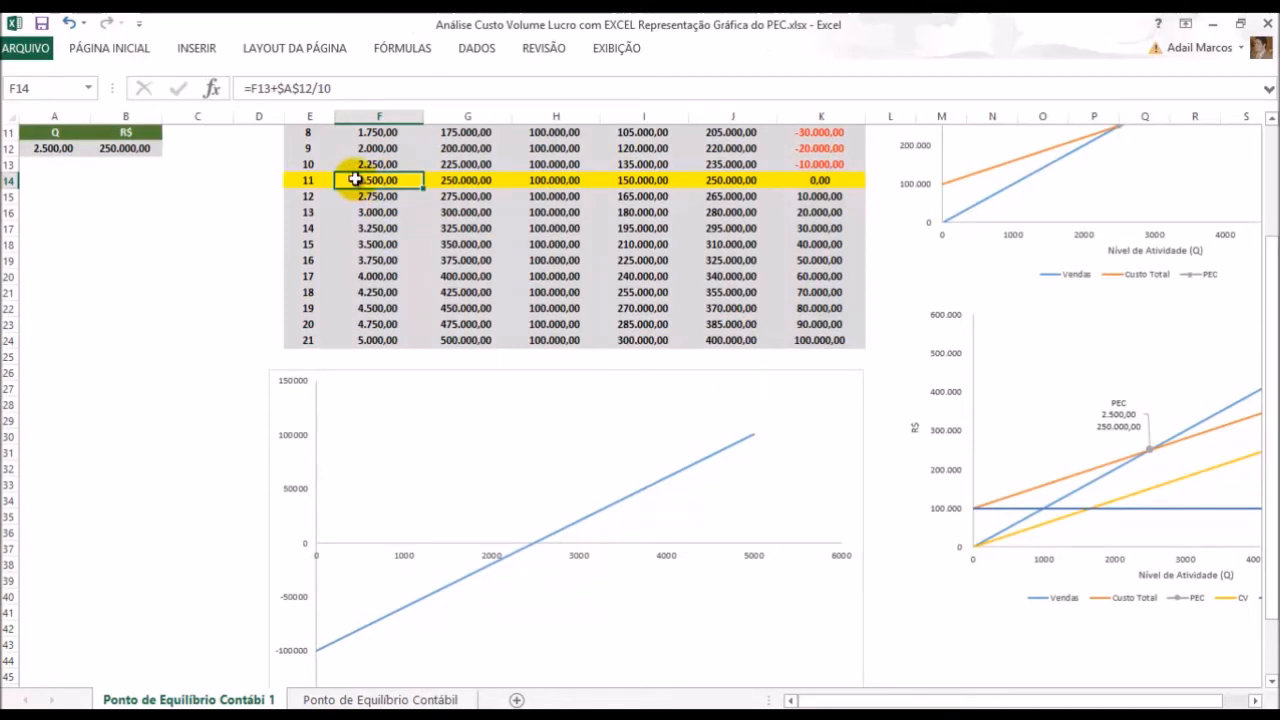
left_click(818, 180)
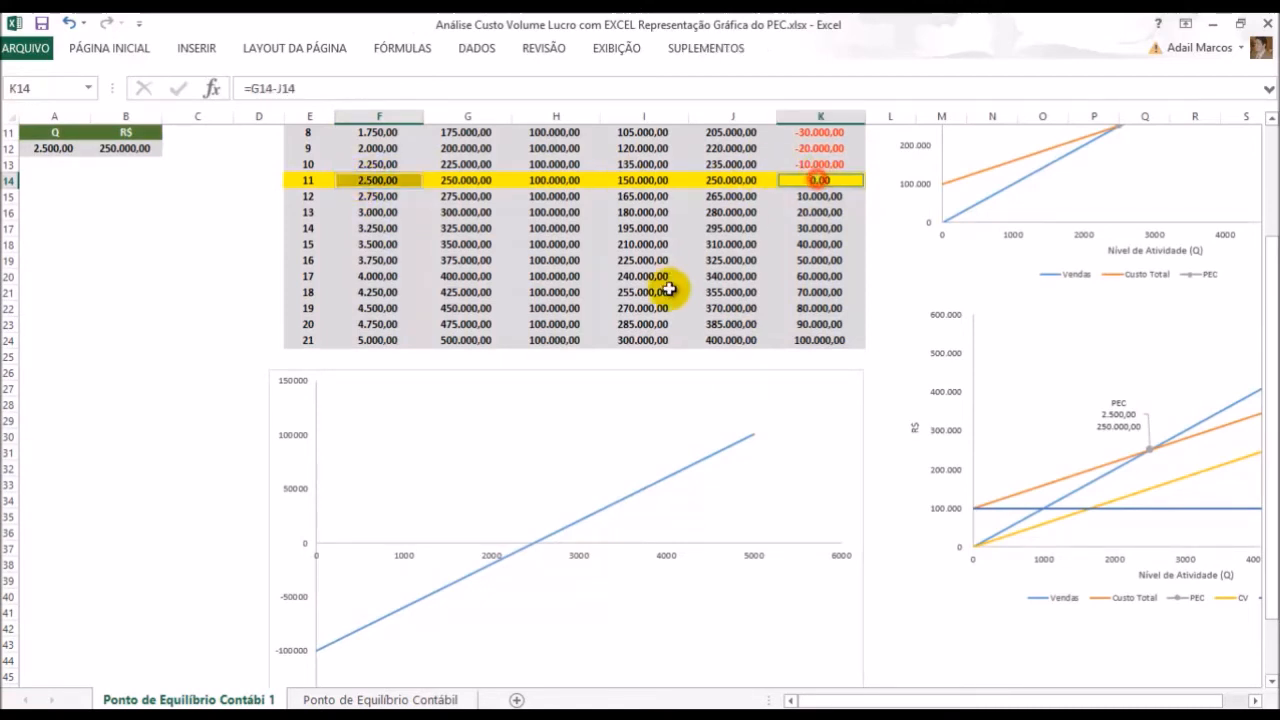
scroll(690, 330, "down", 2)
right_click(681, 315)
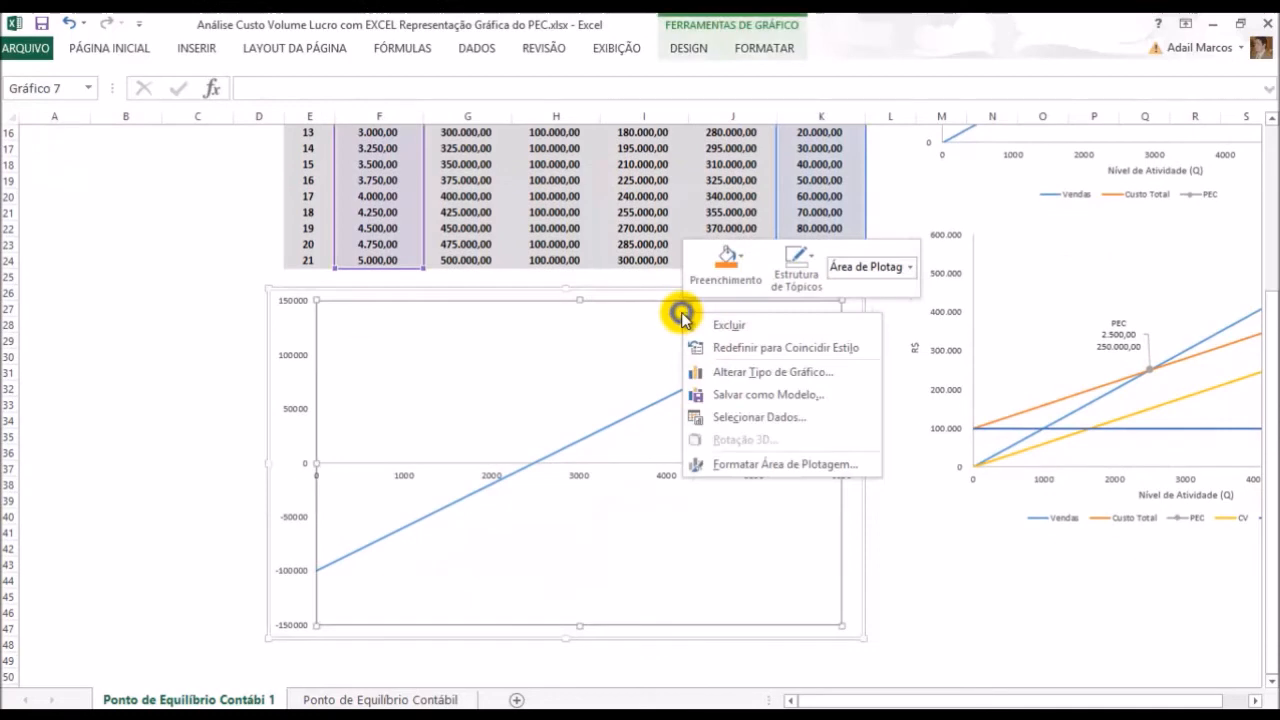
left_click(757, 417)
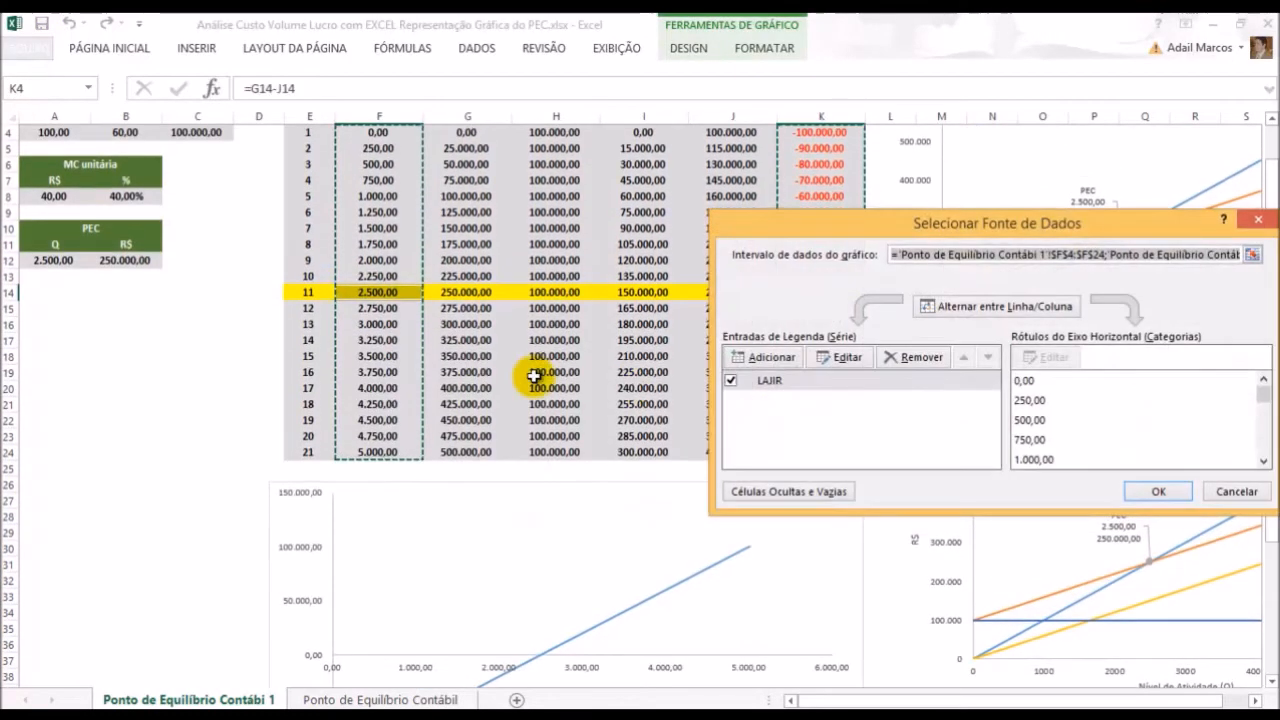
left_click_drag(877, 226, 714, 209)
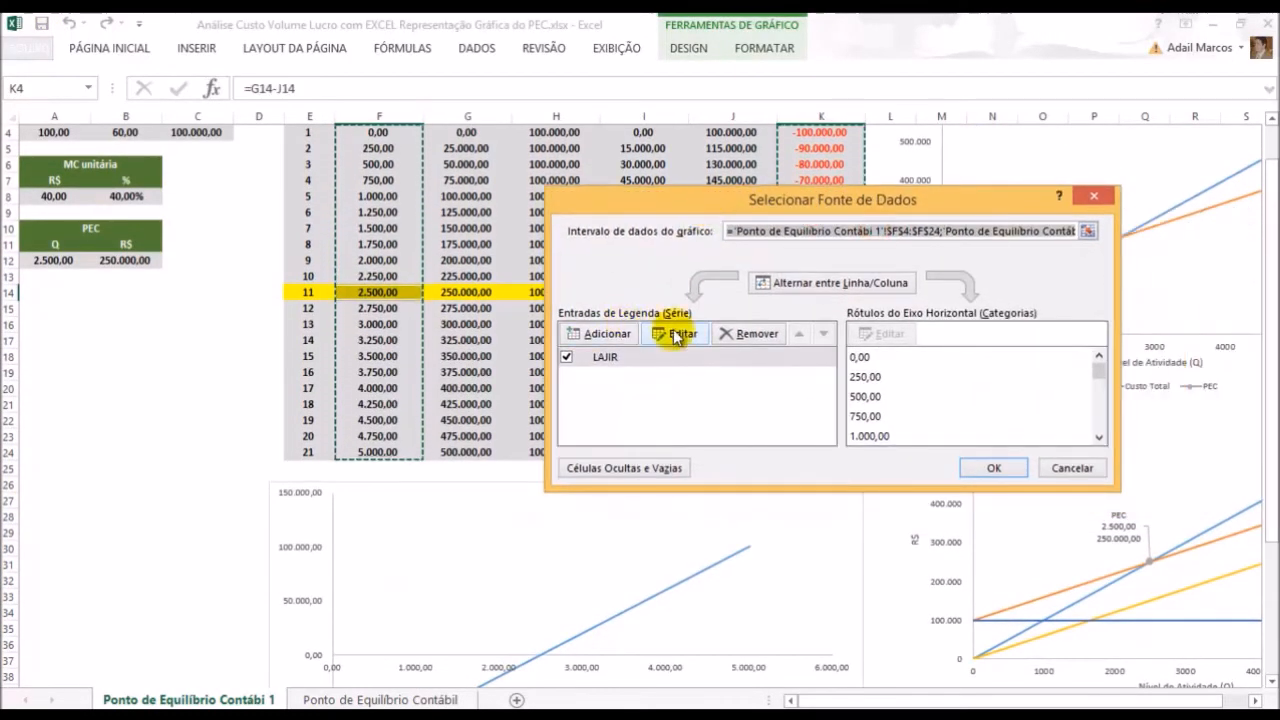
left_click(602, 335)
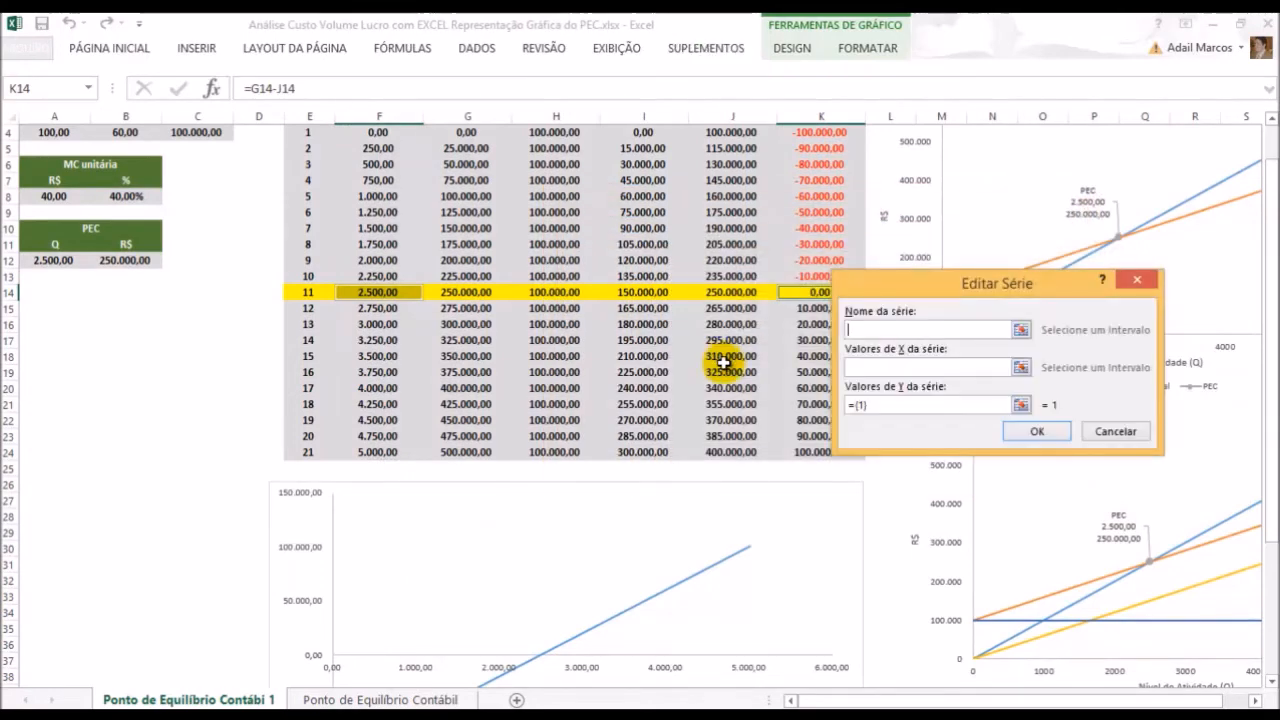
left_click_drag(991, 273, 625, 334)
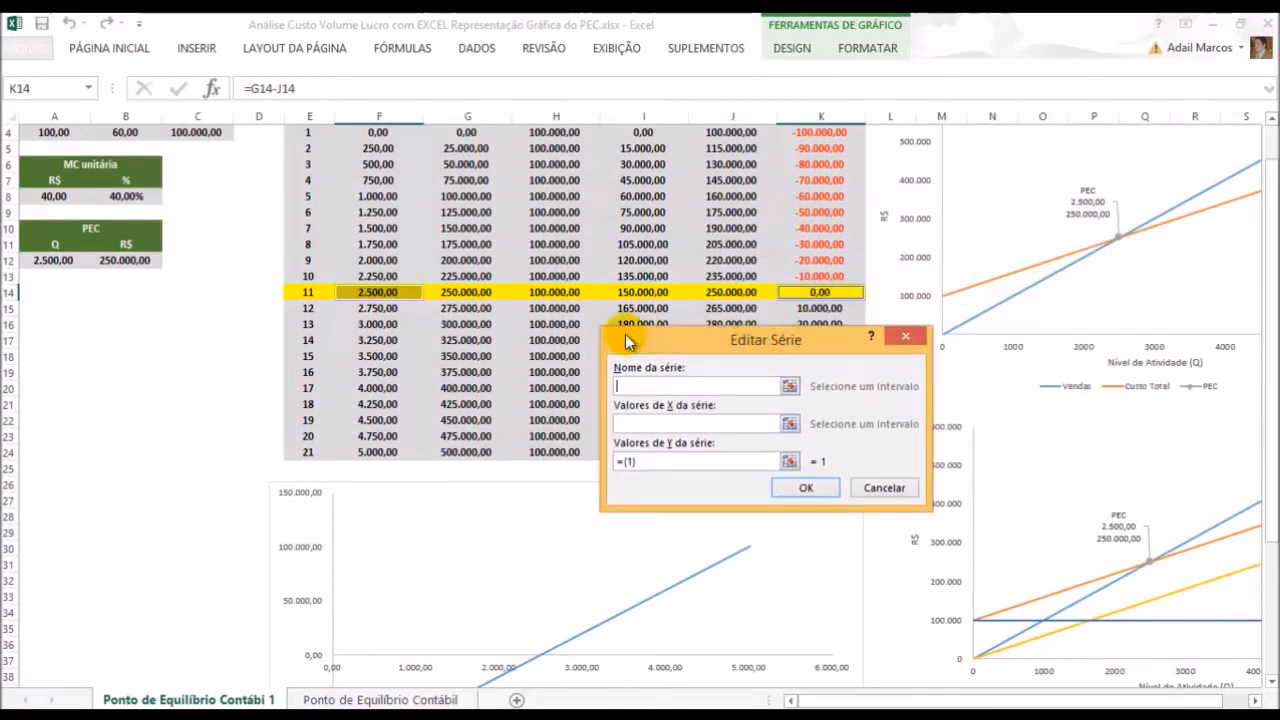
type("PEC")
Use F14 as the PEC series' X value and K14 as its Y value, and apply the data source
left_click(672, 423)
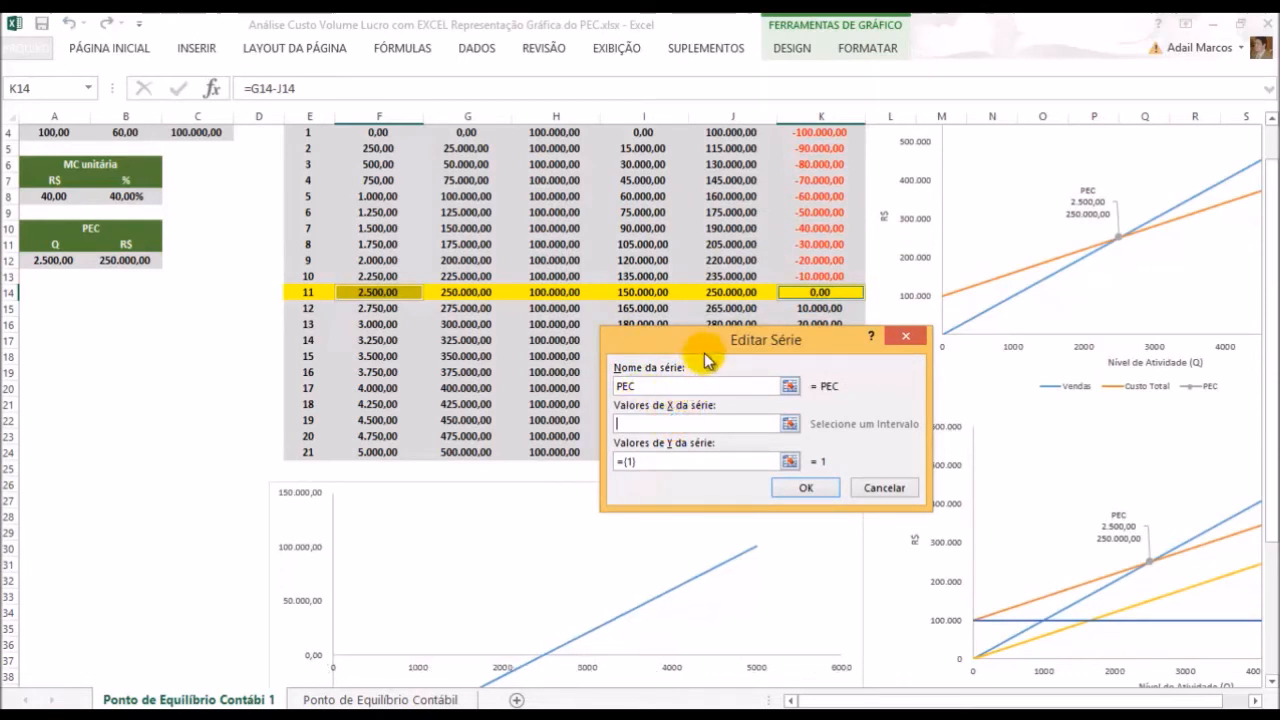
left_click(359, 294)
left_click(631, 462)
left_click_drag(652, 463, 591, 449)
key("BackSpace")
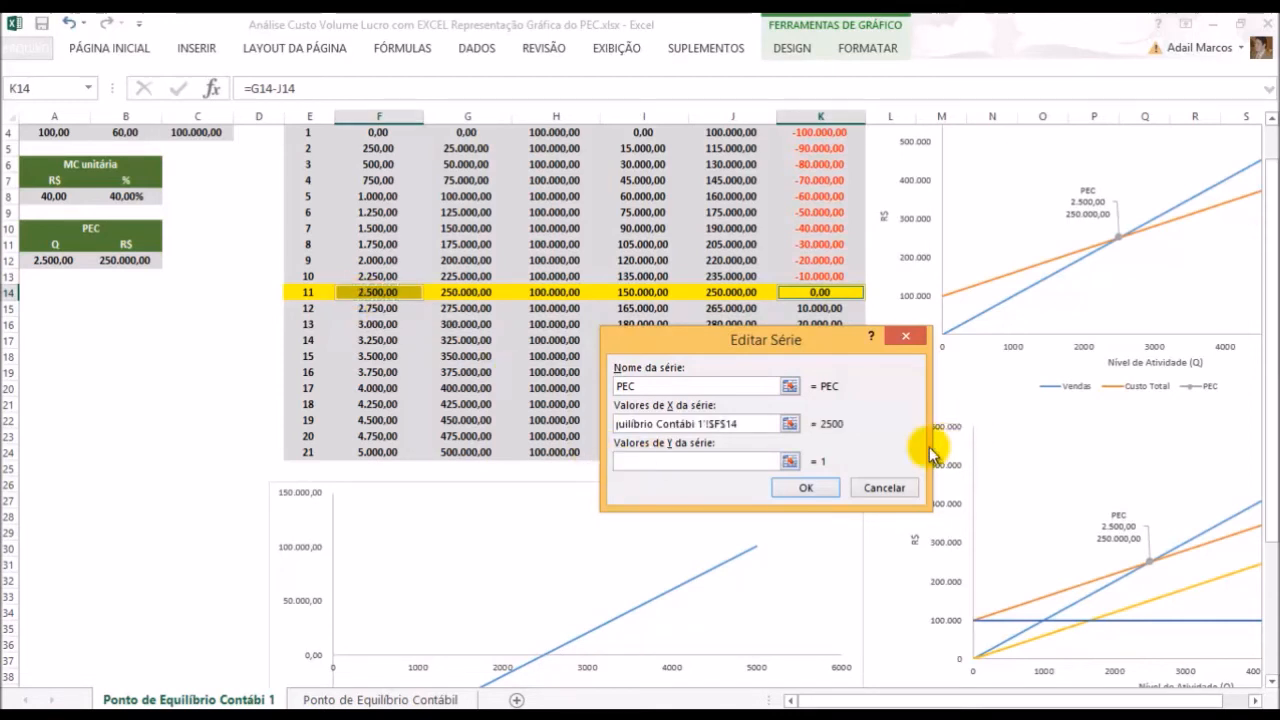
left_click(833, 289)
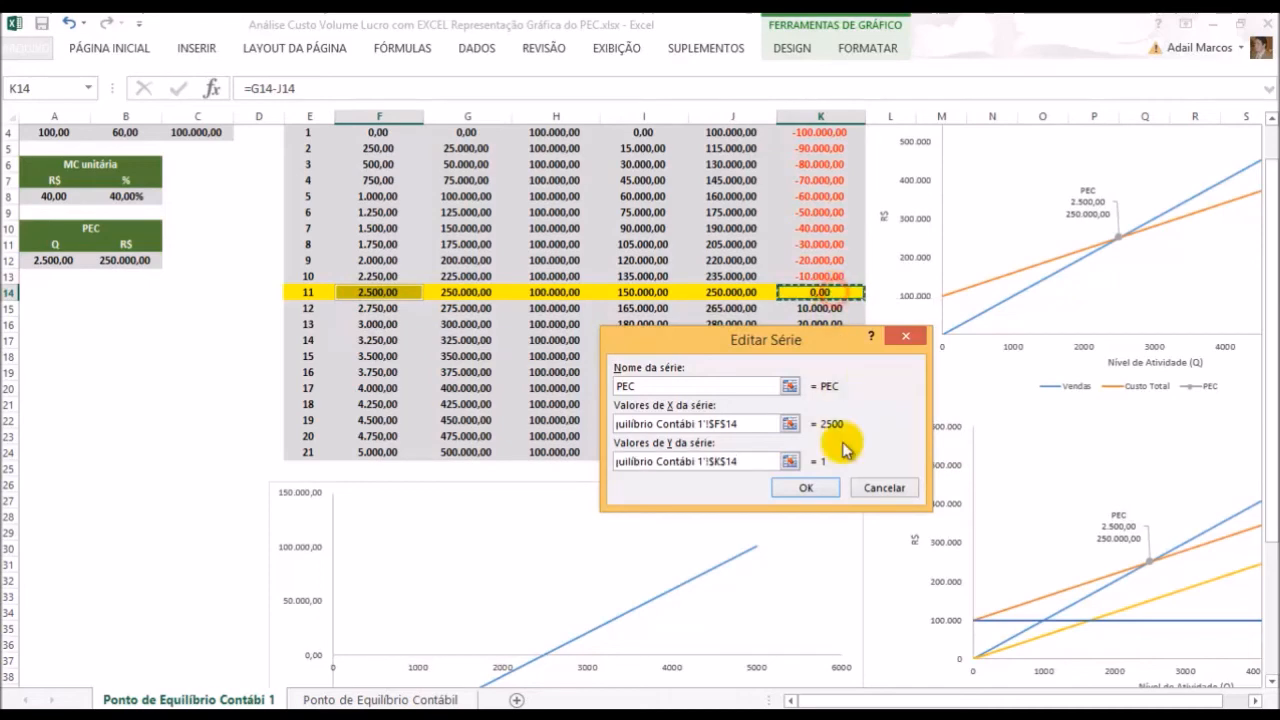
left_click(835, 485)
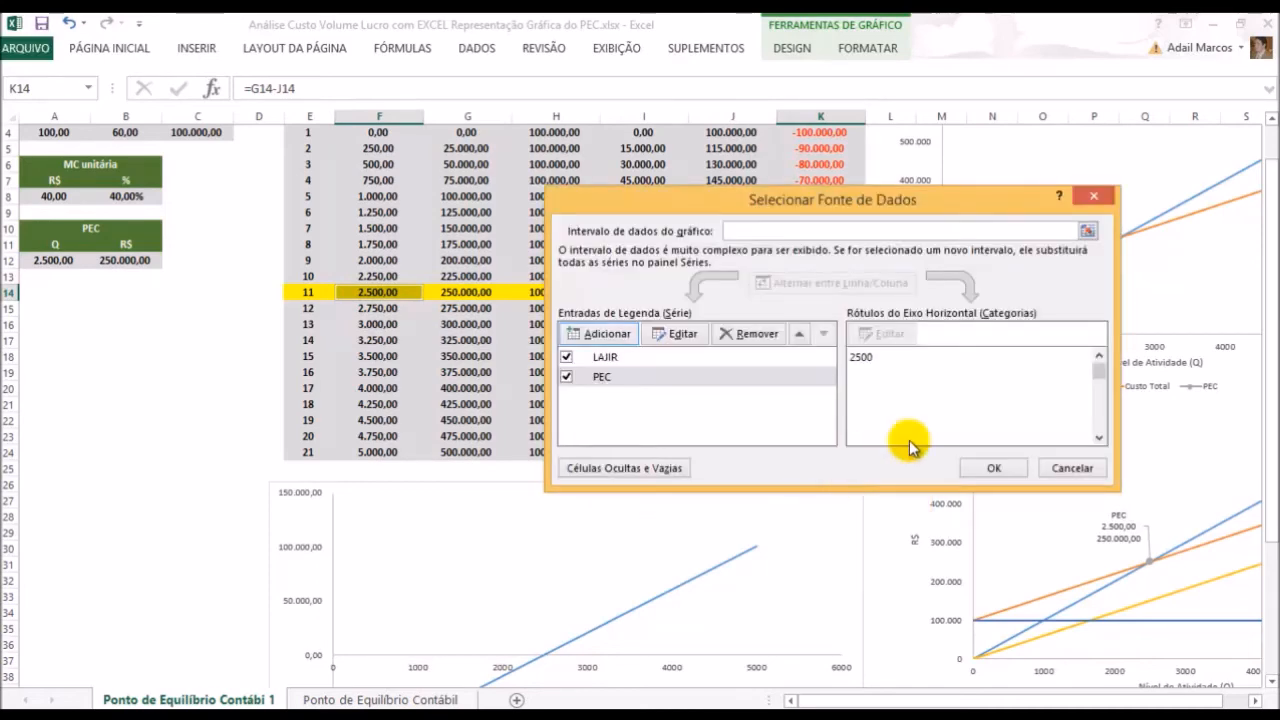
left_click(994, 468)
Reduce the LAJIR chart's height to about 10.78 cm
scroll(912, 500, "down", 3)
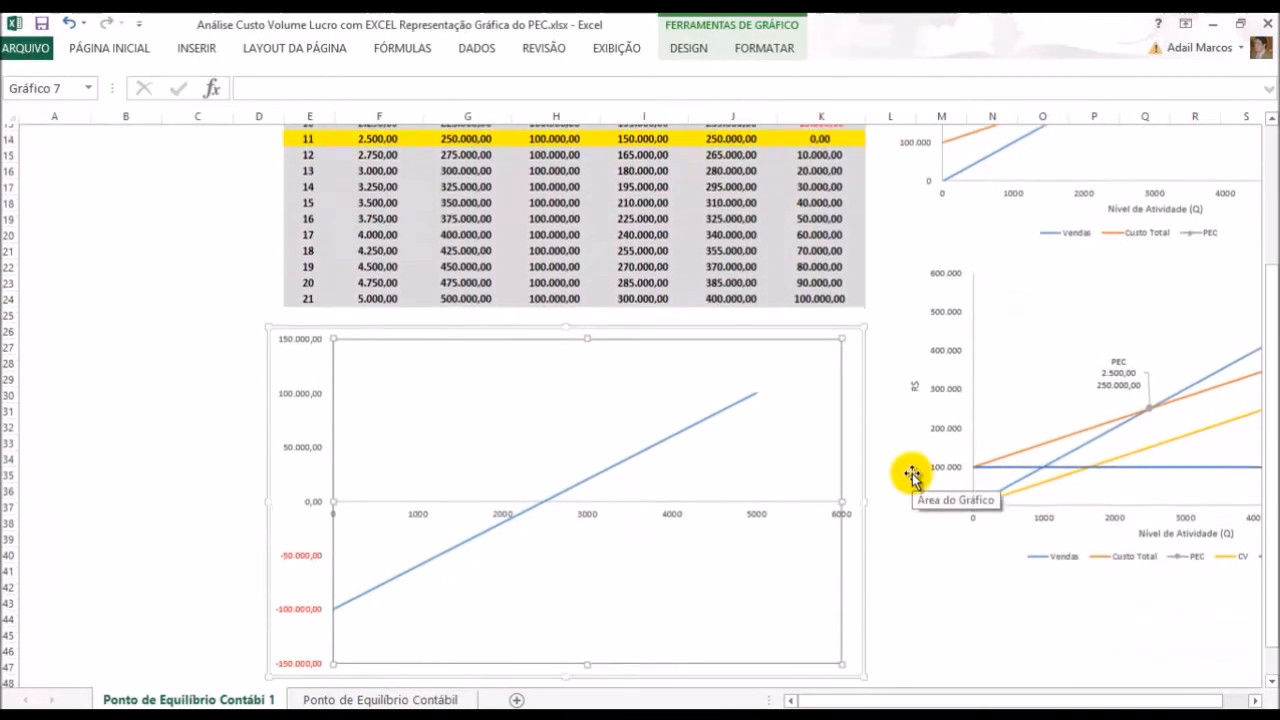
left_click(865, 550)
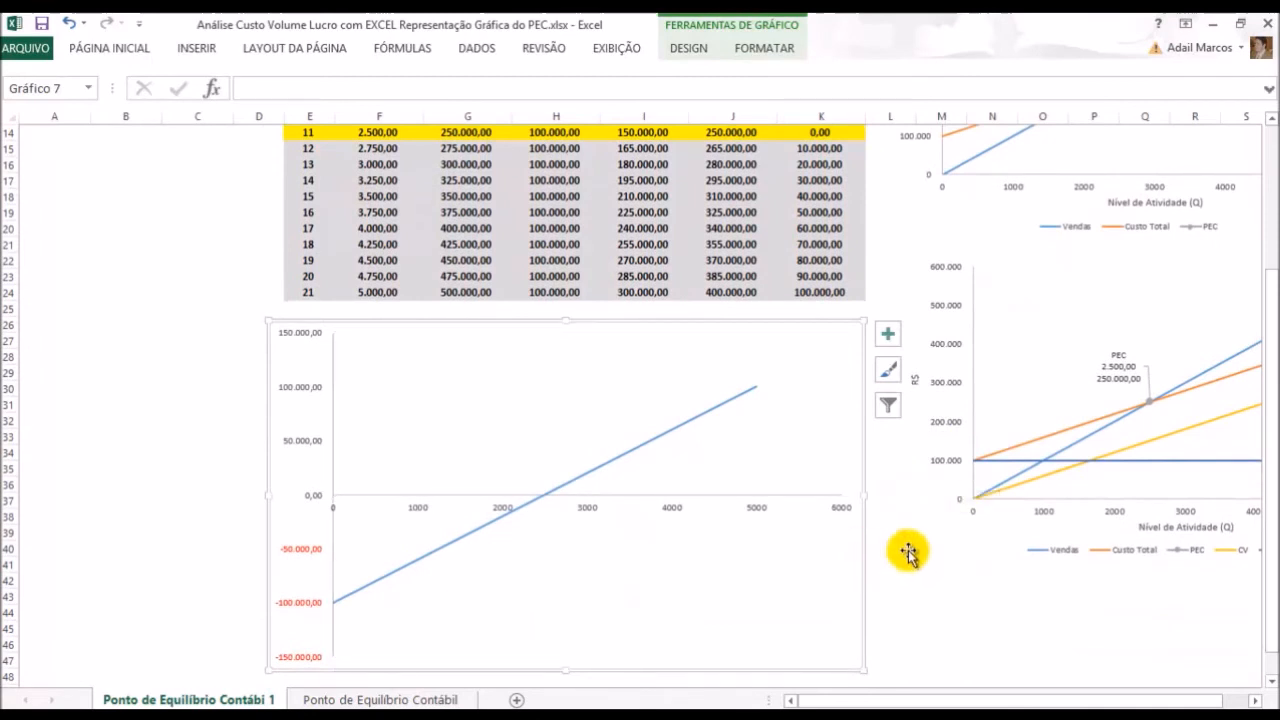
scroll(765, 483, "down", 2)
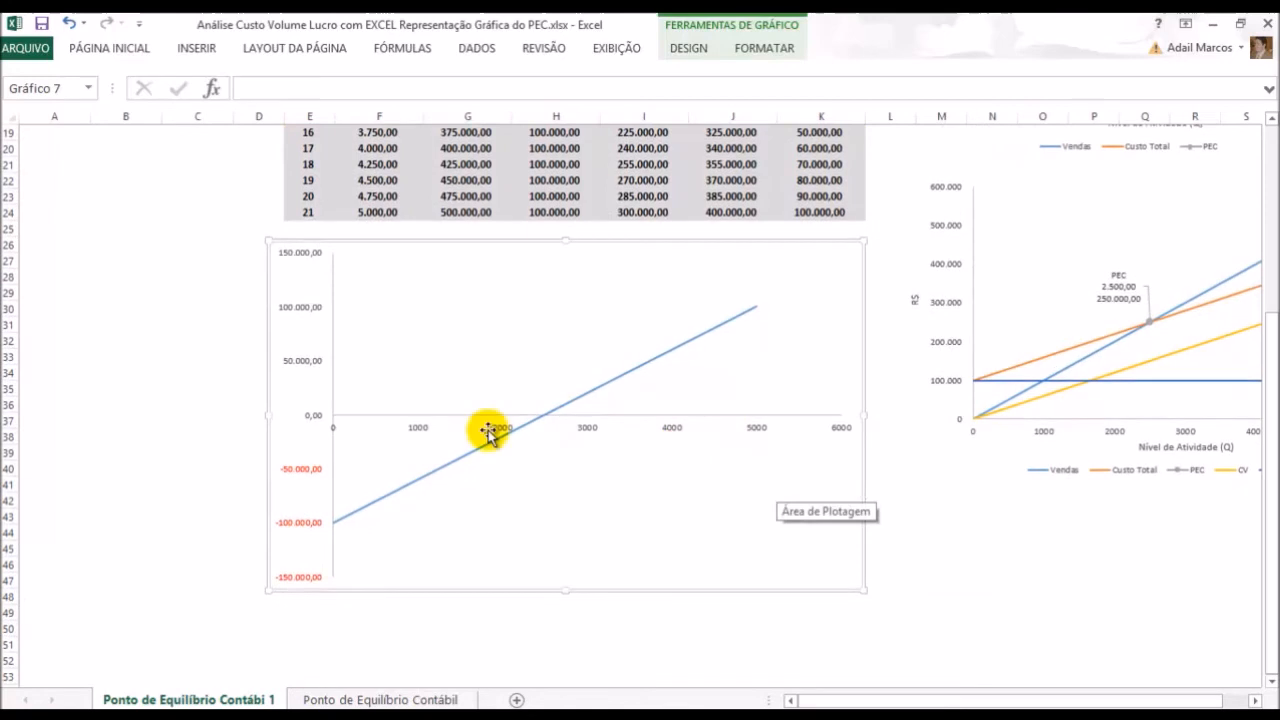
left_click_drag(565, 589, 564, 568)
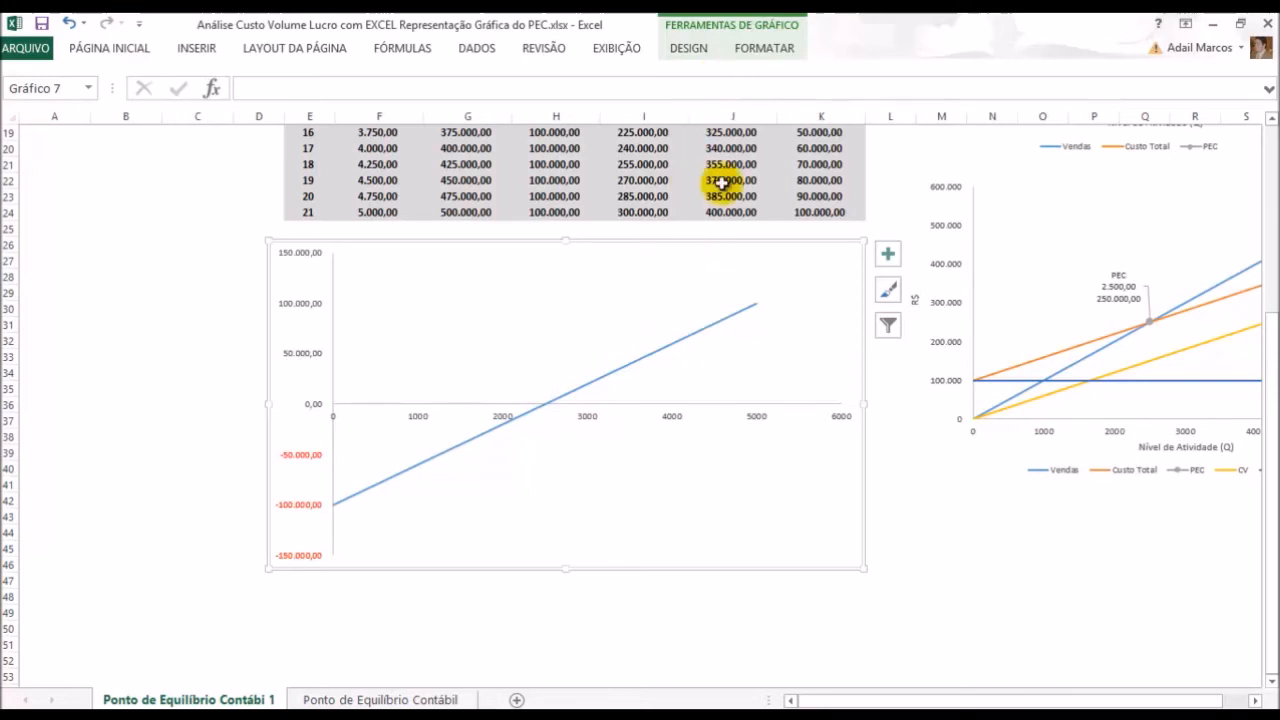
Format the PEC series in the LAJIR chart with a built-in circle marker and close the formatting options
left_click(688, 53)
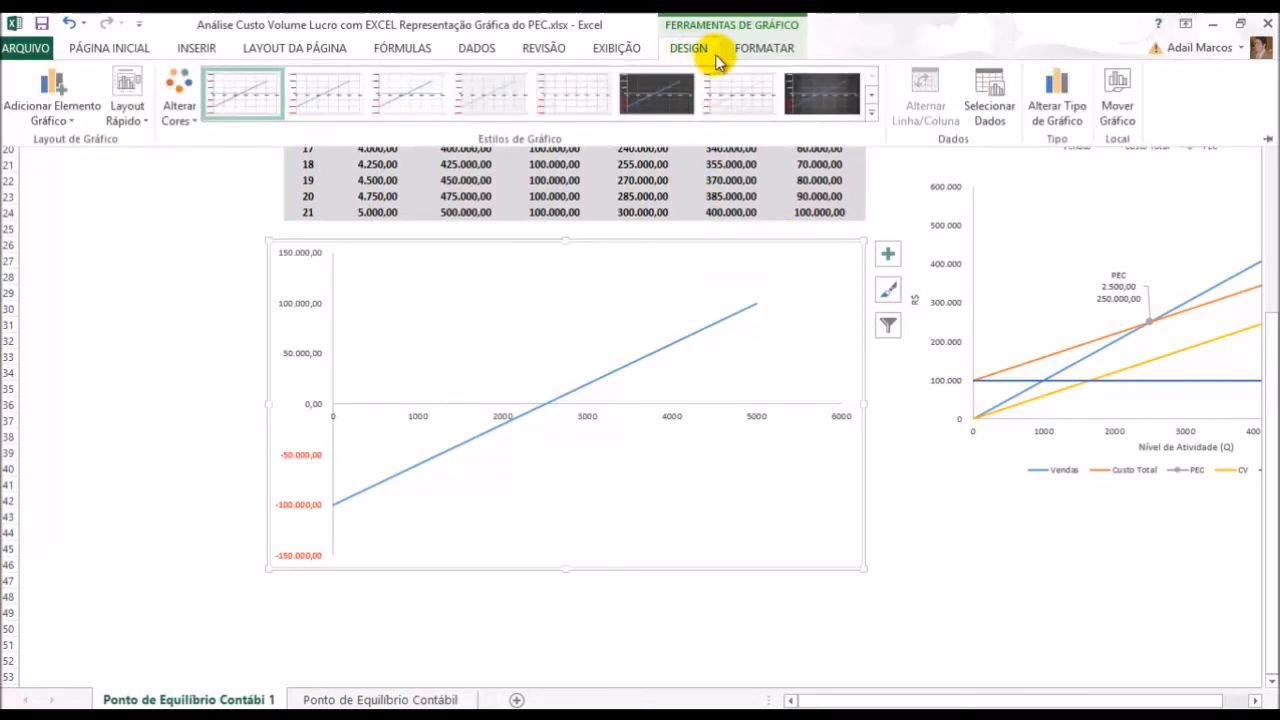
left_click(757, 49)
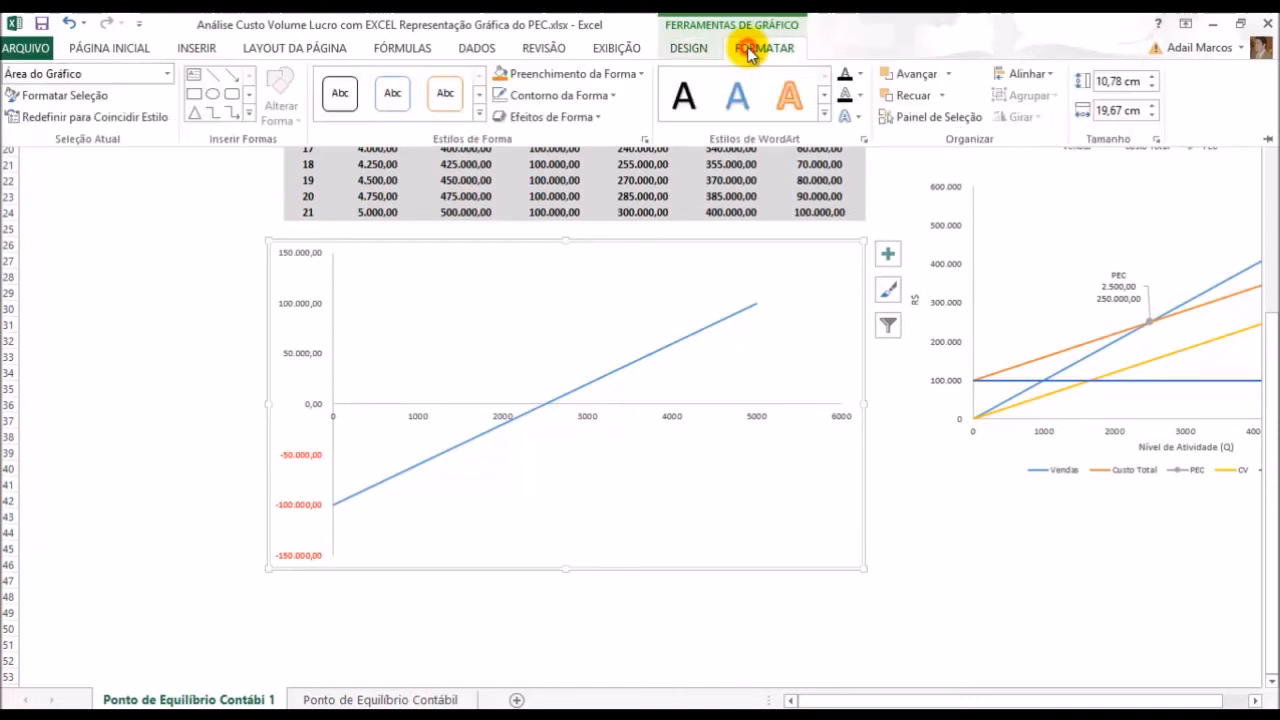
left_click(168, 74)
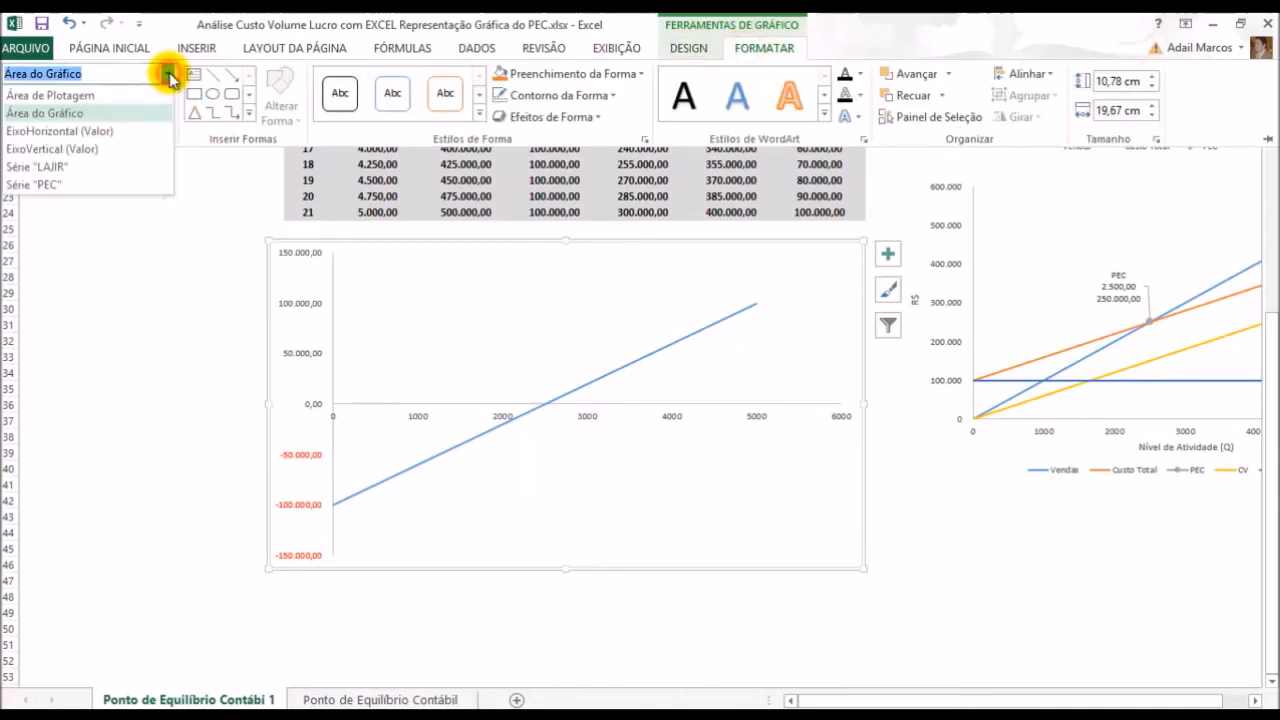
left_click(50, 185)
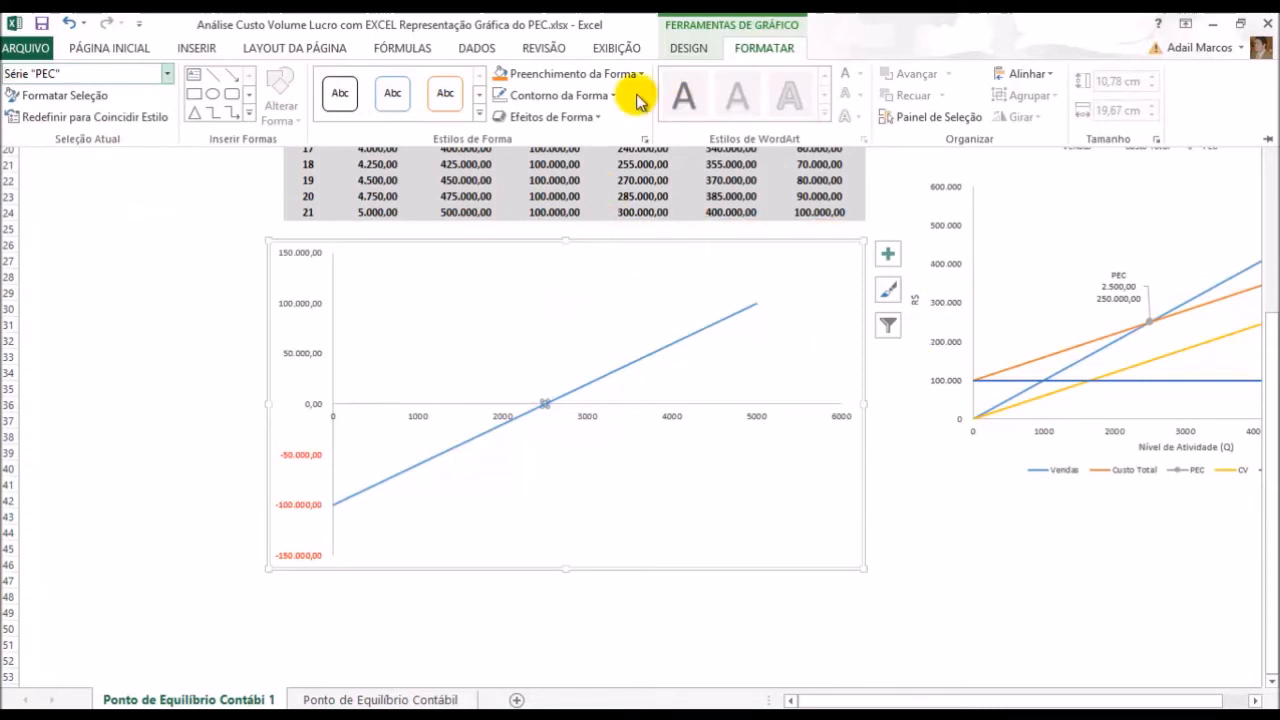
left_click(31, 98)
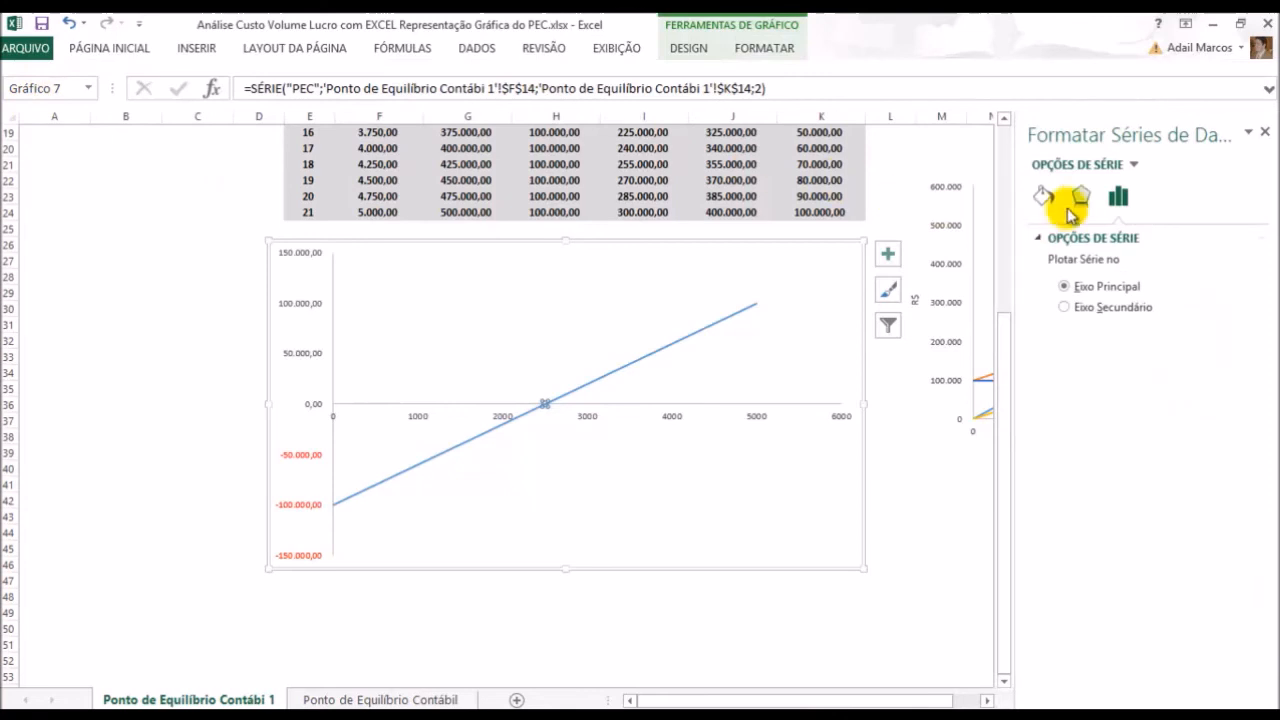
left_click(1045, 198)
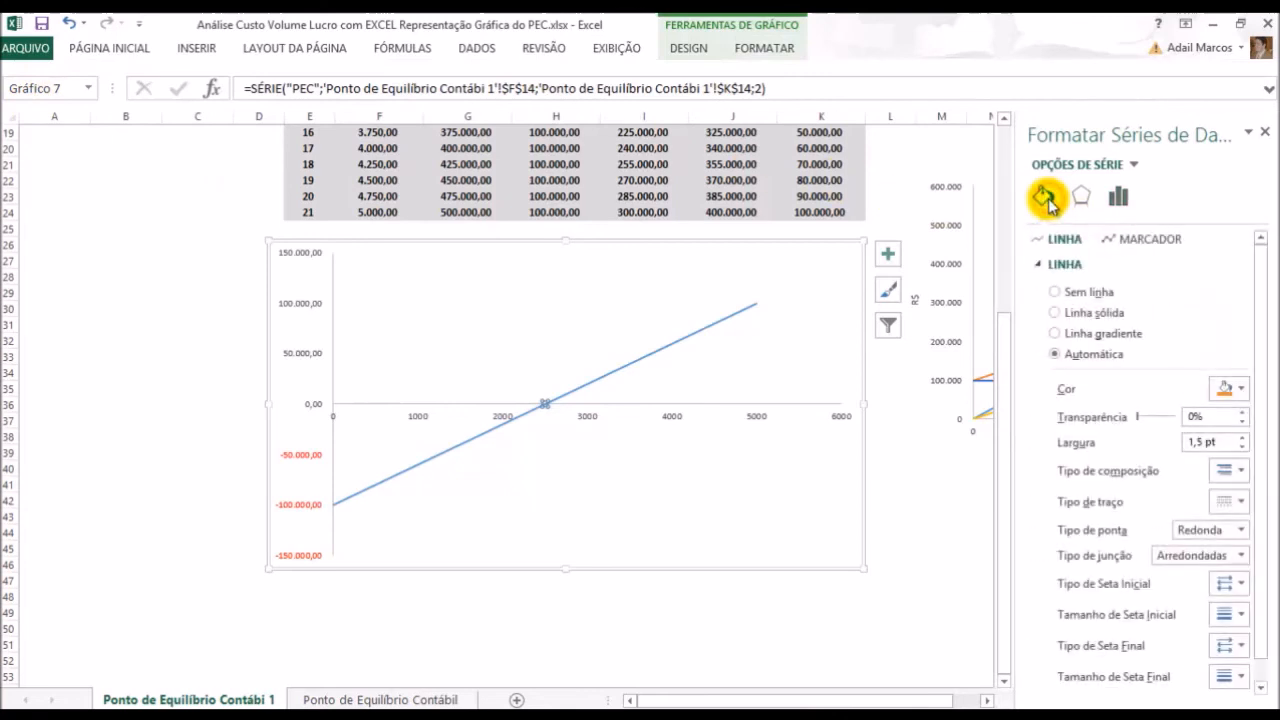
left_click(1135, 245)
left_click(1078, 264)
left_click(1084, 332)
left_click(1153, 357)
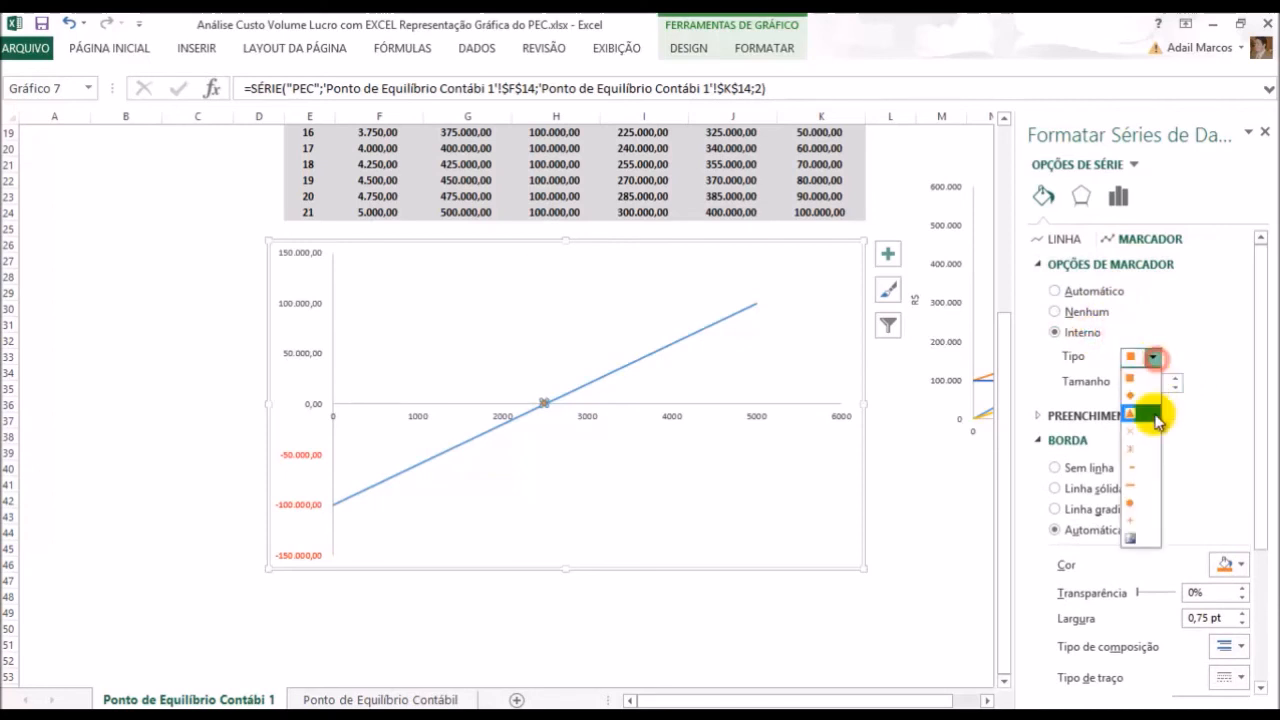
left_click(1141, 505)
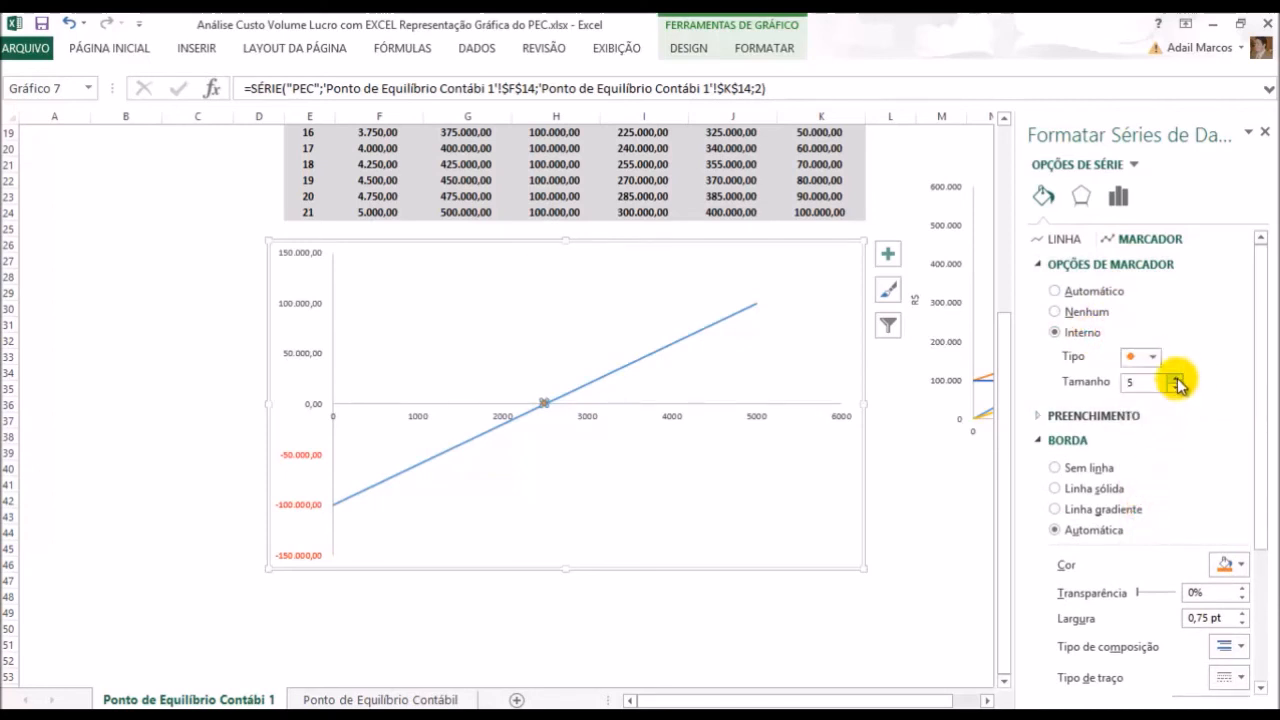
left_click(860, 445)
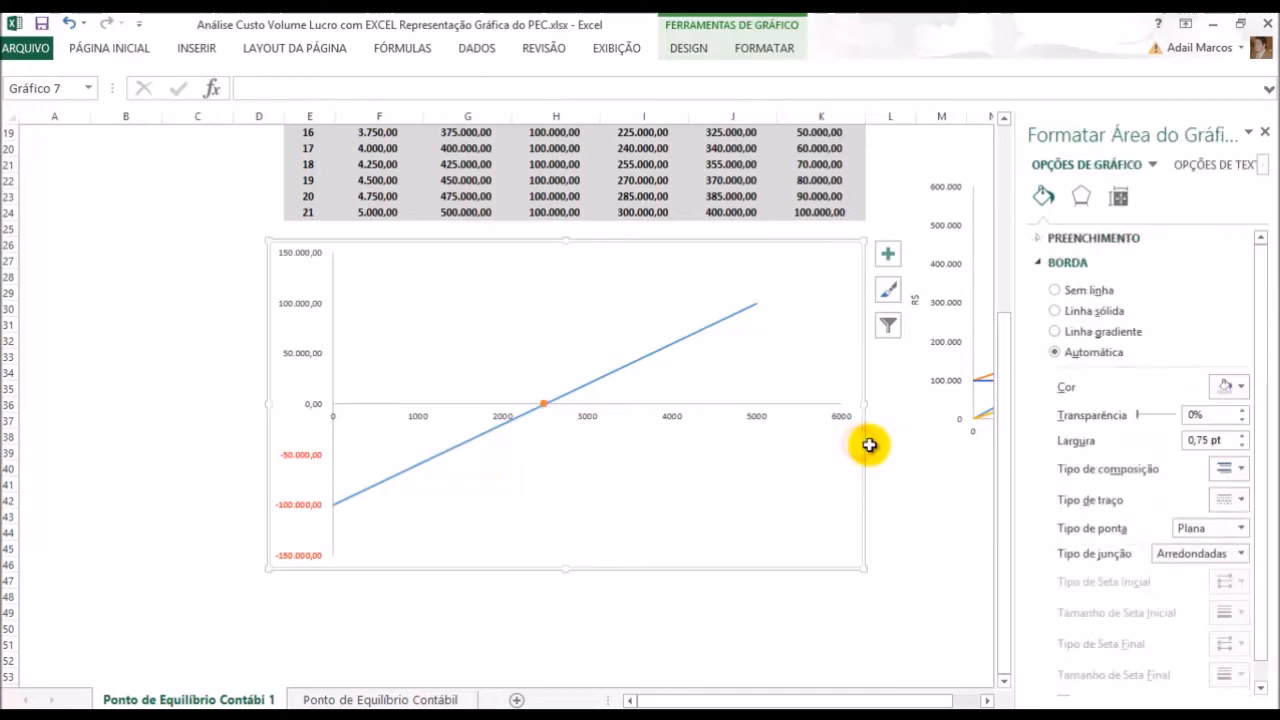
left_click(1265, 134)
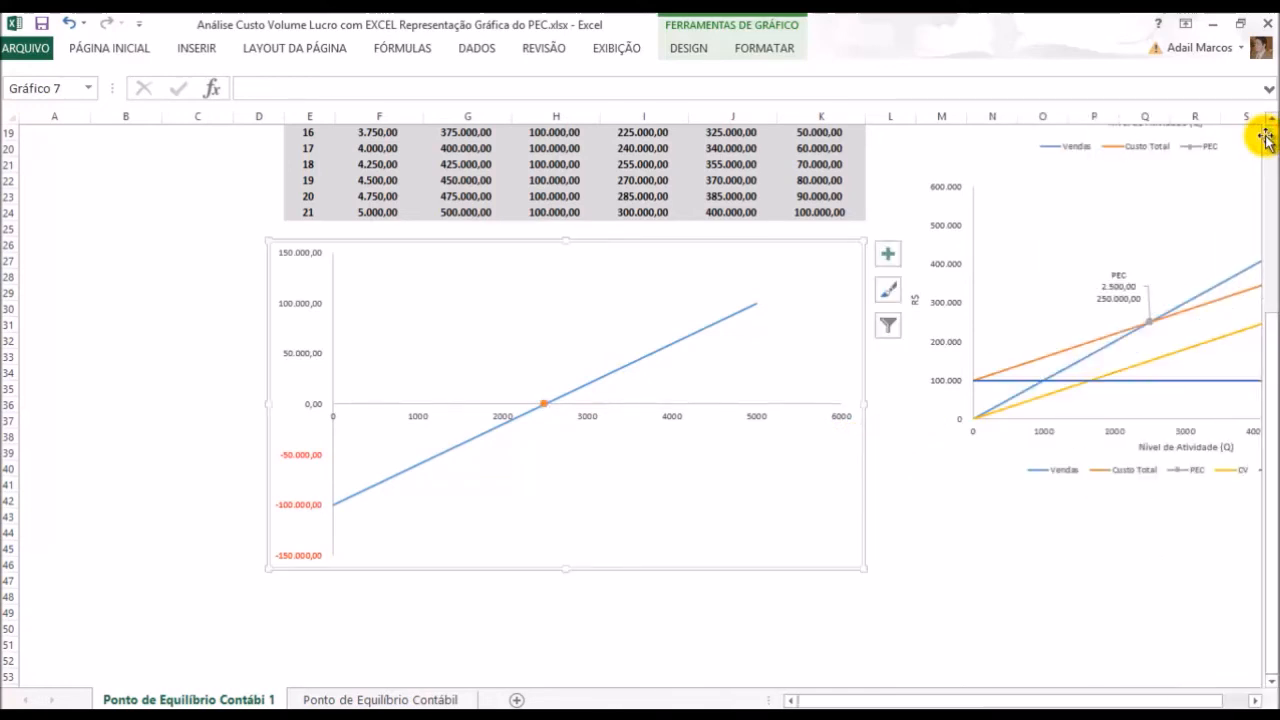
left_click(1042, 563)
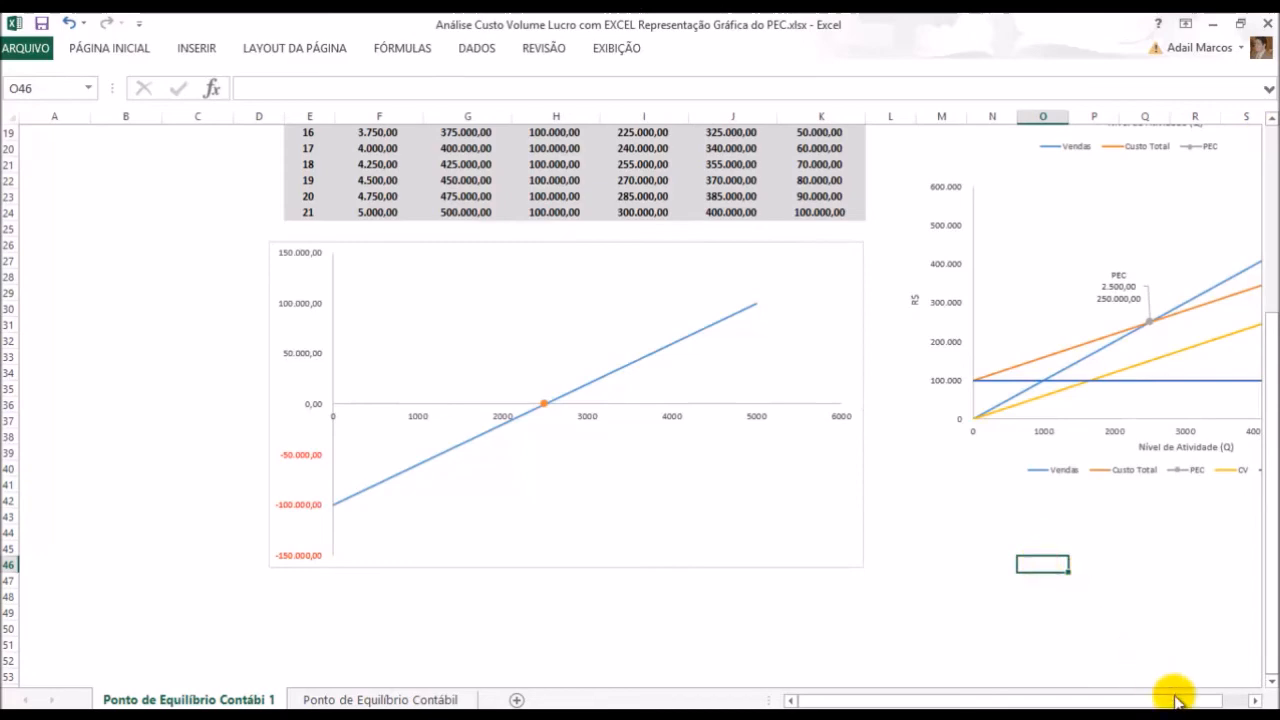
left_click(1256, 701)
left_click(1256, 701)
scroll(837, 563, "up", 3, "ctrl")
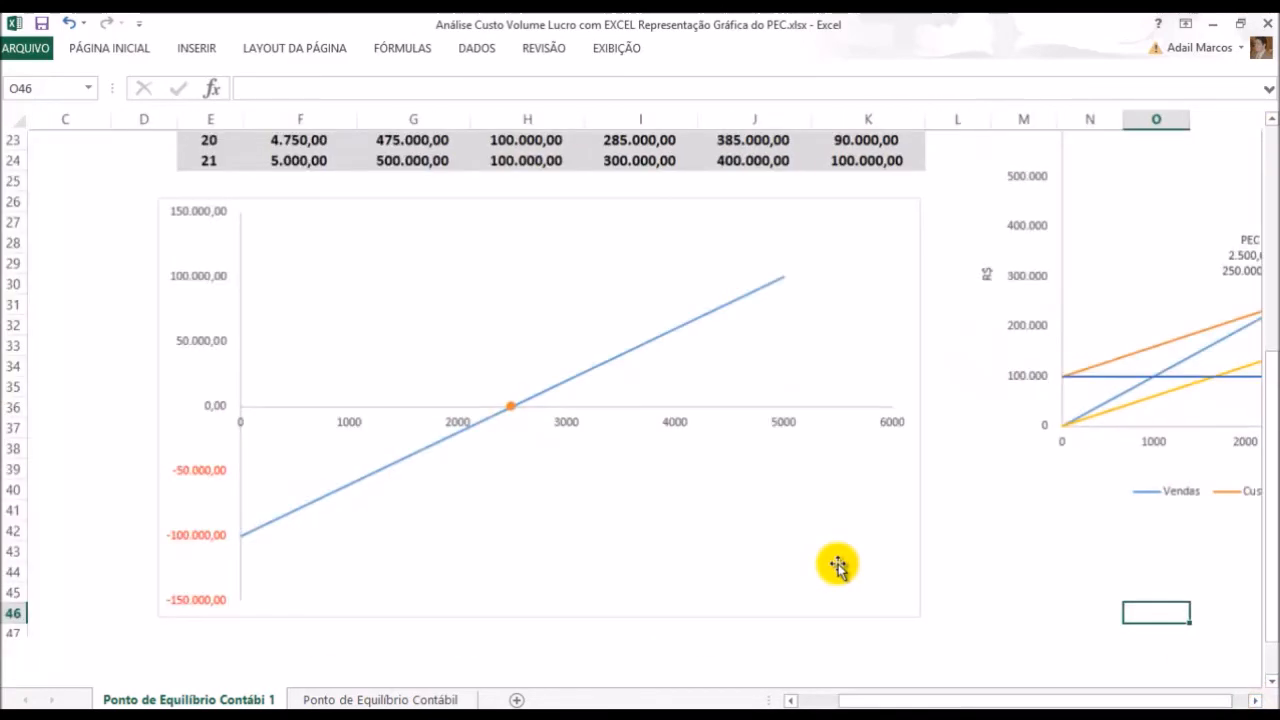
scroll(837, 563, "down", 3)
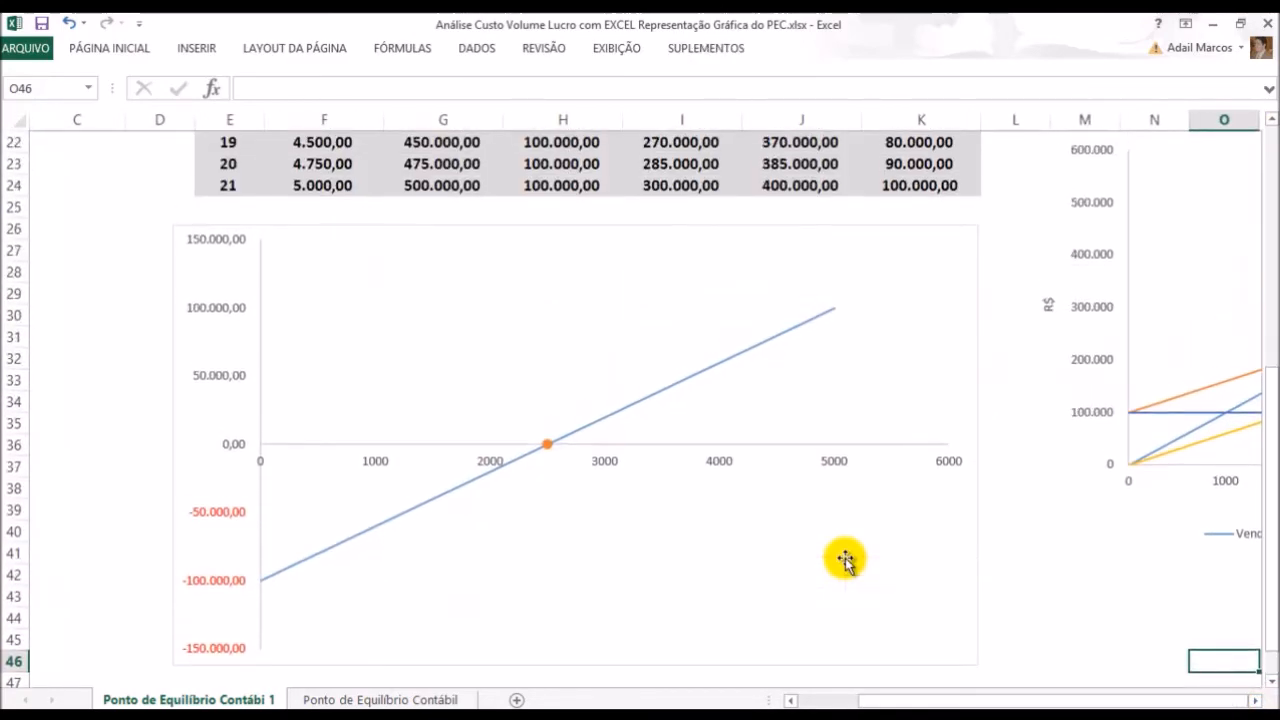
scroll(845, 561, "down", 1, "ctrl")
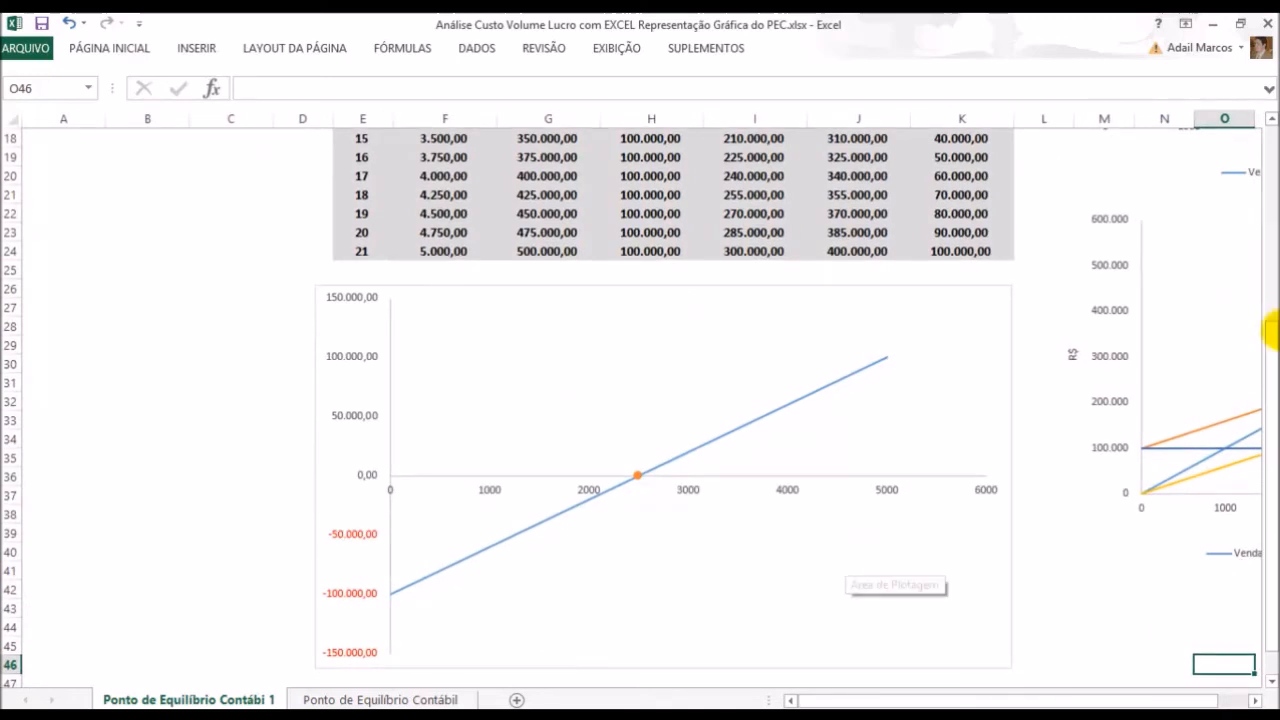
scroll(1260, 390, "down", 1)
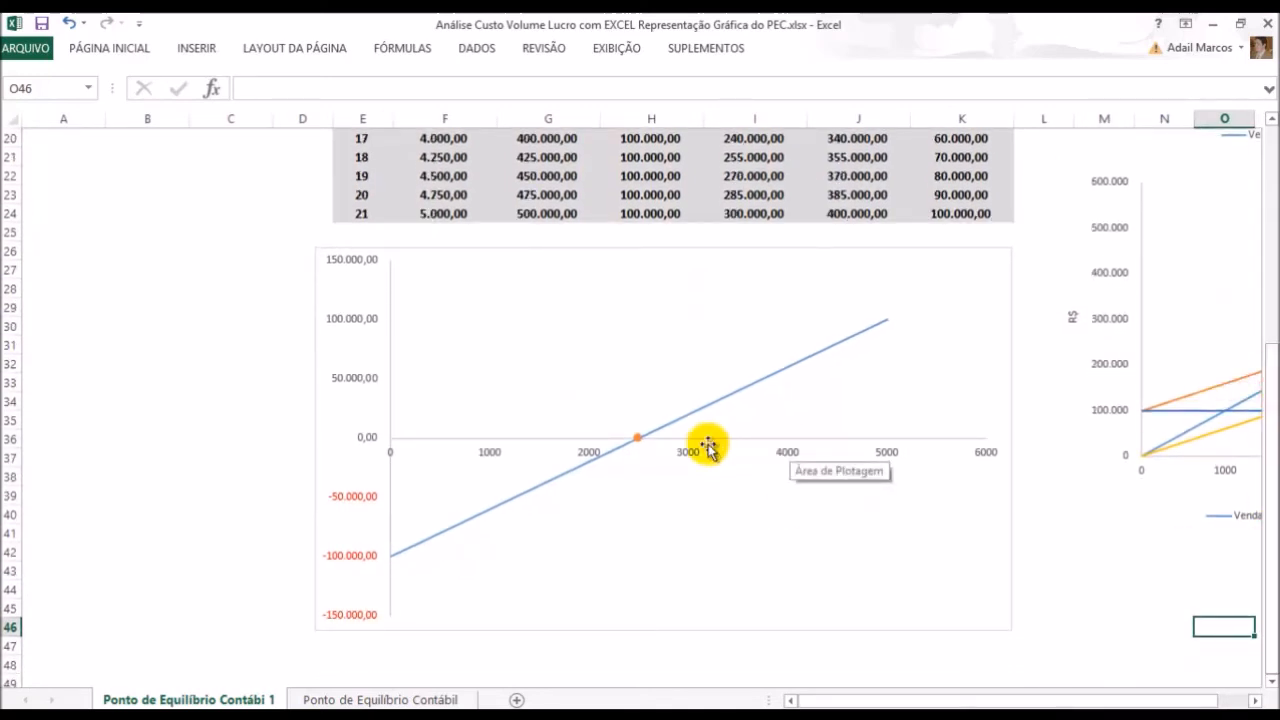
Format the LAJIR chart's vertical axis numbers with 0 decimal places and close the axis formatting options
left_click(340, 381)
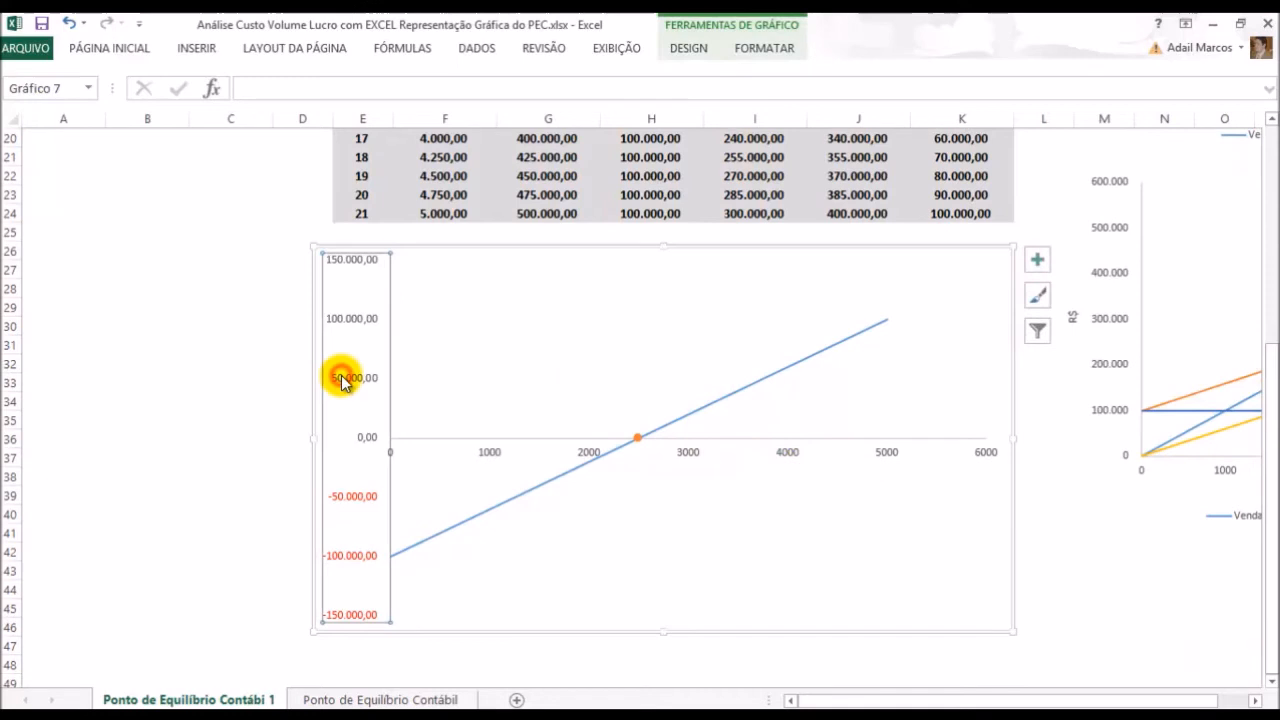
right_click(340, 381)
left_click(437, 572)
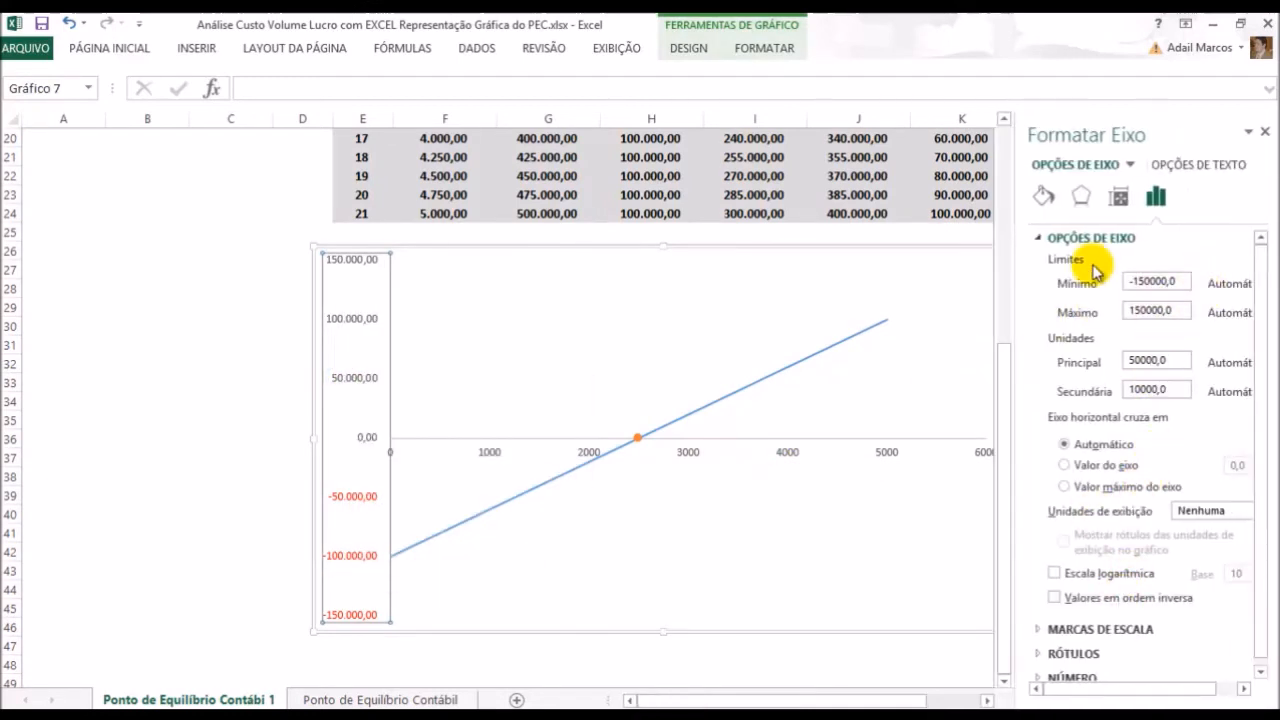
left_click(1070, 240)
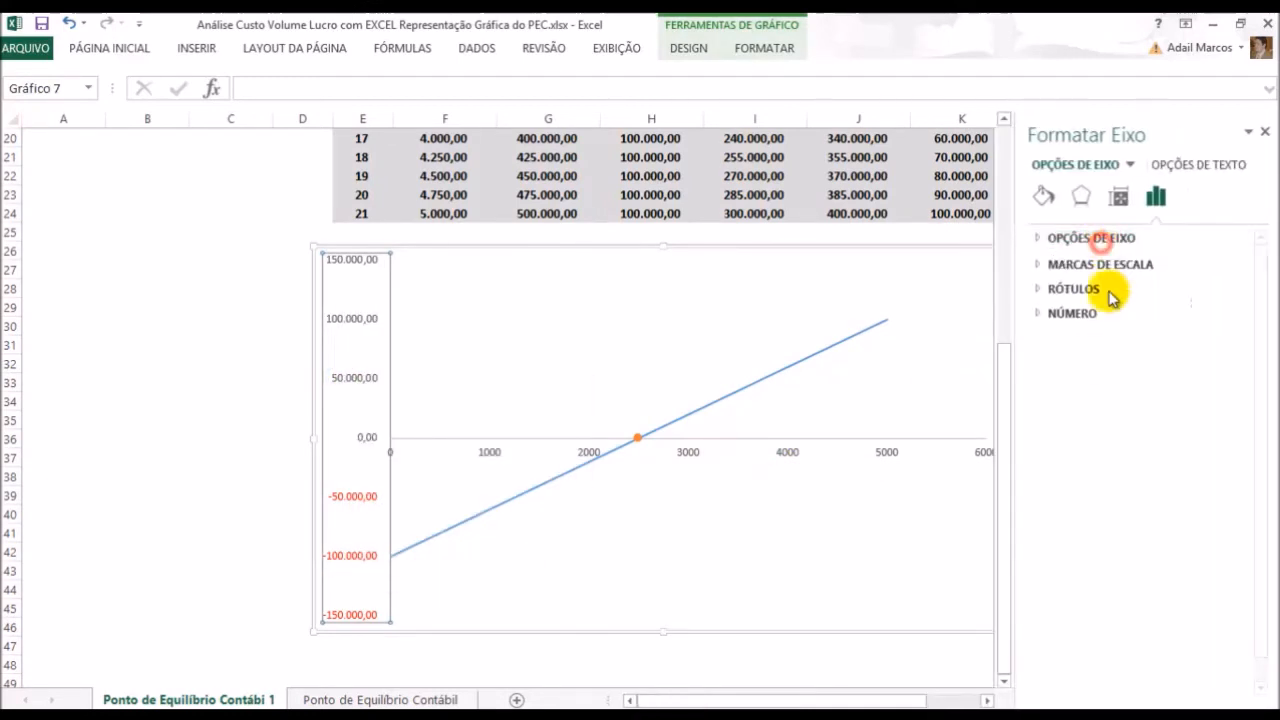
left_click(1108, 313)
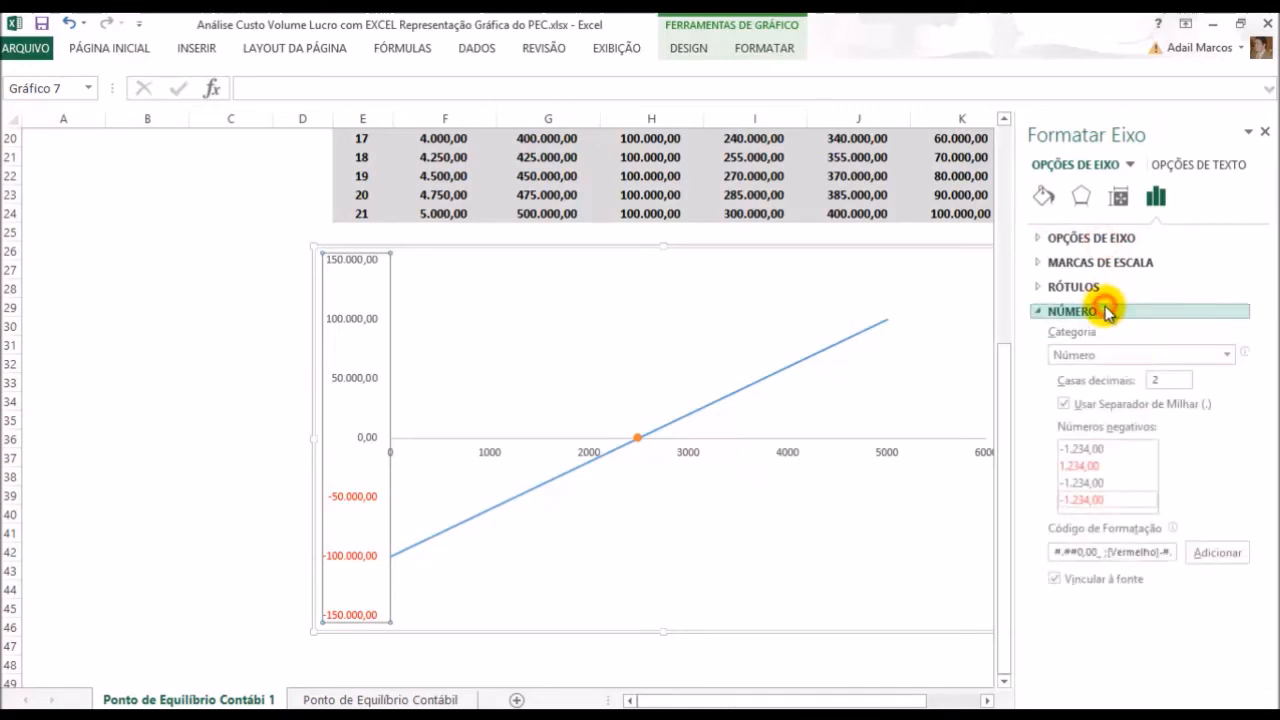
left_click(1178, 380)
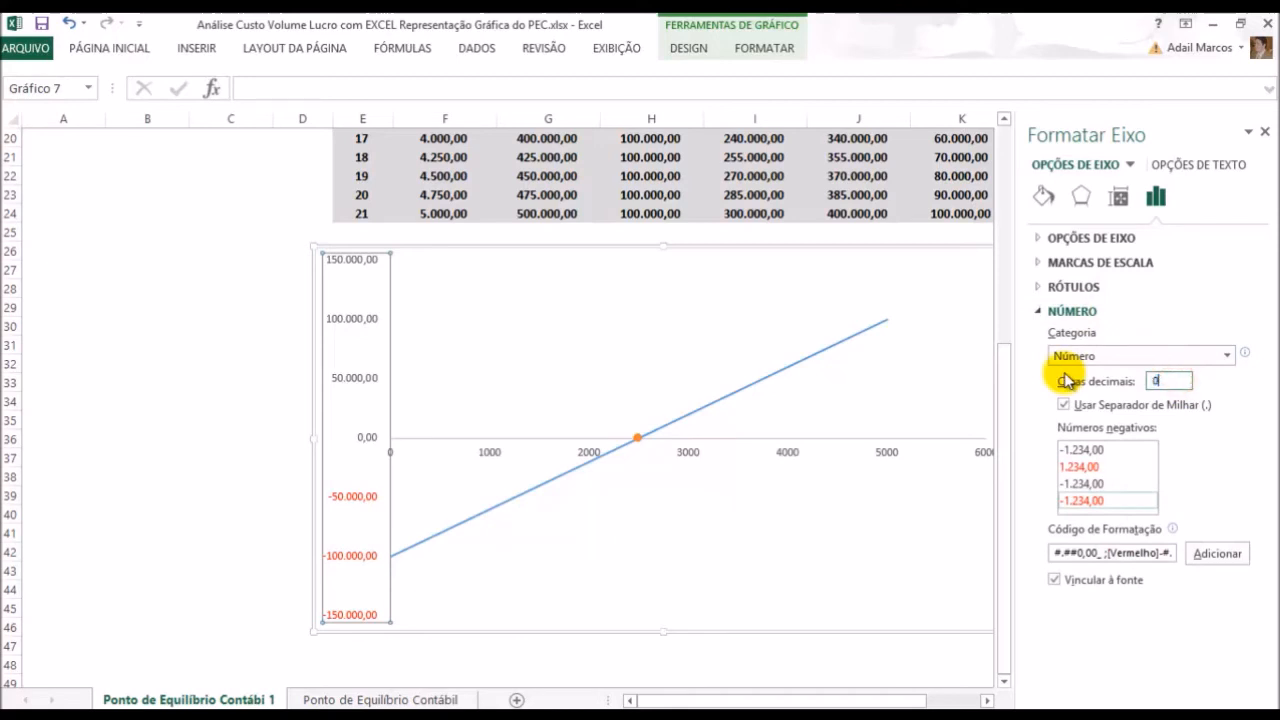
type("0")
key("Return")
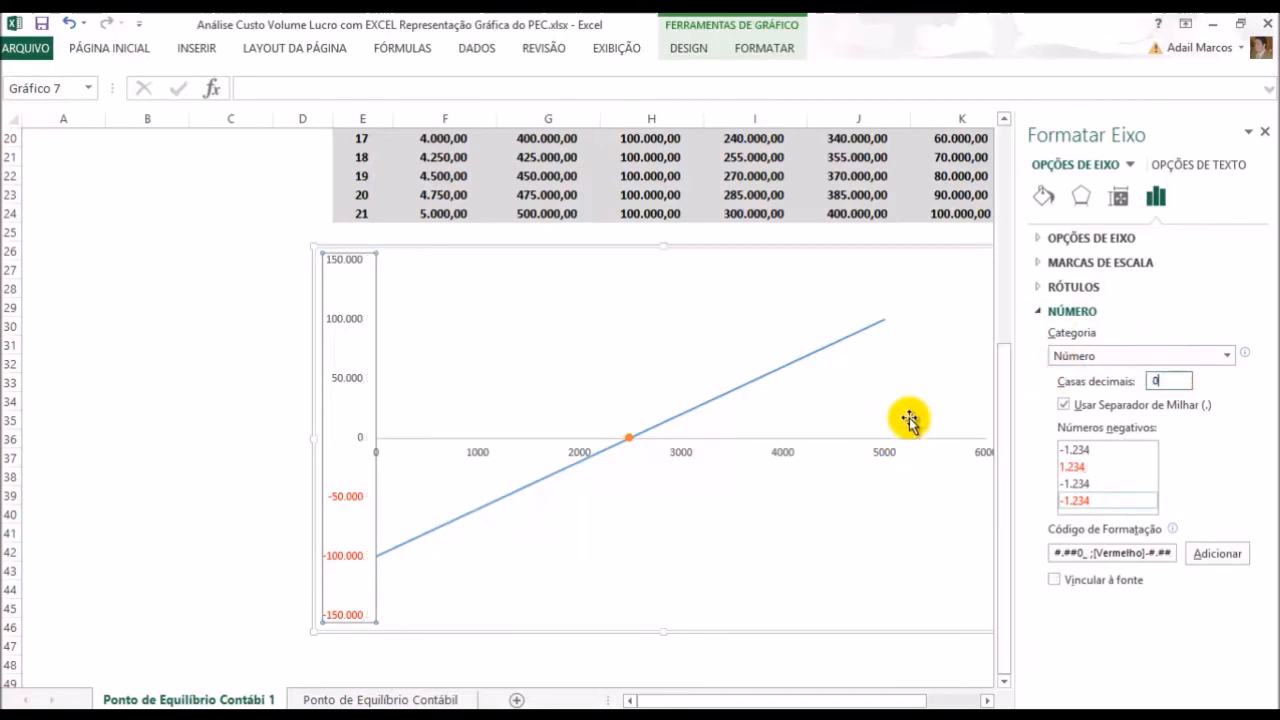
left_click(1265, 133)
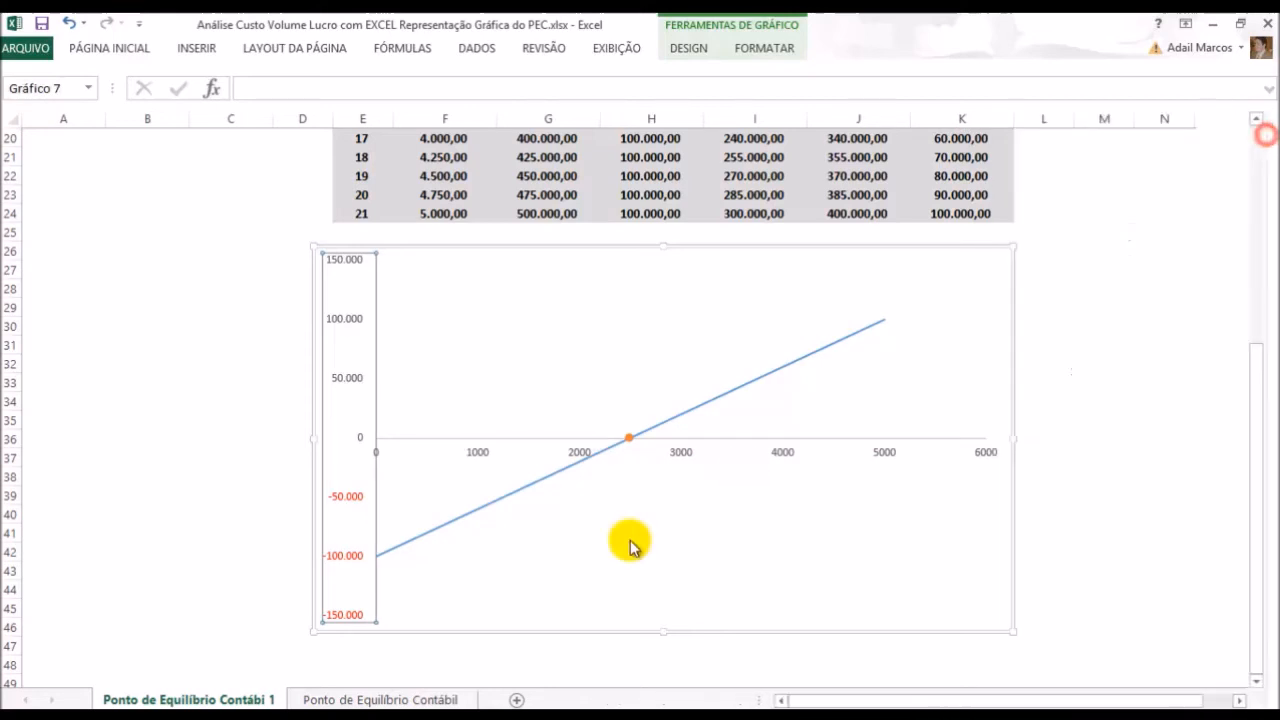
Add a data label to the PEC point in the LAJIR chart and open its detailed label options
double_click(574, 254)
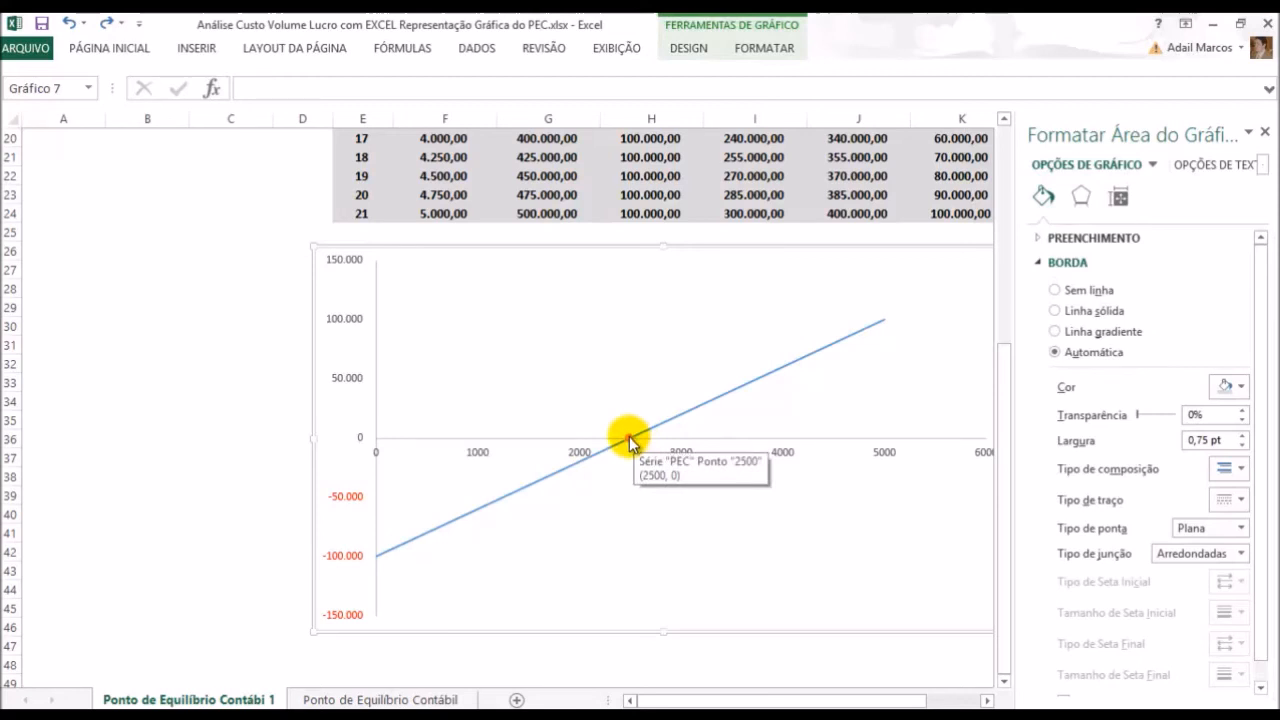
left_click(629, 436)
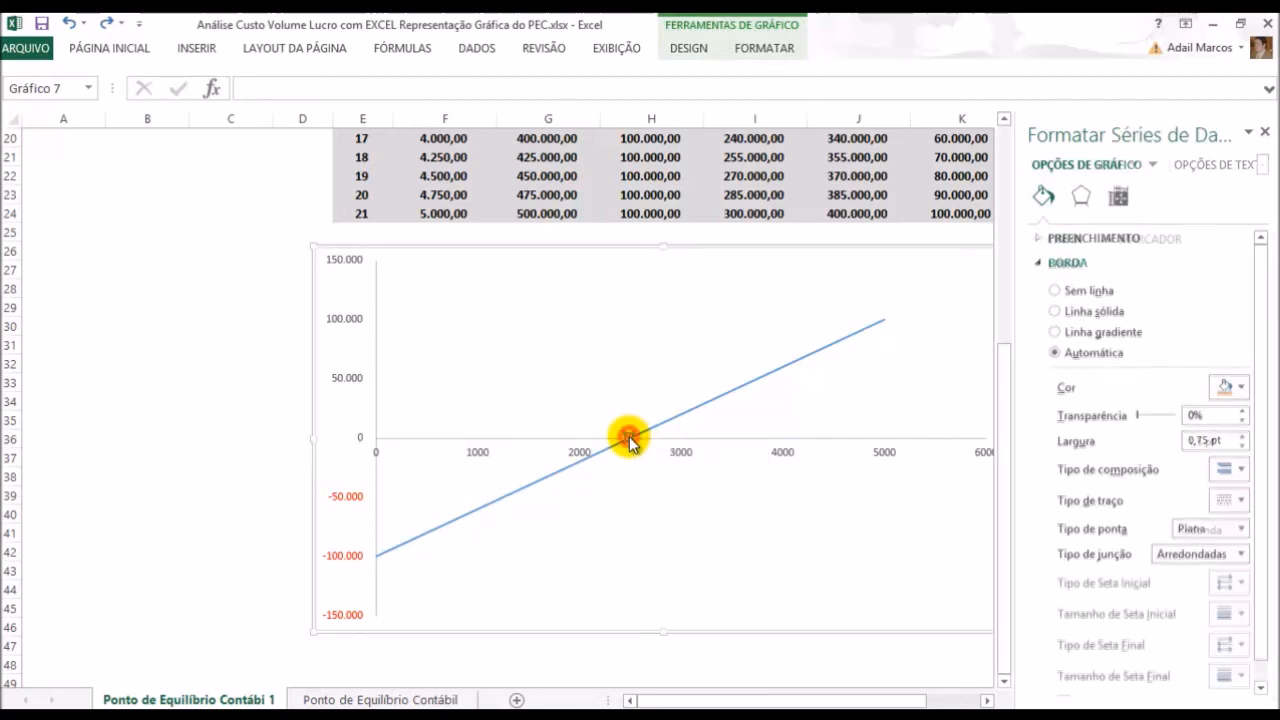
left_click(686, 48)
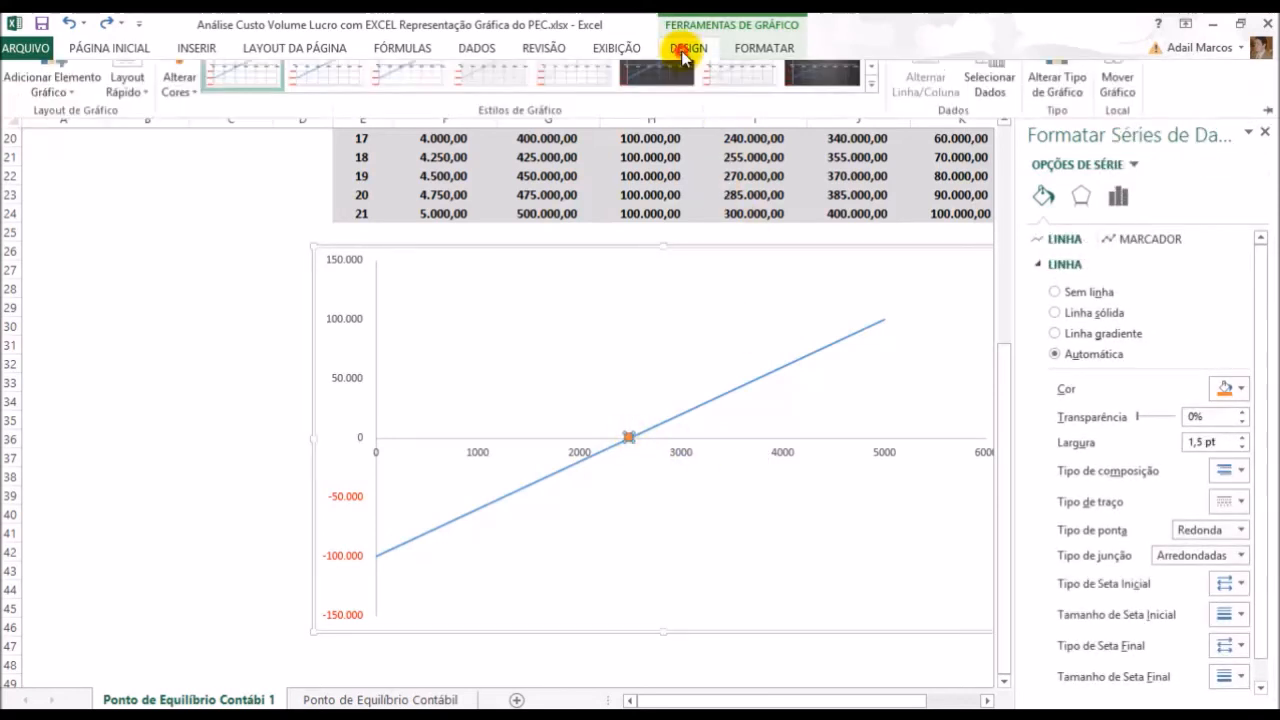
left_click(42, 108)
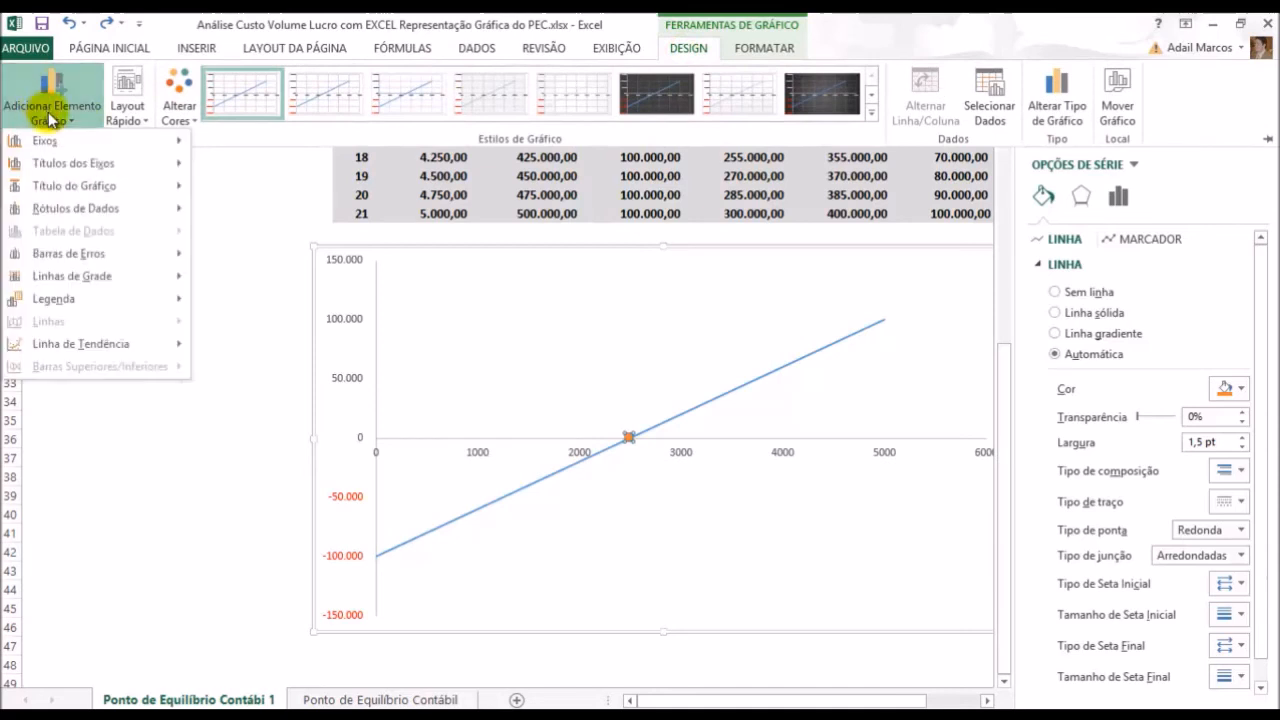
mouse_move(86, 208)
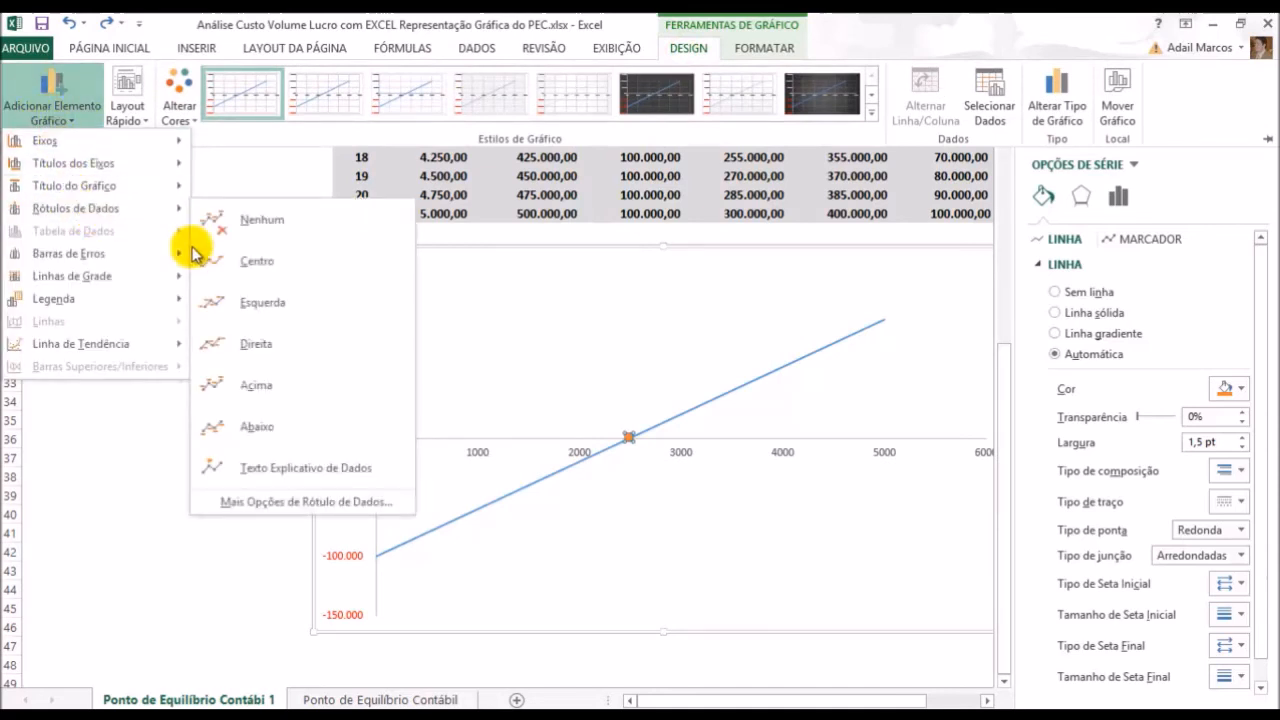
left_click(318, 501)
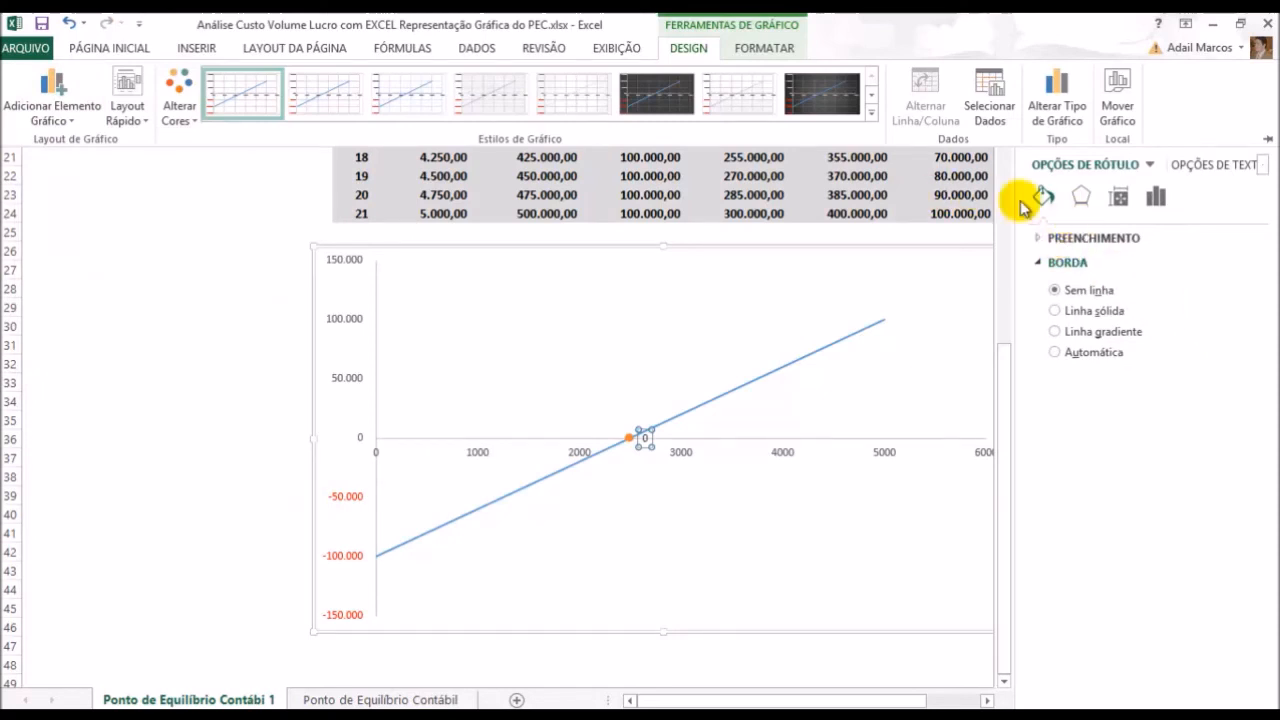
Show the series name, X value and Y value in the PEC label, separated by new lines (Nova Linha)
left_click(1216, 165)
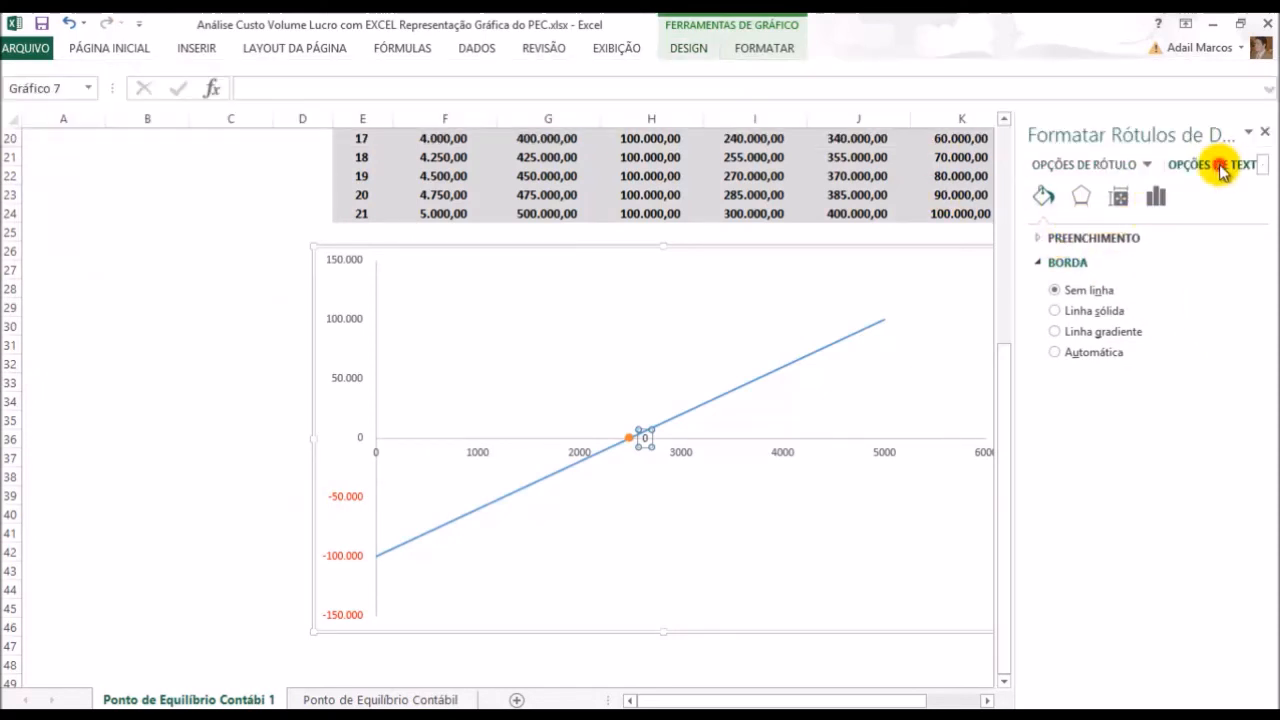
left_click(1103, 166)
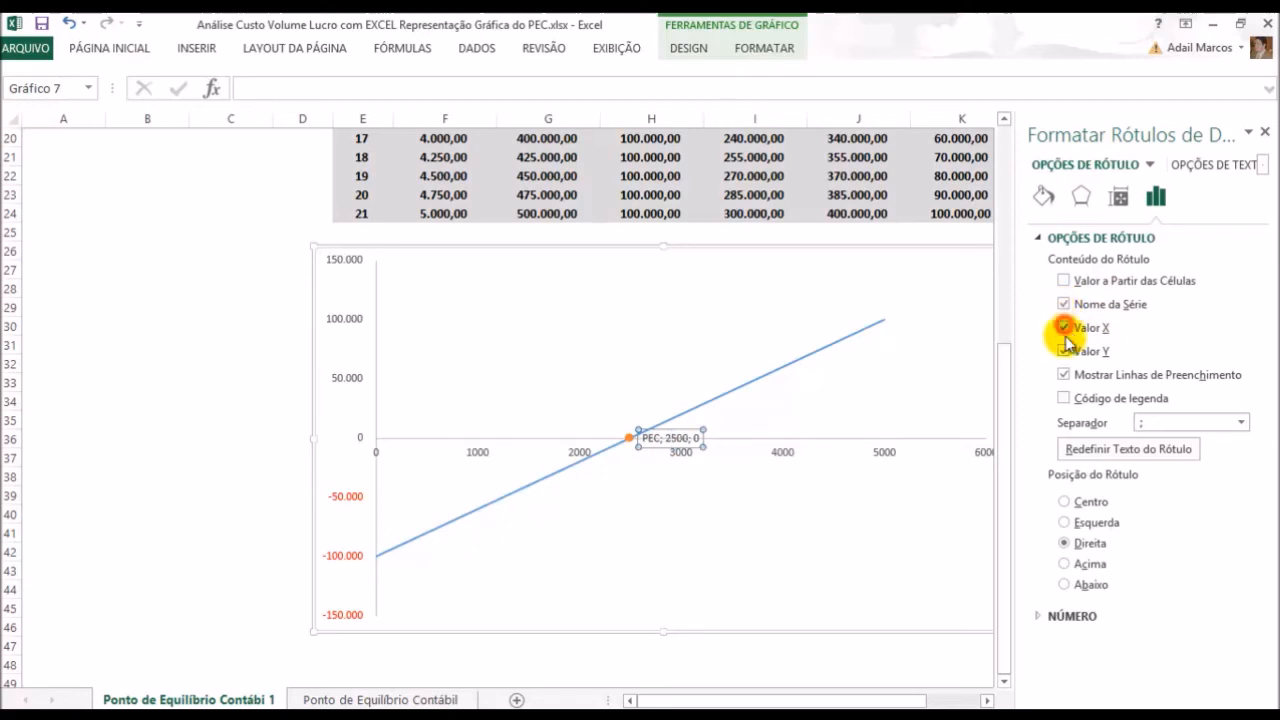
left_click(1240, 422)
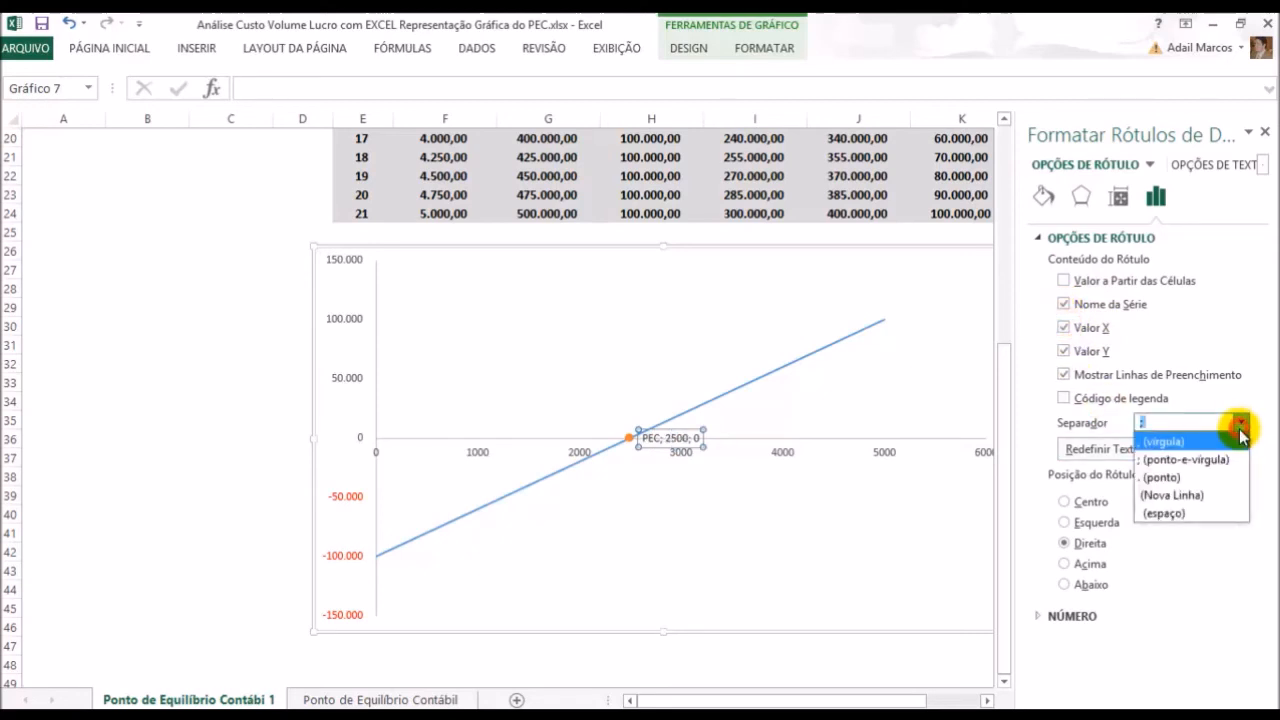
left_click(1200, 495)
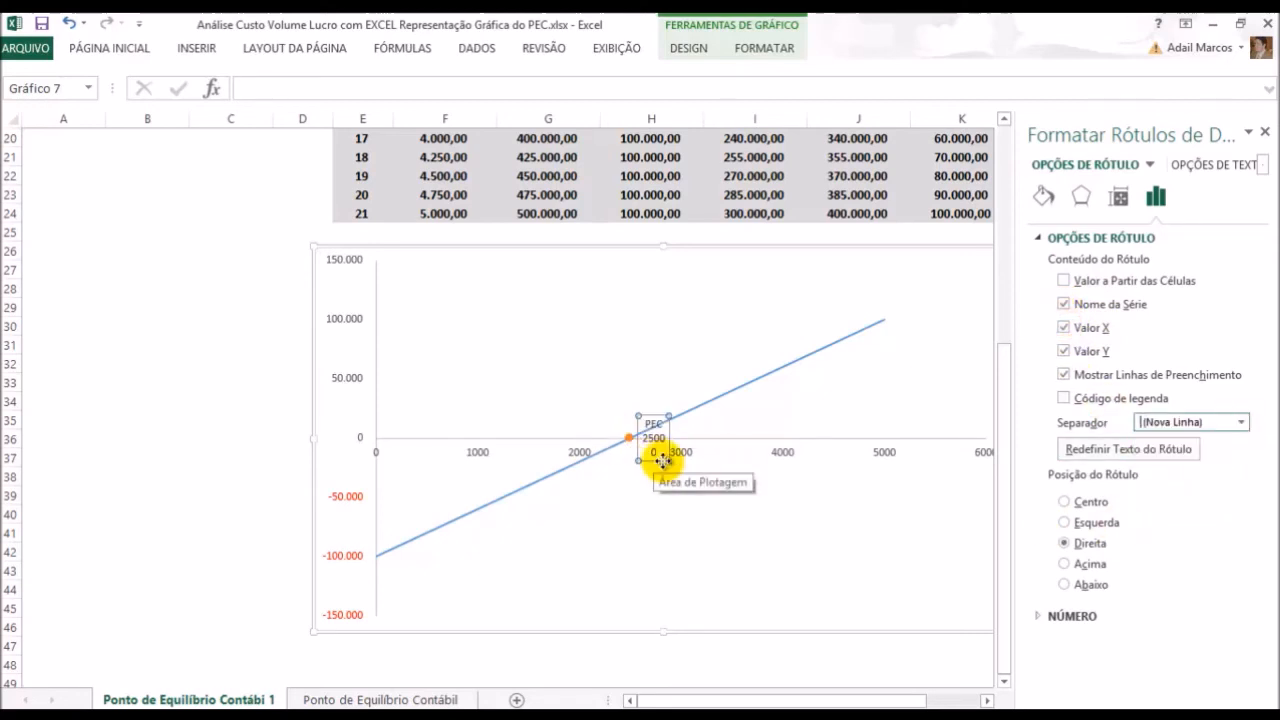
Move the PEC label above and to the left of its point, and format its values as Número with two decimals
left_click_drag(655, 452, 579, 400)
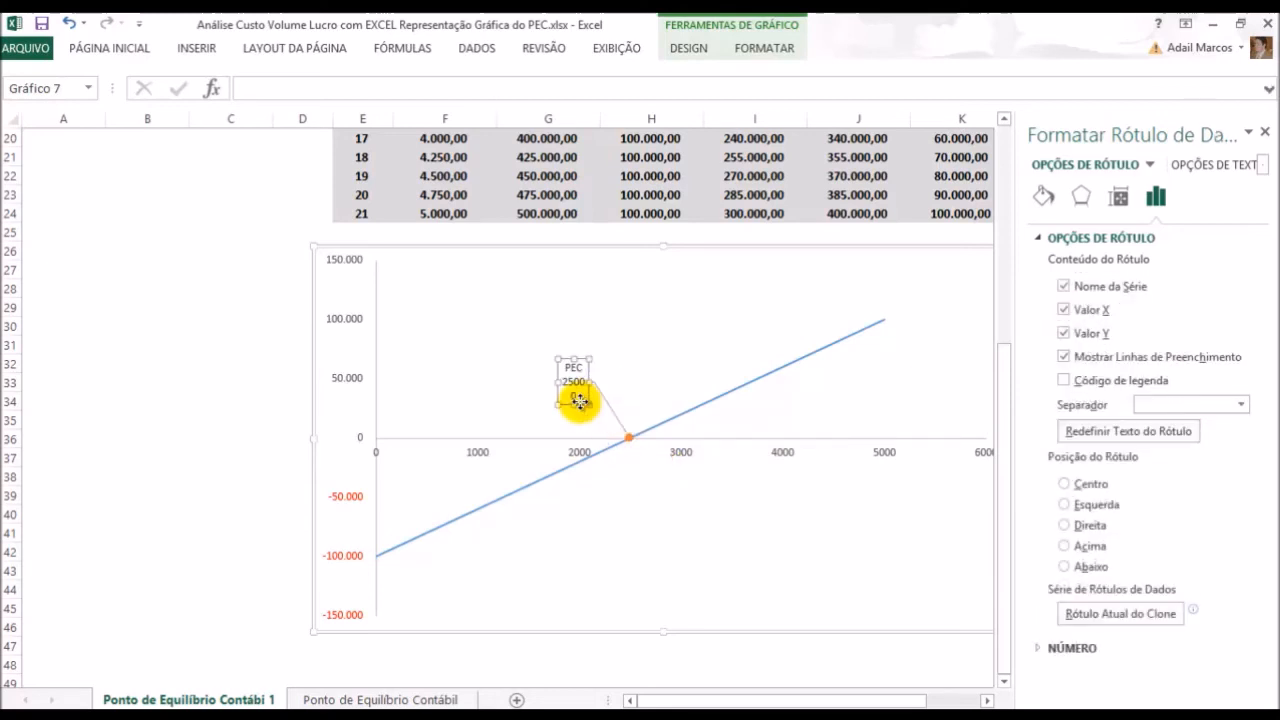
left_click(1062, 648)
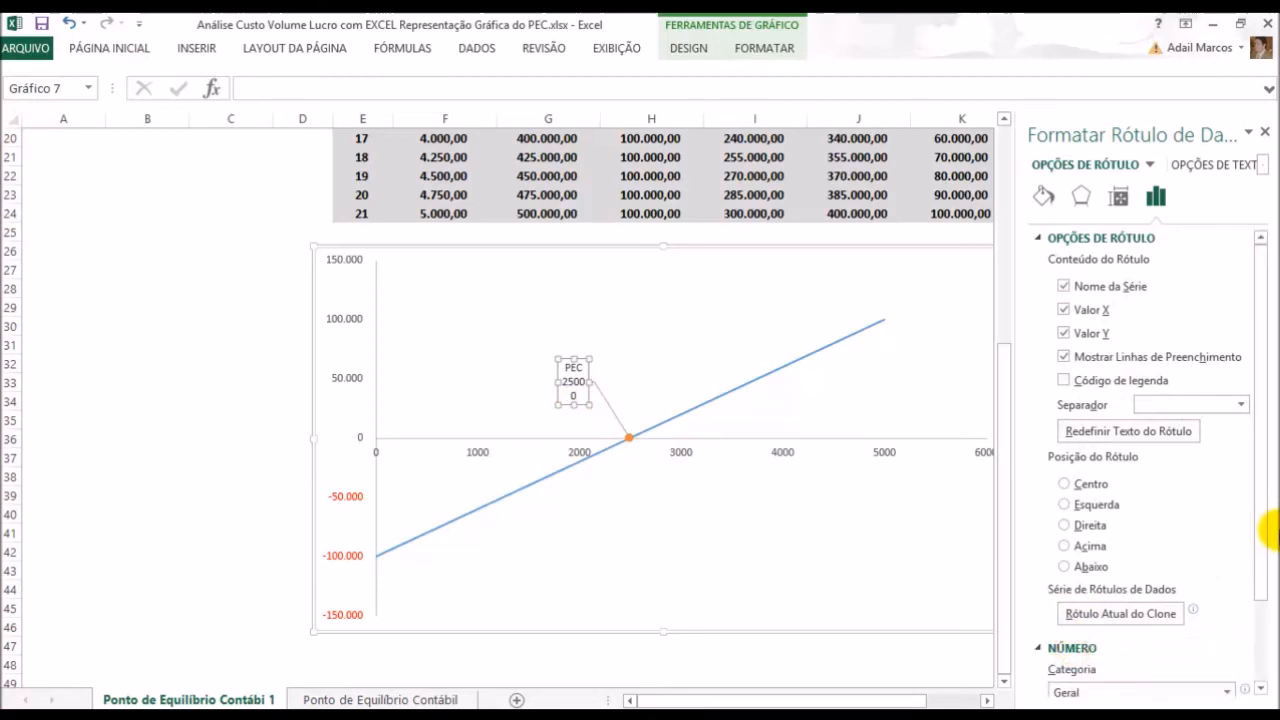
scroll(1258, 514, "down", 3)
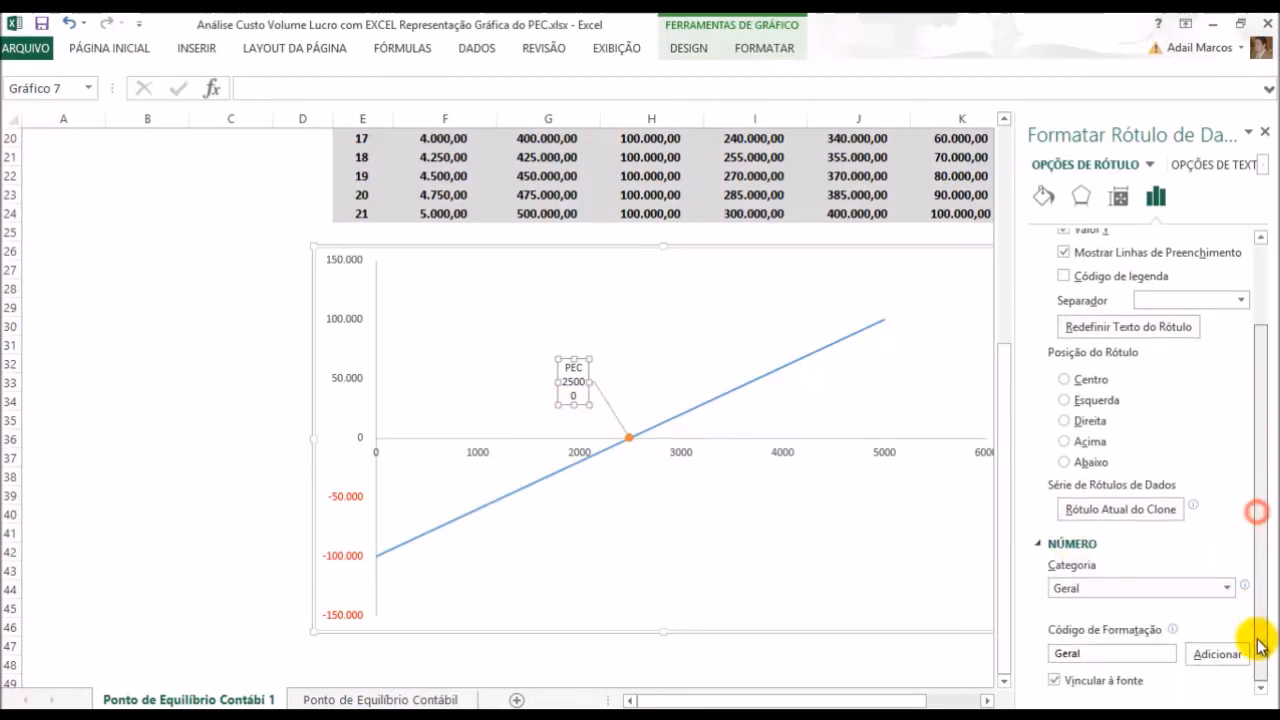
left_click(1227, 590)
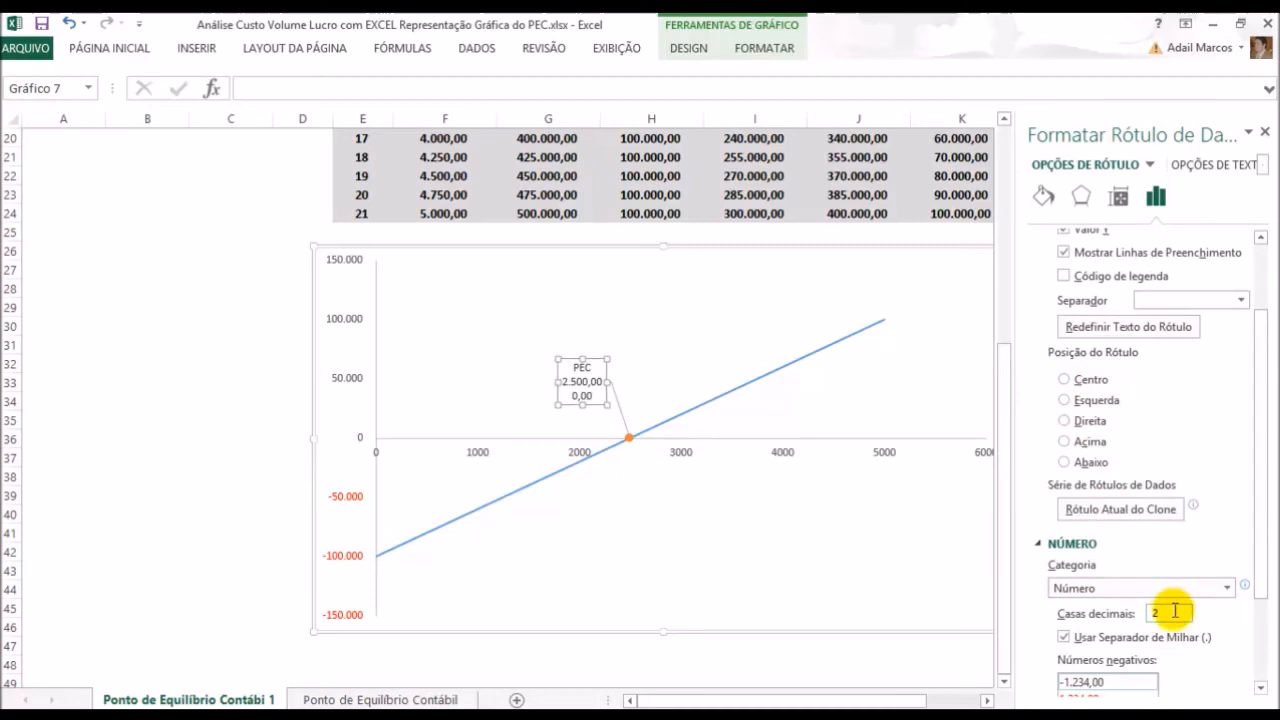
left_click(1265, 133)
left_click(1078, 290)
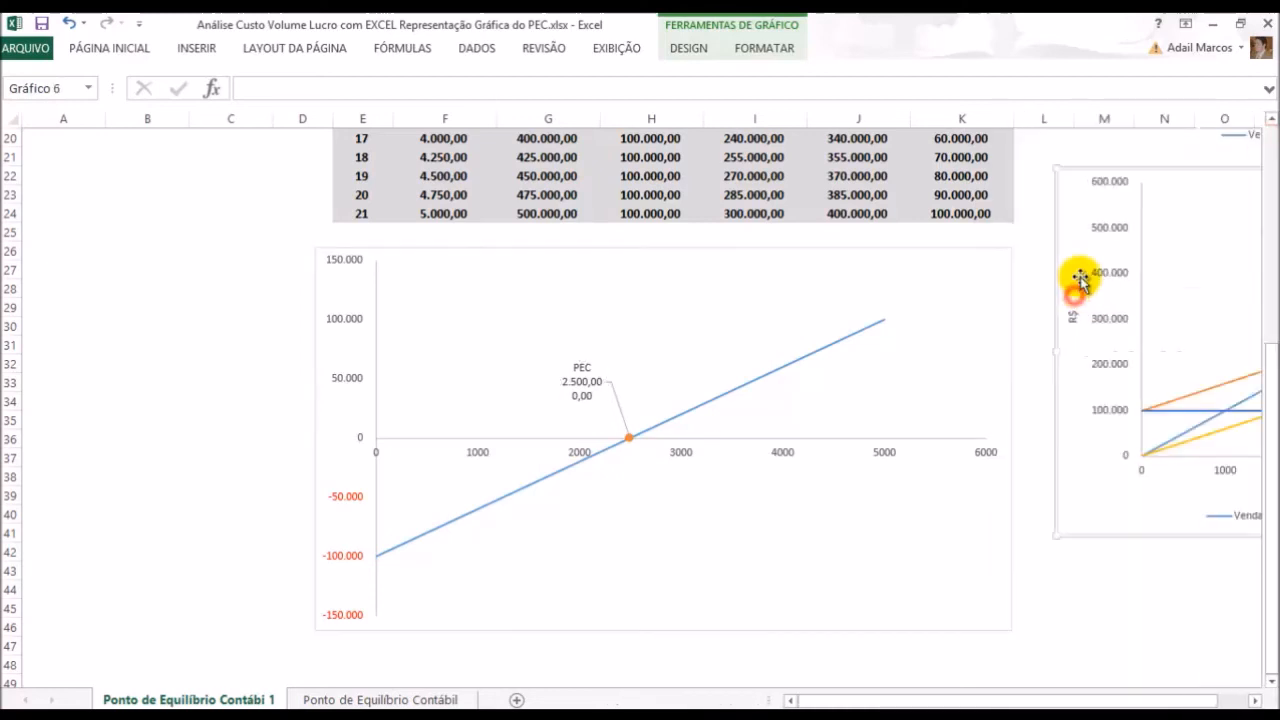
left_click(160, 328)
Add a primary horizontal axis title to the LAJIR chart reading "Nível de Atividade (Q)"
left_click(570, 252)
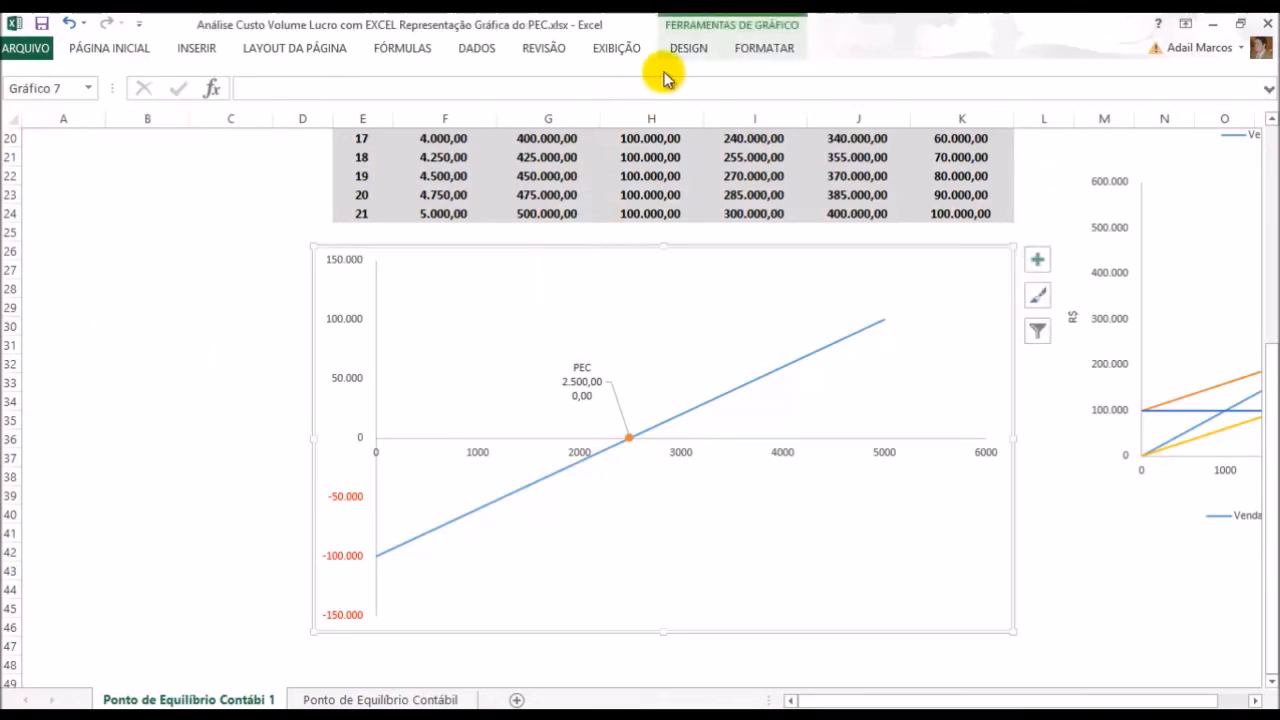
left_click(684, 49)
left_click(50, 110)
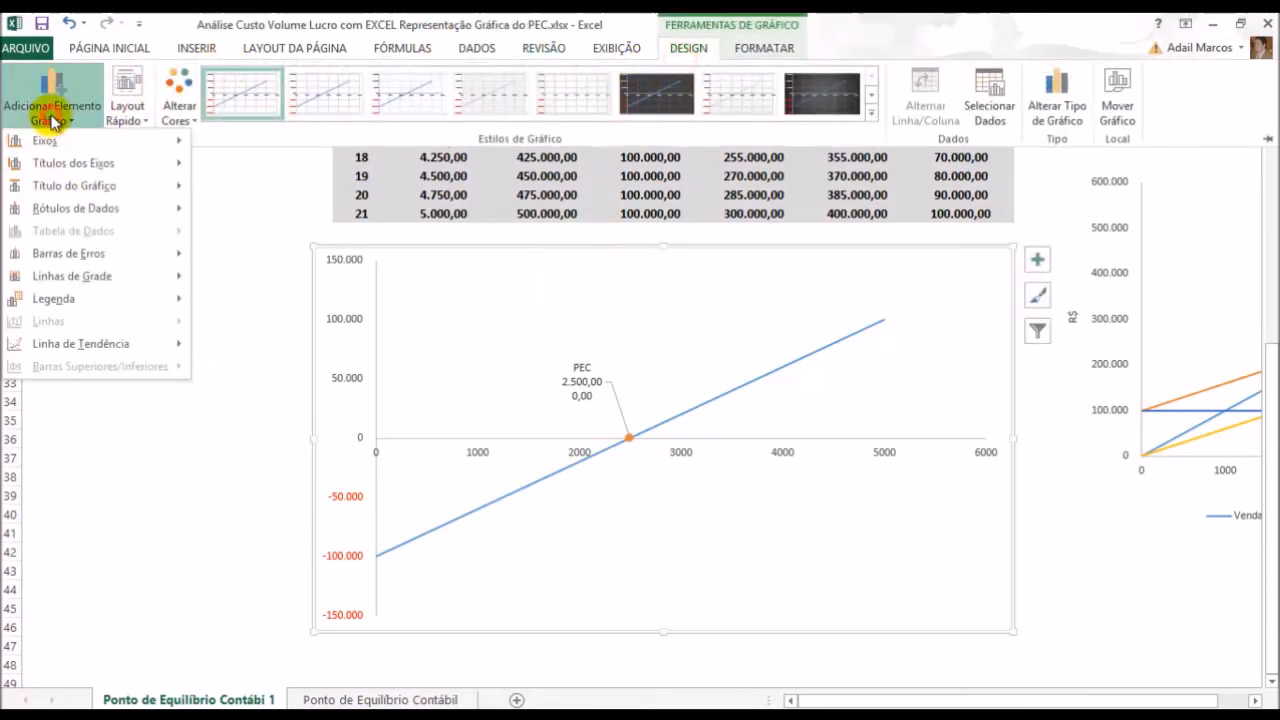
mouse_move(87, 170)
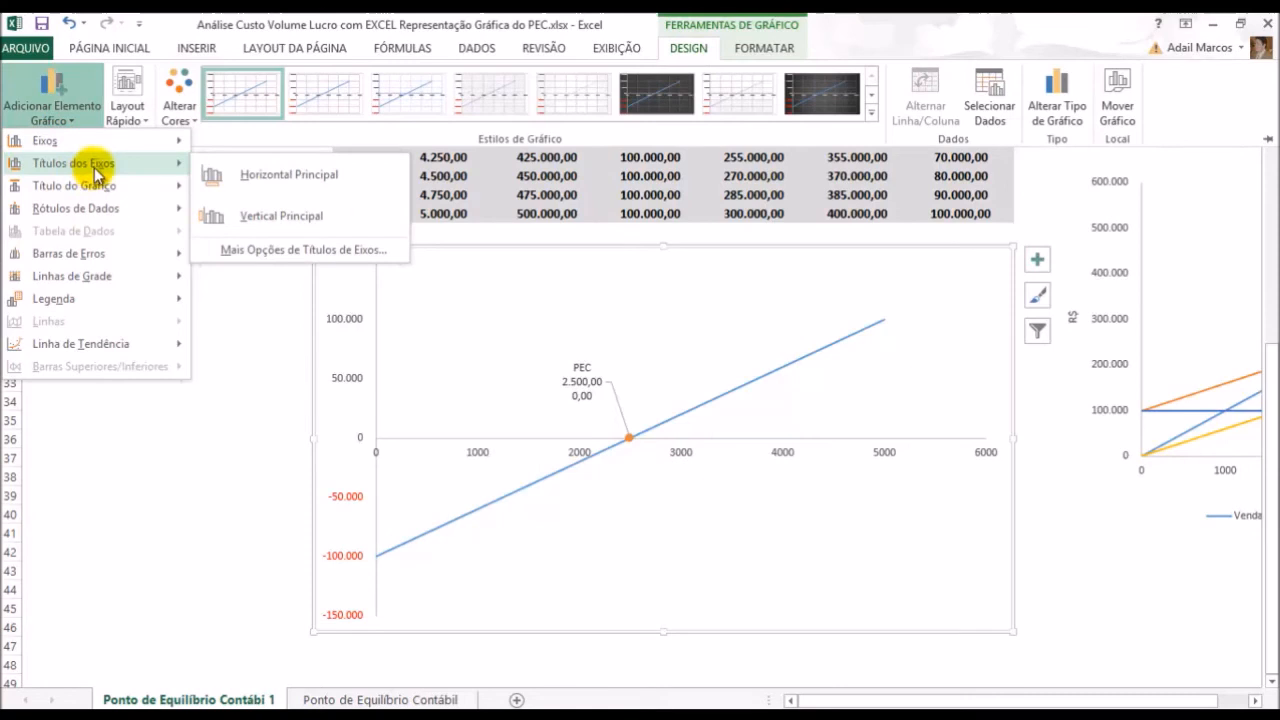
left_click(280, 173)
left_click(690, 608)
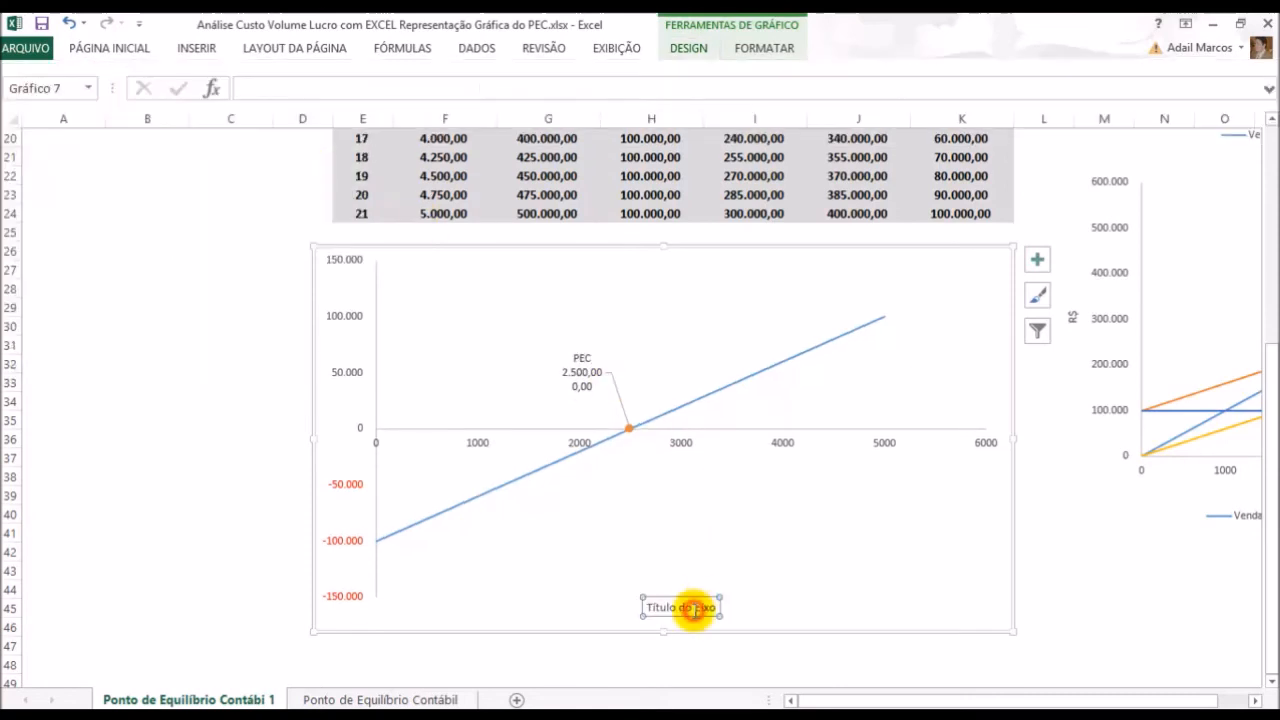
left_click(694, 609)
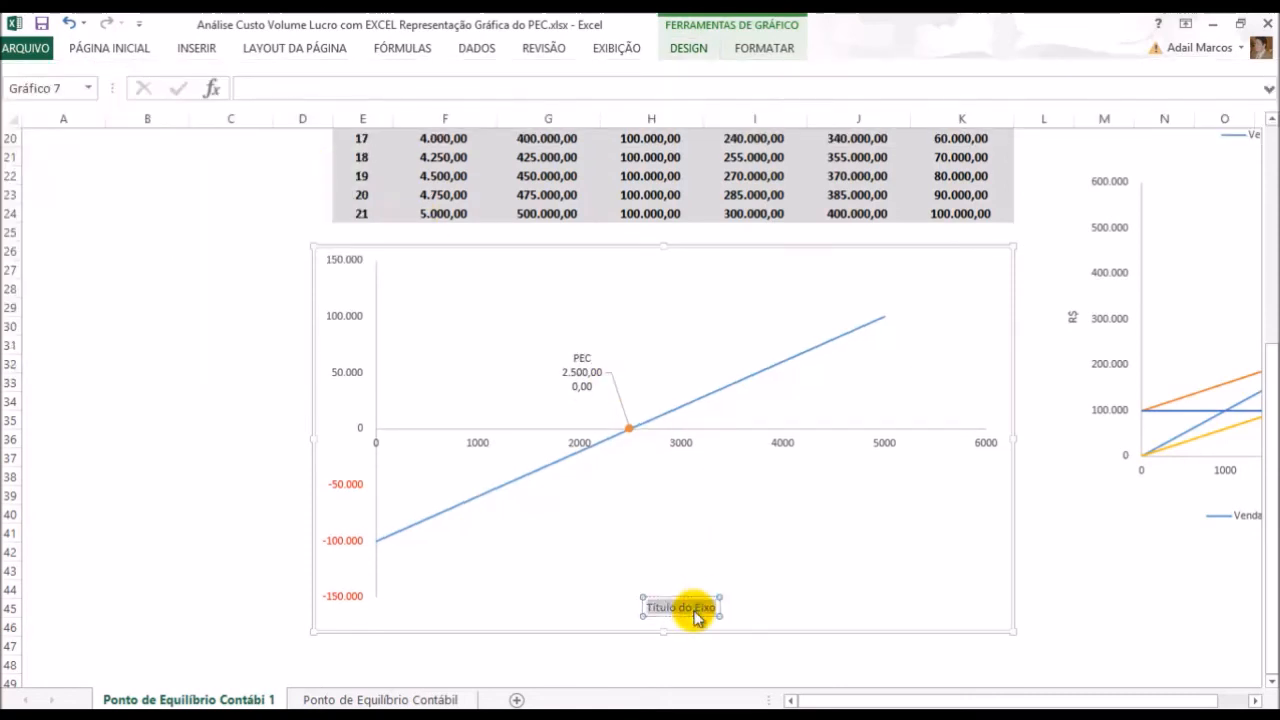
type("Nível")
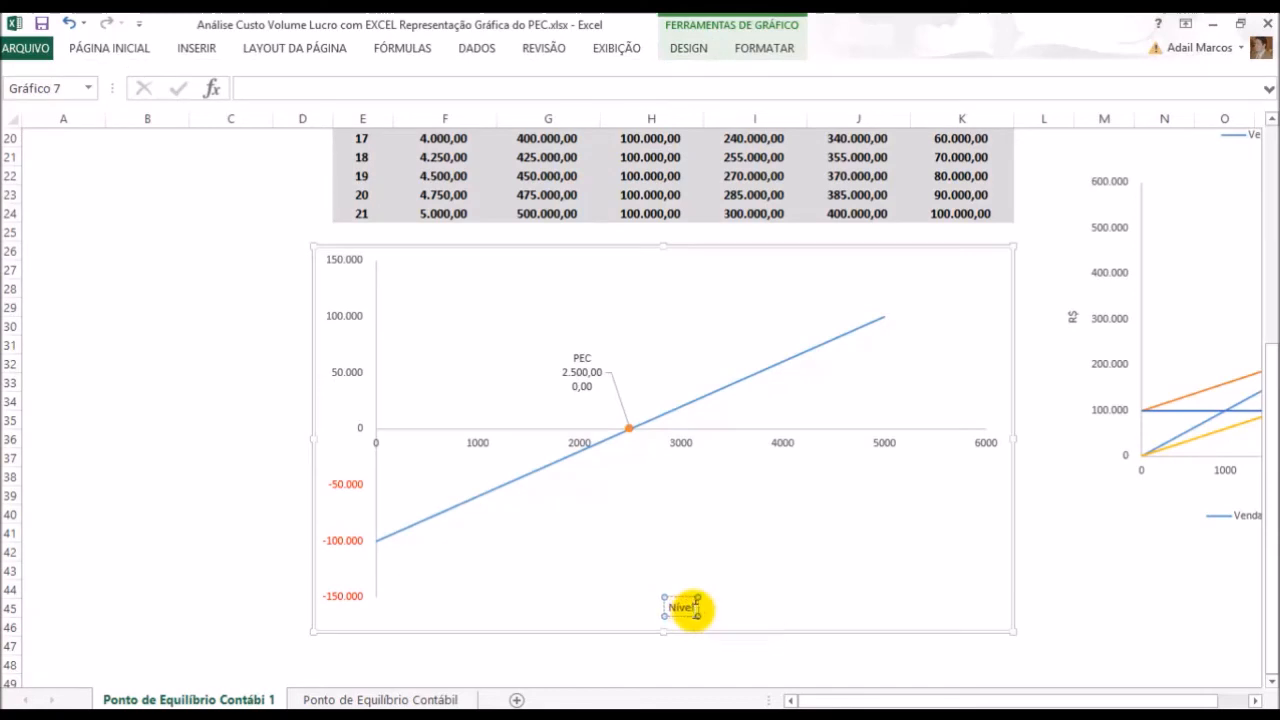
type(" de Atividade (Q")
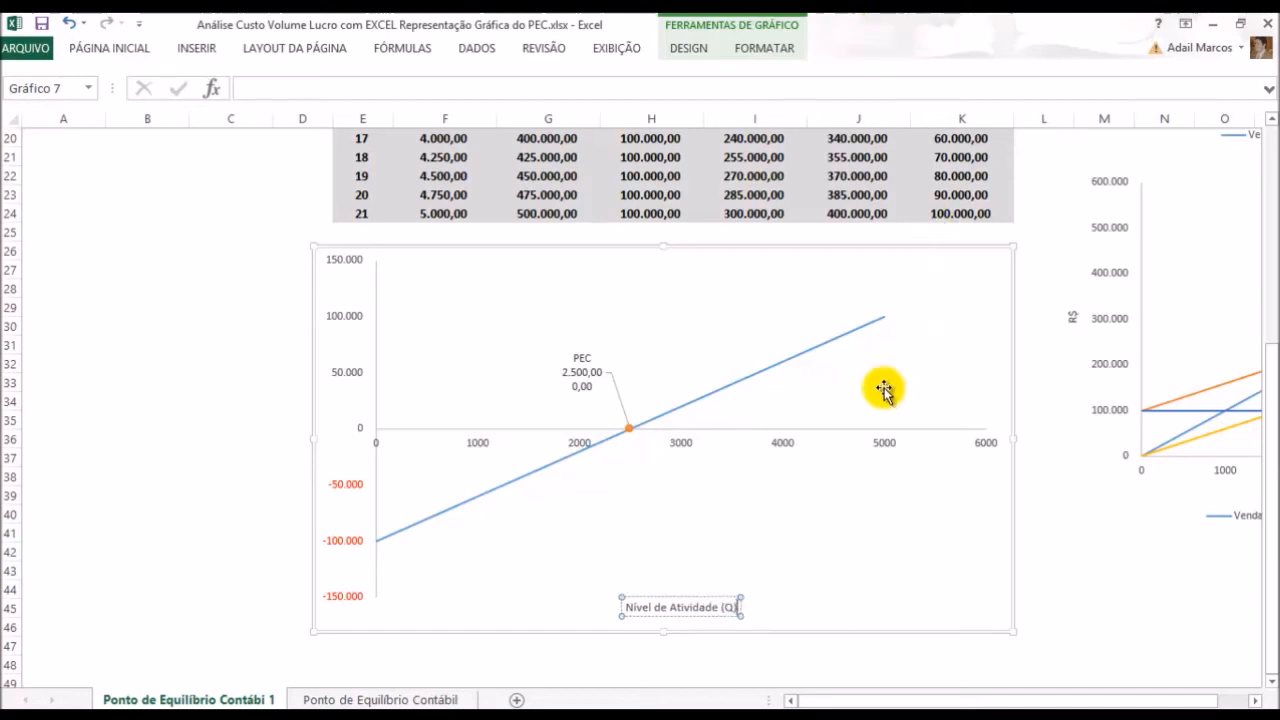
left_click(840, 630)
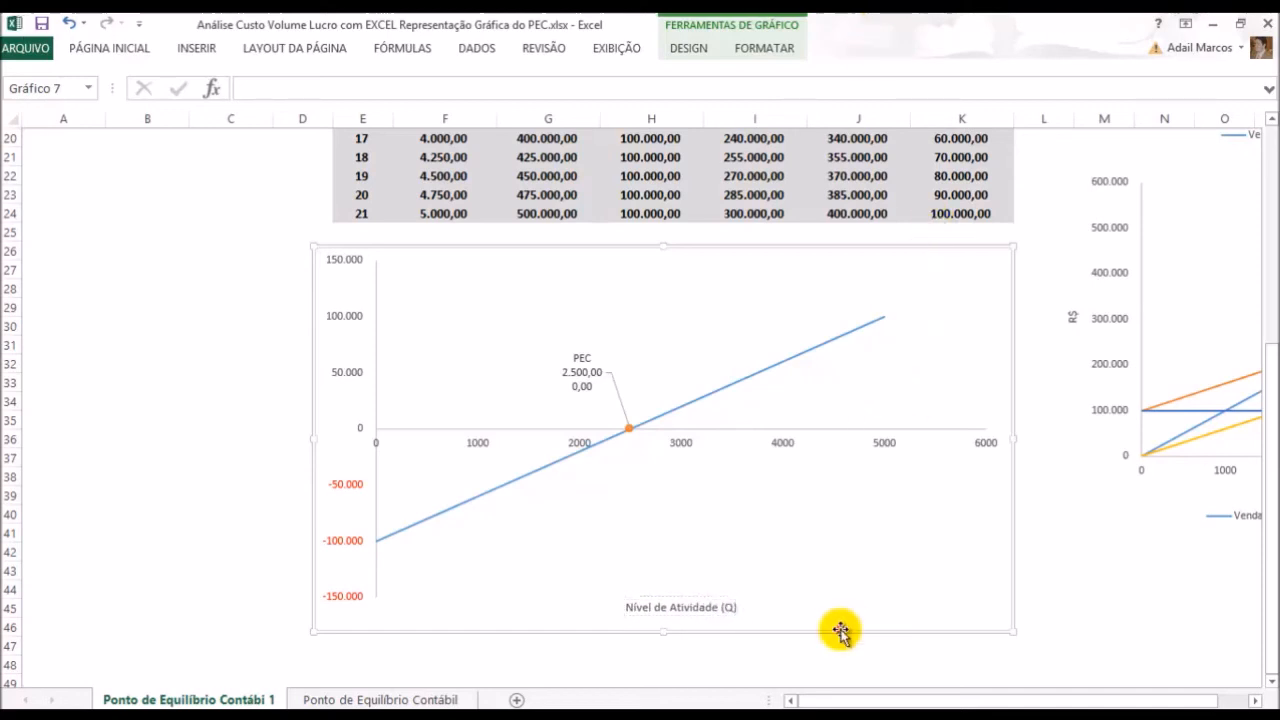
Add a primary vertical axis title to the LAJIR chart reading "LAJIR (R$)"
left_click(712, 48)
left_click(55, 100)
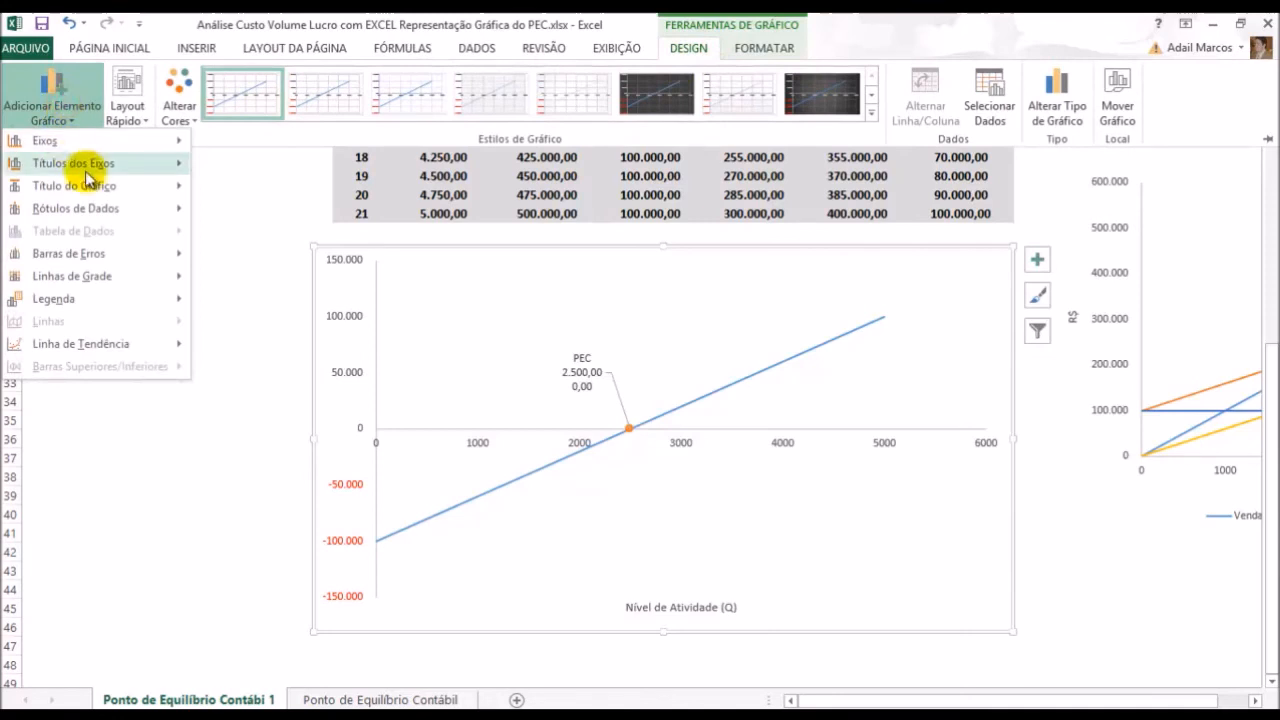
mouse_move(86, 166)
left_click(255, 216)
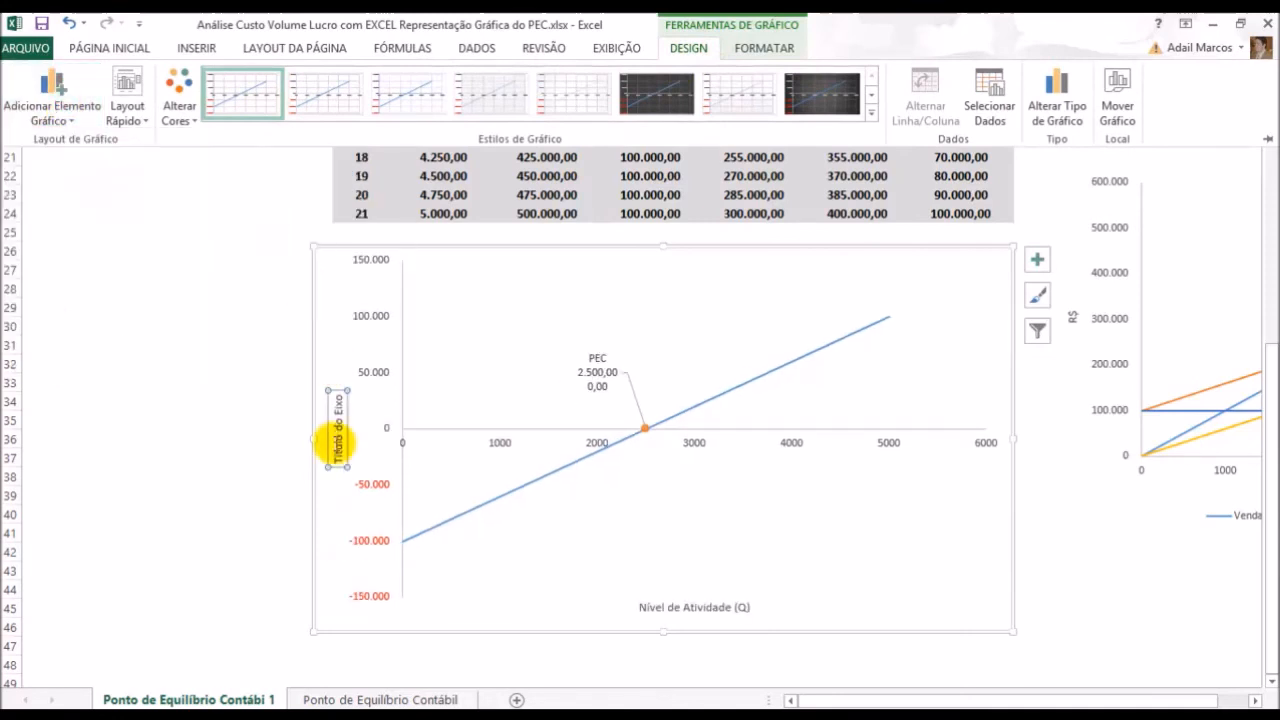
left_click(336, 441)
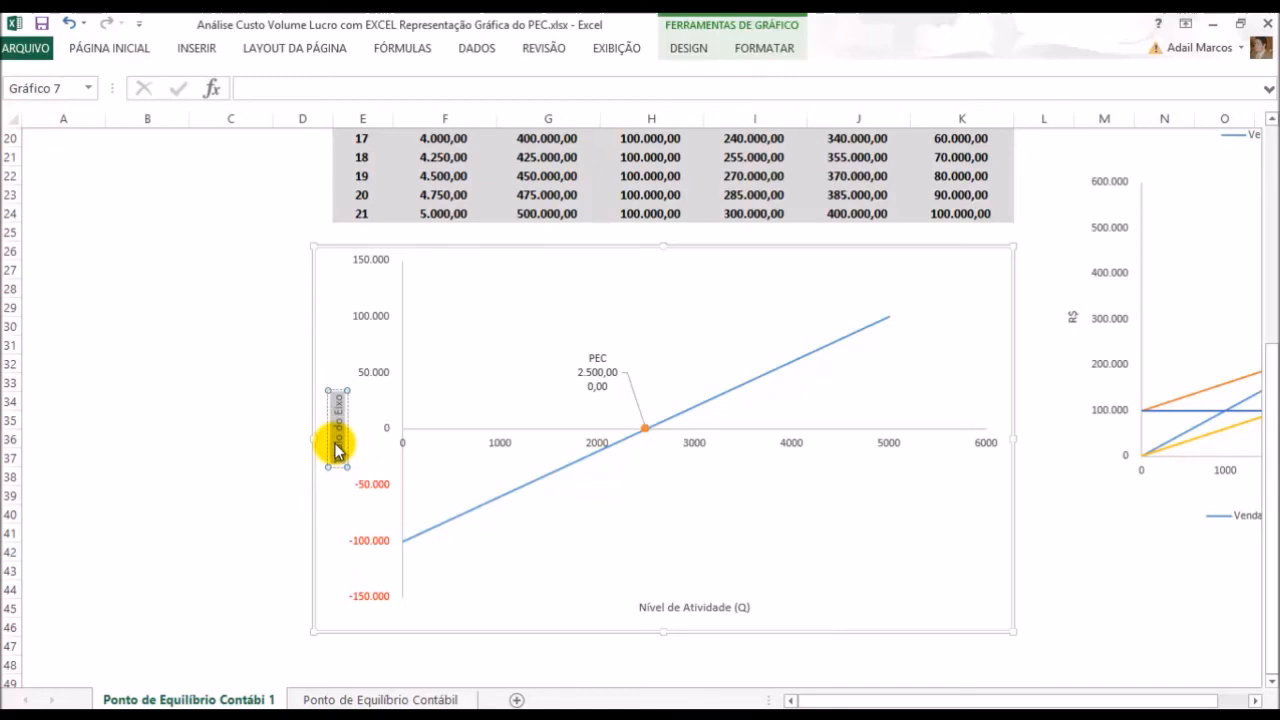
type("LAJIR (R$")
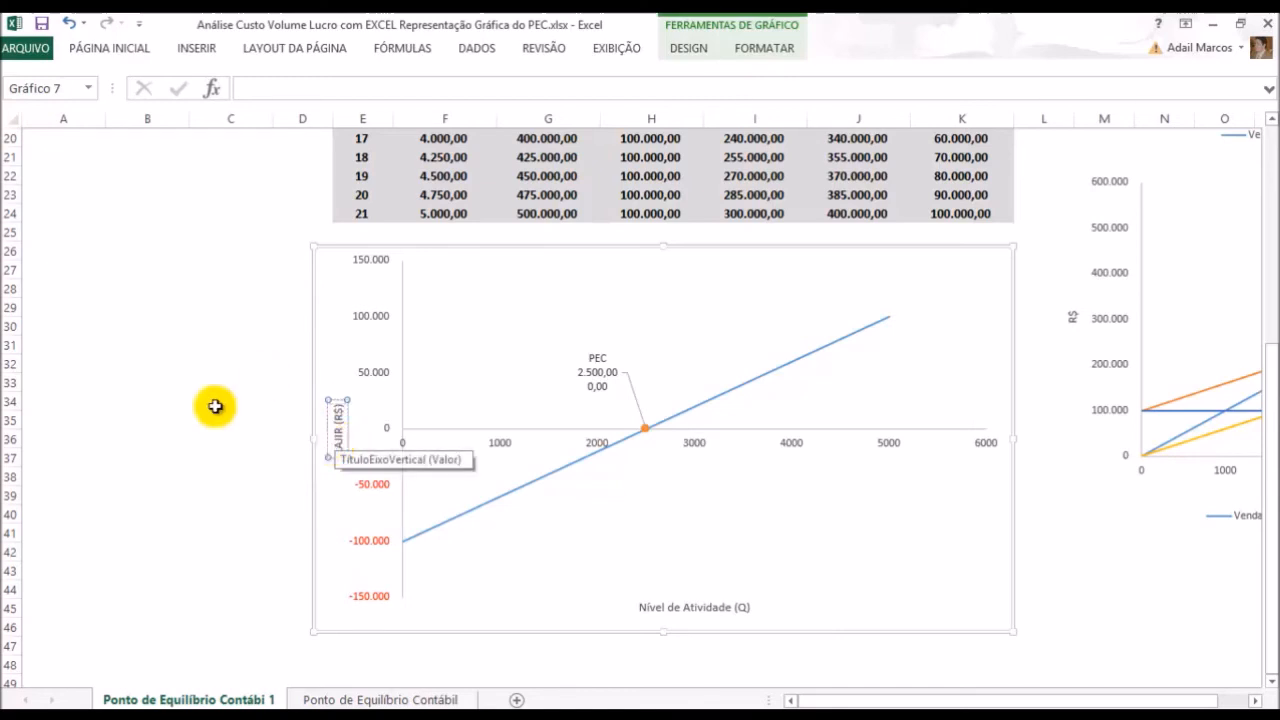
Move the LAJIR chart's vertical axis title slightly outward and extend the plot area toward it
left_click_drag(349, 429, 344, 429)
left_click(522, 372)
left_click_drag(401, 428, 393, 431)
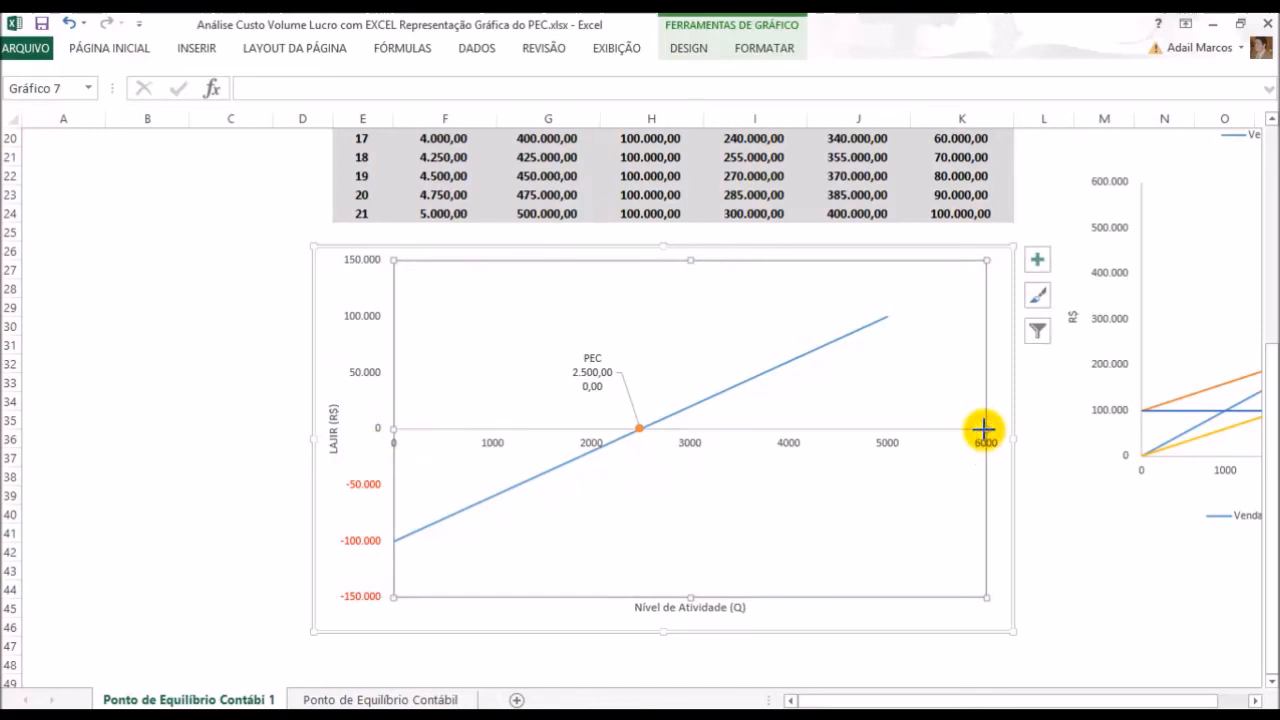
left_click(966, 256)
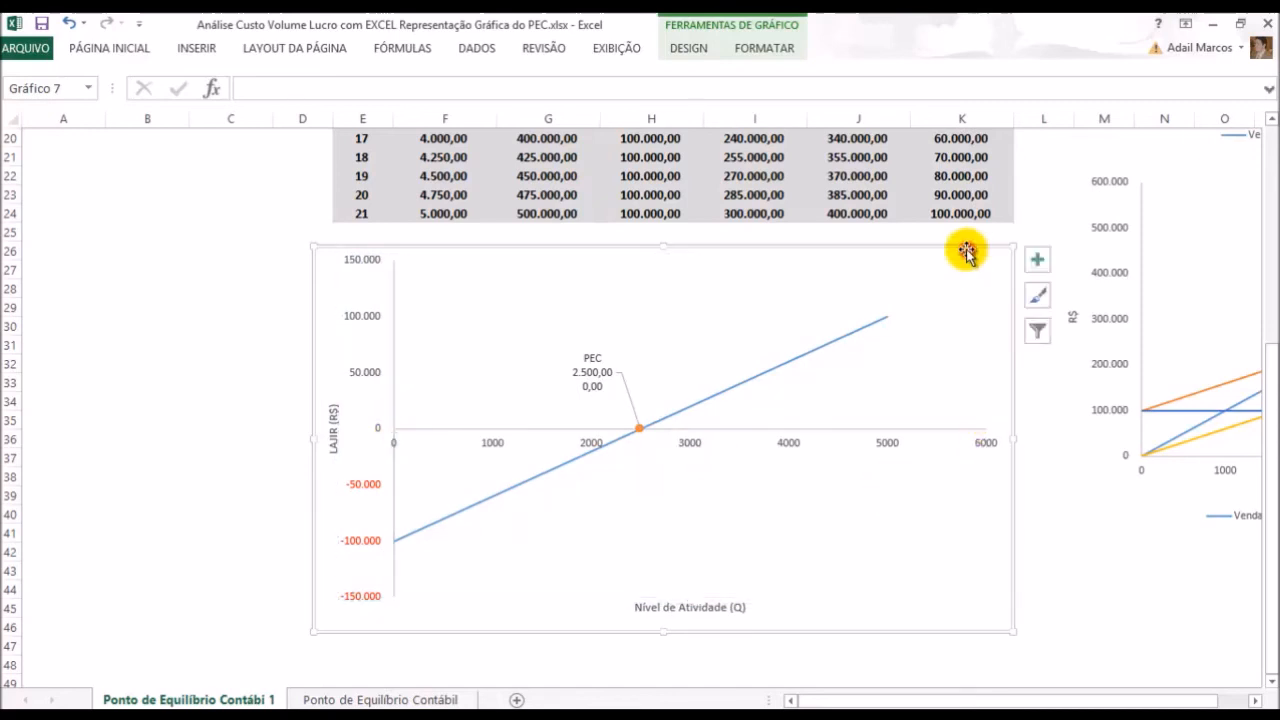
Add a legend at the bottom (Inferior) of the LAJIR chart and shorten the plot area to clear the horizontal axis title
left_click(697, 58)
left_click(20, 90)
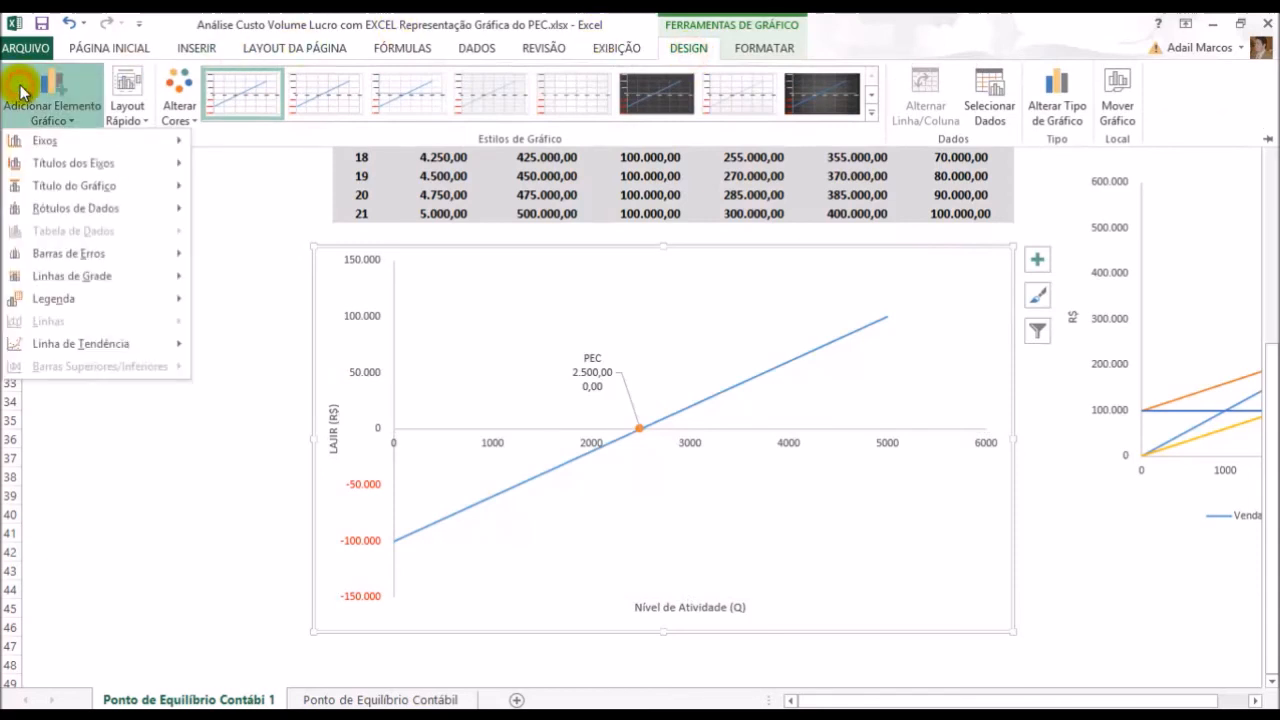
mouse_move(82, 303)
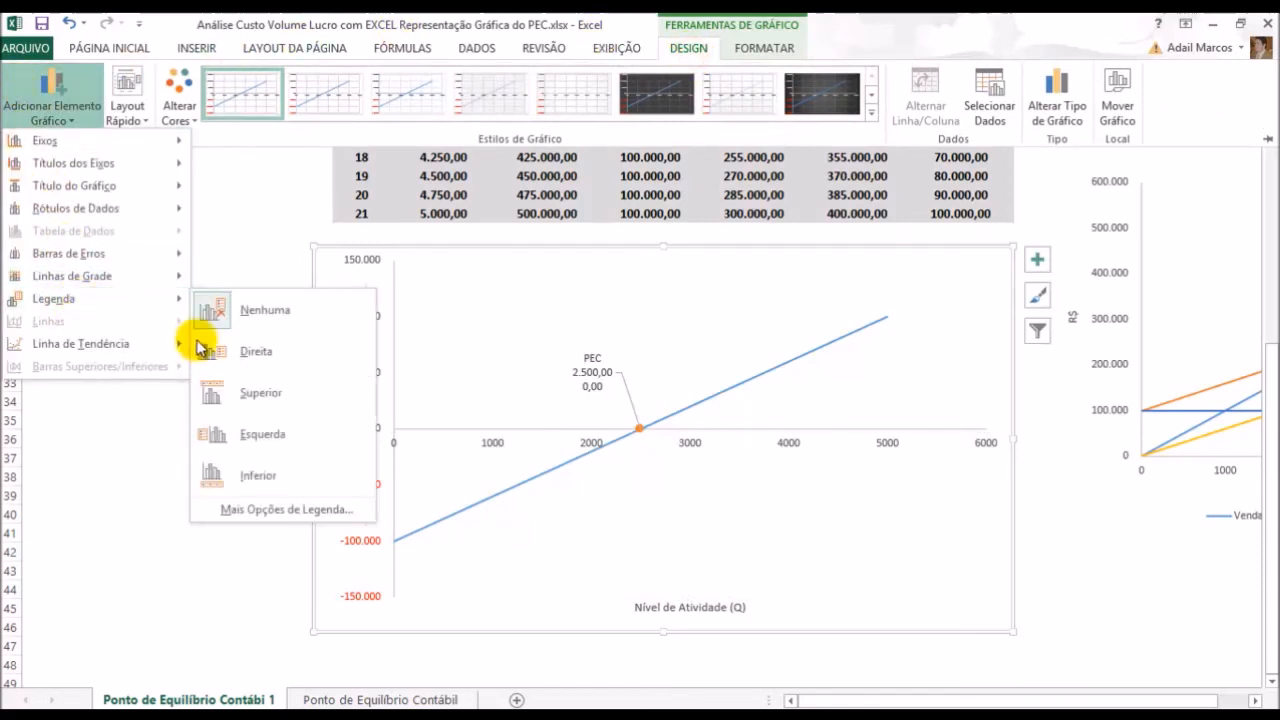
left_click(256, 490)
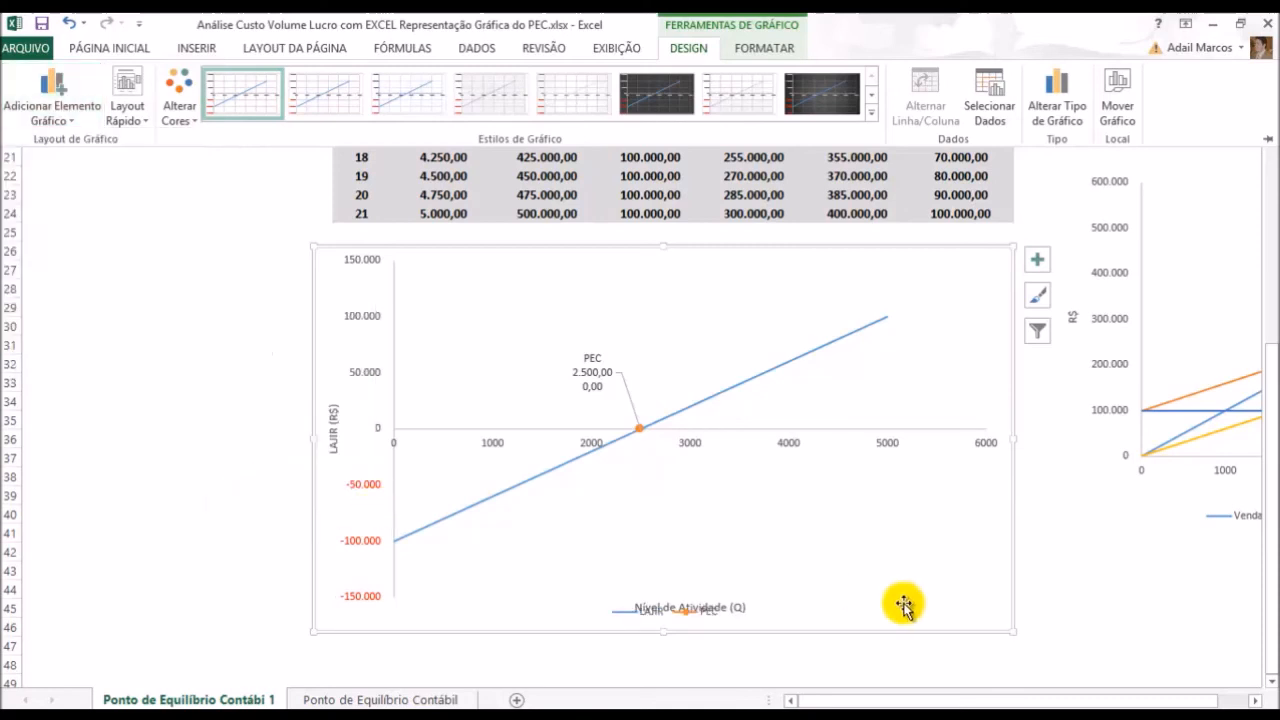
left_click(694, 562)
left_click_drag(691, 597, 692, 577)
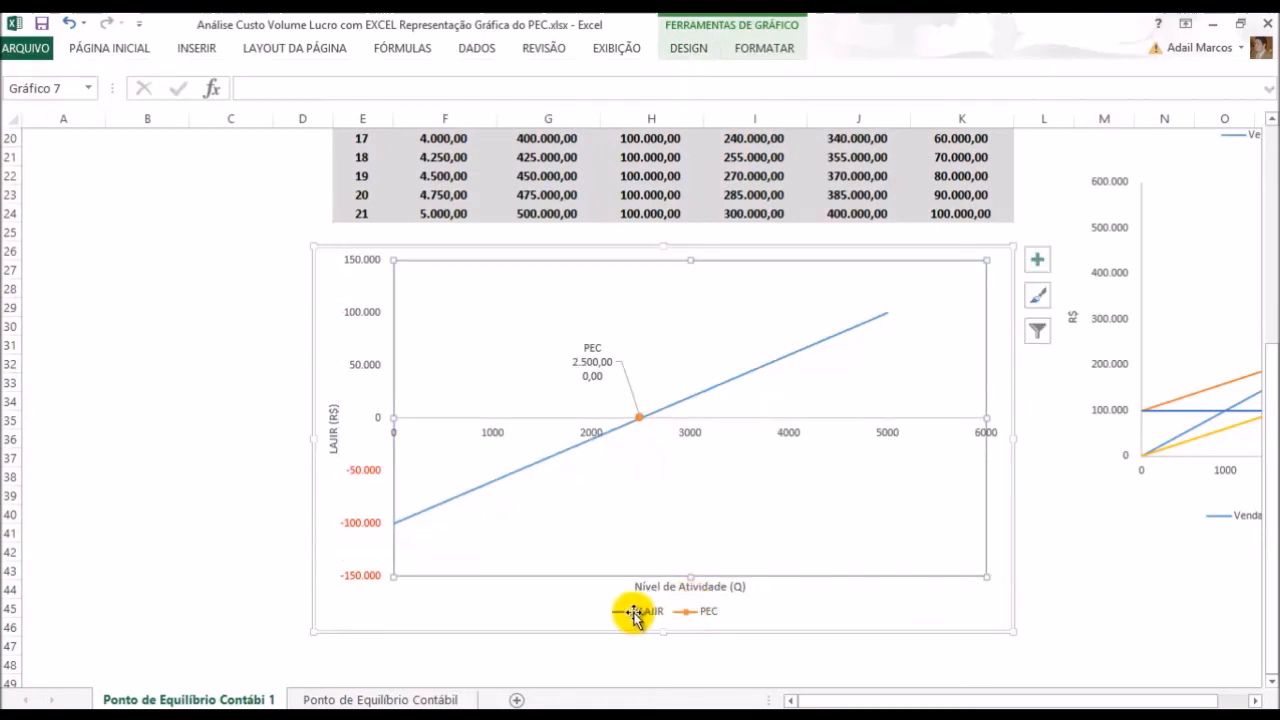
left_click(760, 633)
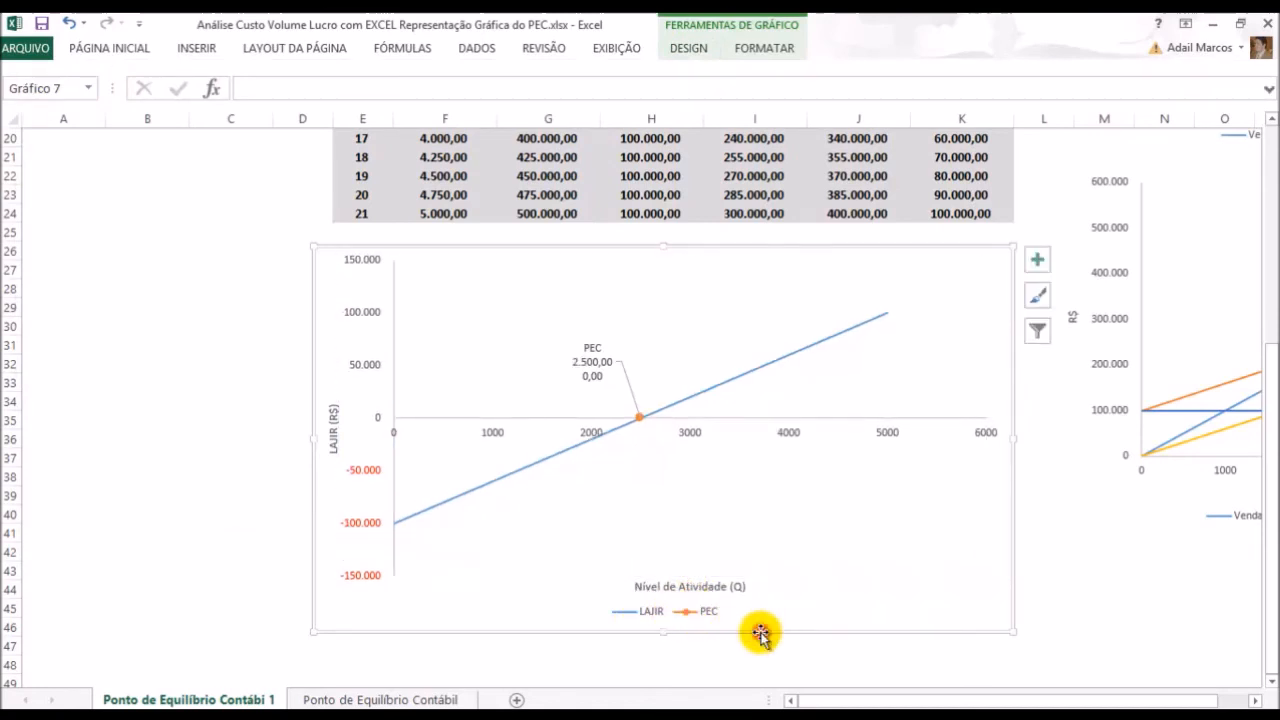
Remove the chart area outline of the LAJIR chart (Sem Contorno)
mouse_move(636, 428)
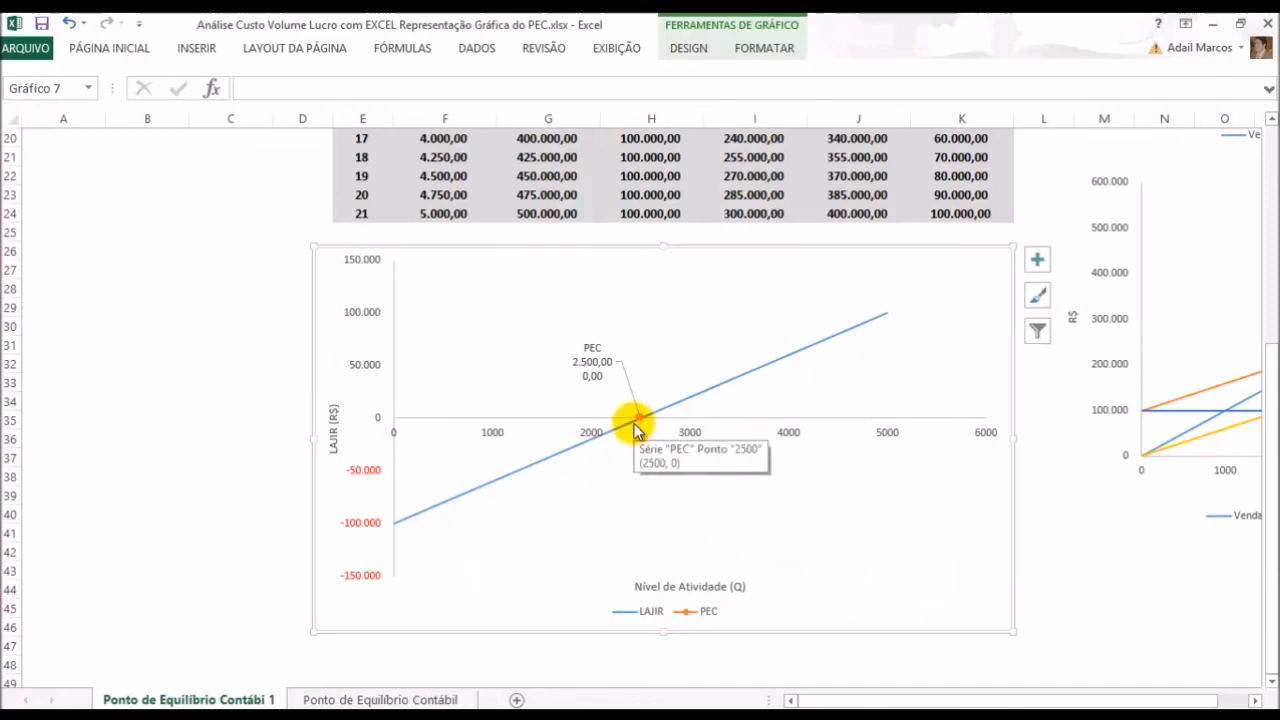
key("ctrl")
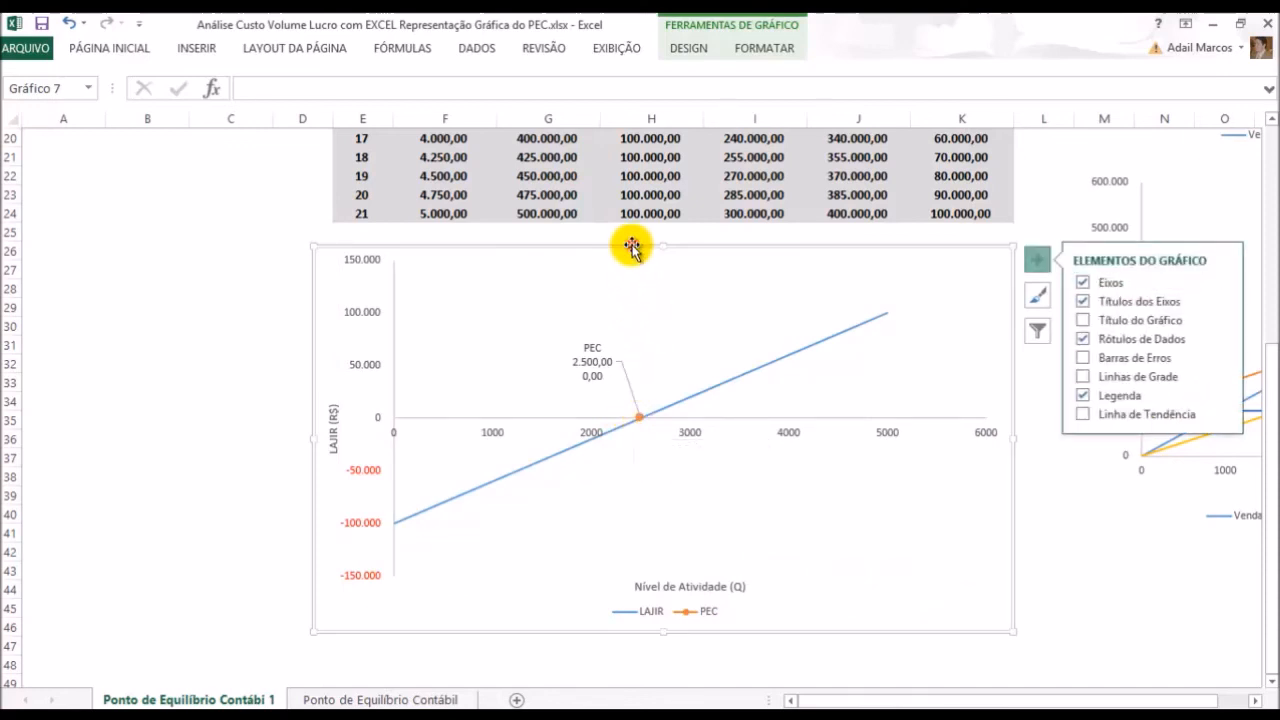
right_click(631, 251)
left_click(746, 198)
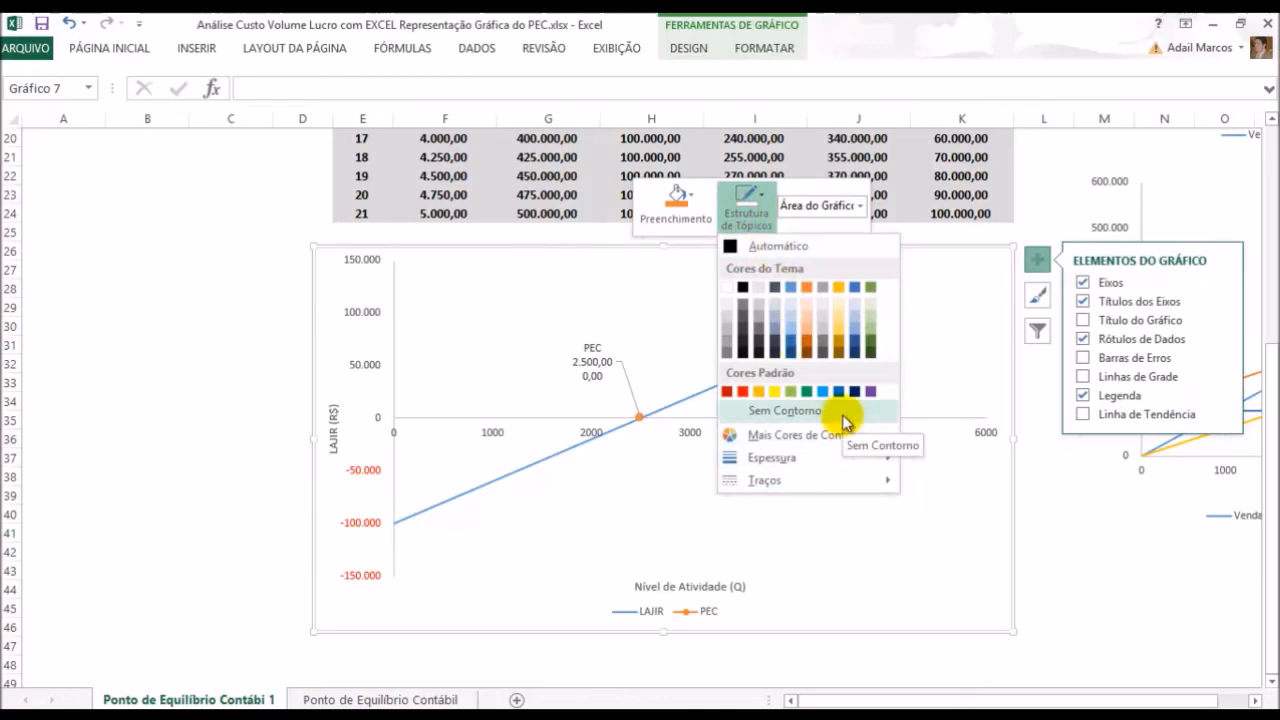
left_click(843, 414)
left_click(1110, 589)
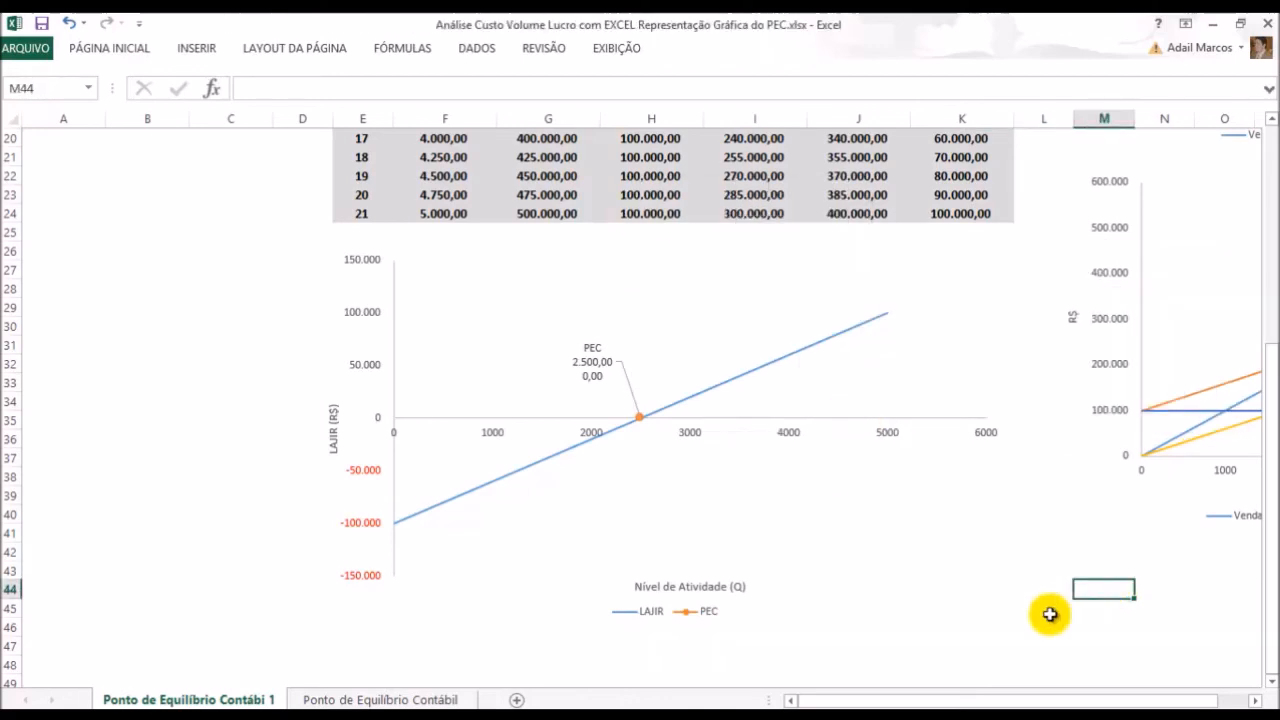
Move the LAJIR chart from below the data table to the right of the two break-even charts
scroll(1014, 612, "down", 3)
left_click_drag(513, 594, 1114, 418)
scroll(1176, 480, "up", 3)
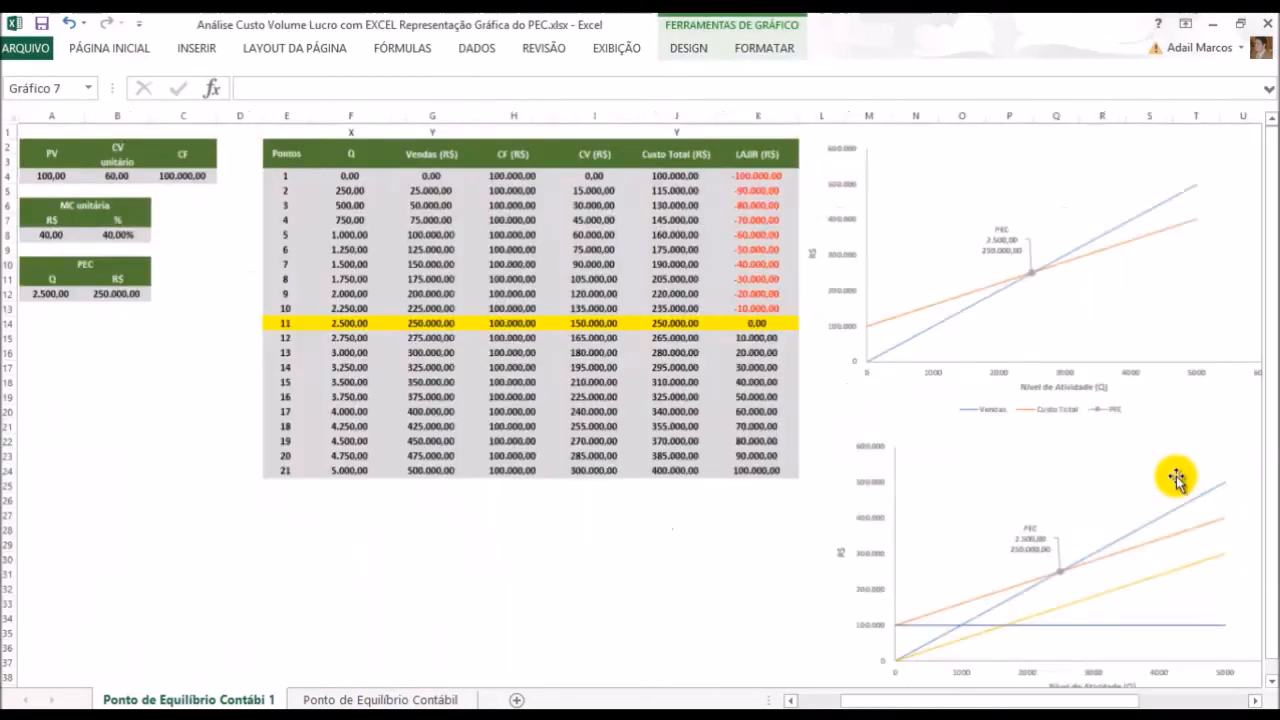
scroll(1176, 480, "up", 1)
left_click_drag(1255, 703, 1260, 704)
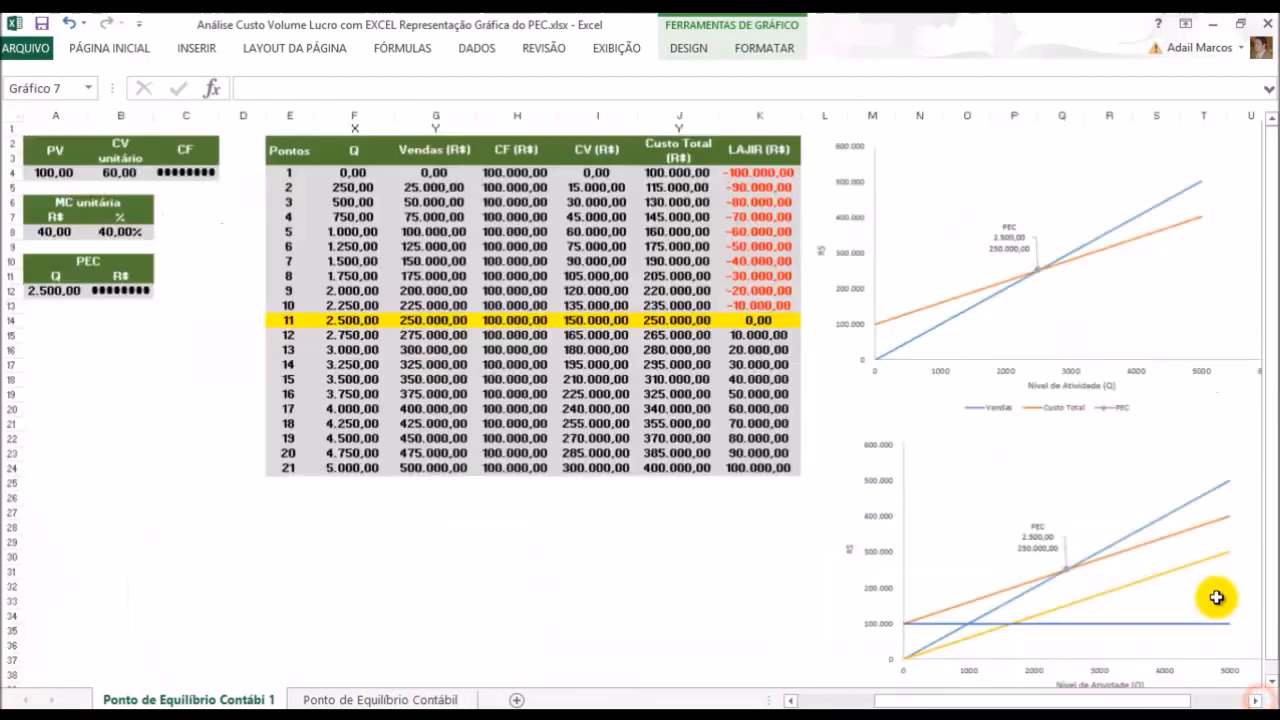
left_click_drag(1253, 703, 1253, 703)
left_click(1062, 565)
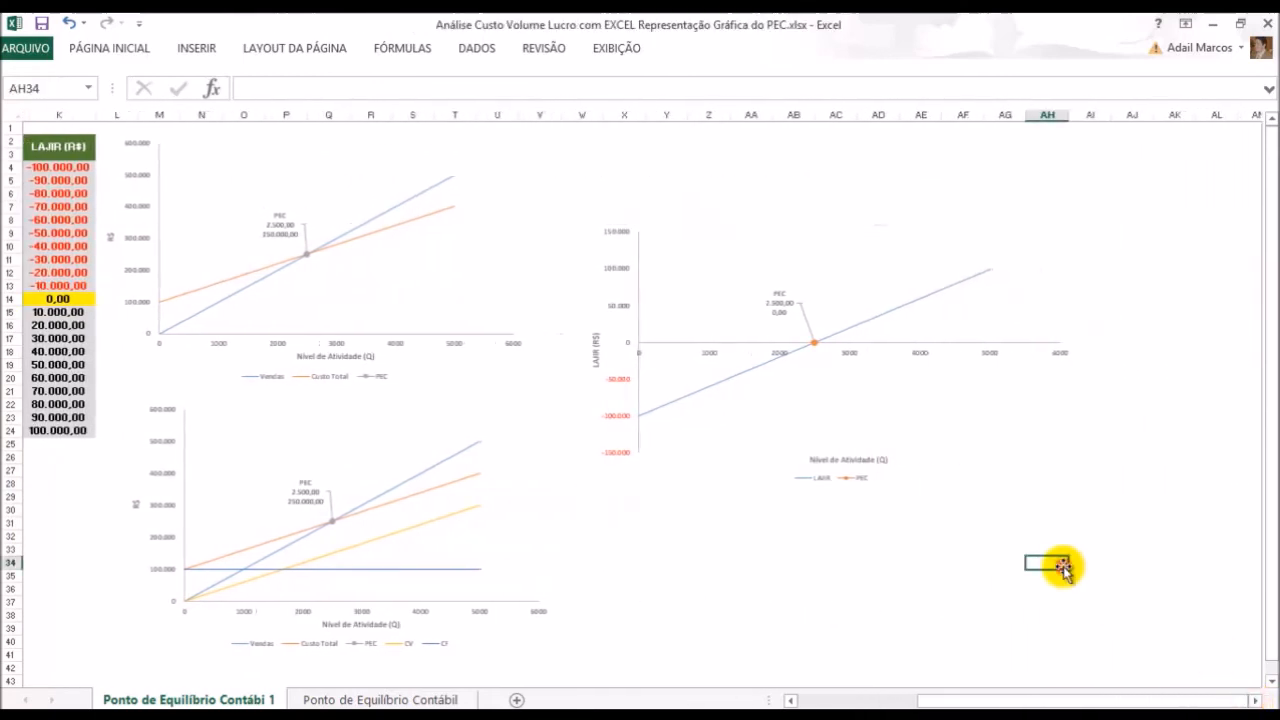
Move the break-even chart with CV and CF to the right of the LAJIR chart
left_click(540, 550)
left_click(554, 550)
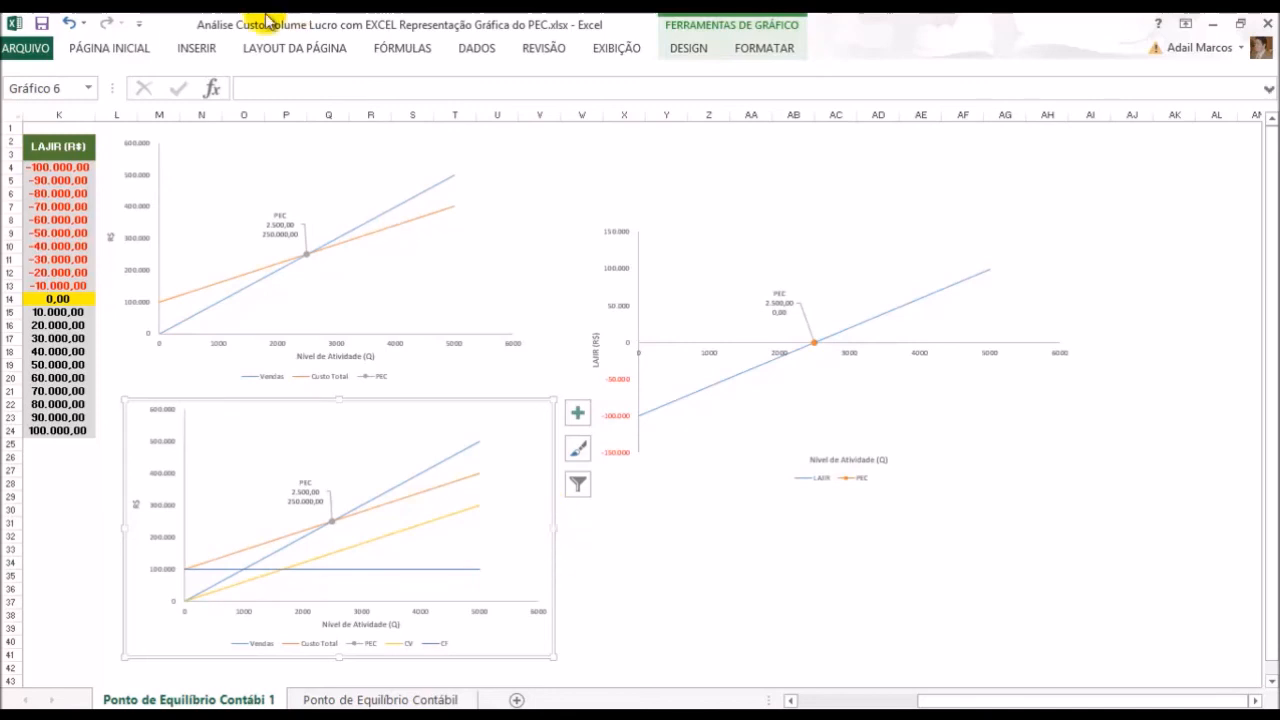
left_click(203, 48)
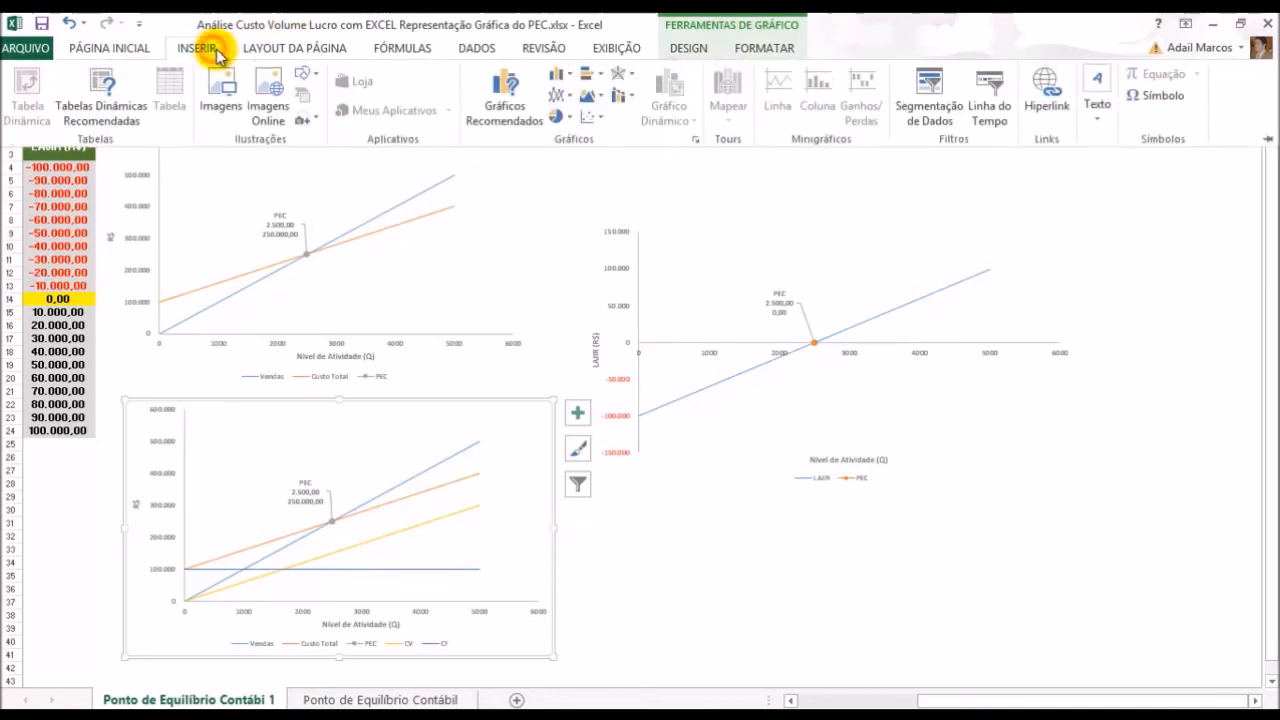
left_click(595, 119)
left_click(595, 119)
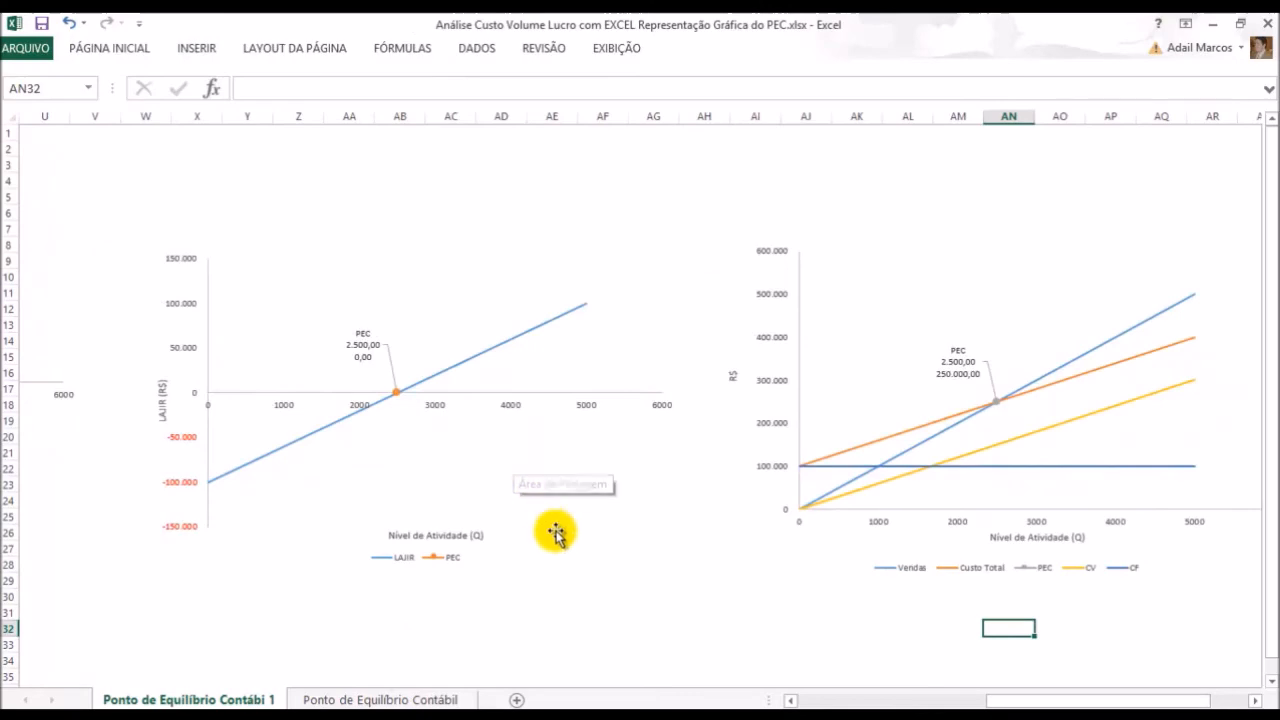
left_click(557, 529)
left_click(830, 632)
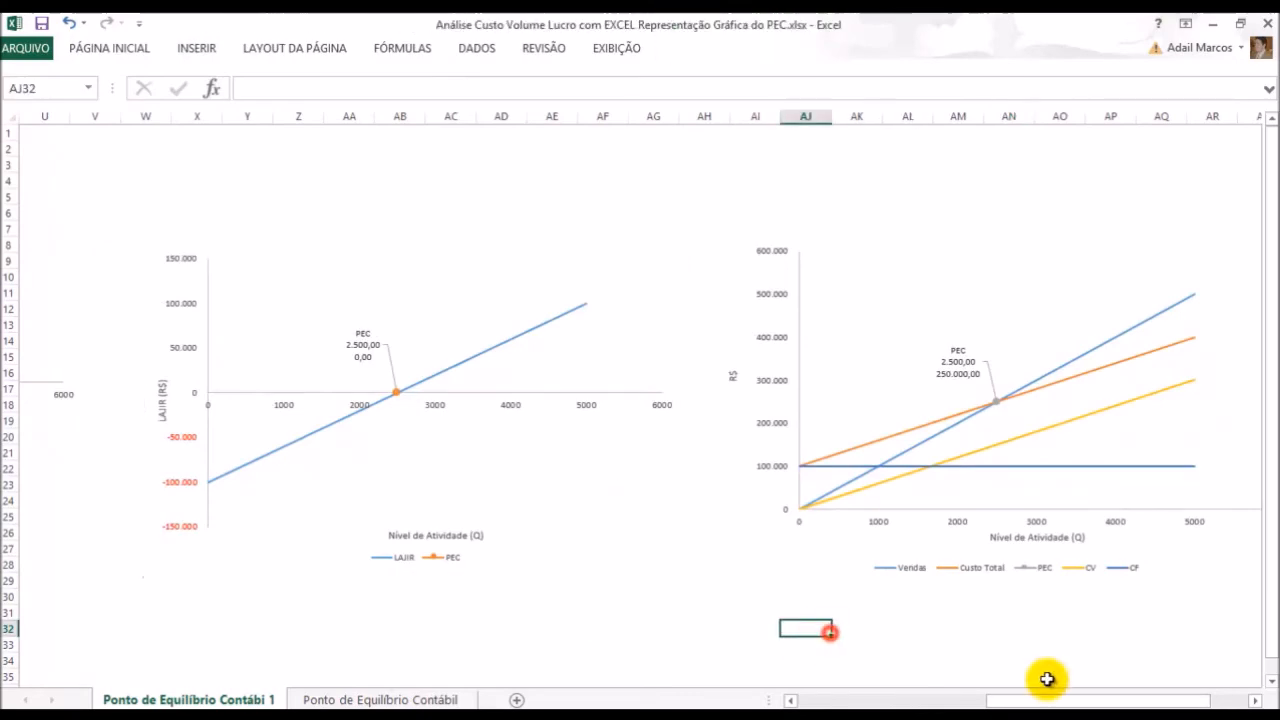
Move the LAJIR chart directly beneath the first break-even chart
left_click_drag(1046, 700, 829, 704)
scroll(482, 523, "down", 3)
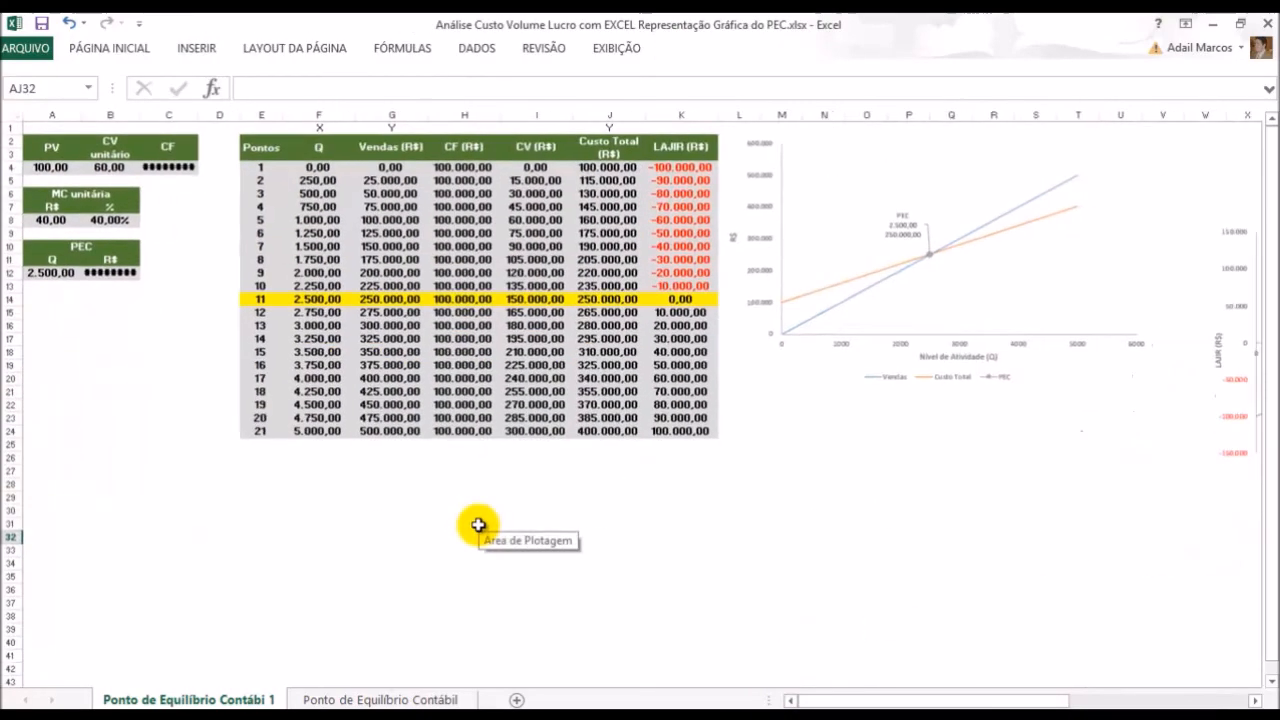
left_click(1047, 411)
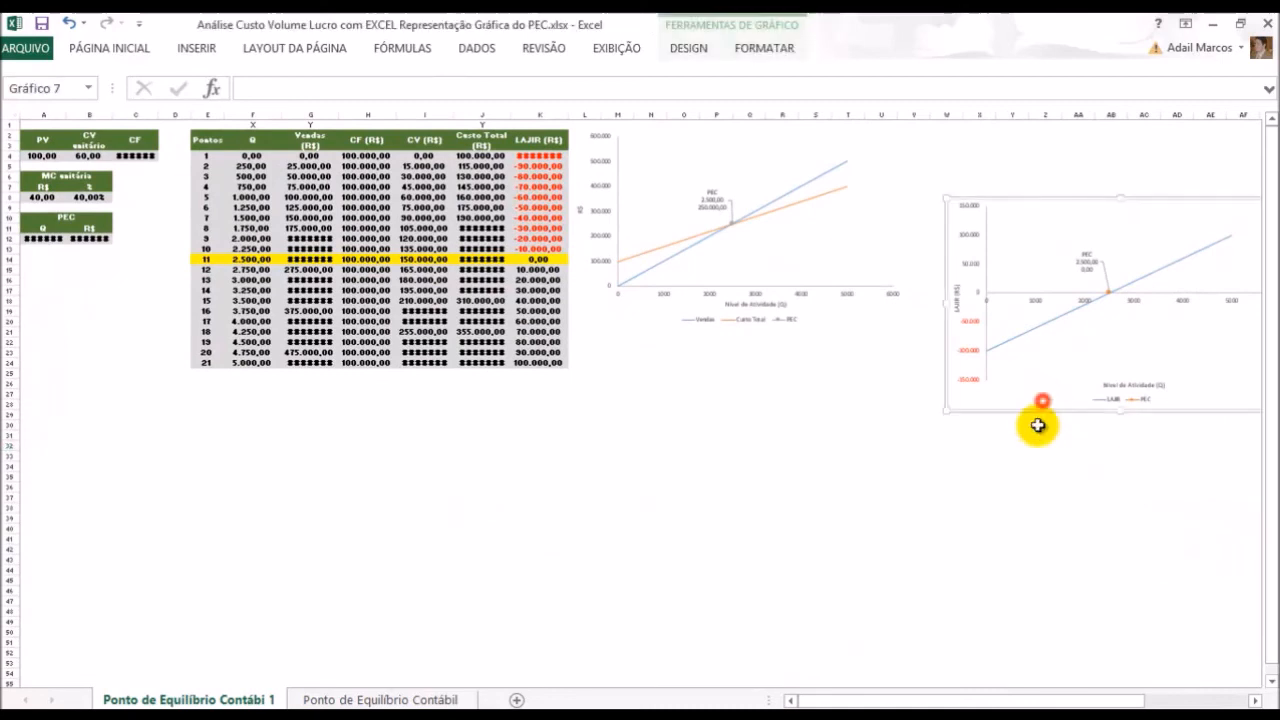
left_click_drag(1029, 409, 676, 562)
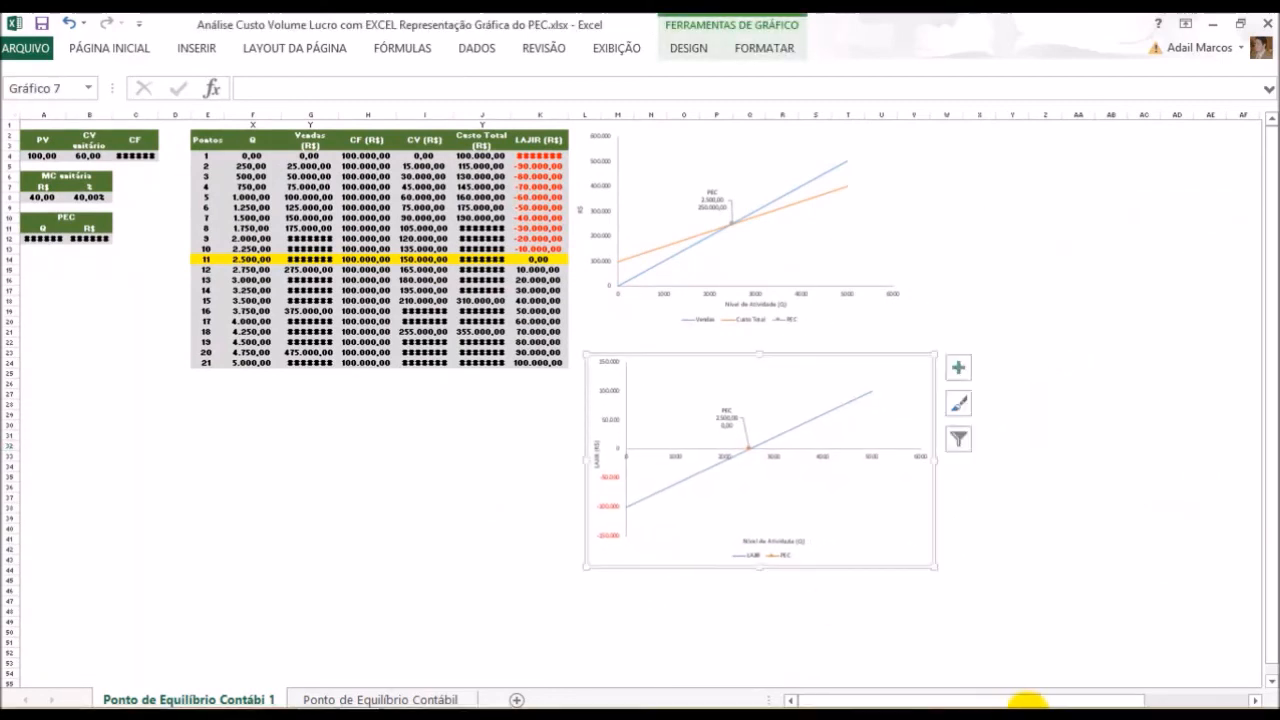
Move the break-even chart with CV and CF directly below the data table, beside the LAJIR chart
left_click_drag(1028, 701, 1136, 700)
left_click(989, 500)
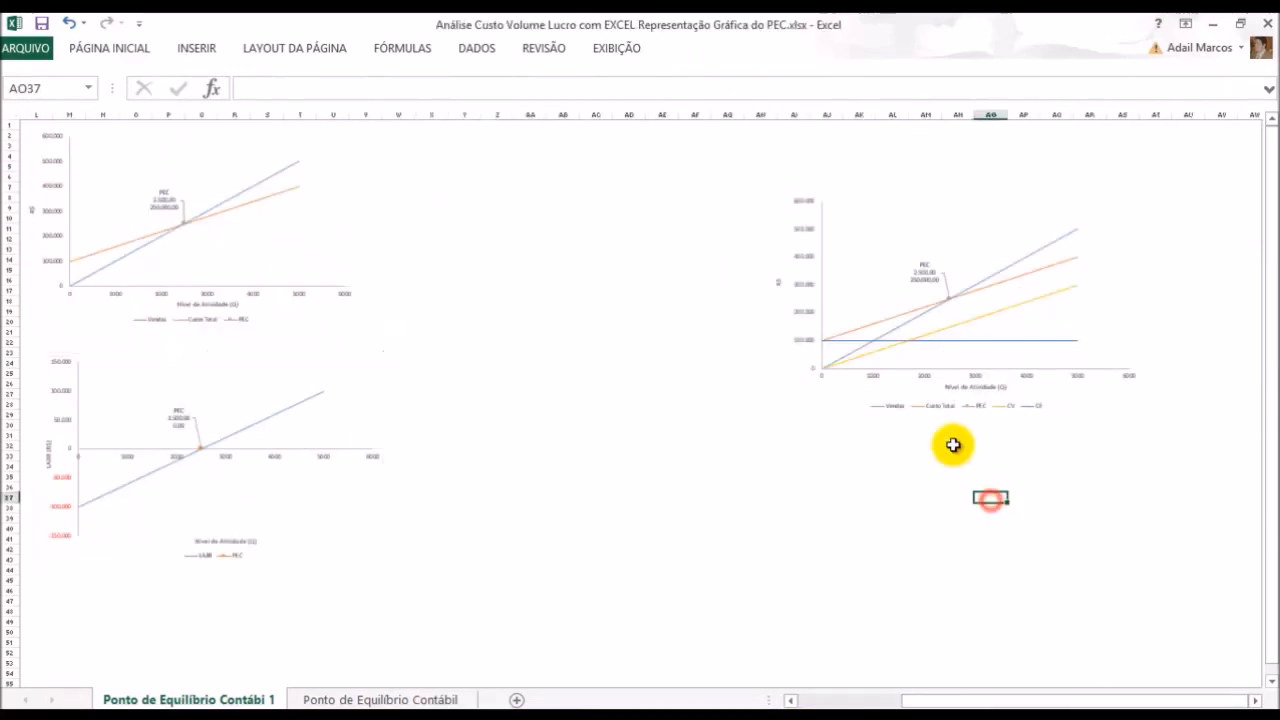
left_click(923, 415)
left_click_drag(922, 415, 342, 600)
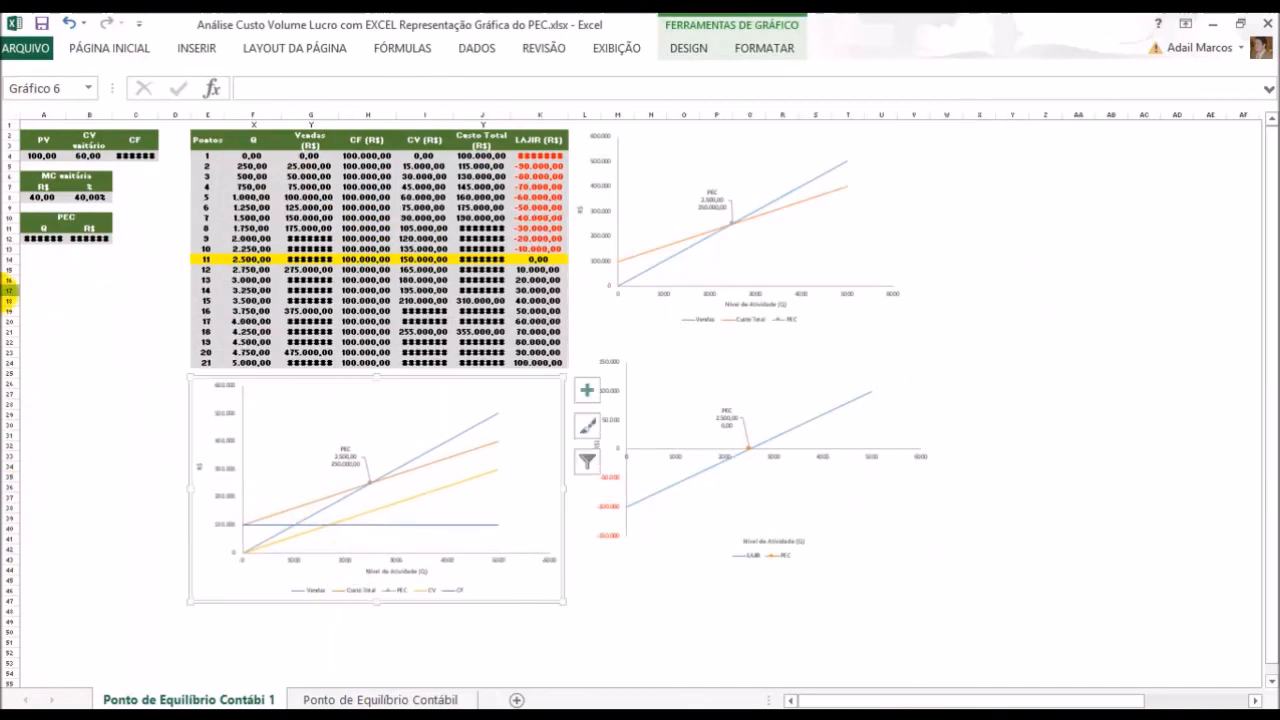
left_click(103, 310)
Set the PV to 80 in A4 and the CV unitário to 40 in B4
scroll(104, 313, "up", 2)
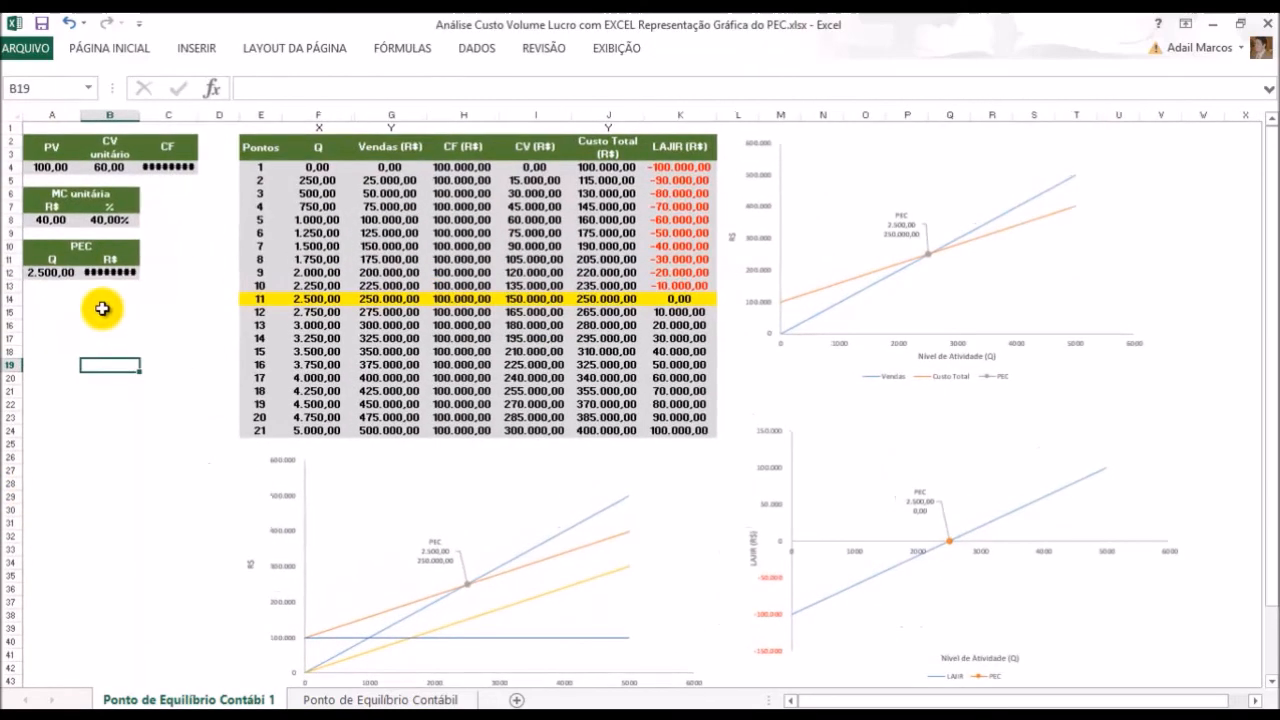
scroll(104, 313, "up", 2)
left_click(40, 180)
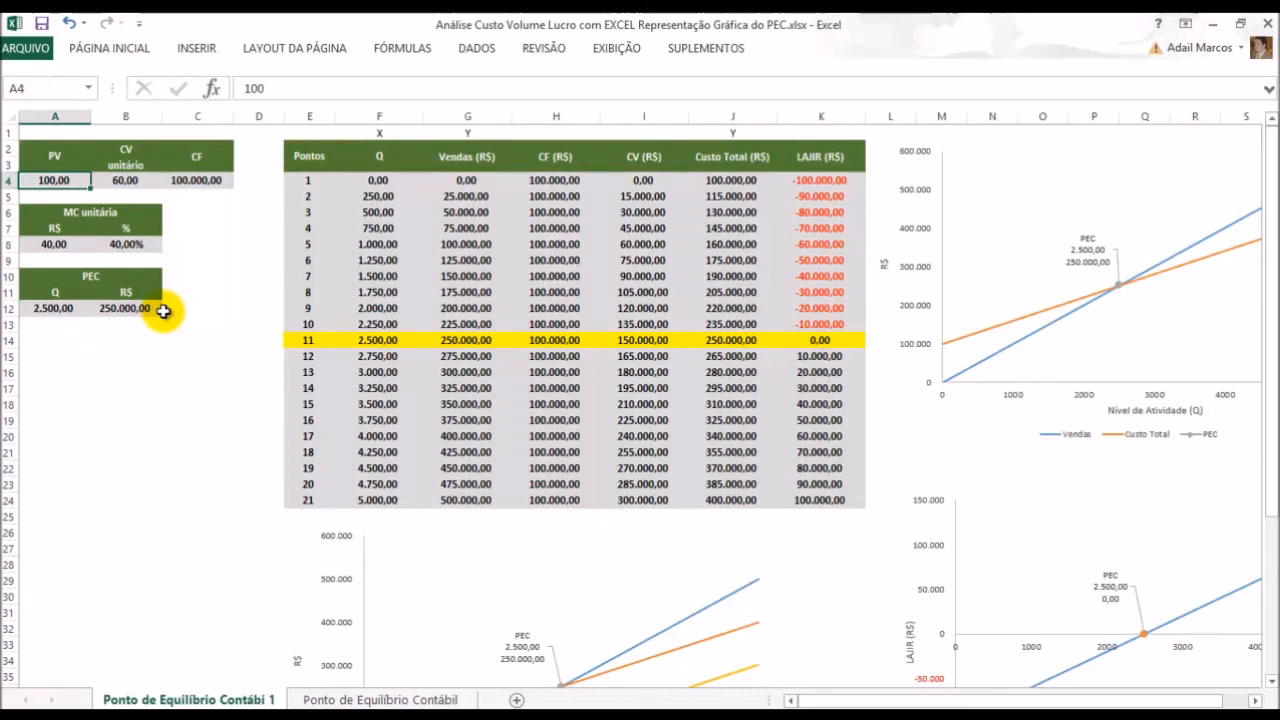
scroll(184, 426, "up", 2)
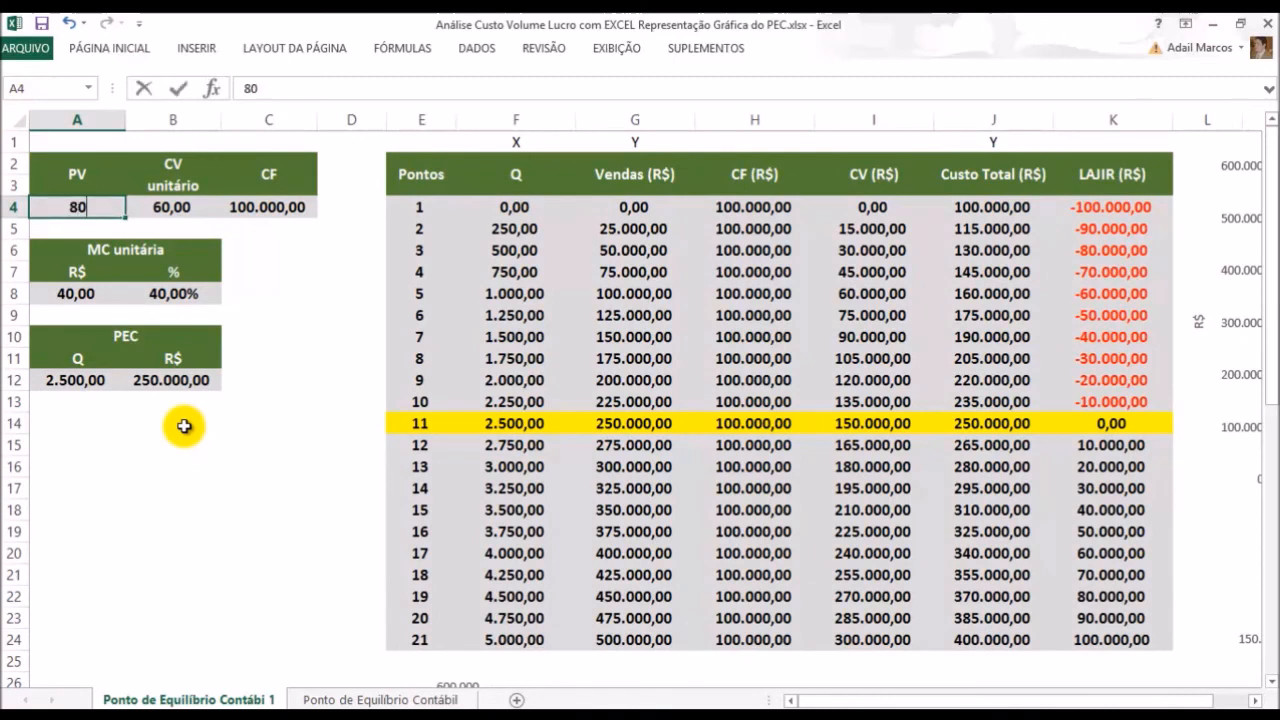
key("Tab")
type("40")
key("Return")
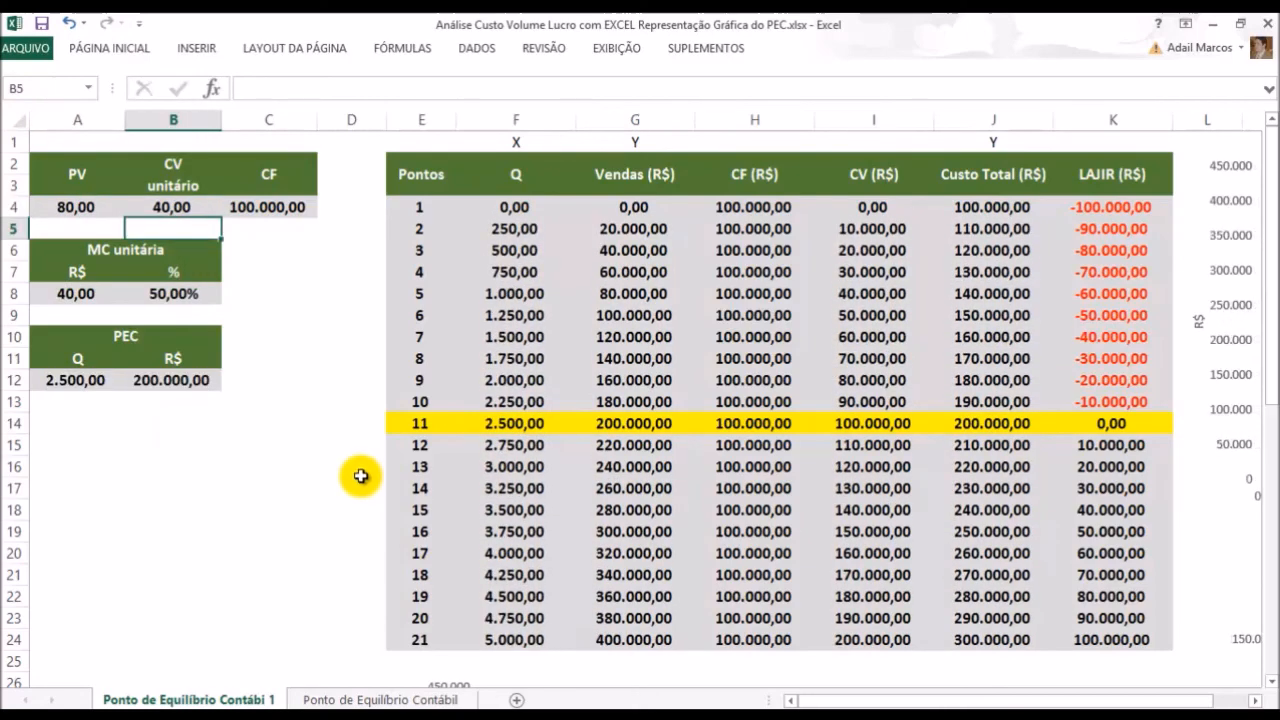
Set the CV unitário in B4 to 50 and view the three charts together
scroll(358, 474, "down", 2)
key("Up")
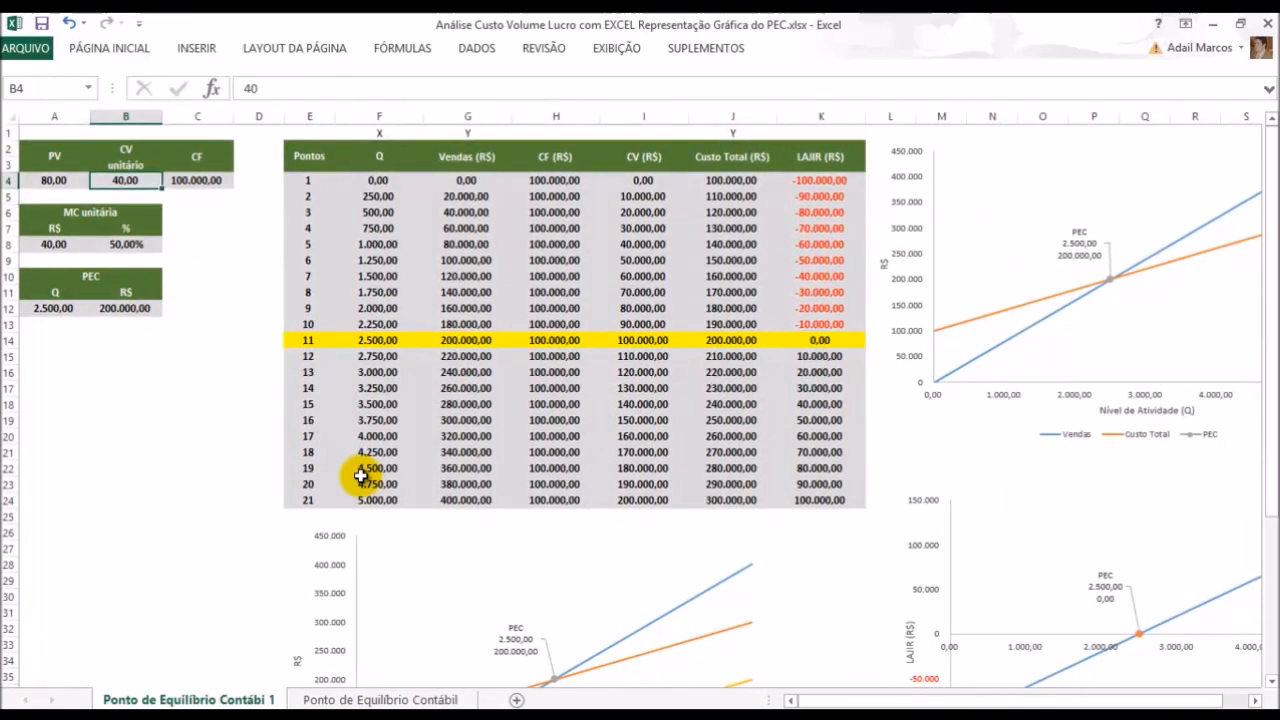
key("Return")
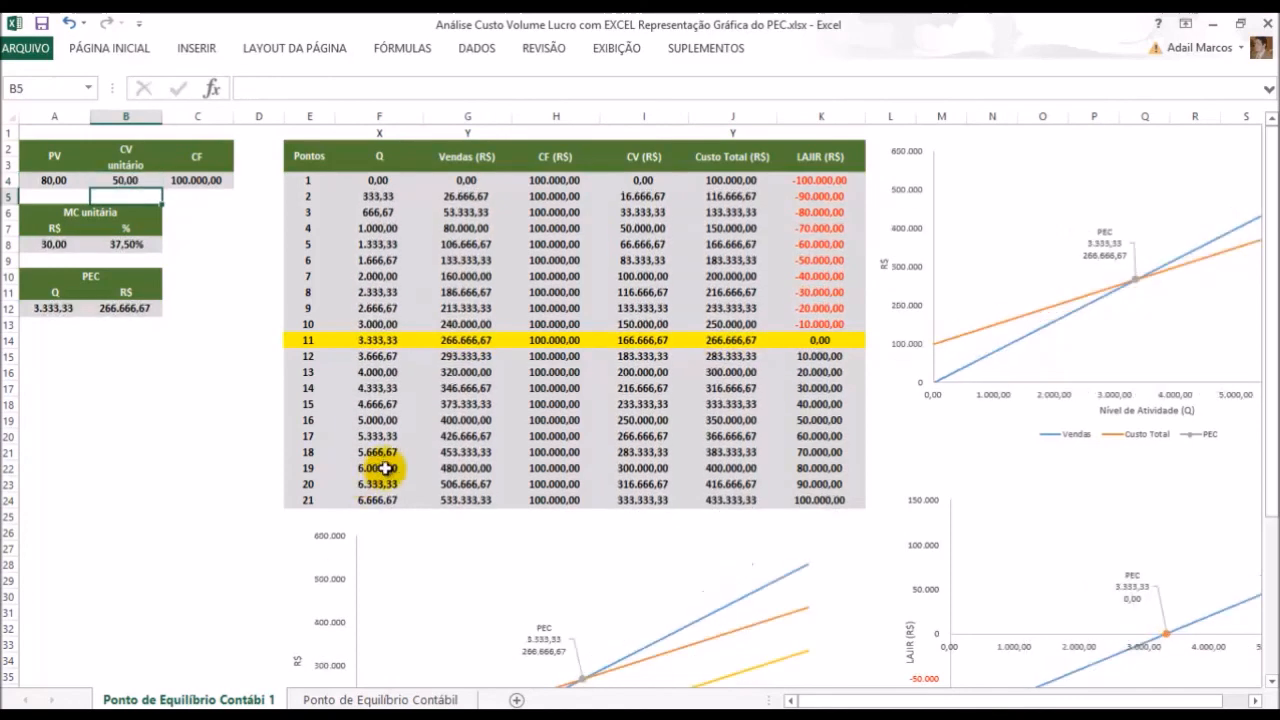
scroll(515, 510, "down", 2)
scroll(518, 512, "down", 2)
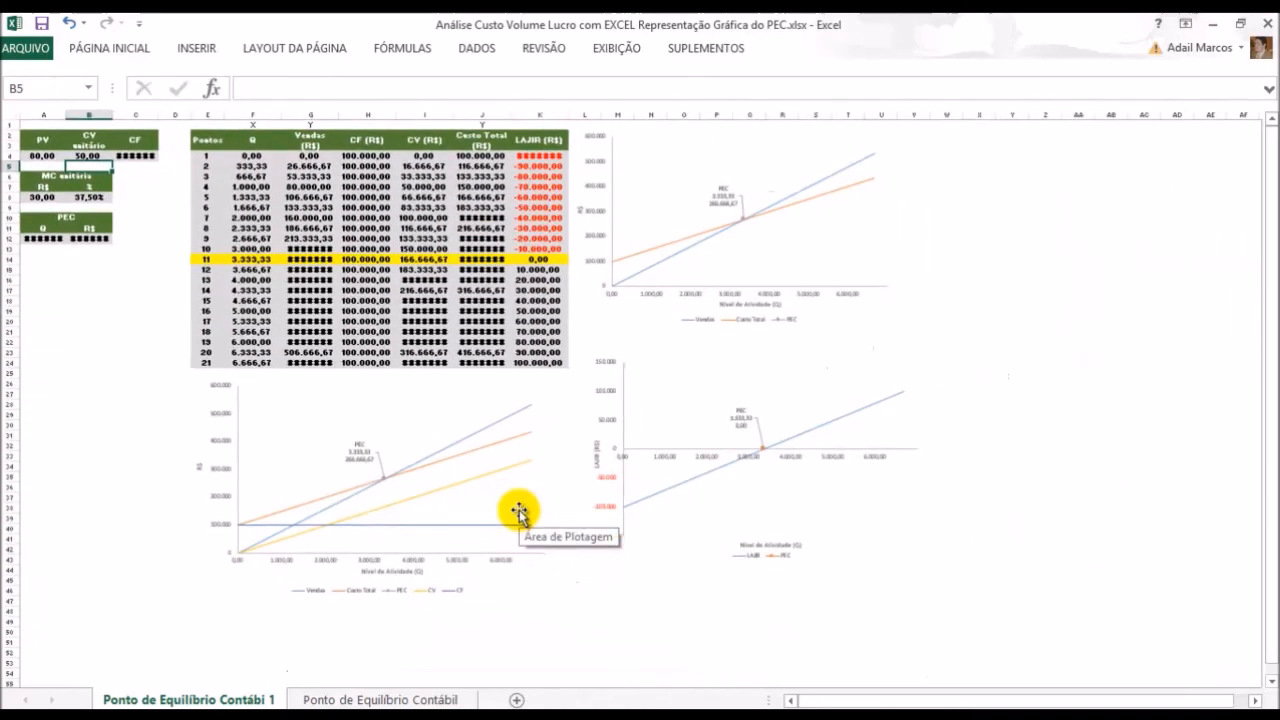
mouse_move(298, 502)
Set the PV to 120 in A4 and the CV unitário to 30 in B4
key("Up")
key("Left")
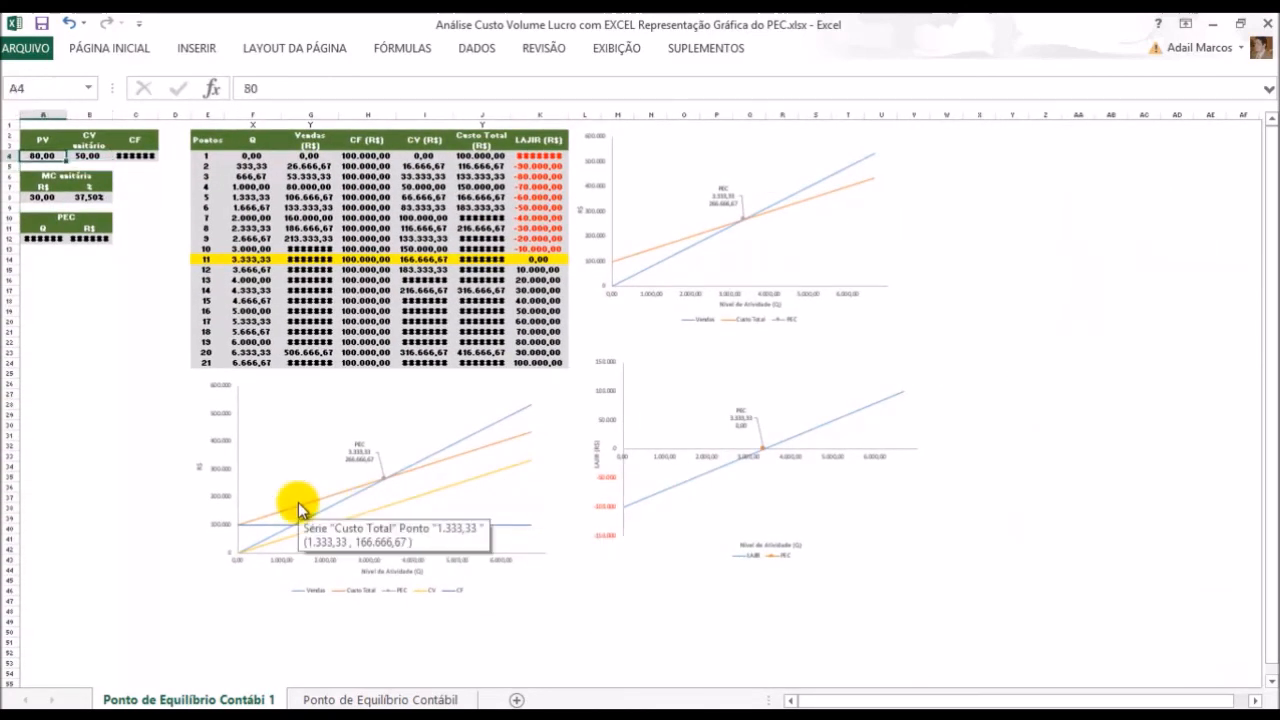
key("Return")
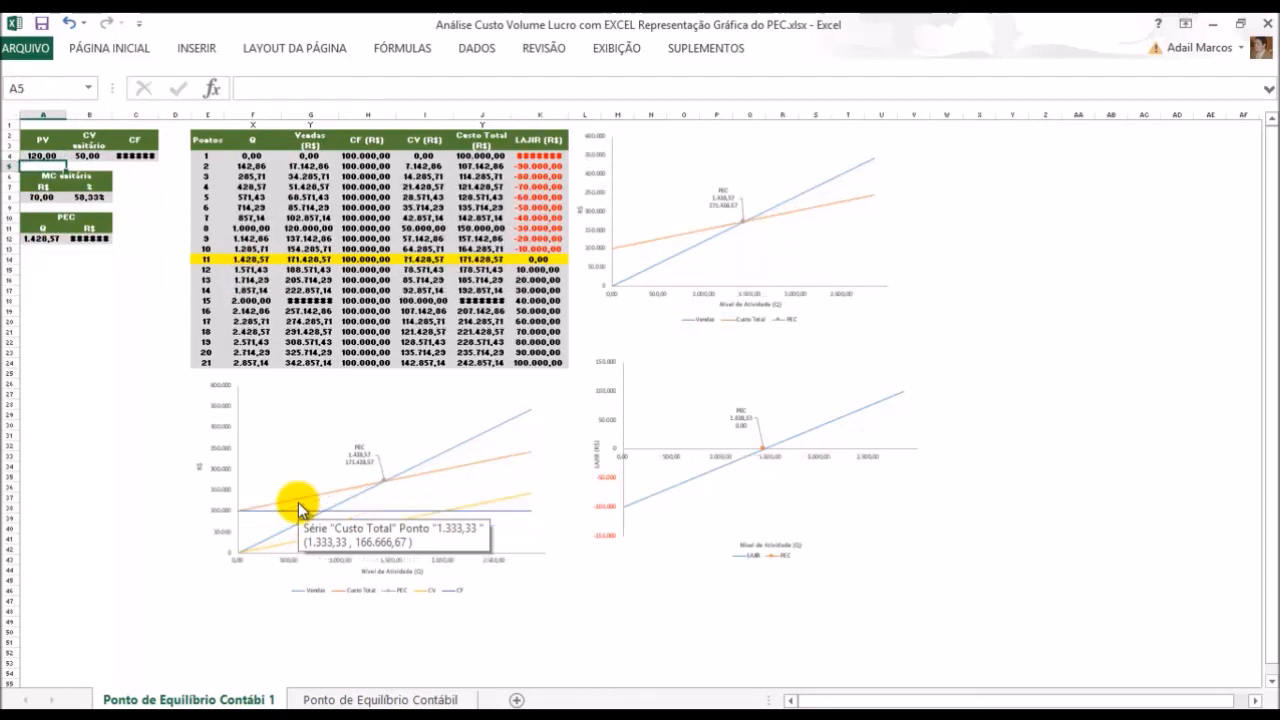
key("Up")
key("Right")
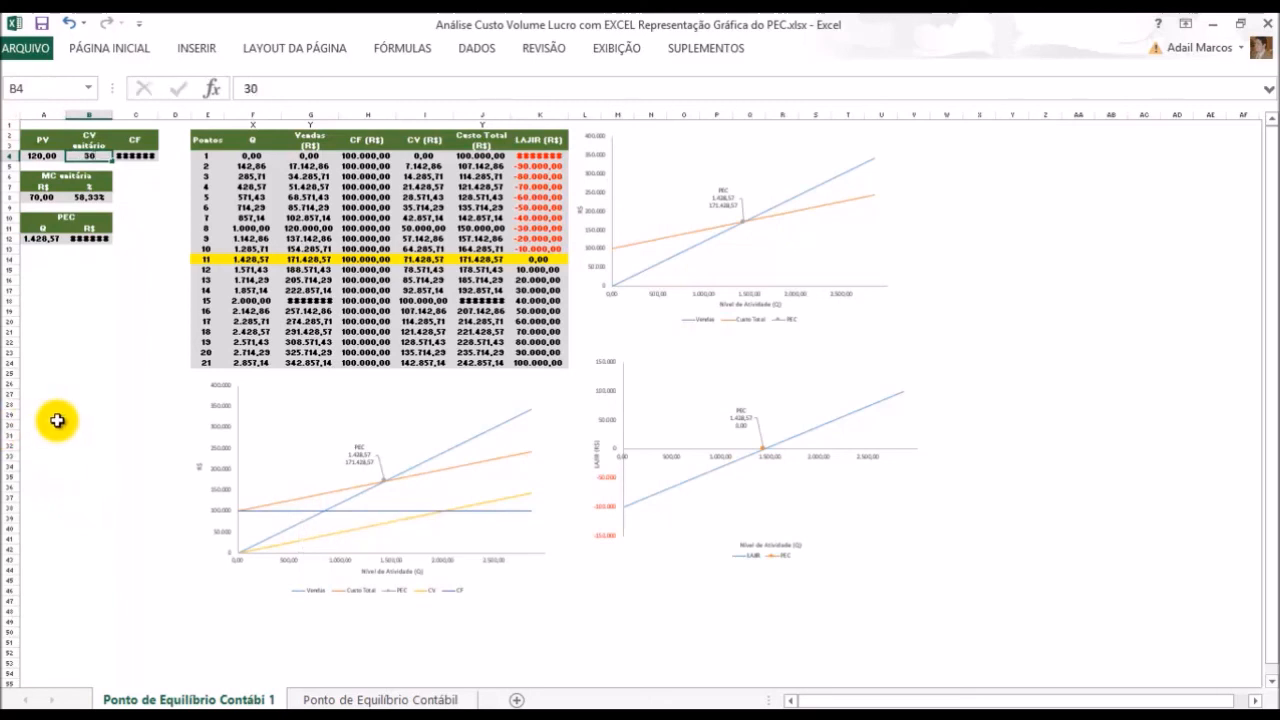
type("30")
key("Return")
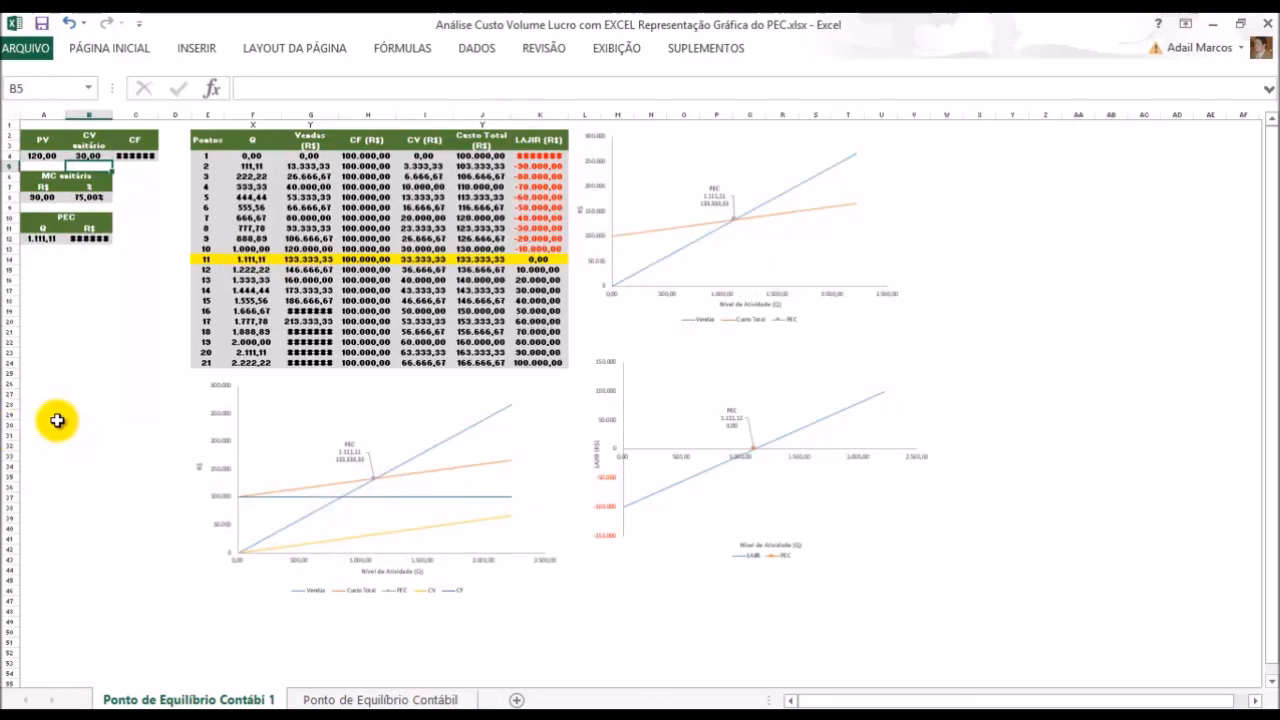
Set the fixed cost CF in C4 to 400000
key("Up")
key("Right")
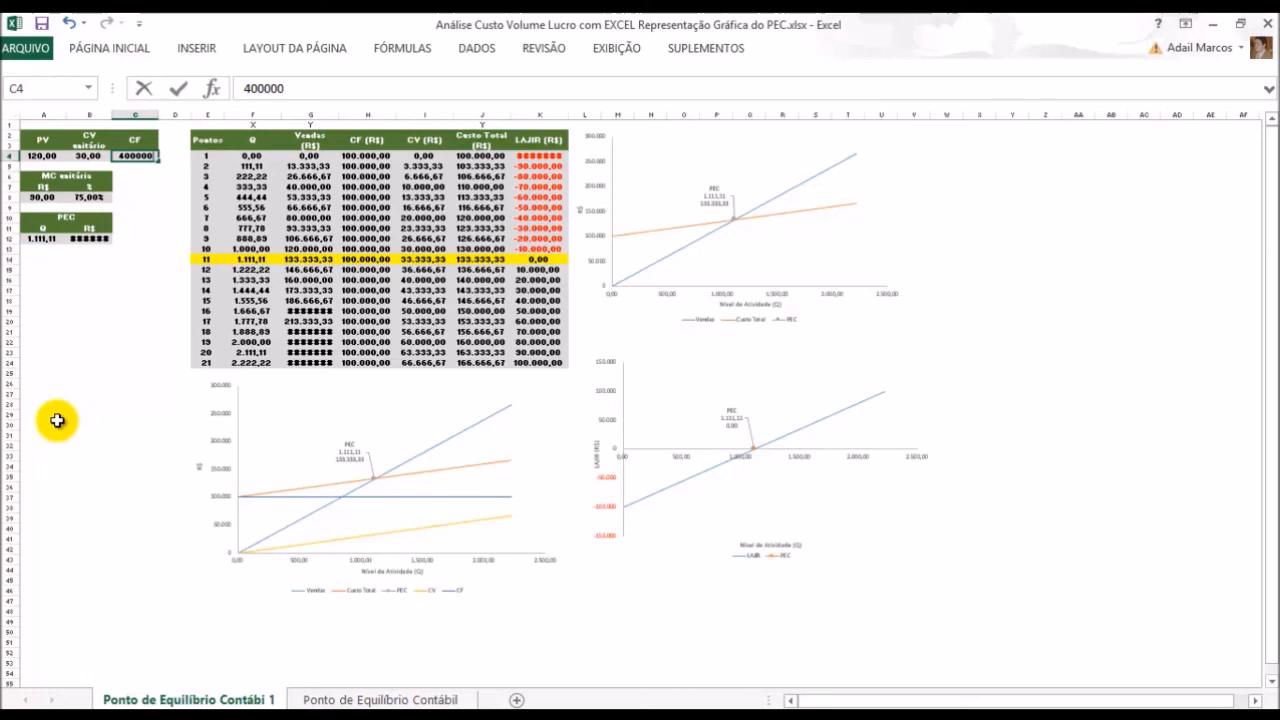
type("400000")
key("Return")
Examine the recalculated data table and how the formula in F5 builds the Q column from the break-even quantity
scroll(129, 286, "up", 5)
left_click_drag(360, 166, 946, 566)
left_click(660, 458)
left_click(445, 213)
key("ctrl+Down")
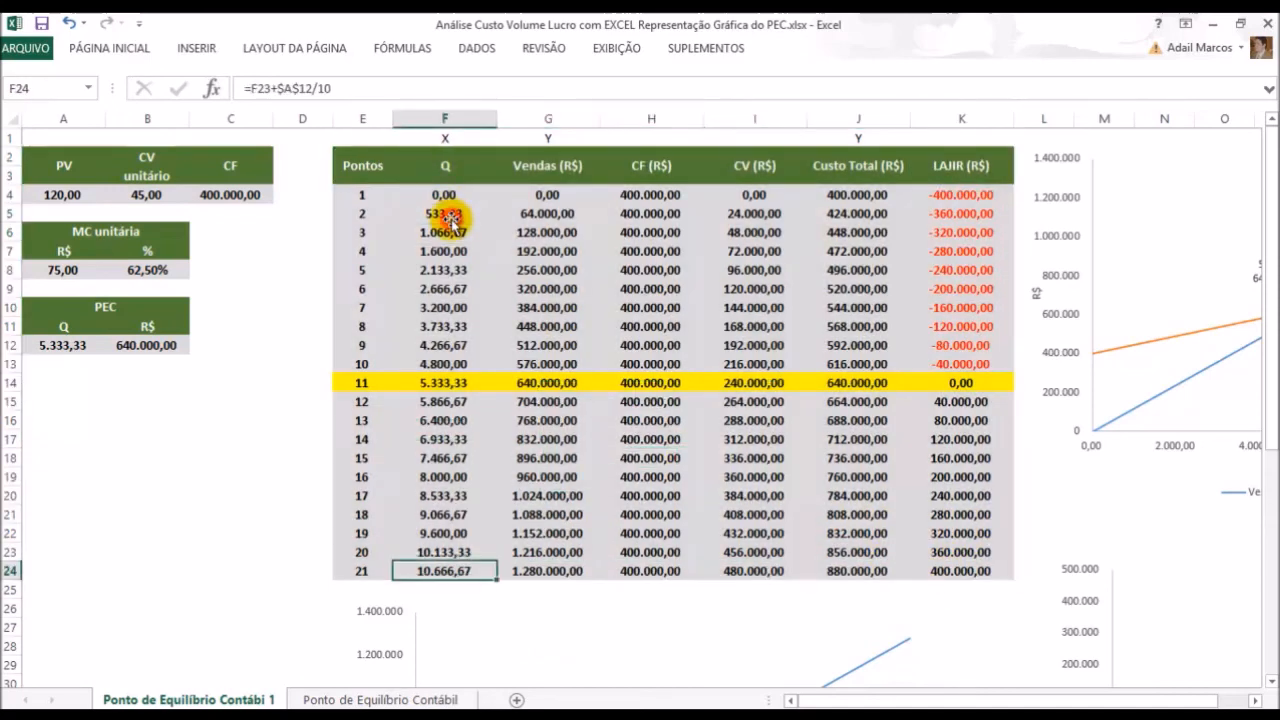
double_click(446, 208)
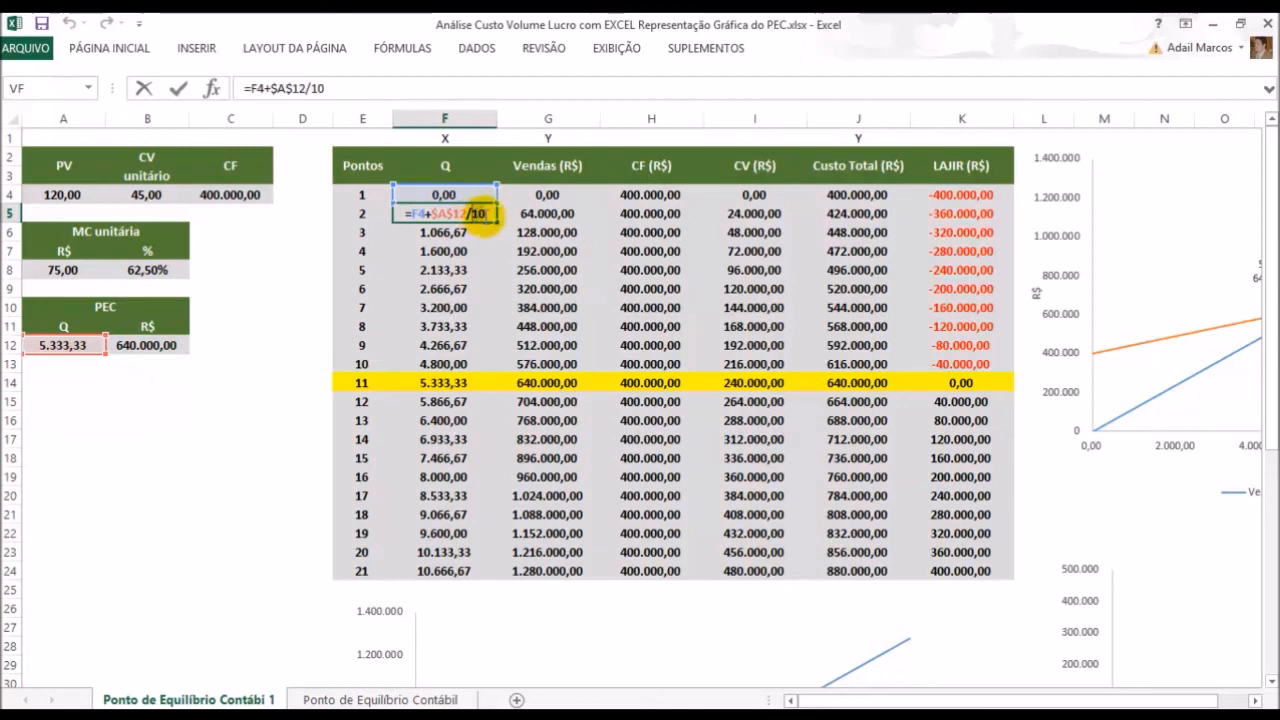
left_click(495, 202)
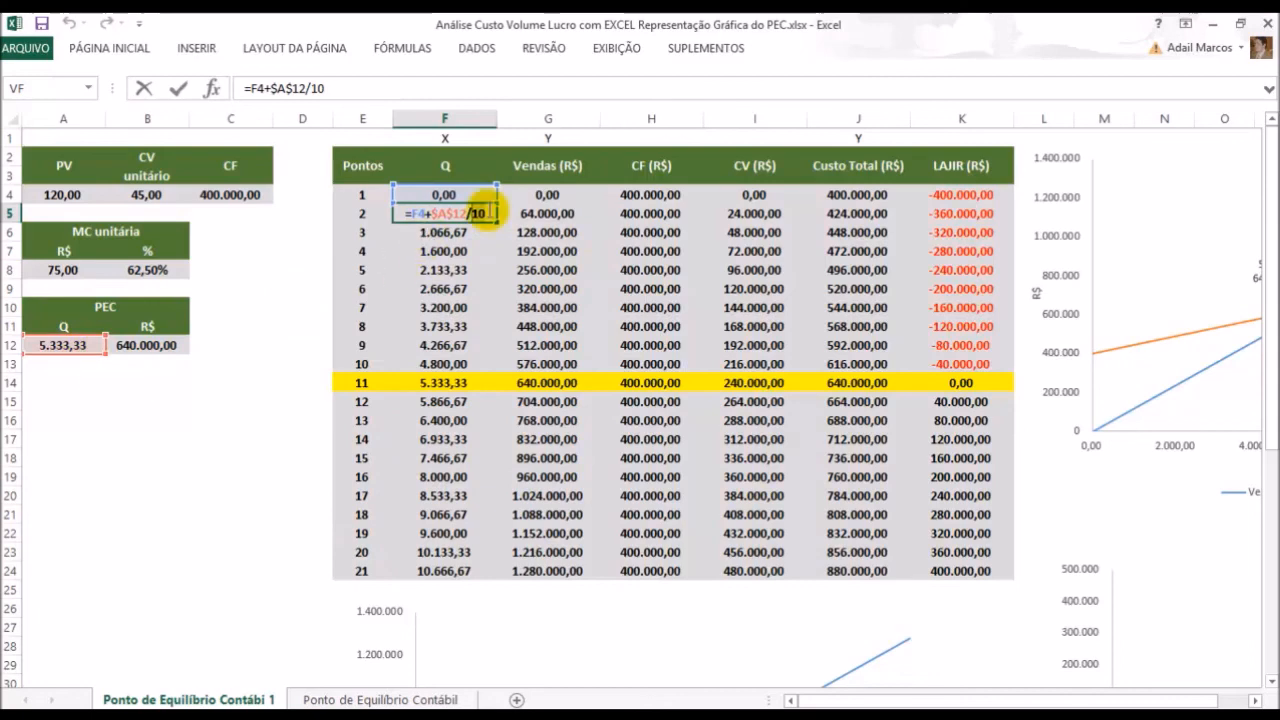
key("Return")
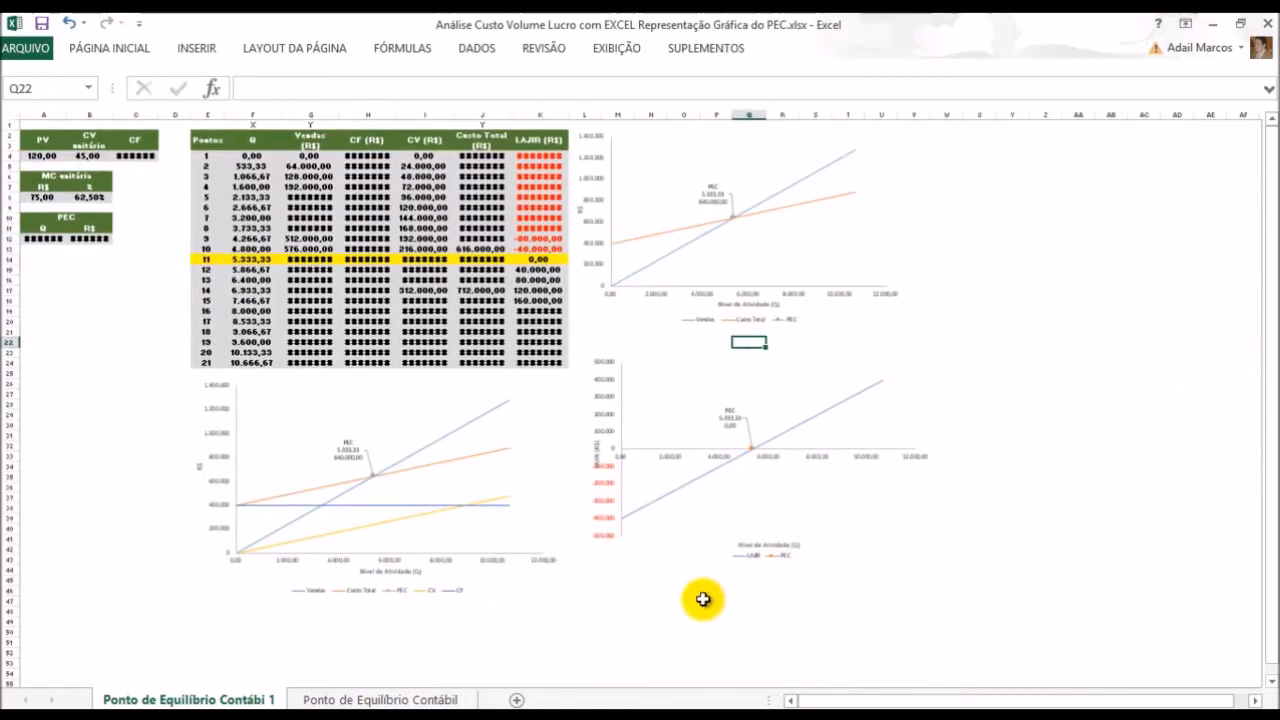
Move the LAJIR chart slightly down and apply the eighth chart style, the dark gray gradient with gridlines, to it
left_click(654, 565)
left_click_drag(676, 566, 652, 603)
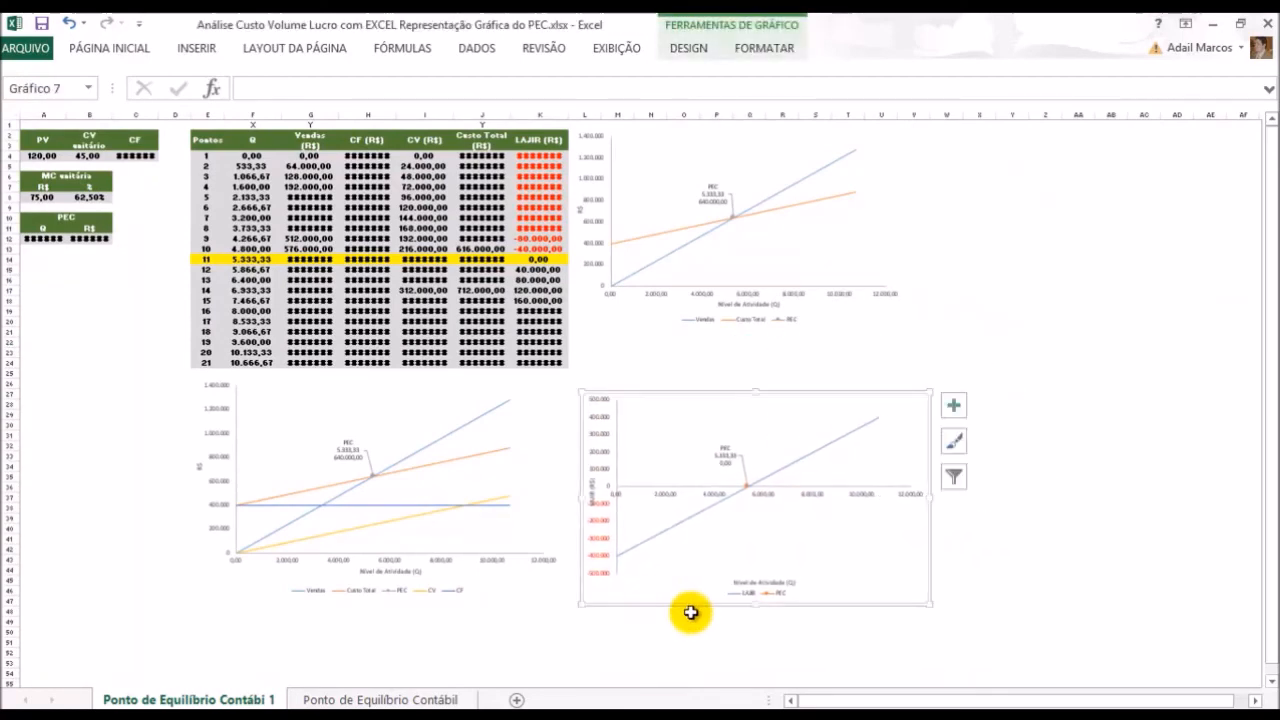
scroll(722, 636, "up", 5)
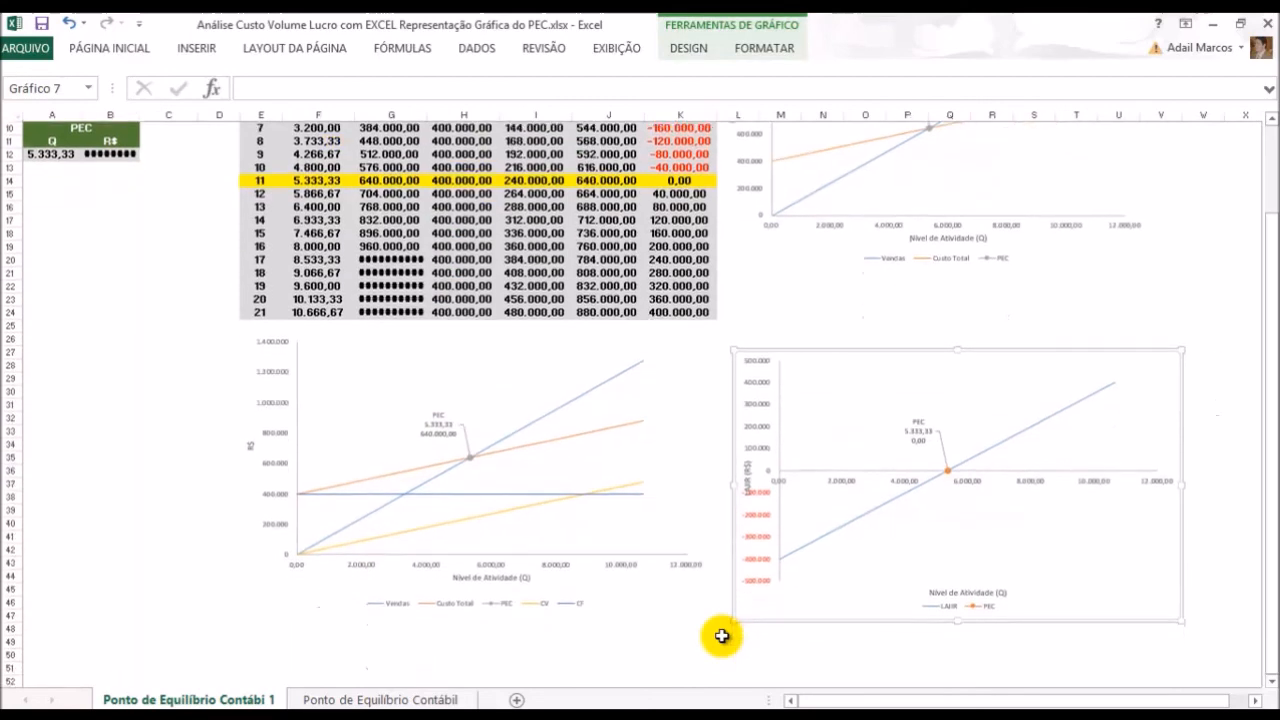
left_click(1255, 701)
left_click(1017, 625)
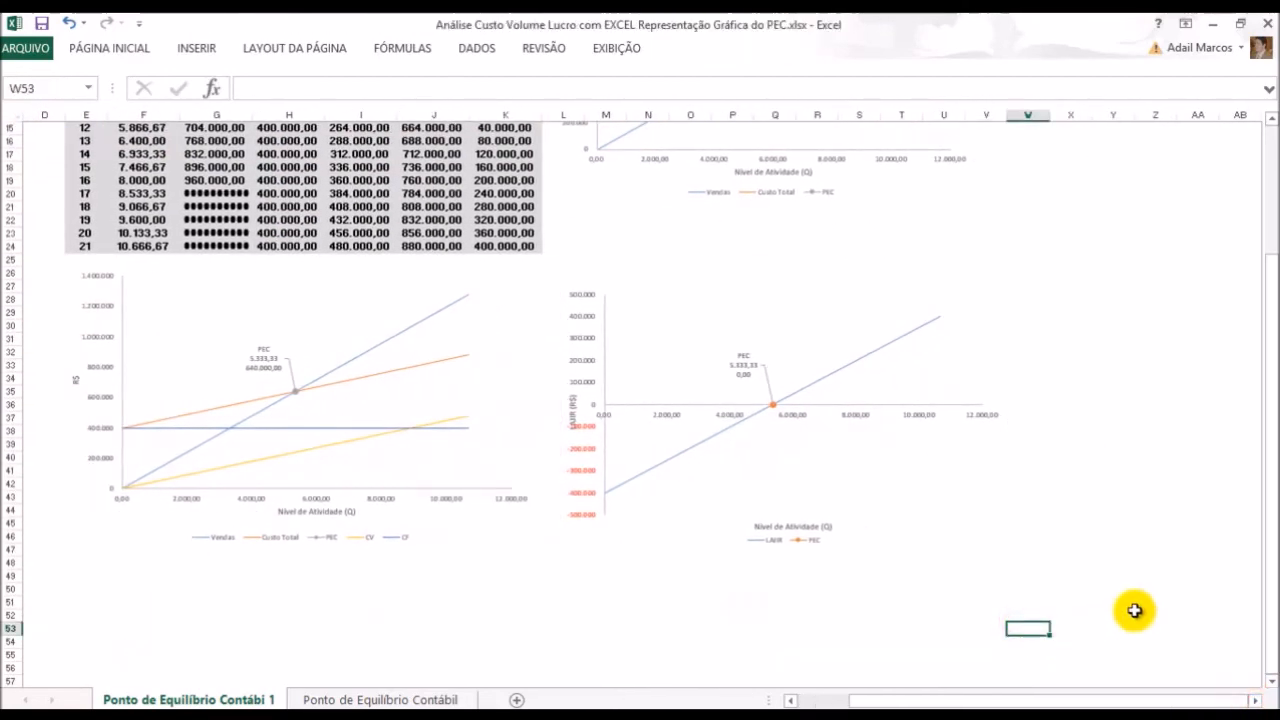
scroll(1136, 611, "up", 2)
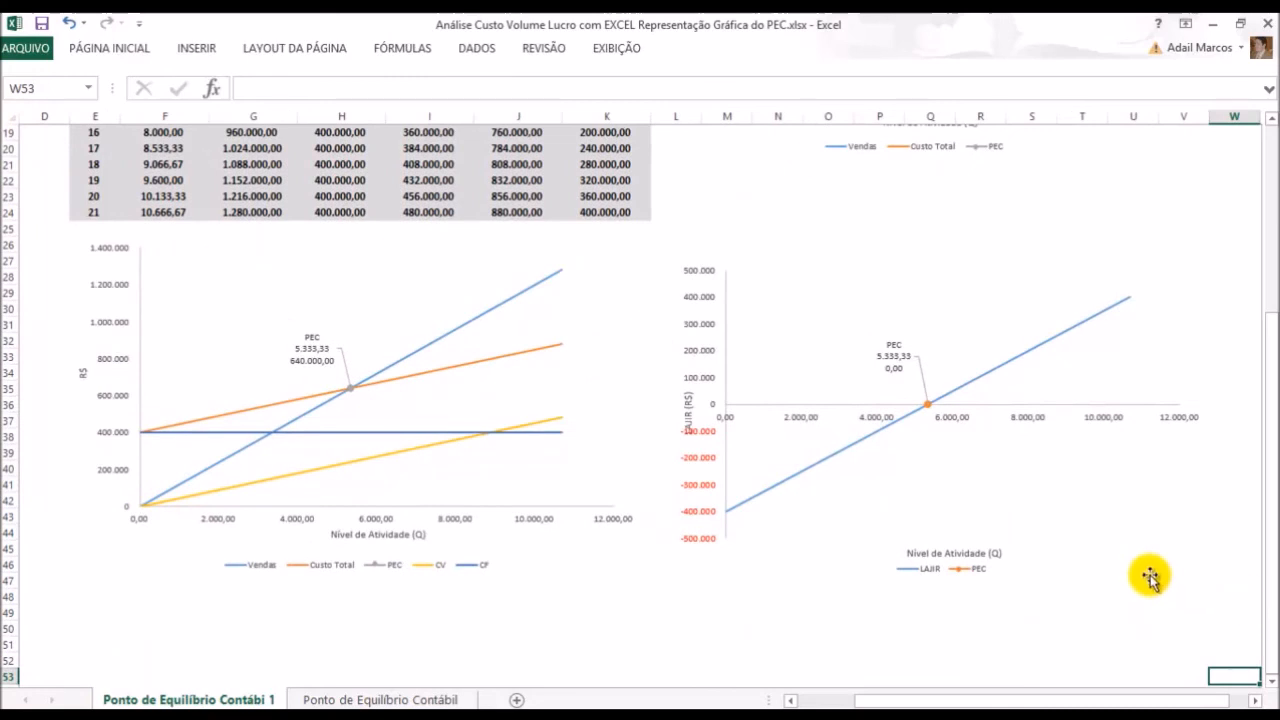
left_click(1150, 578)
left_click(697, 49)
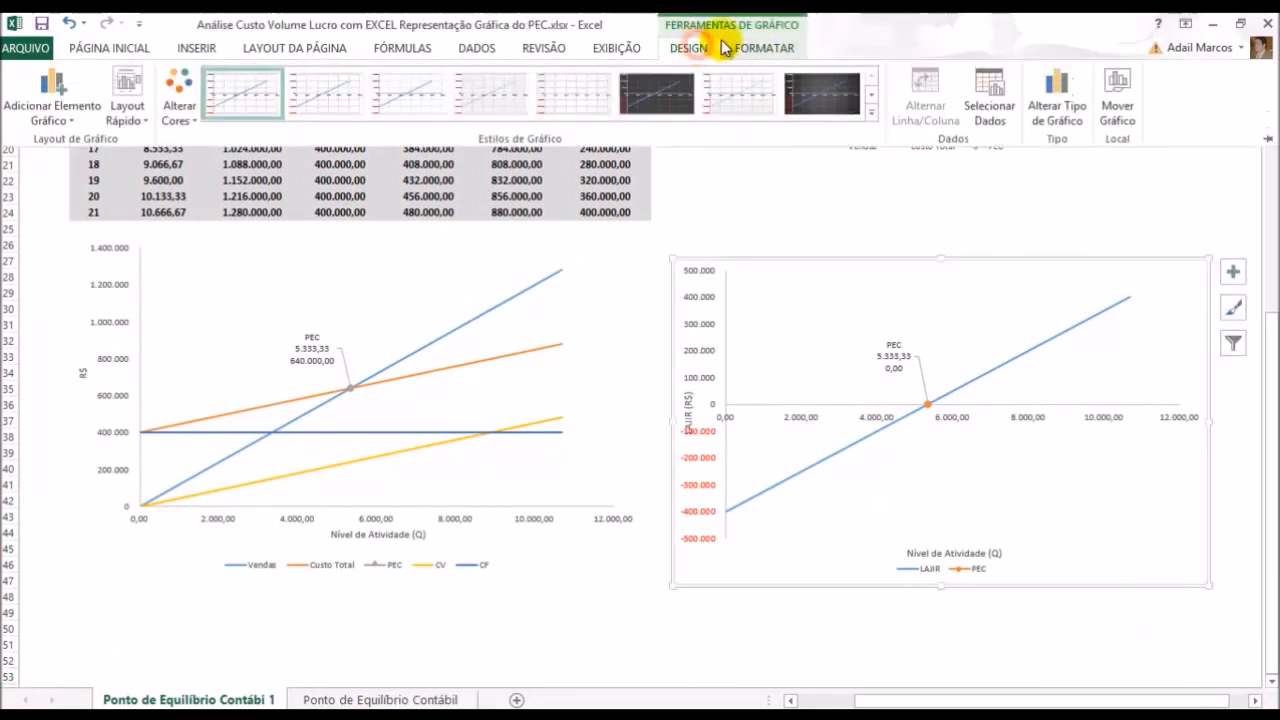
left_click(821, 101)
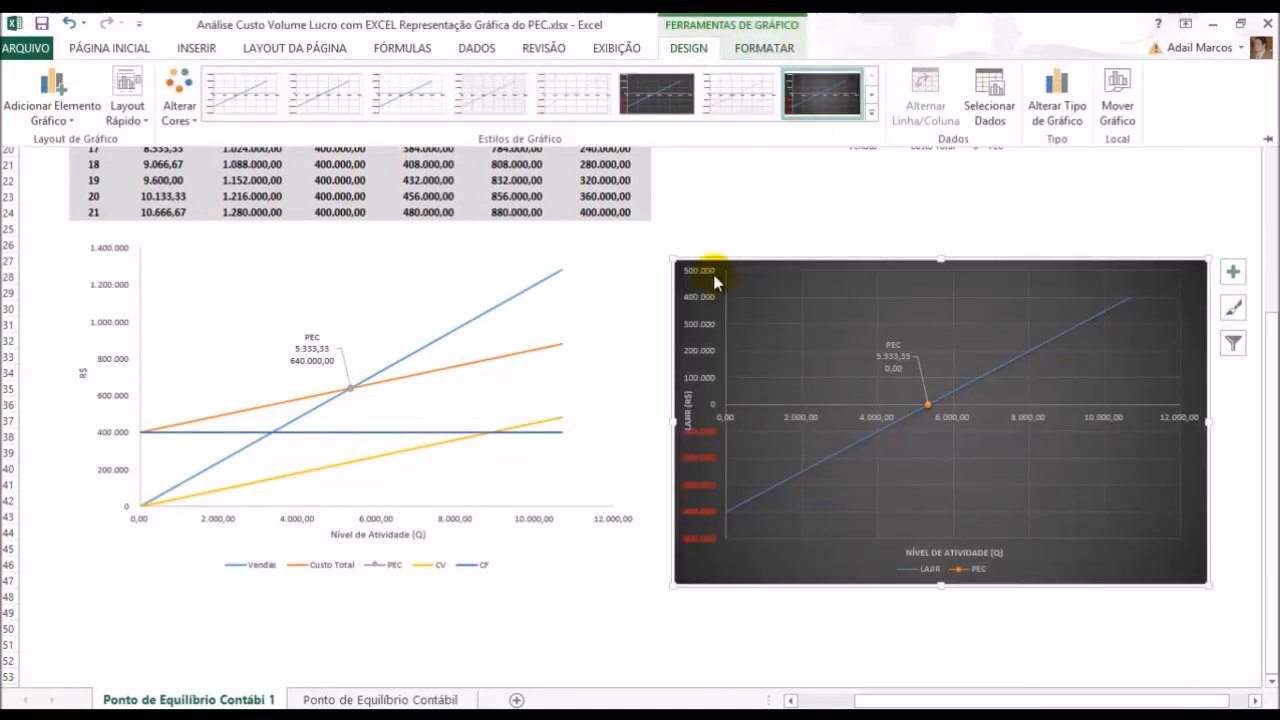
Apply the same dark gradient chart style to the break-even chart with CV and CF below the data table
left_click(623, 284)
left_click(622, 284)
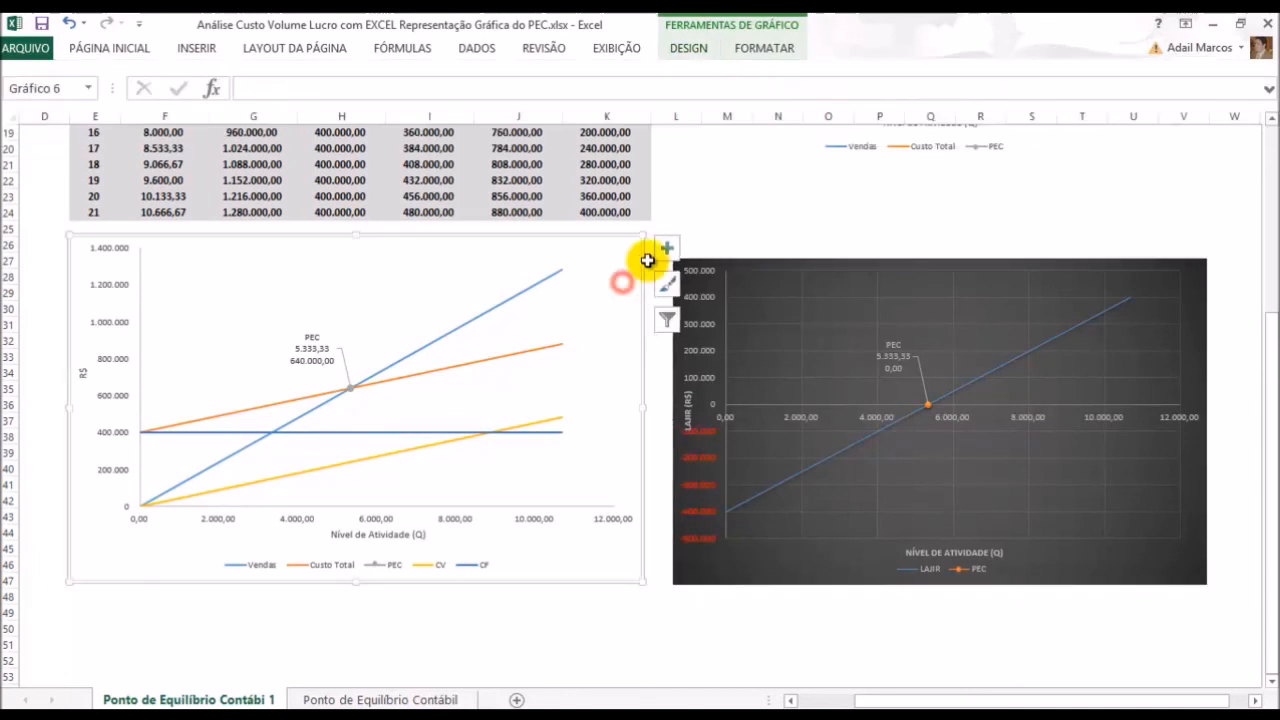
left_click(700, 48)
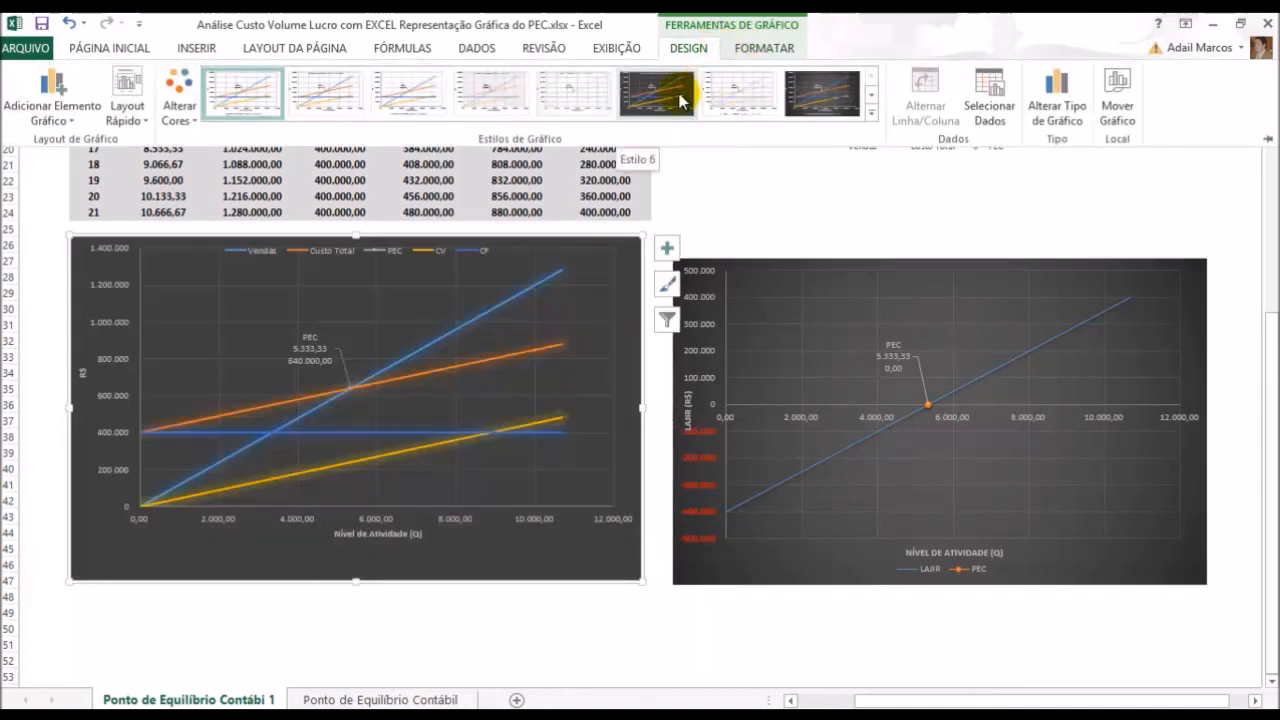
left_click(683, 100)
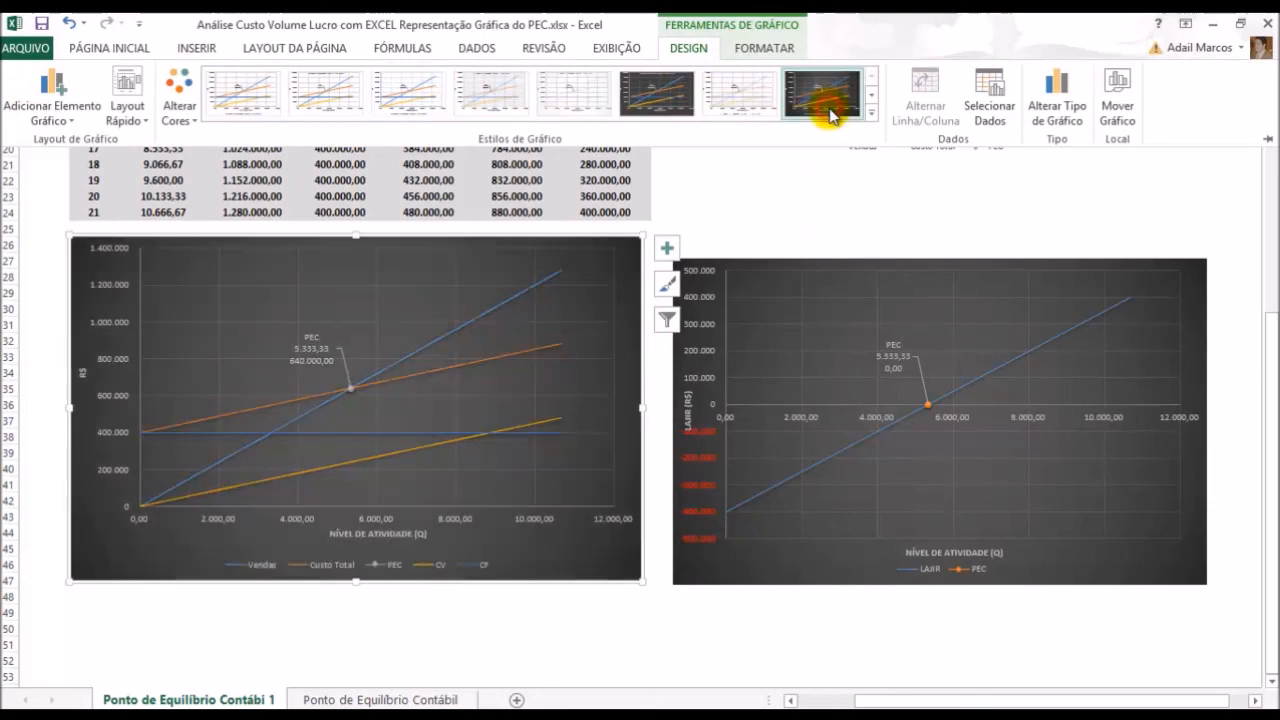
left_click(862, 200)
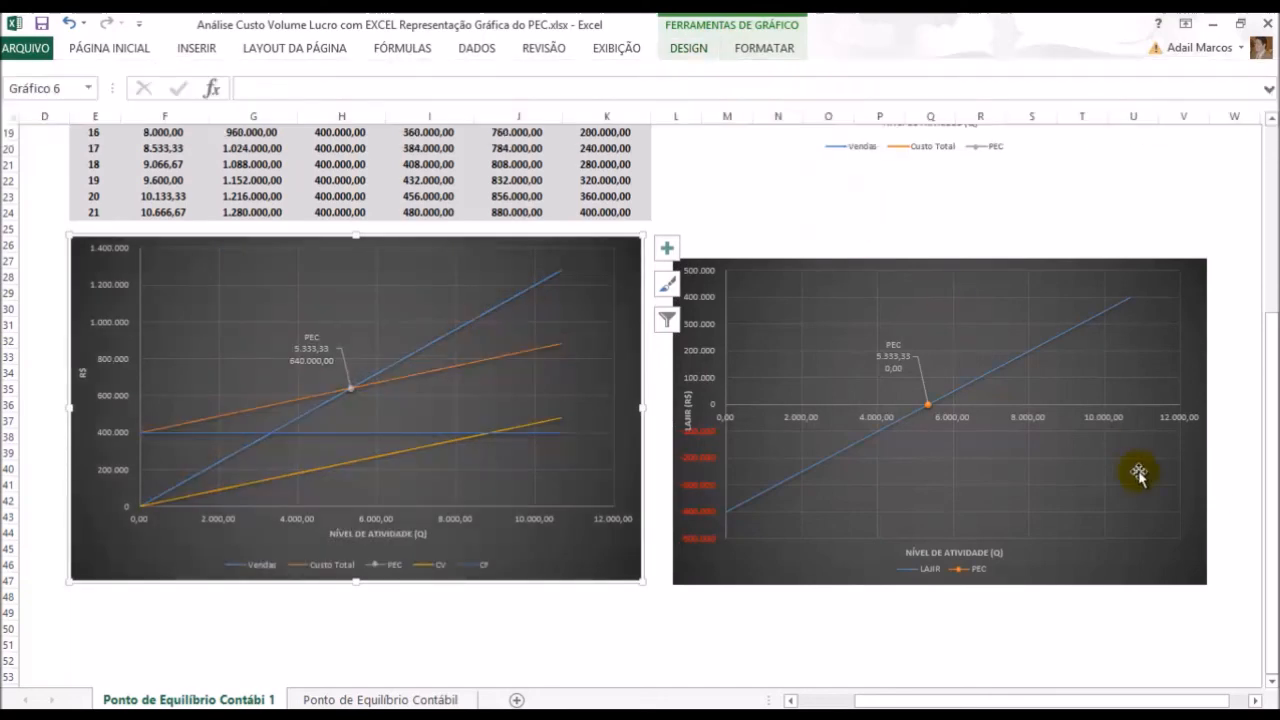
Move the white break-even chart slightly down so that it sits just above the dark LAJIR chart
scroll(1139, 474, "up", 1)
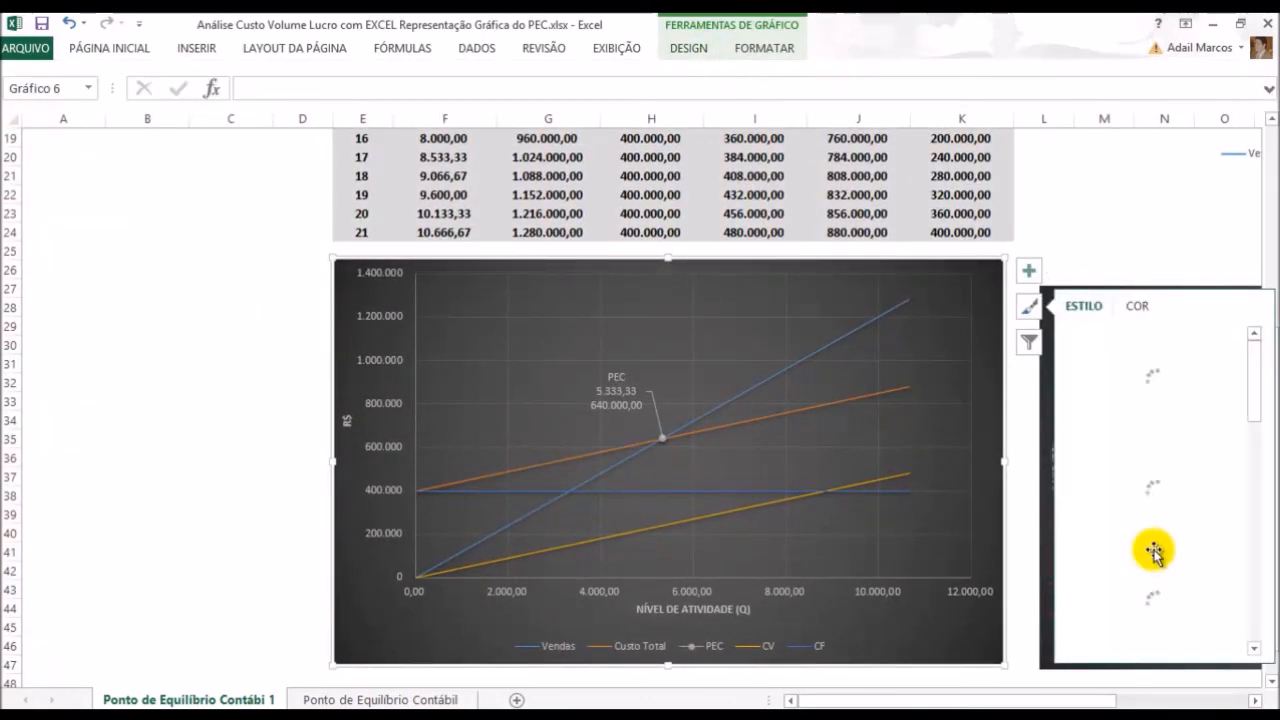
left_click(234, 420)
scroll(234, 420, "down", 1)
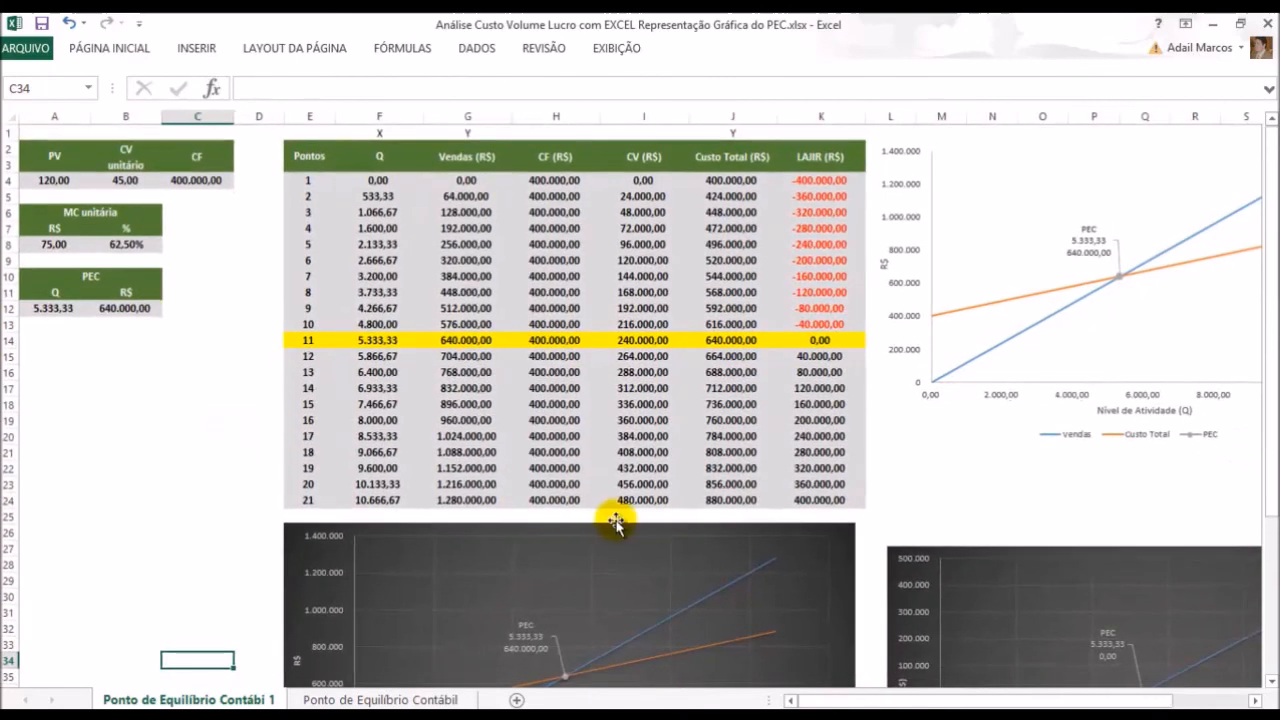
scroll(615, 520, "down", 5)
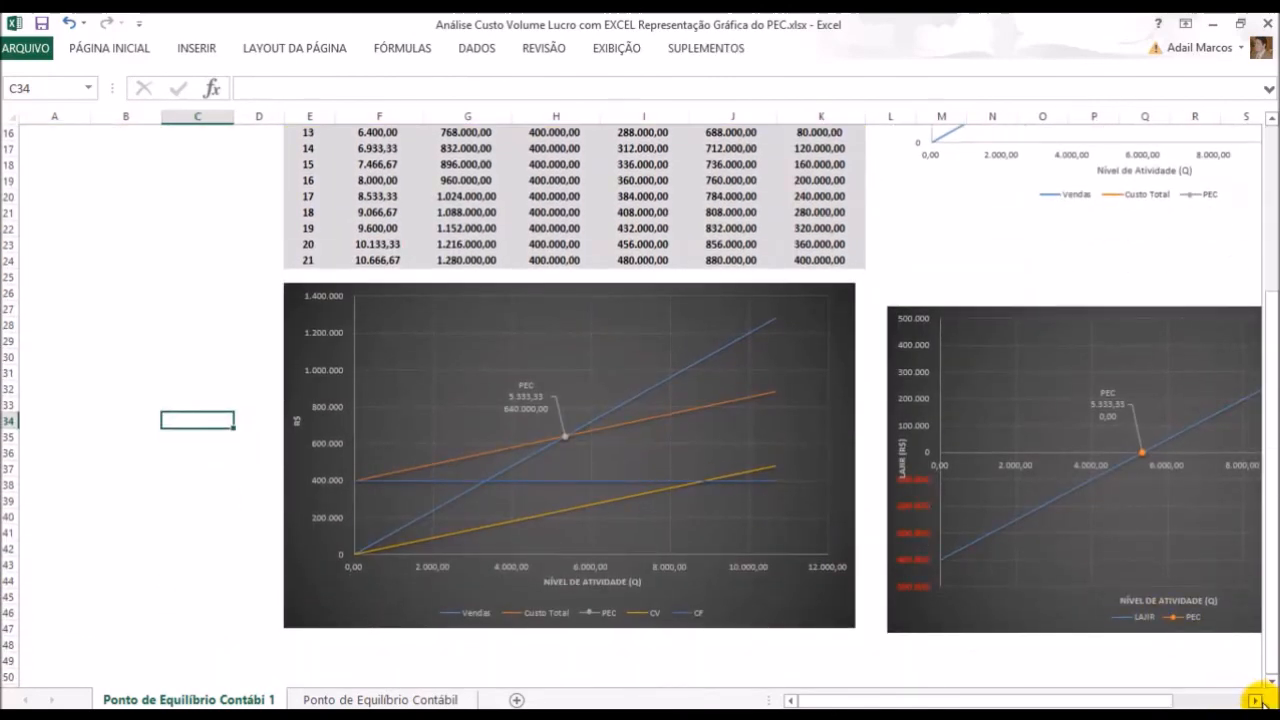
left_click(1255, 700)
left_click(1182, 563)
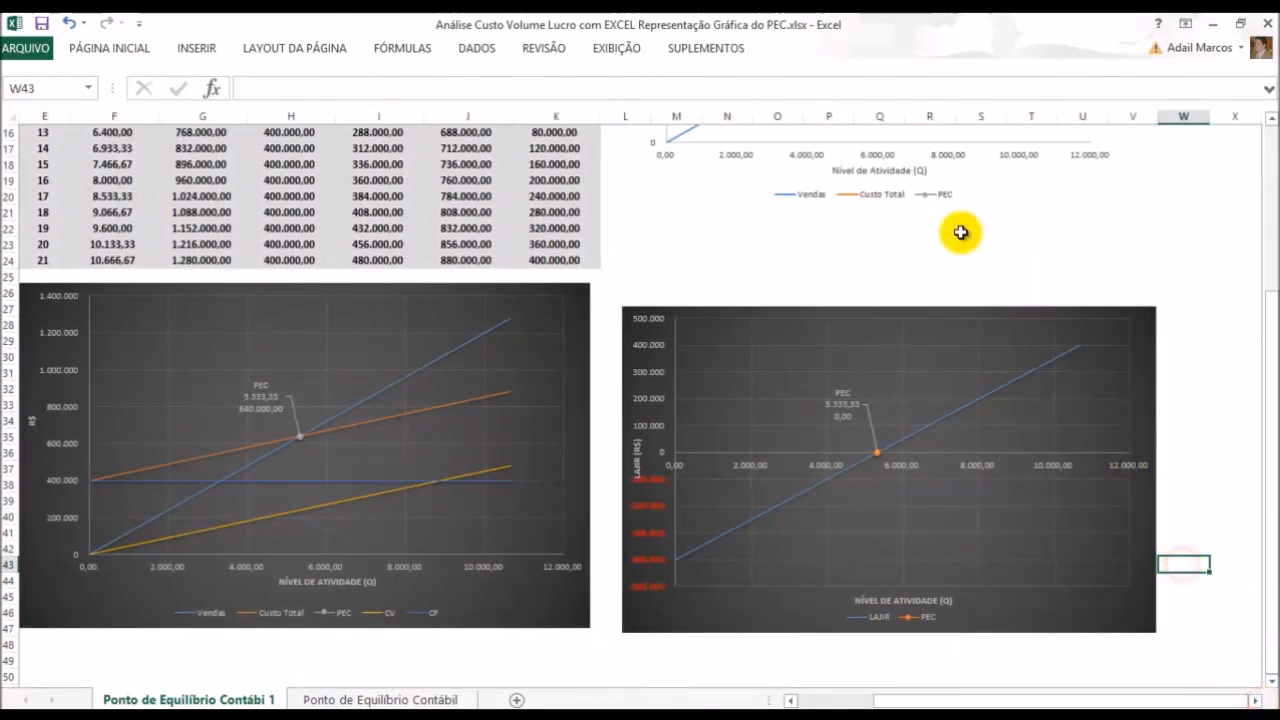
scroll(977, 302, "down", 3)
left_click_drag(818, 322, 843, 366)
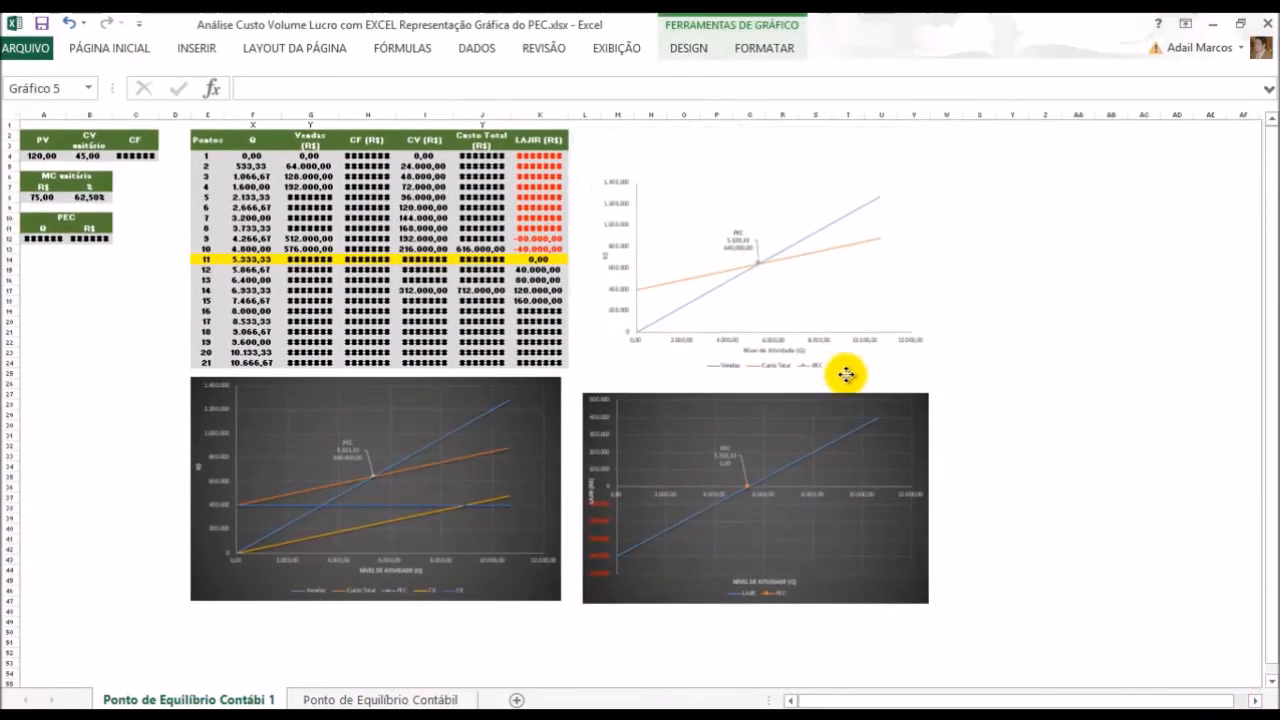
left_click(1219, 270)
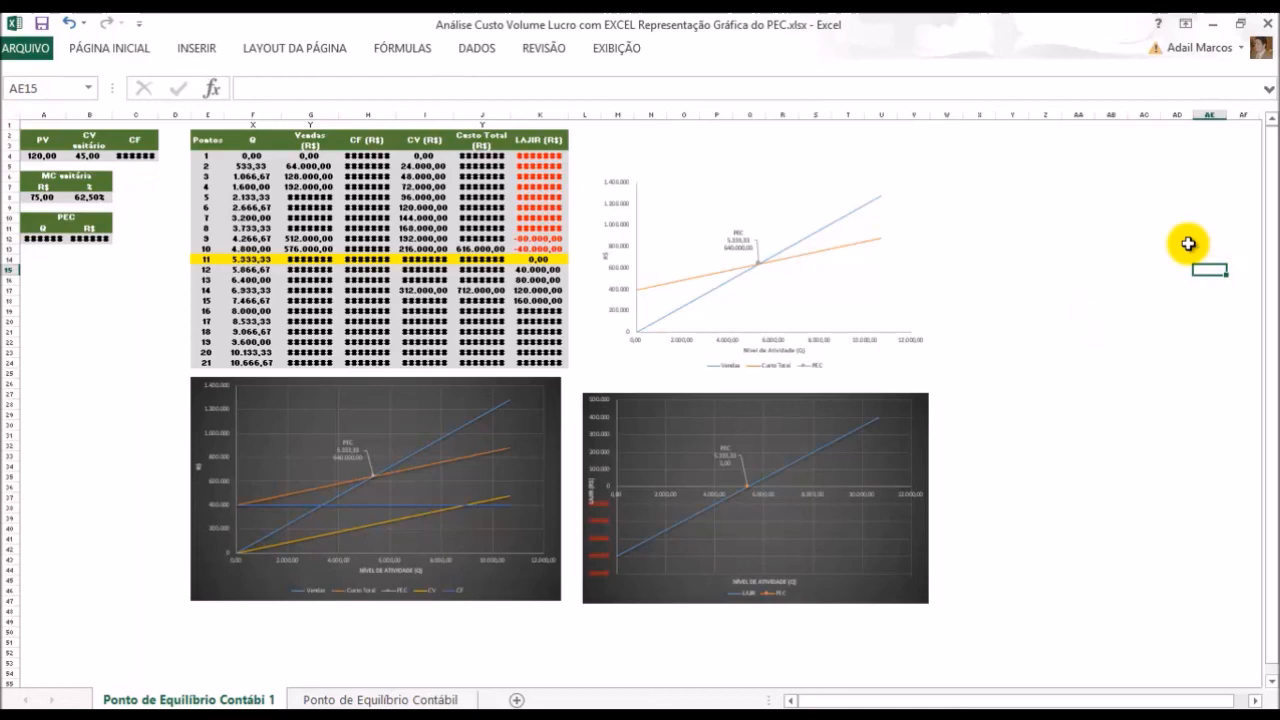